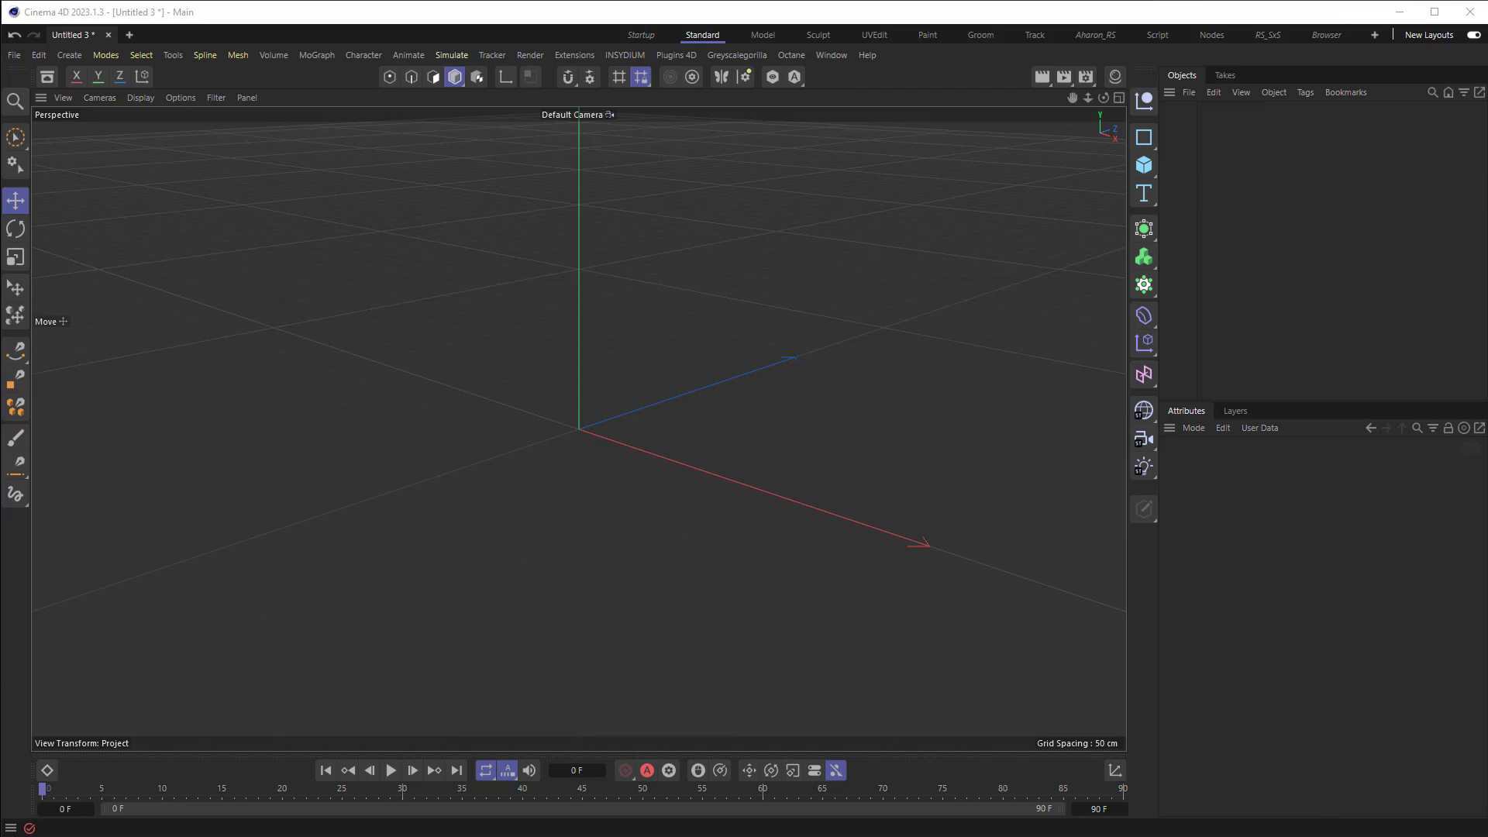
# Set the renderer to Redshift in the project's render settings and close the settings window
pyautogui.click(1085, 76)
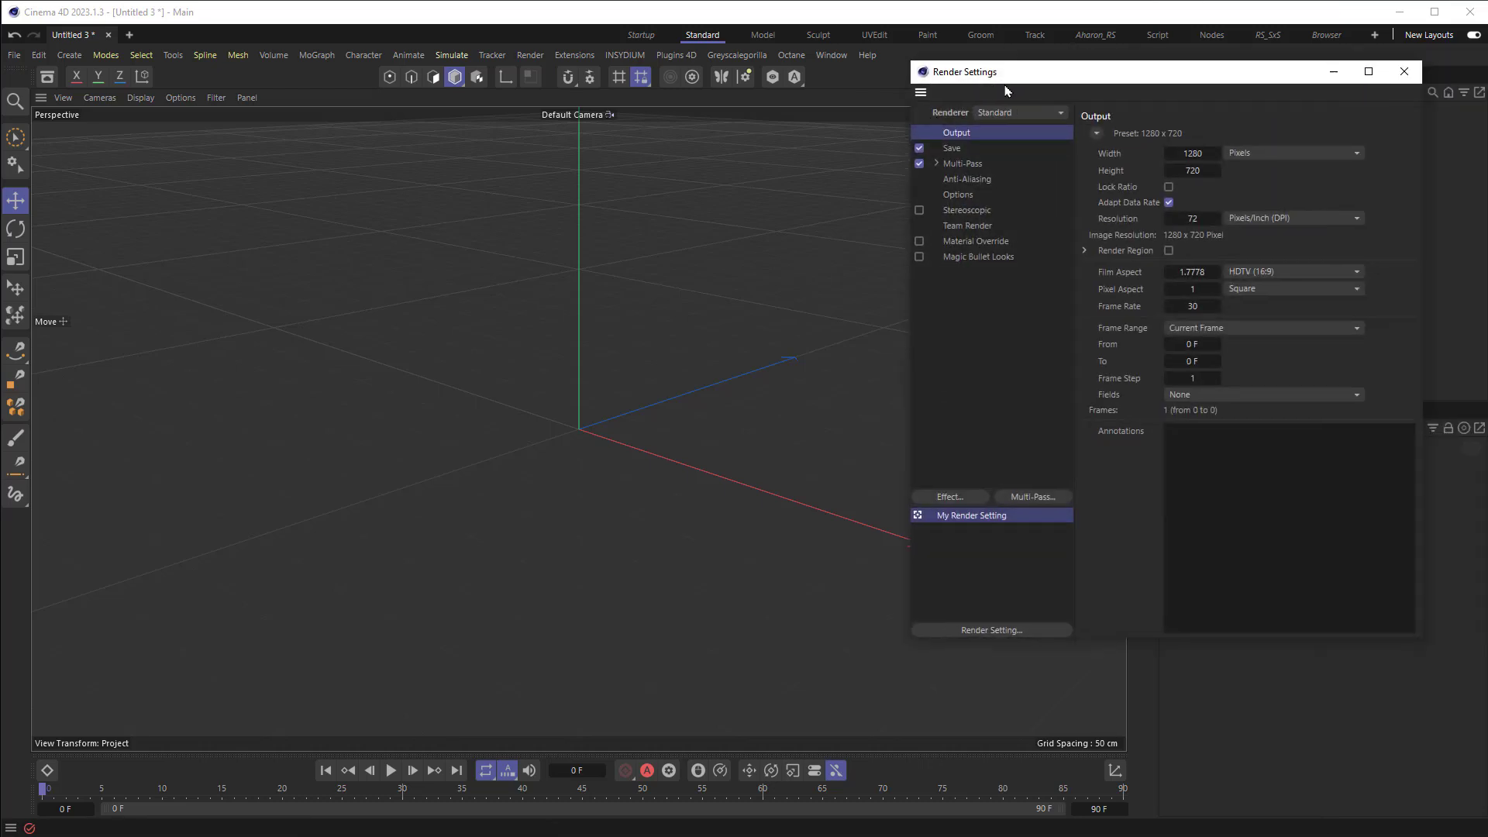
pyautogui.click(737, 133)
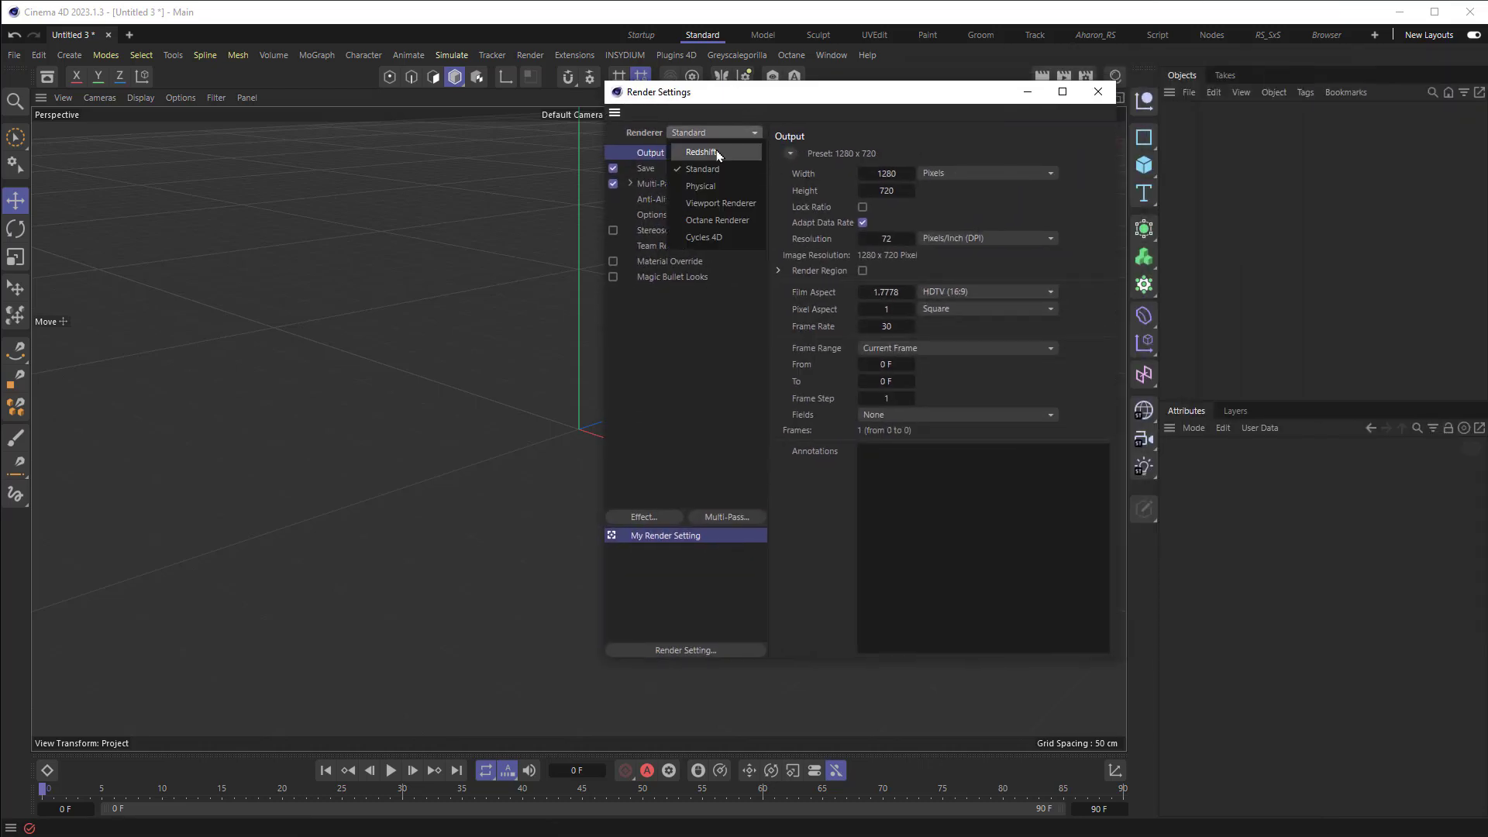
pyautogui.click(712, 151)
pyautogui.click(1108, 98)
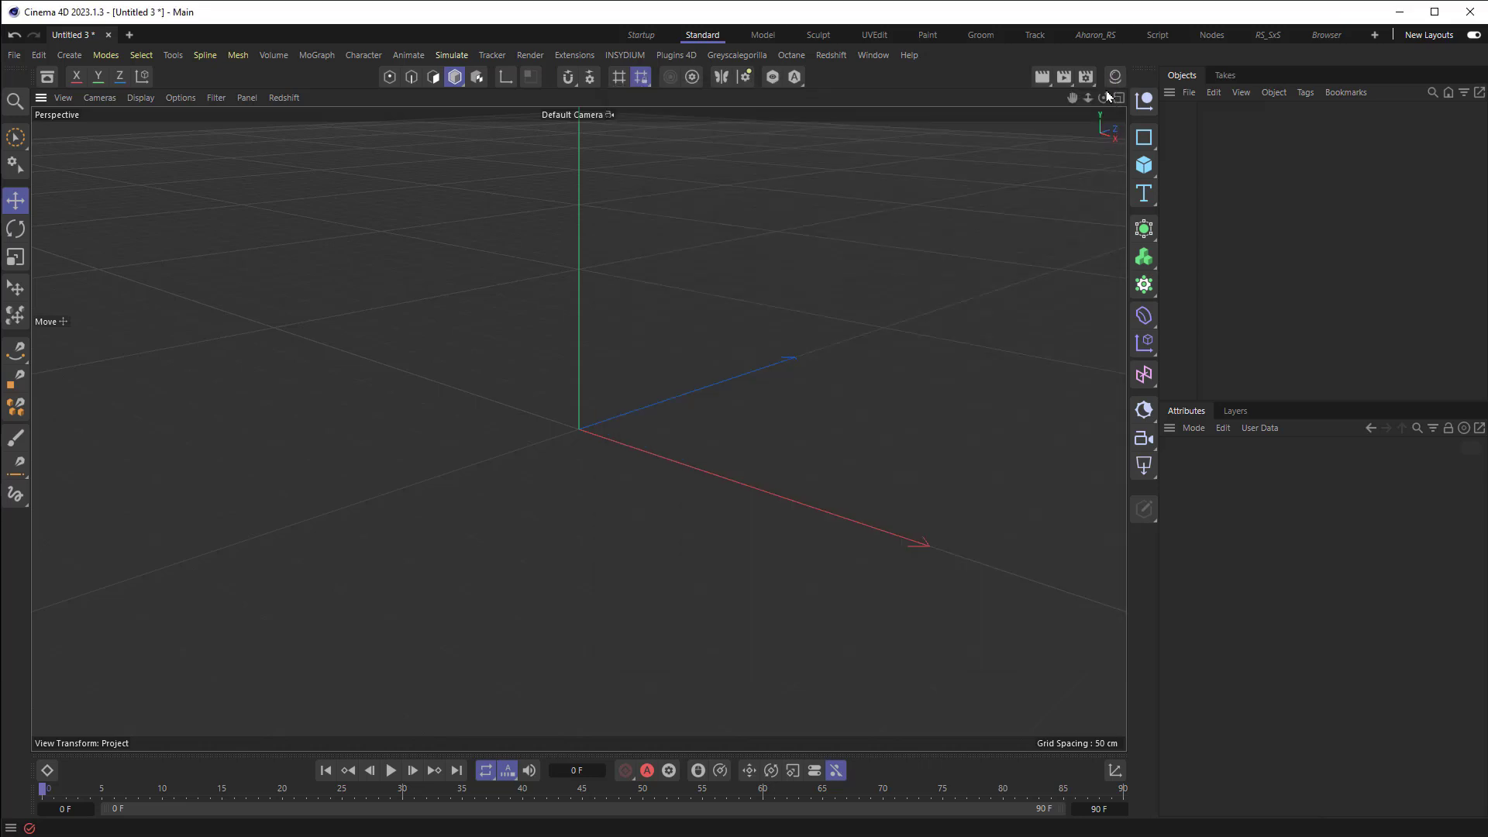
# Open the Redshift RenderView and dock it beside the perspective viewport
pyautogui.click(827, 57)
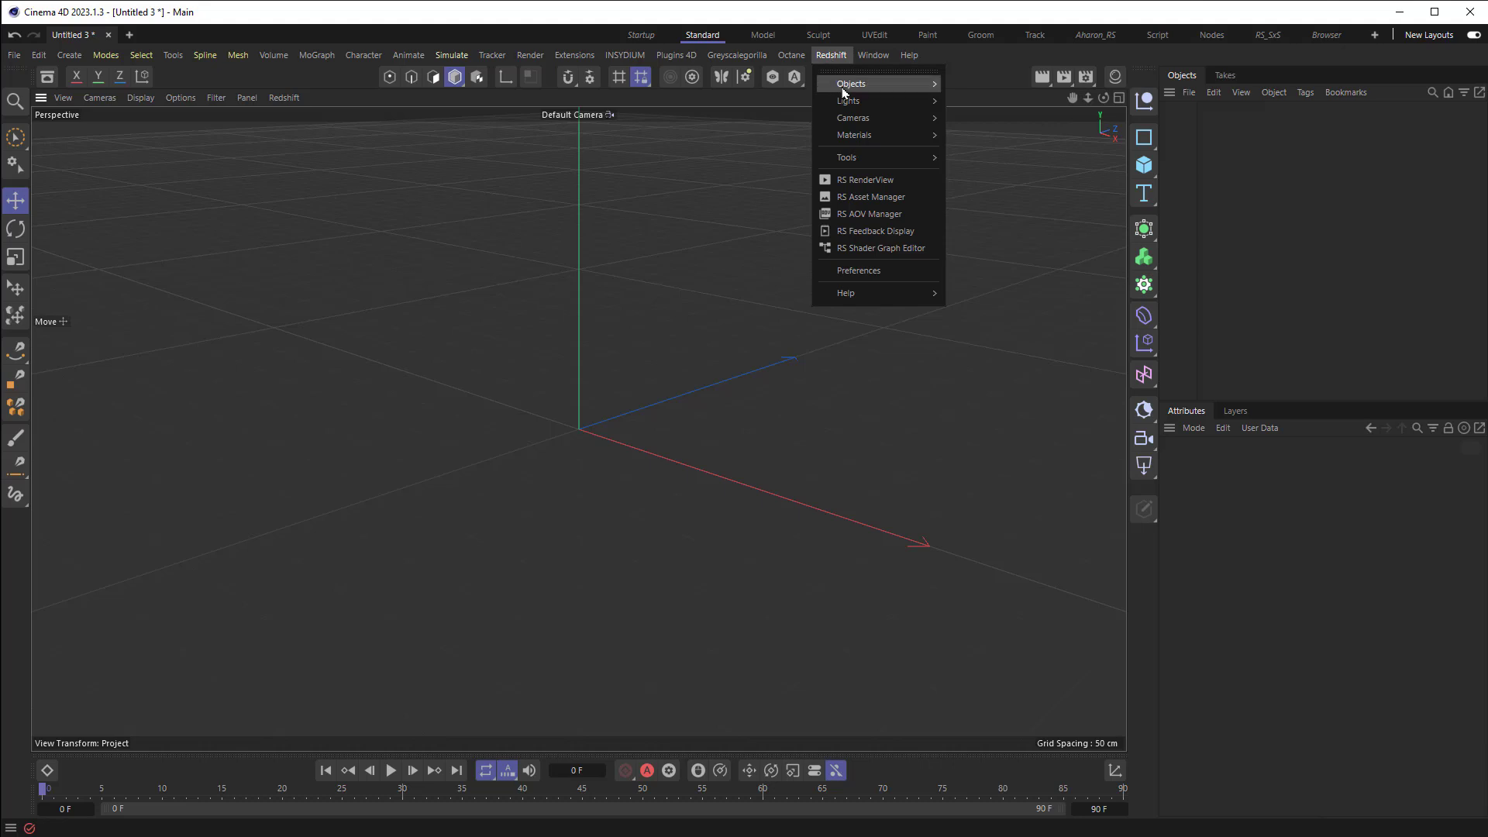
pyautogui.click(823, 184)
pyautogui.moveTo(938, 168); pyautogui.dragTo(367, 190)
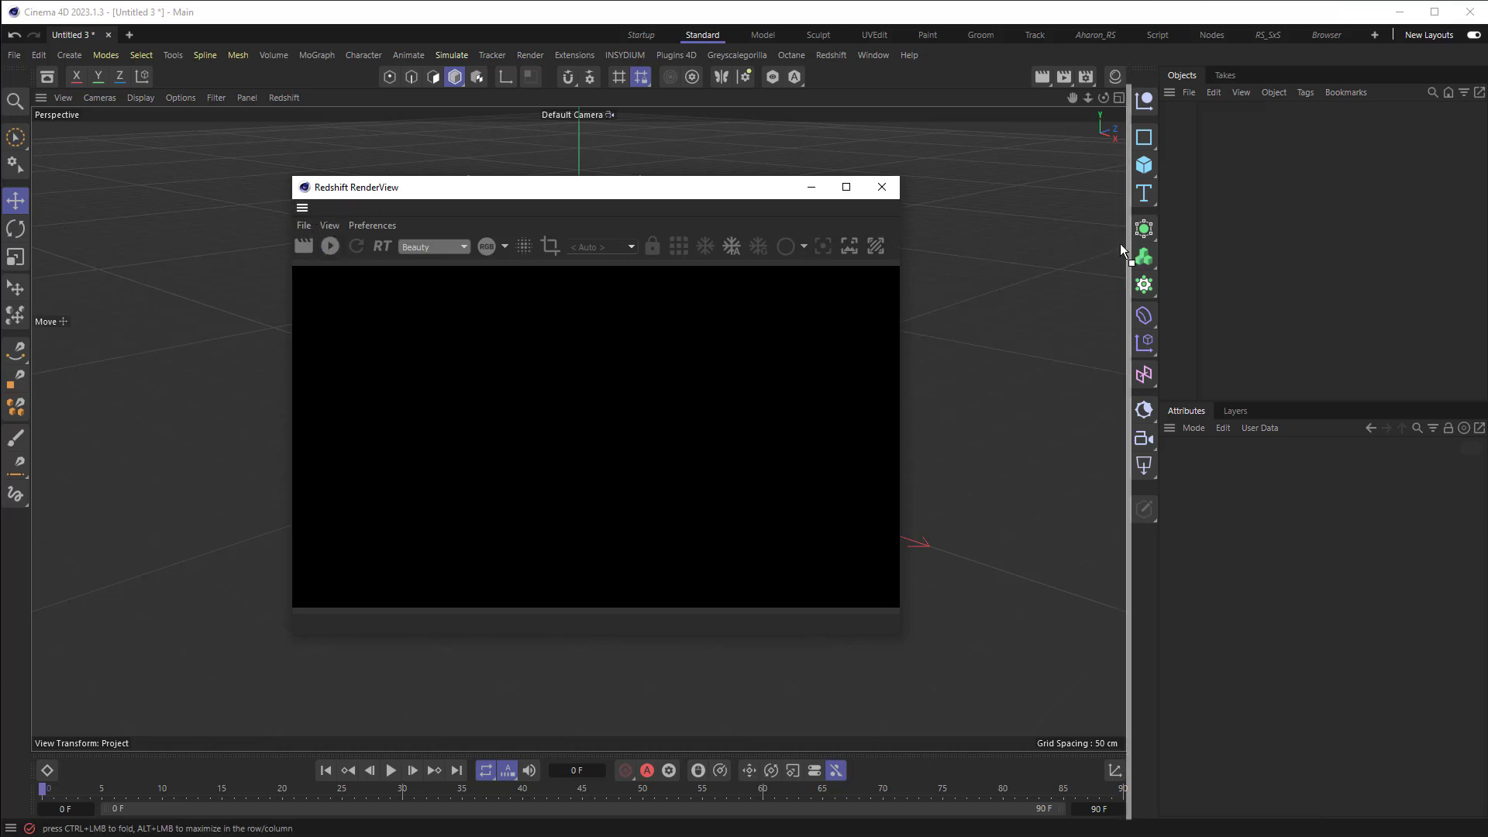
pyautogui.moveTo(1117, 247); pyautogui.dragTo(1117, 247)
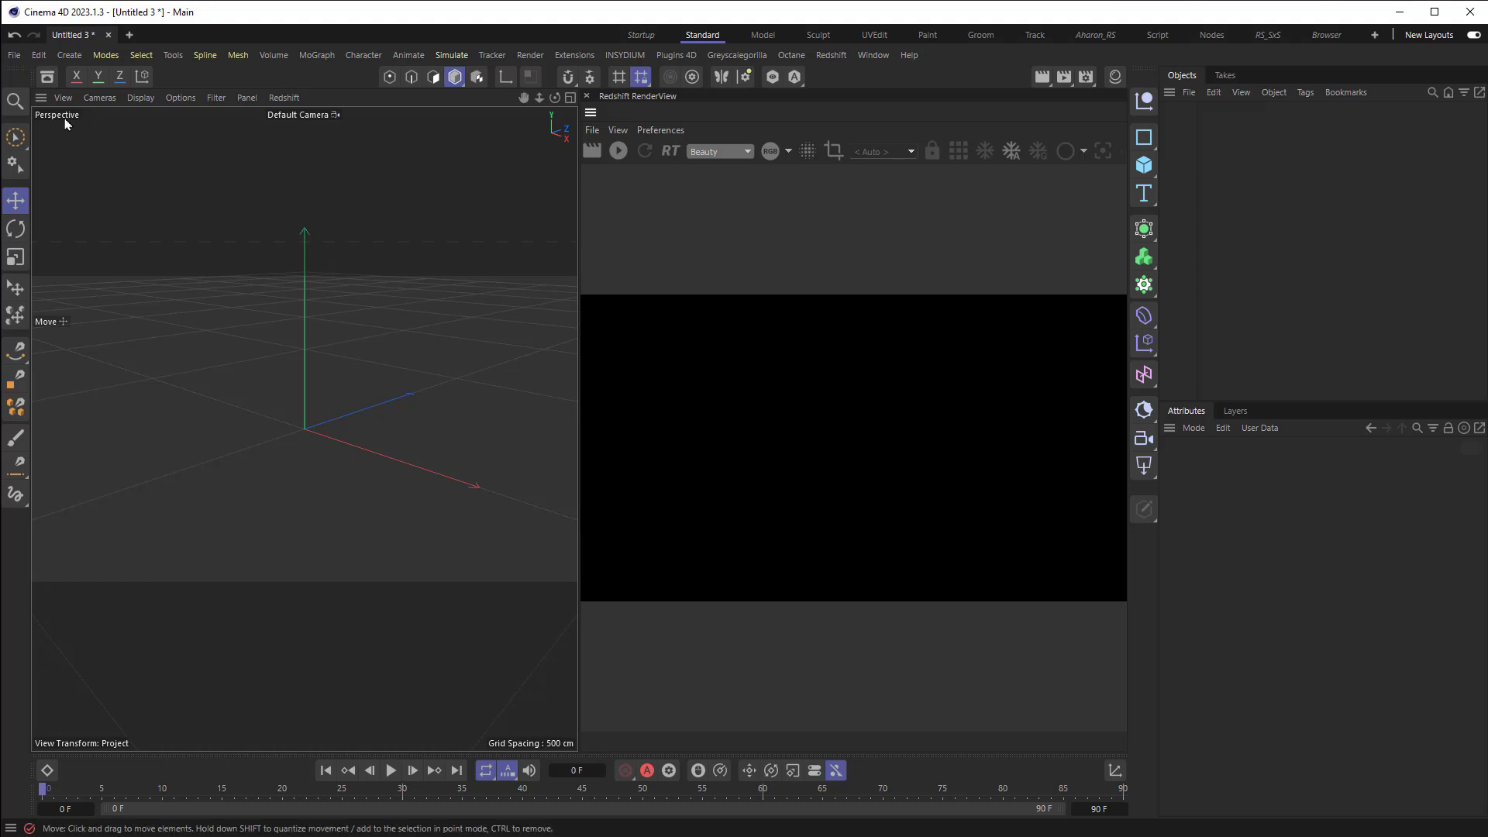
# Open the Asset Browser, dock it full width below the timeline, and enlarge it to show the material thumbnails
pyautogui.click(46, 76)
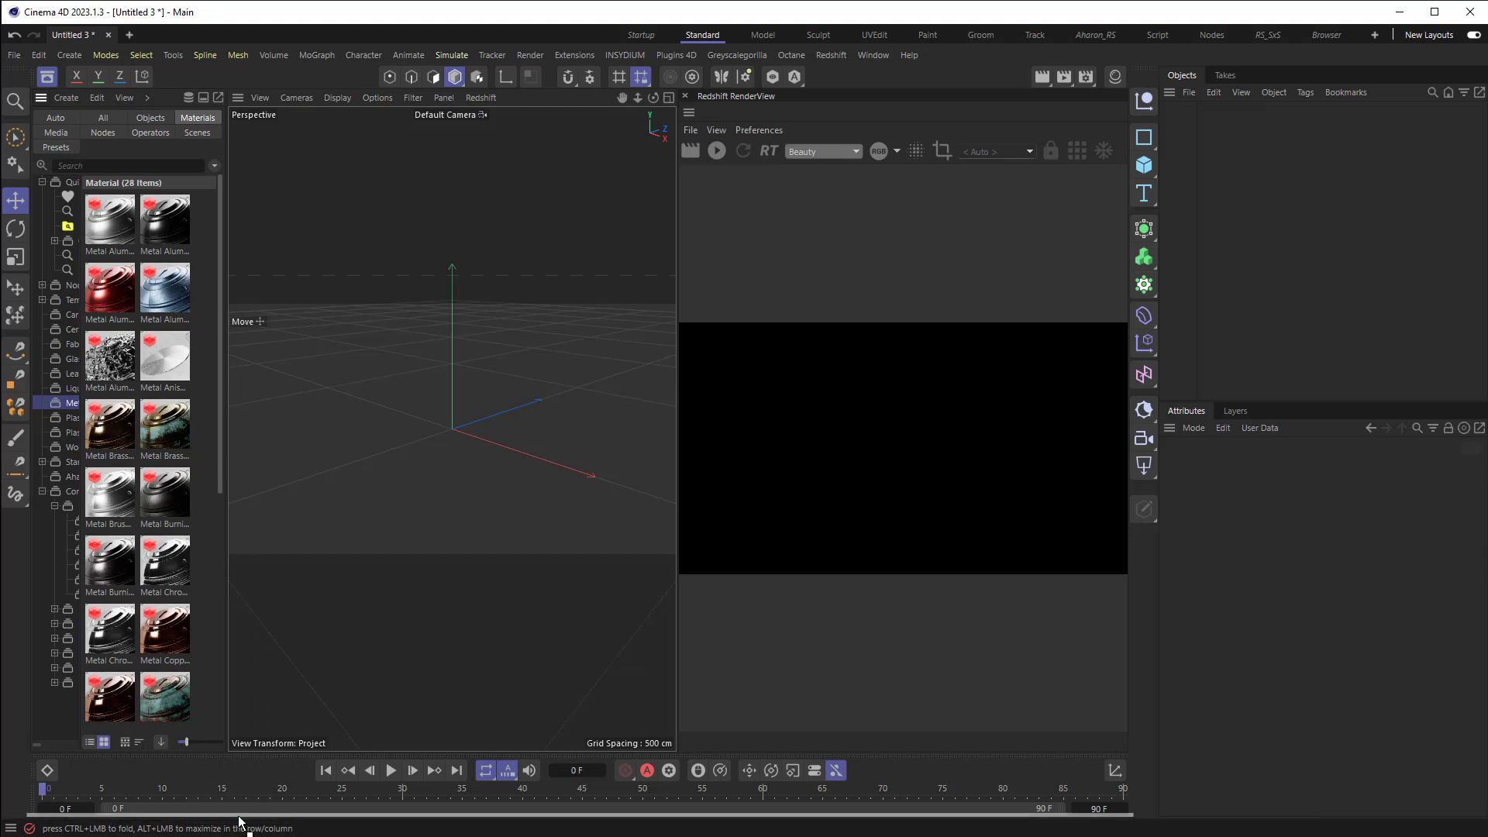
pyautogui.moveTo(238, 817); pyautogui.dragTo(239, 816)
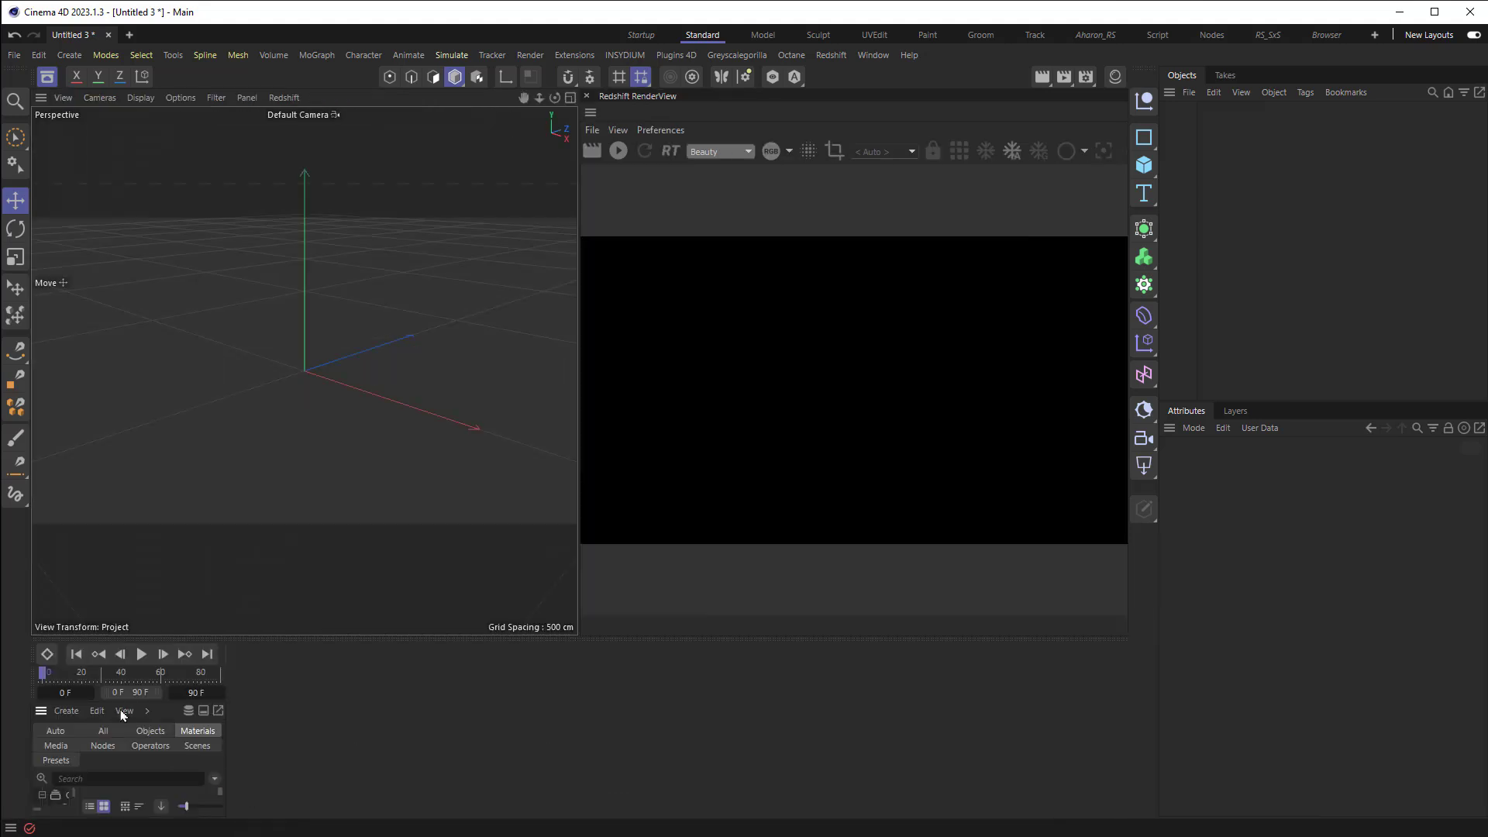
pyautogui.click(41, 713)
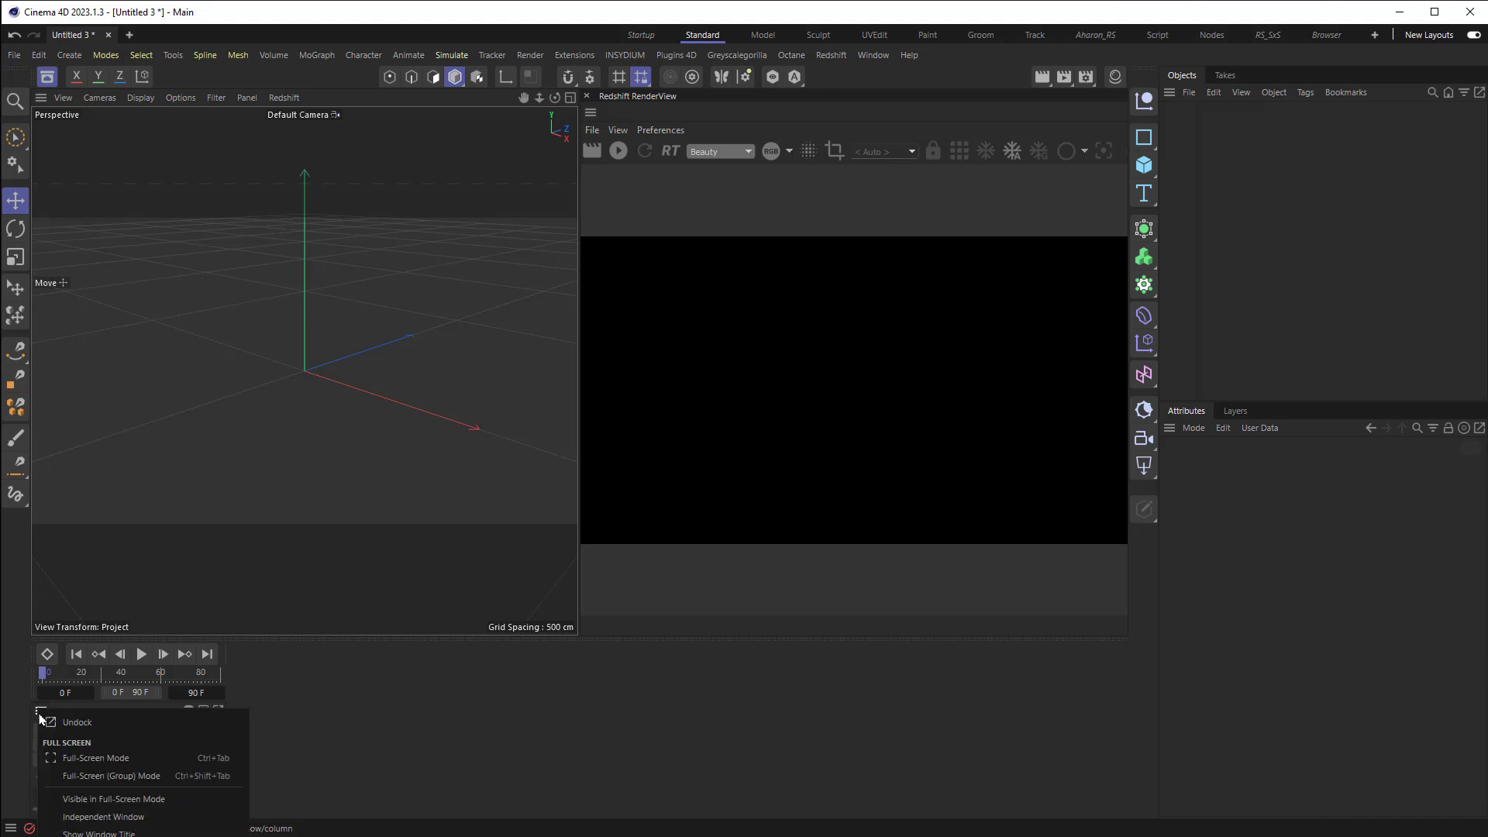
pyautogui.click(41, 718)
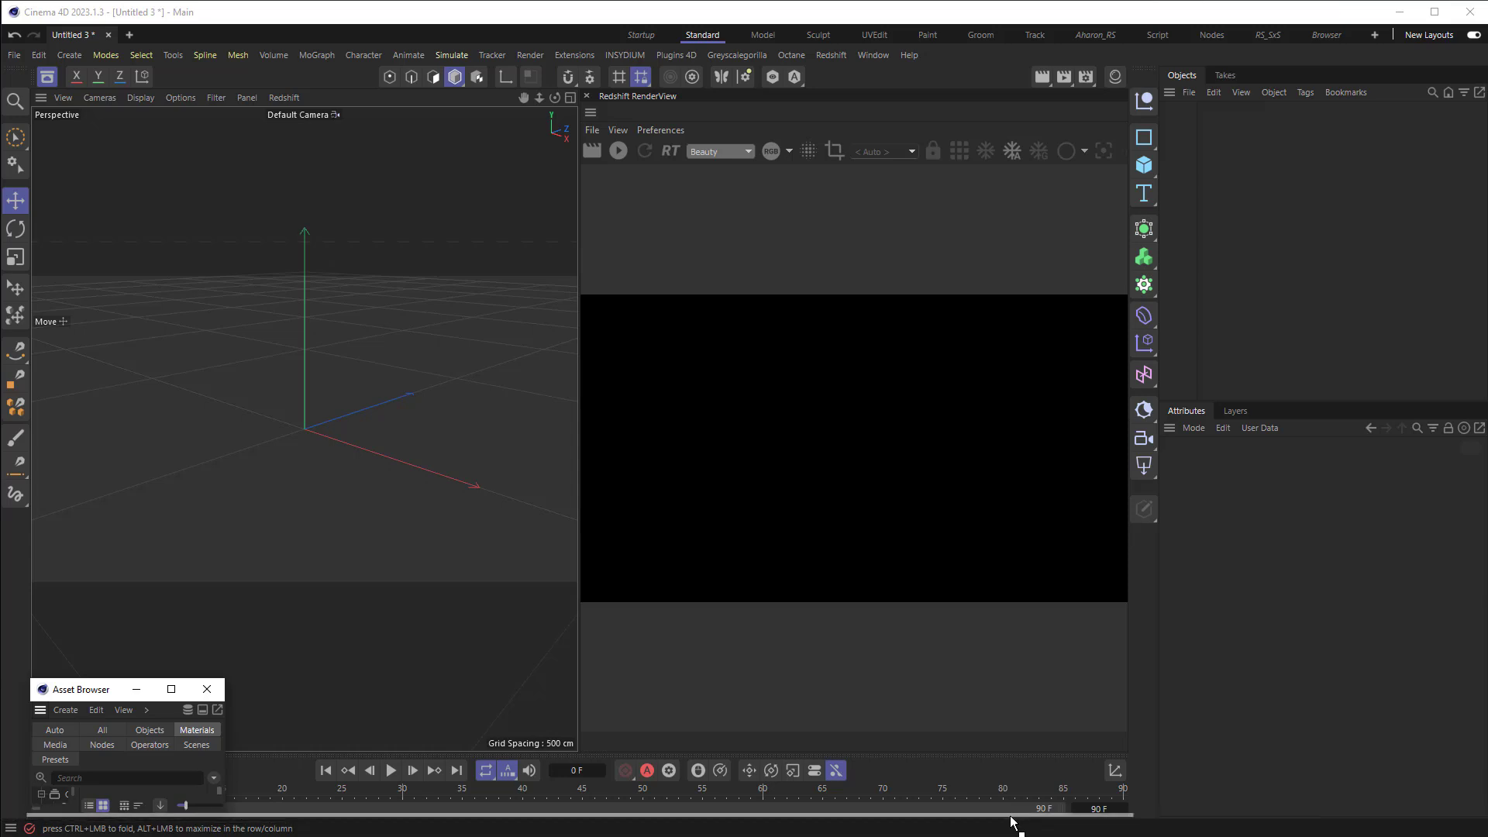
pyautogui.click(1011, 820)
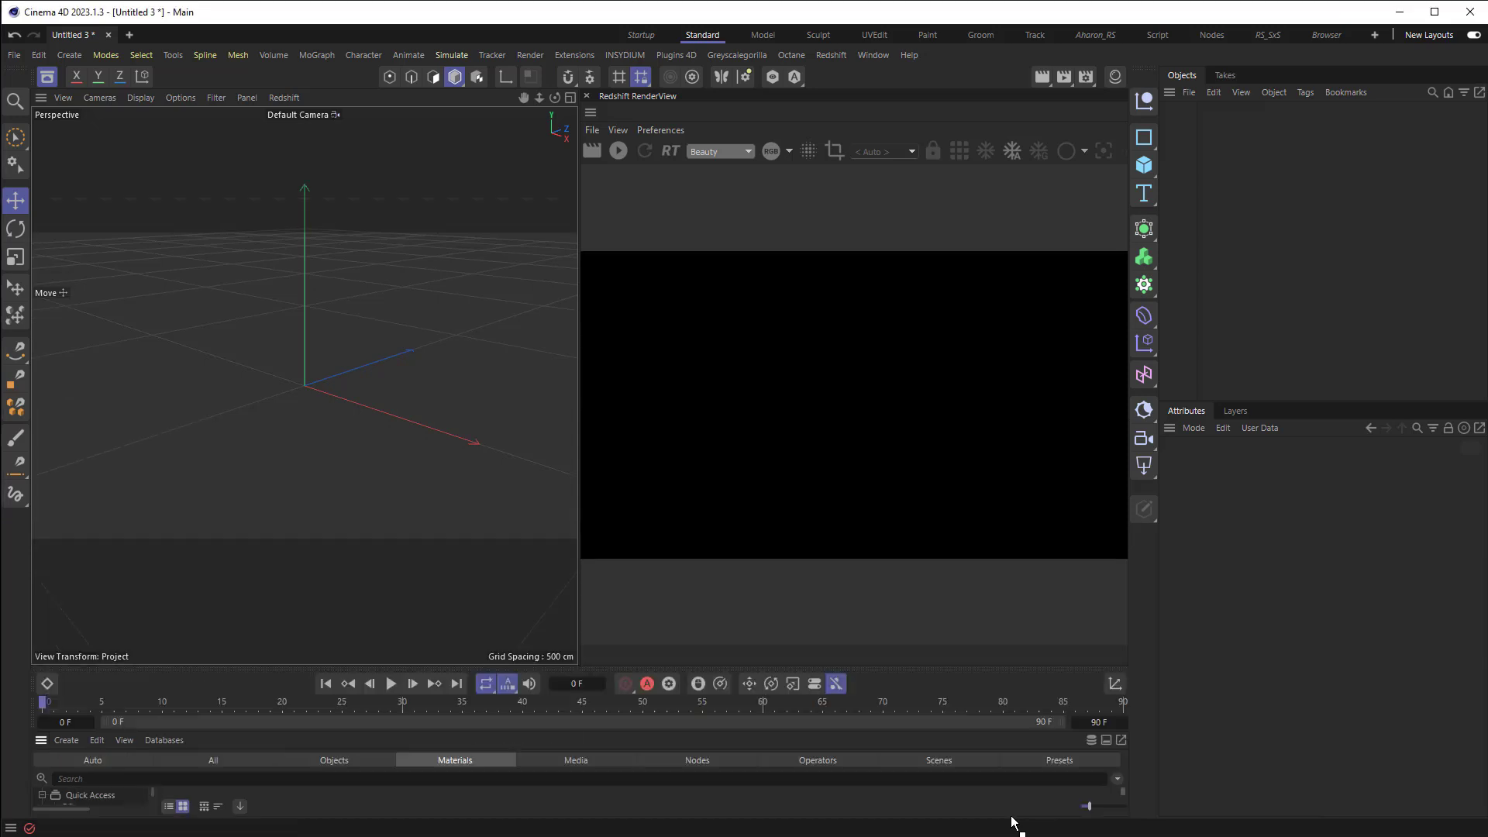
pyautogui.moveTo(790, 664); pyautogui.dragTo(813, 500)
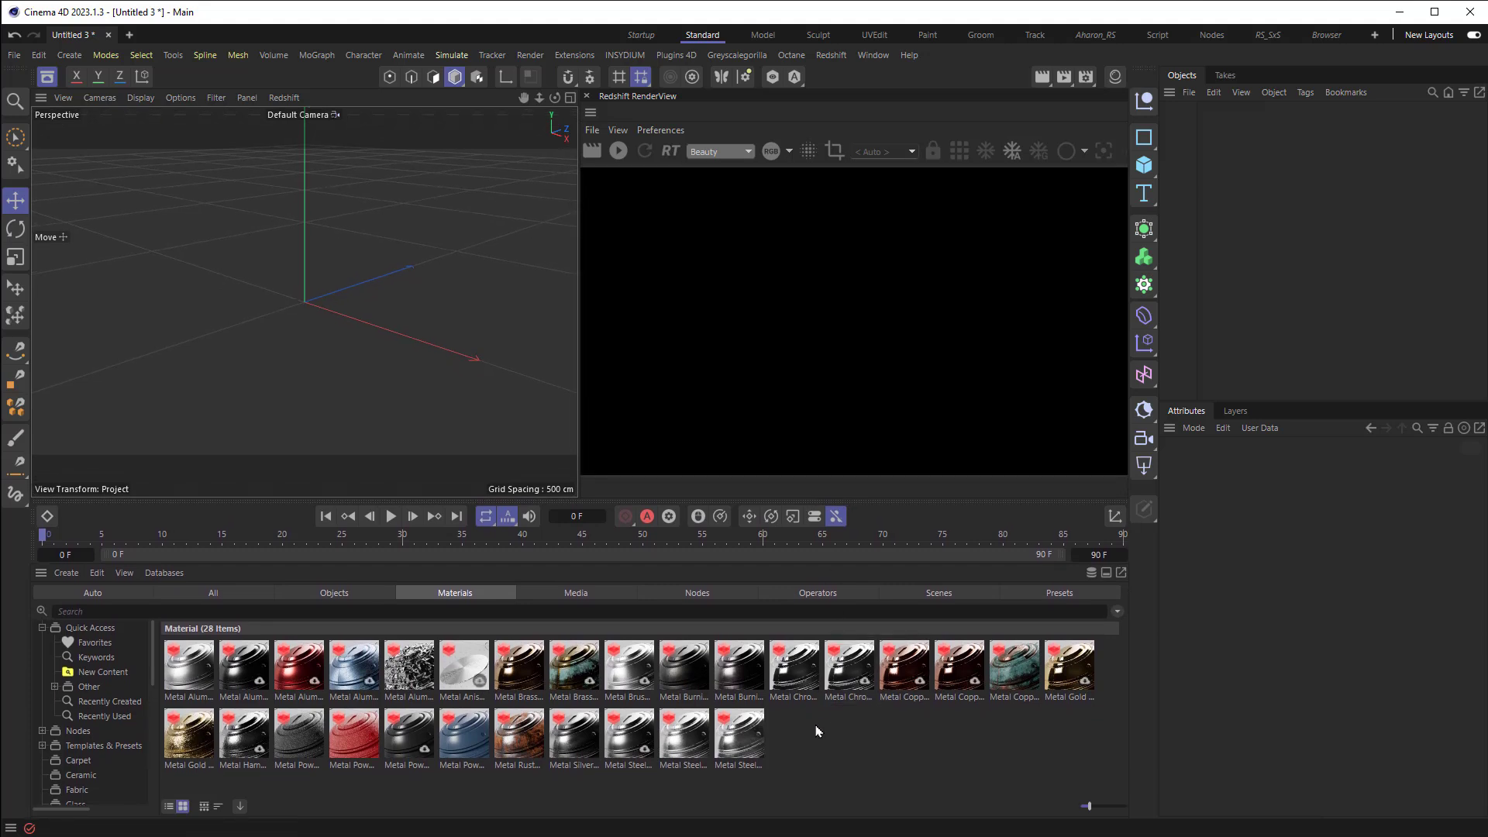
# Switch to the Browser layout and start the interactive render in the Redshift RenderView
pyautogui.click(1374, 36)
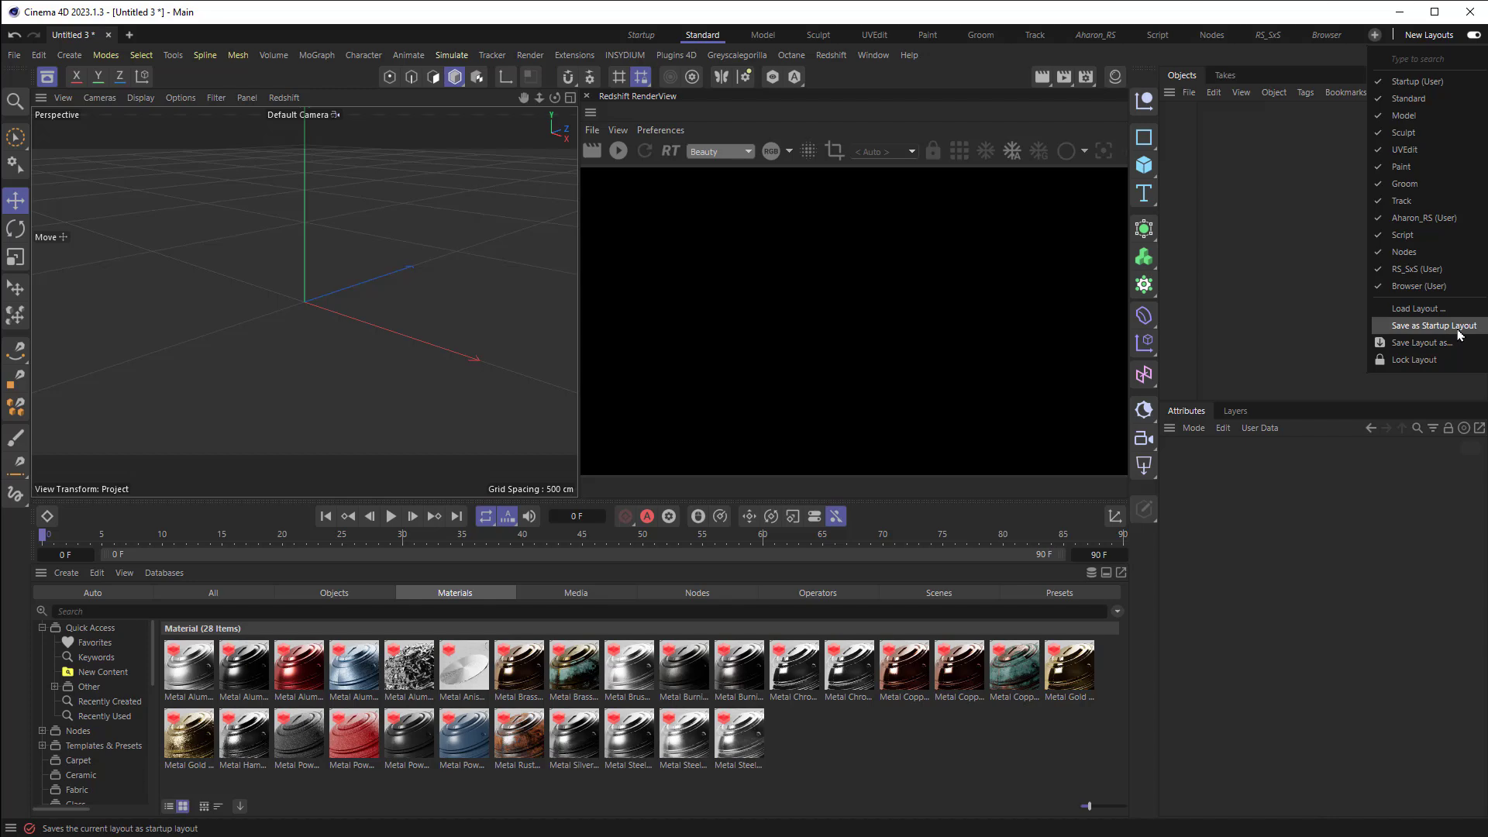
pyautogui.click(1328, 36)
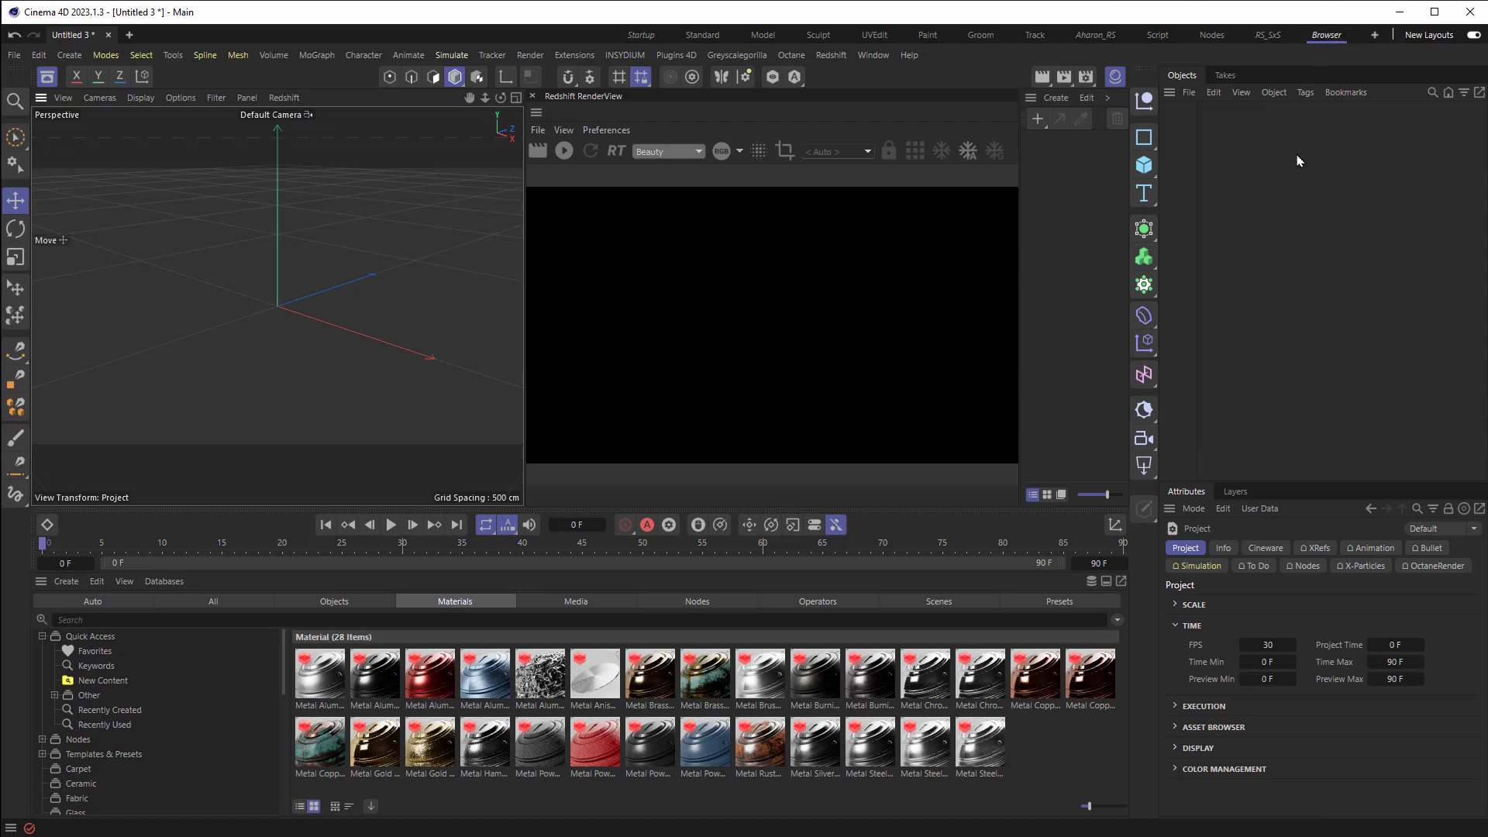
pyautogui.click(706, 36)
pyautogui.click(1325, 35)
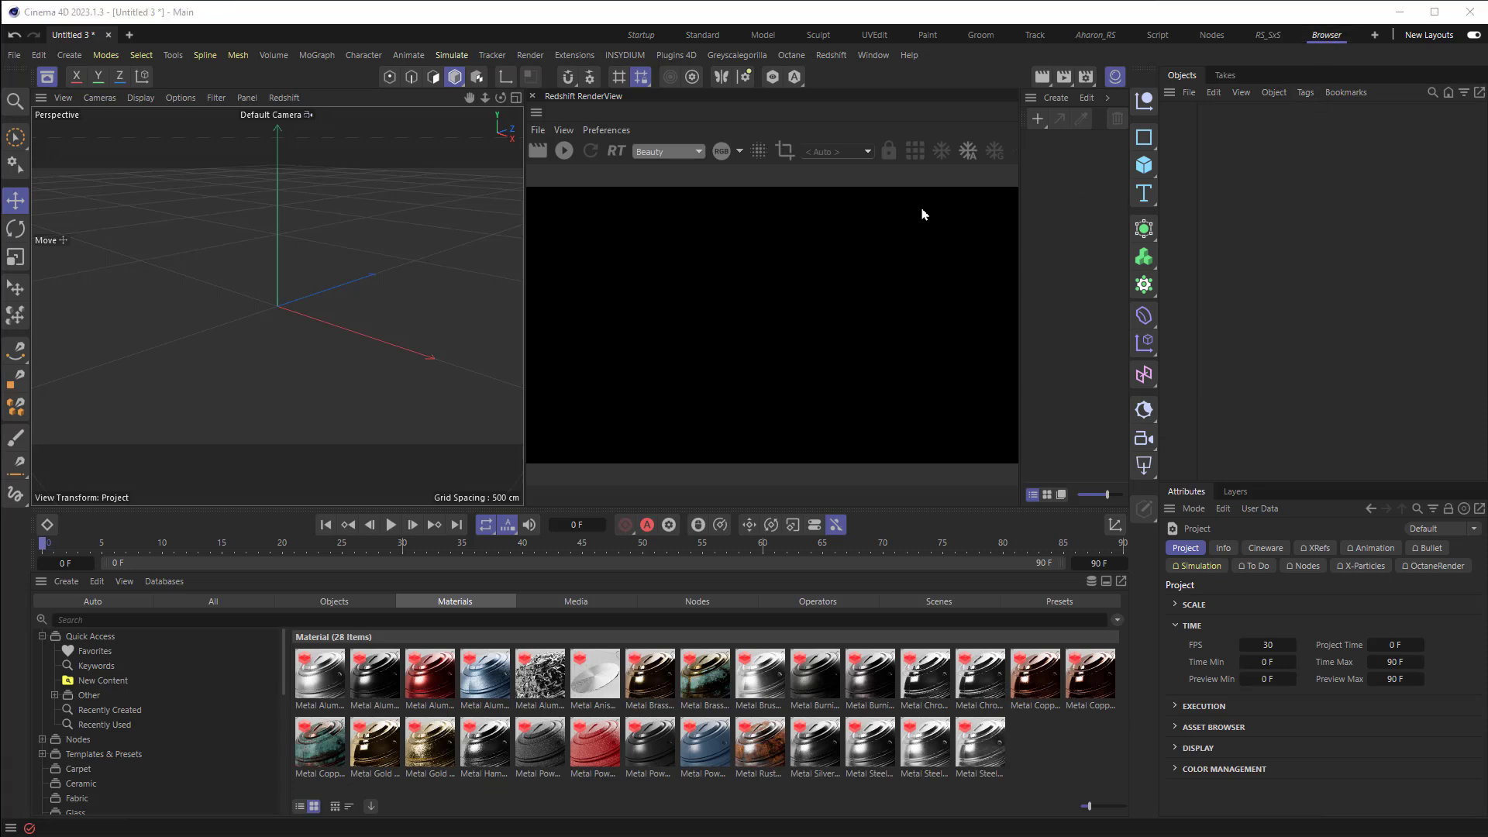
pyautogui.click(564, 150)
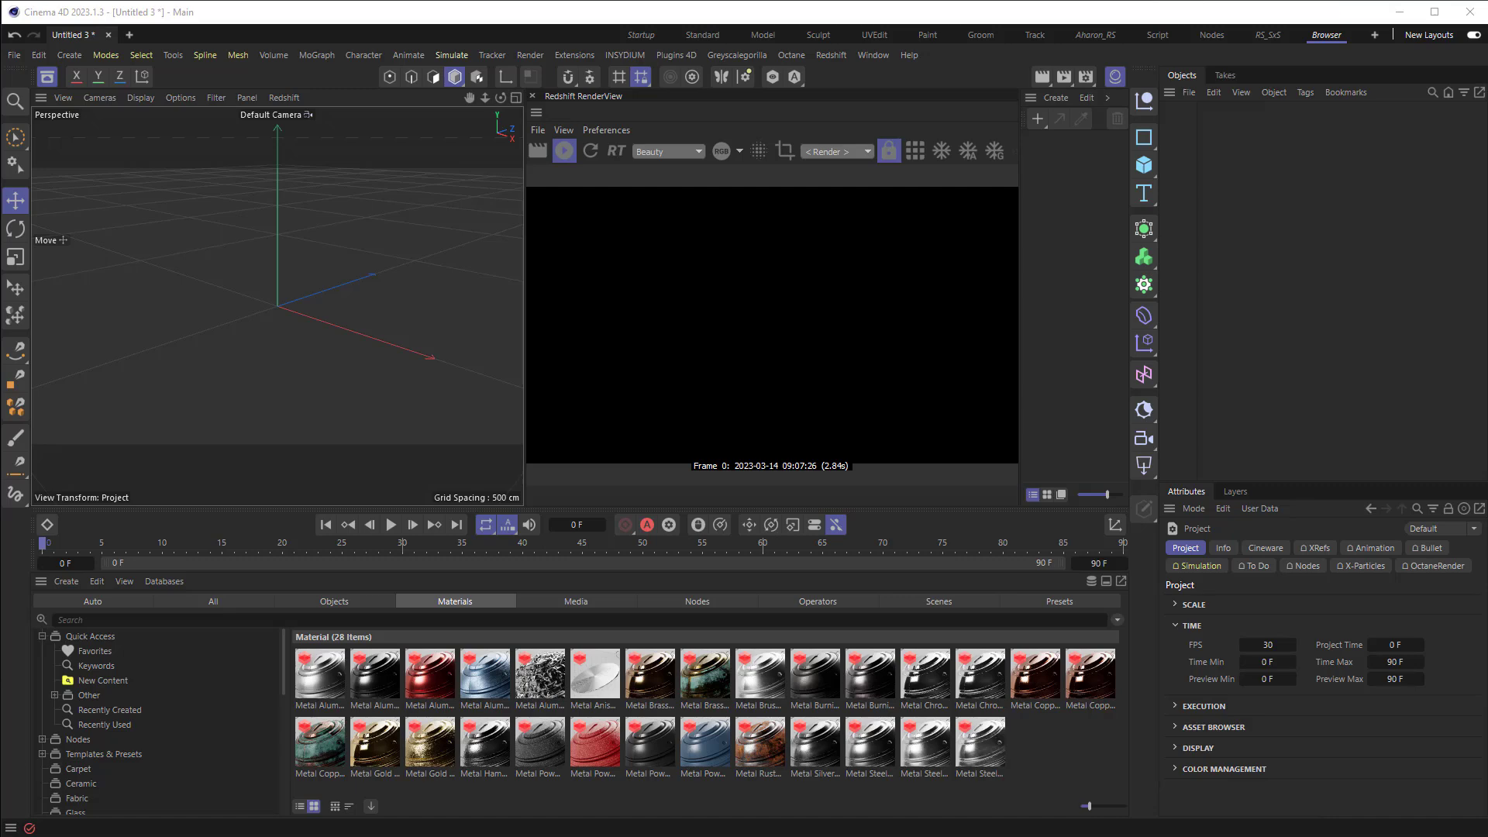
# Check the web search results for sword size, and add a cylinder with a radius of 90 cm
pyautogui.moveTo(1487, 115); pyautogui.dragTo(714, 73)
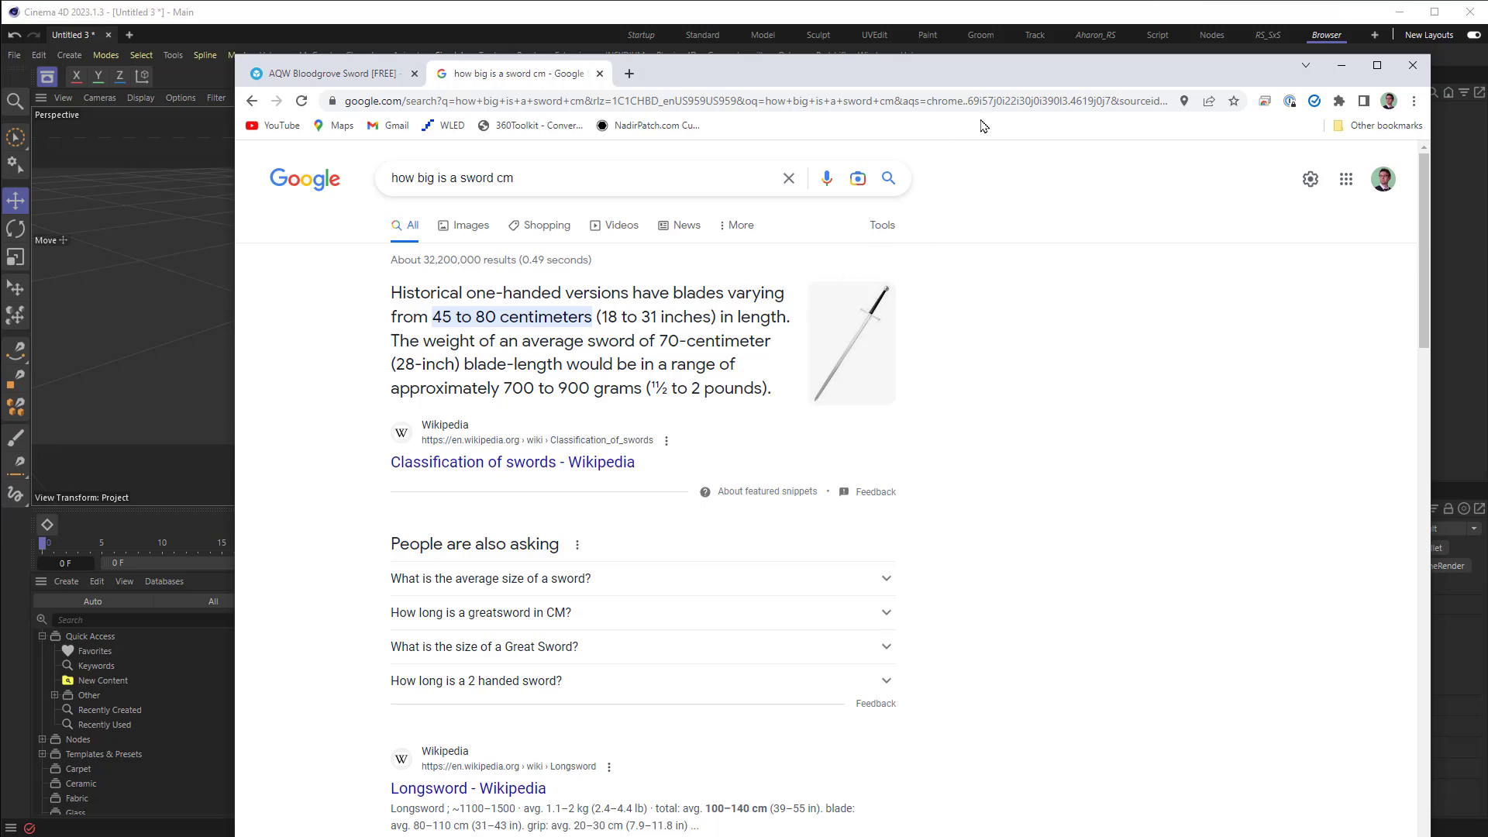
pyautogui.moveTo(975, 78); pyautogui.dragTo(1487, 81)
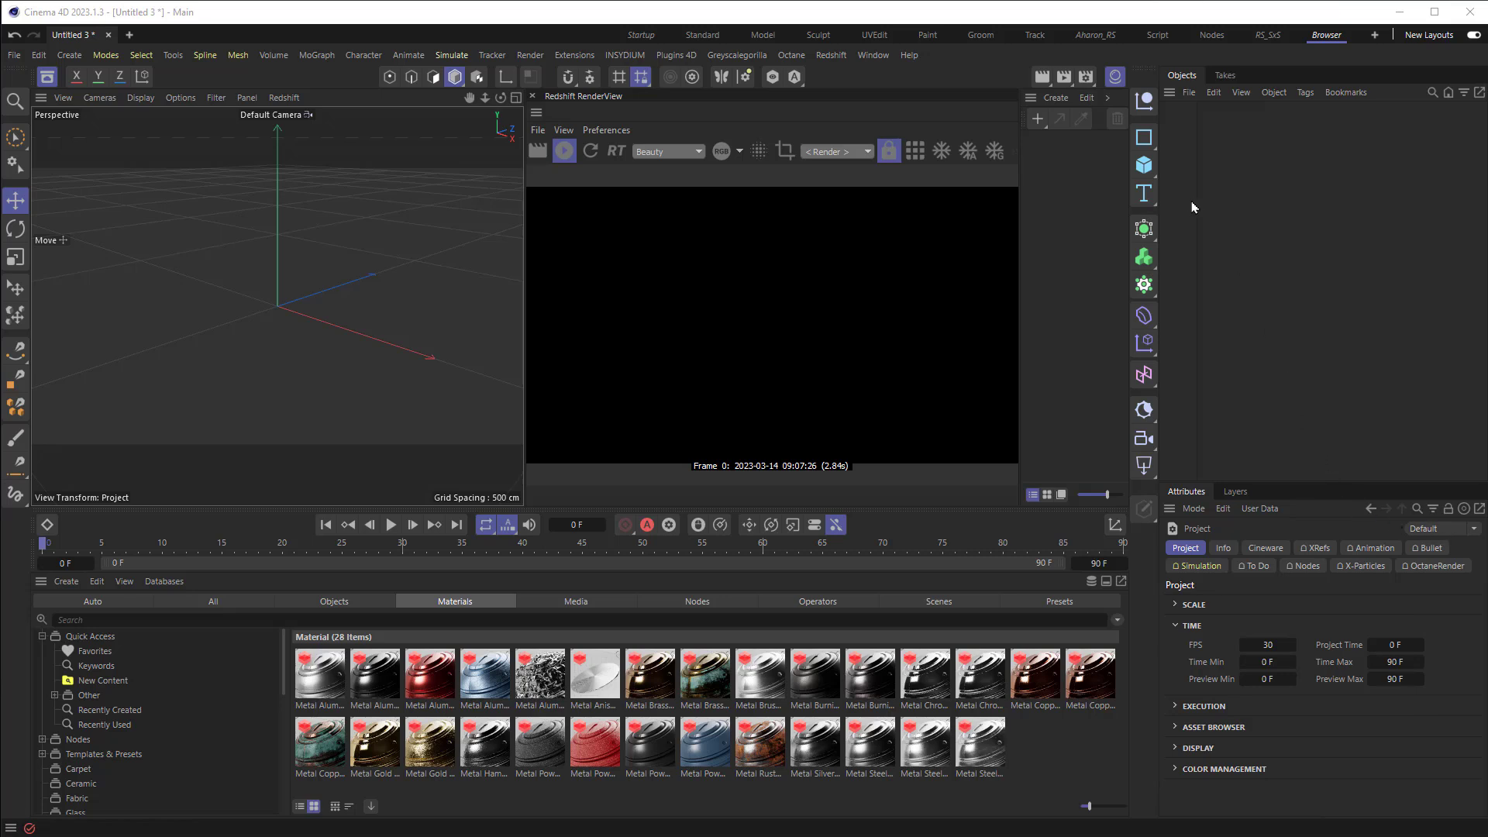
pyautogui.click(1149, 166)
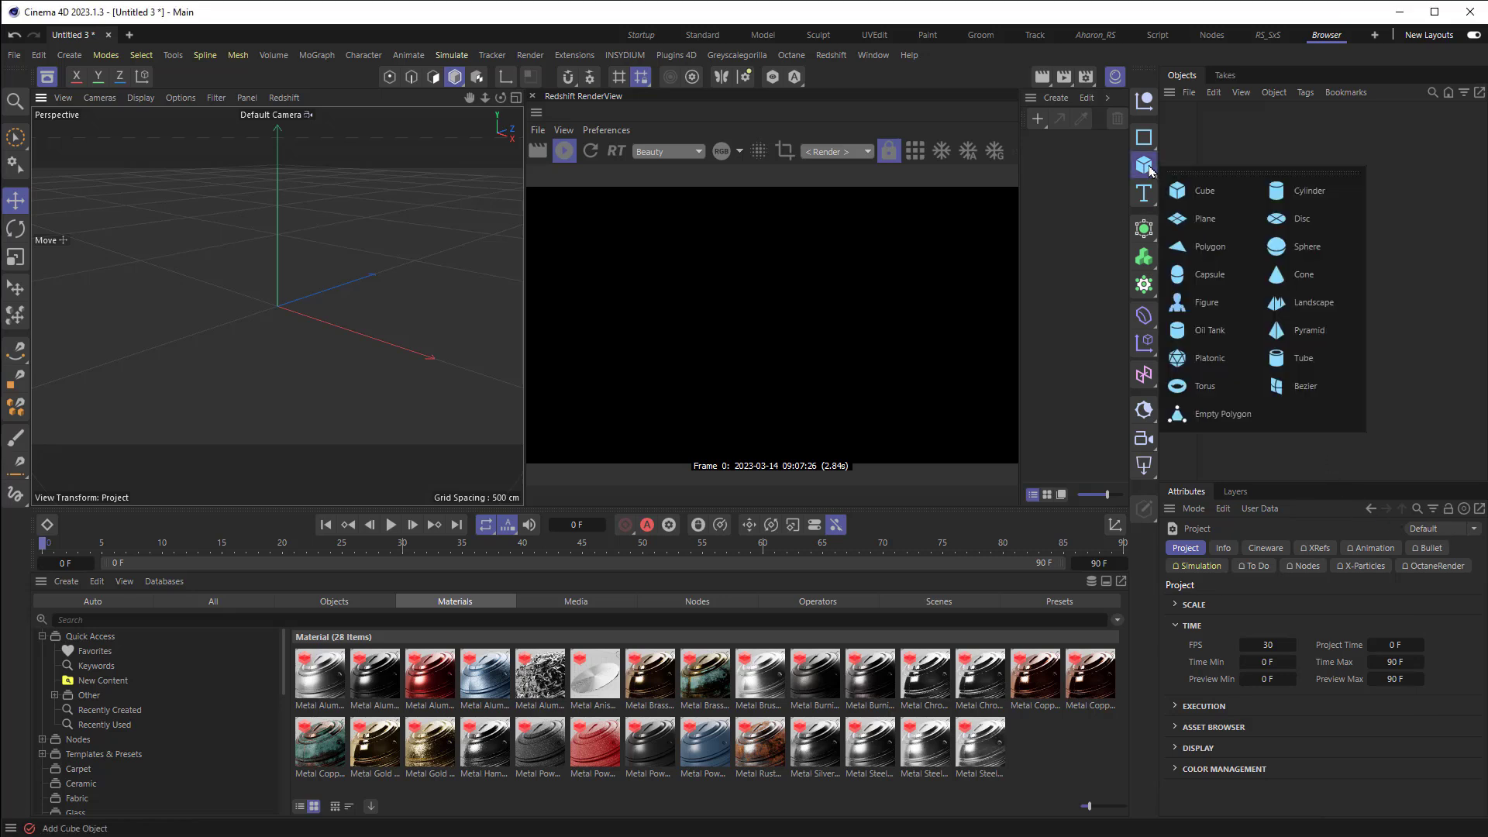
pyautogui.click(1332, 197)
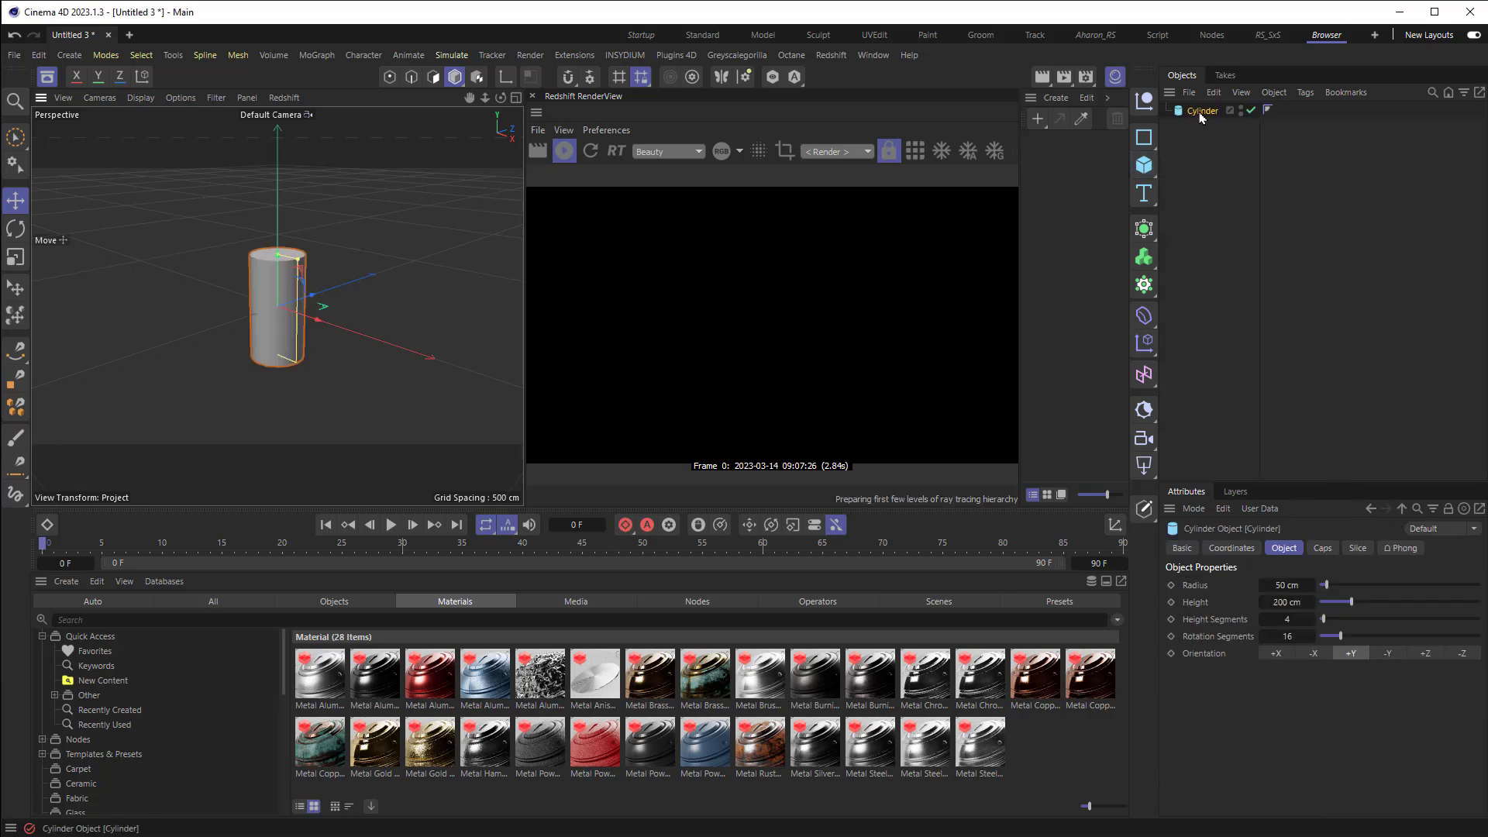
pyautogui.click(1286, 586)
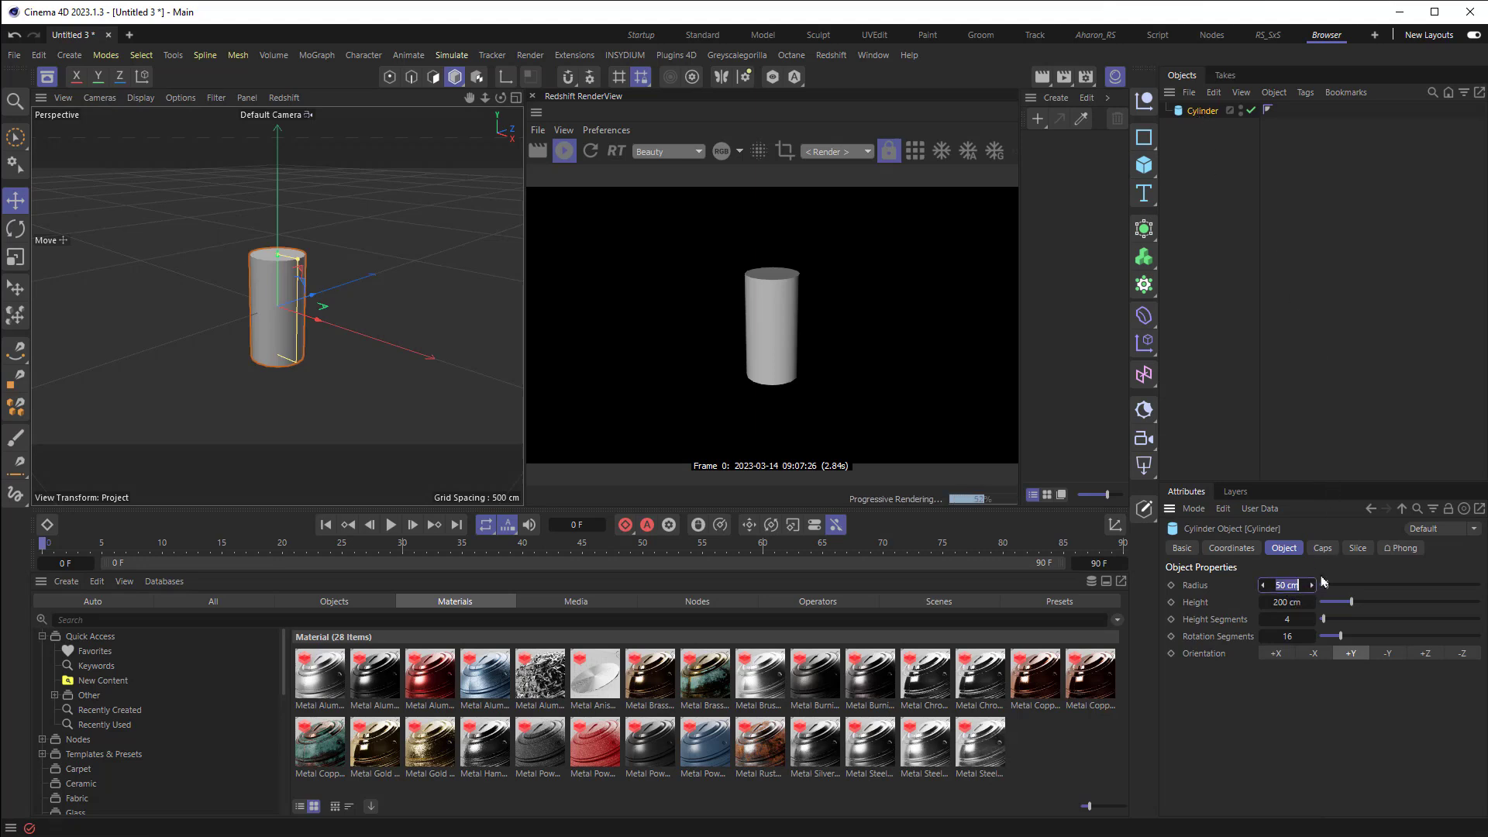
pyautogui.write('5')
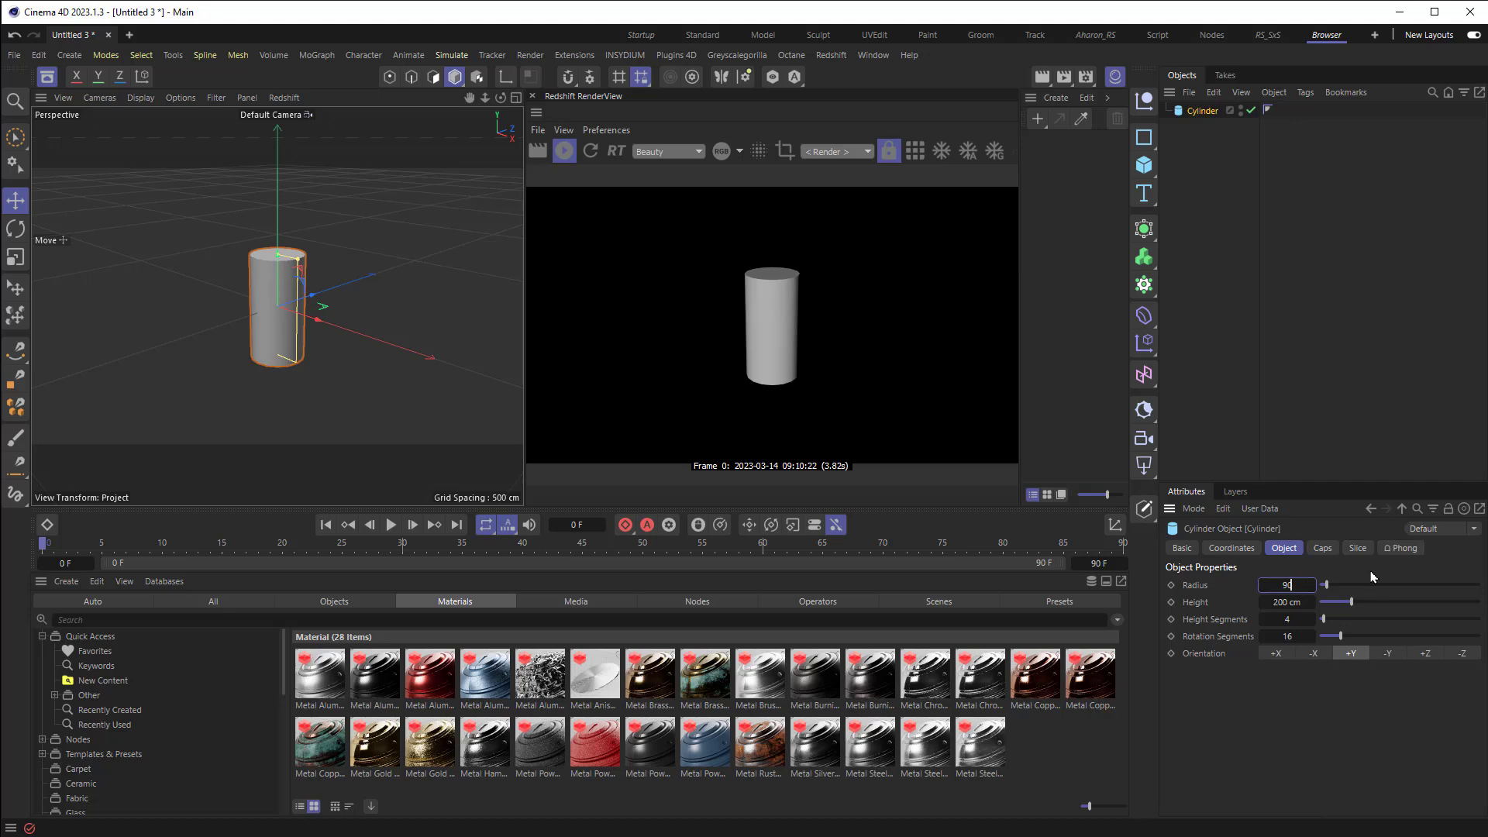
pyautogui.press('Return')
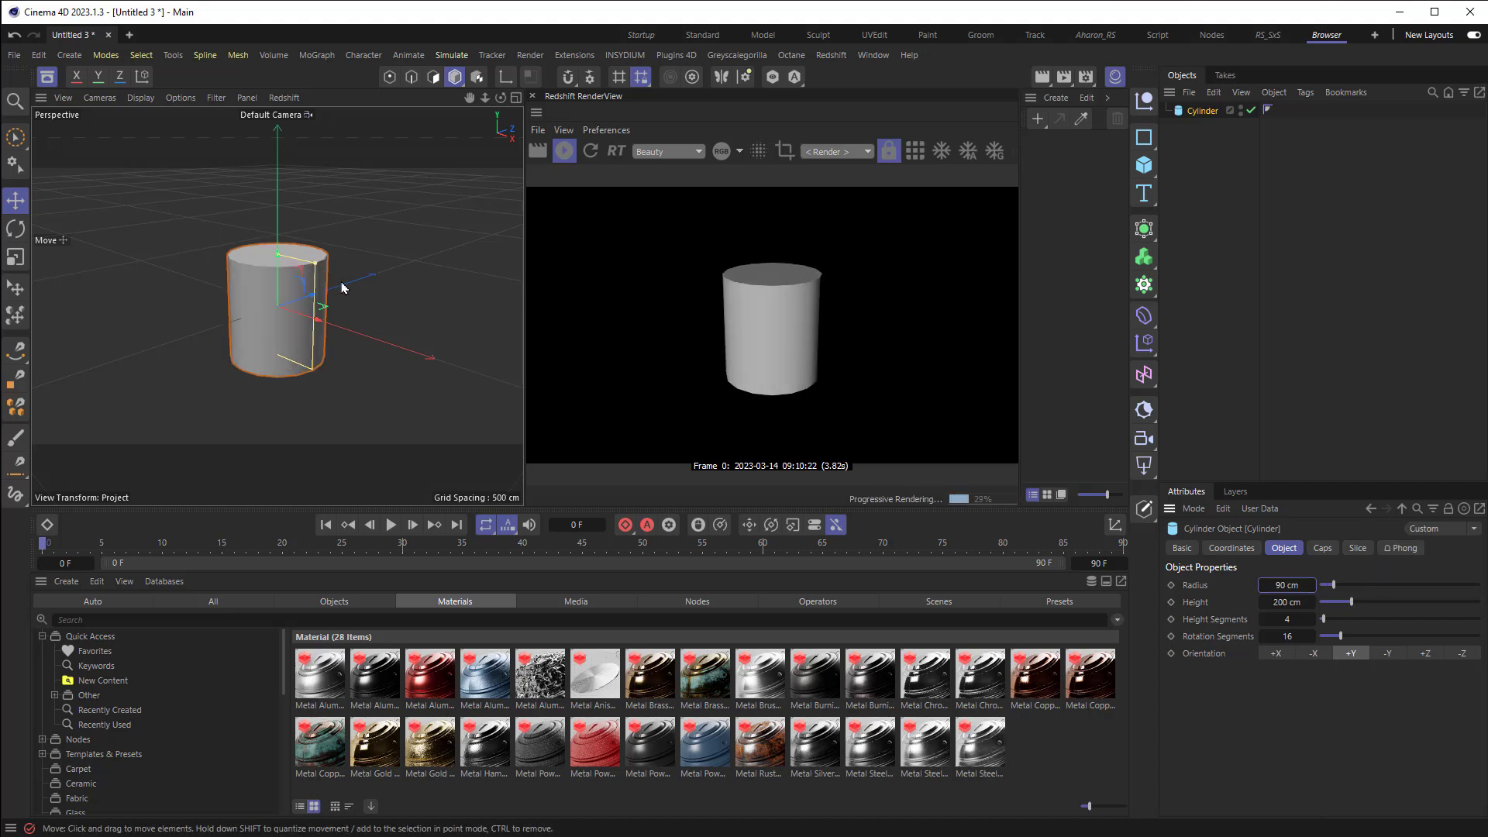
# Flatten the cylinder into a disc about 6.9 cm high and increase its rotation segments
pyautogui.moveTo(276, 255); pyautogui.dragTo(310, 337)
pyautogui.scroll(5, 310, 337)
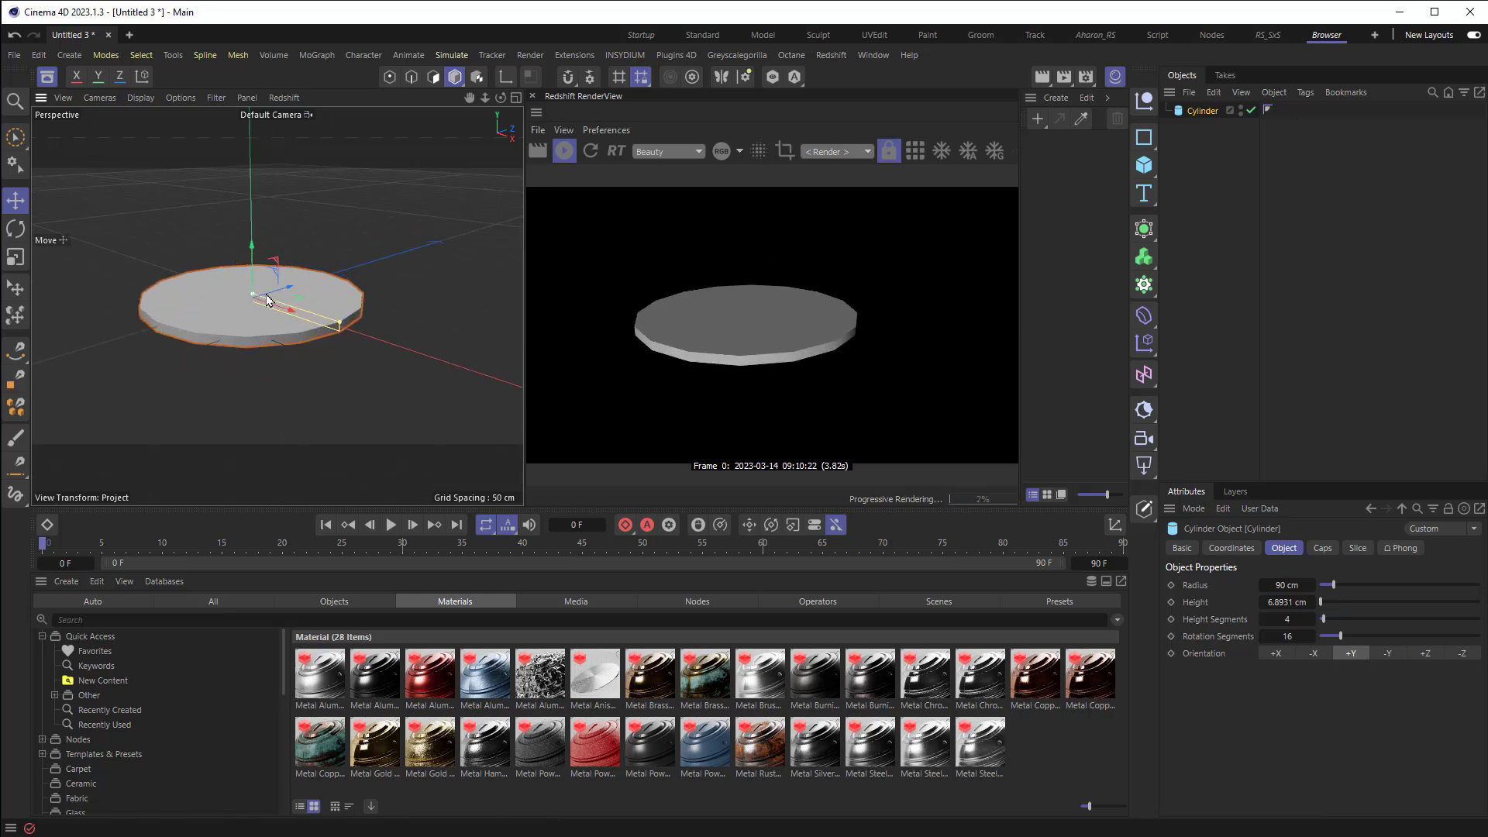
pyautogui.scroll(4, 269, 301)
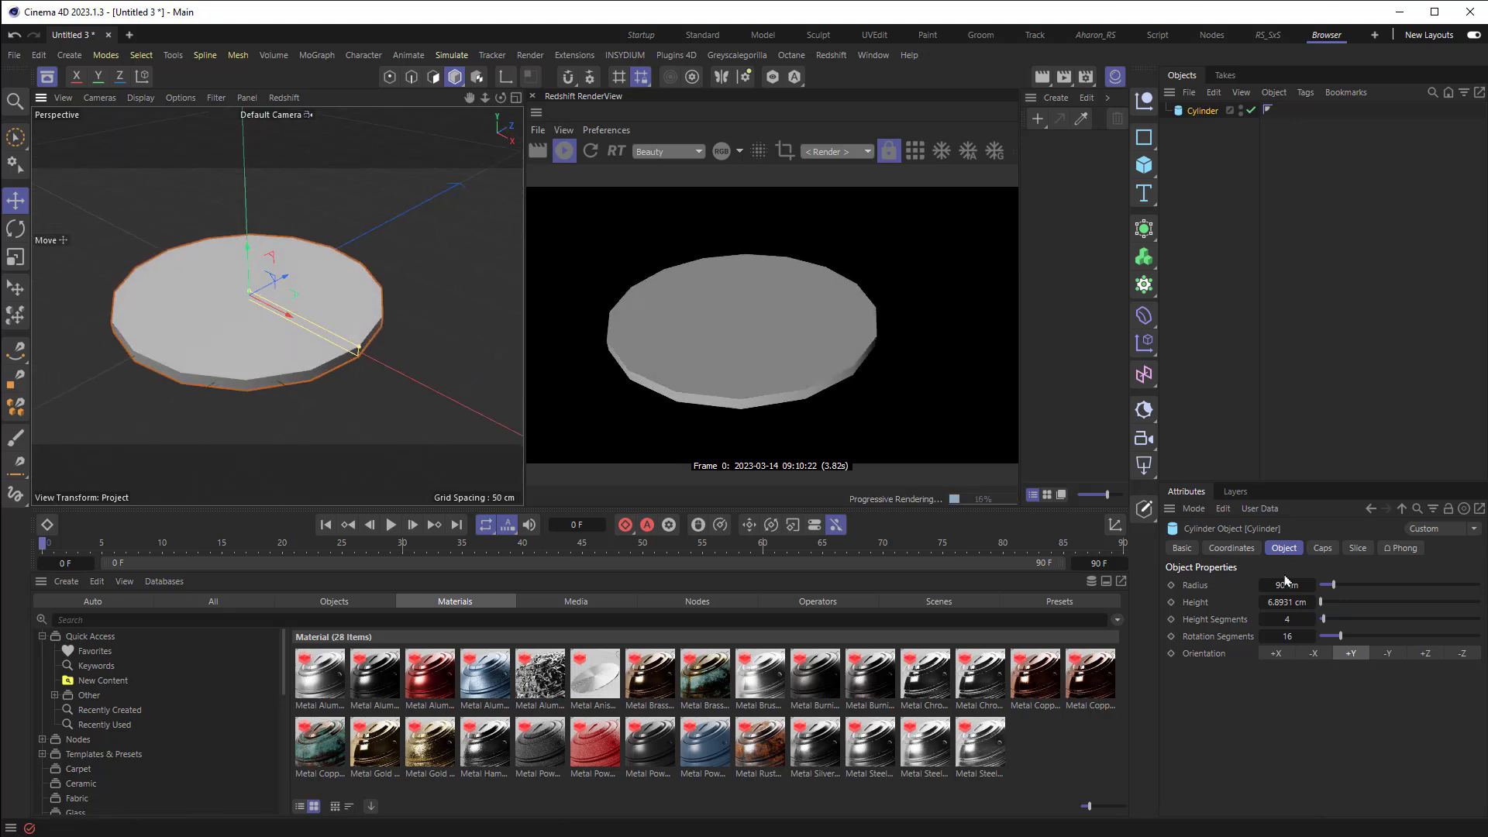
pyautogui.moveTo(1339, 637); pyautogui.dragTo(1416, 655)
# Enable a fillet on the cylinder's caps and set the fillet segments to 4
pyautogui.click(1323, 548)
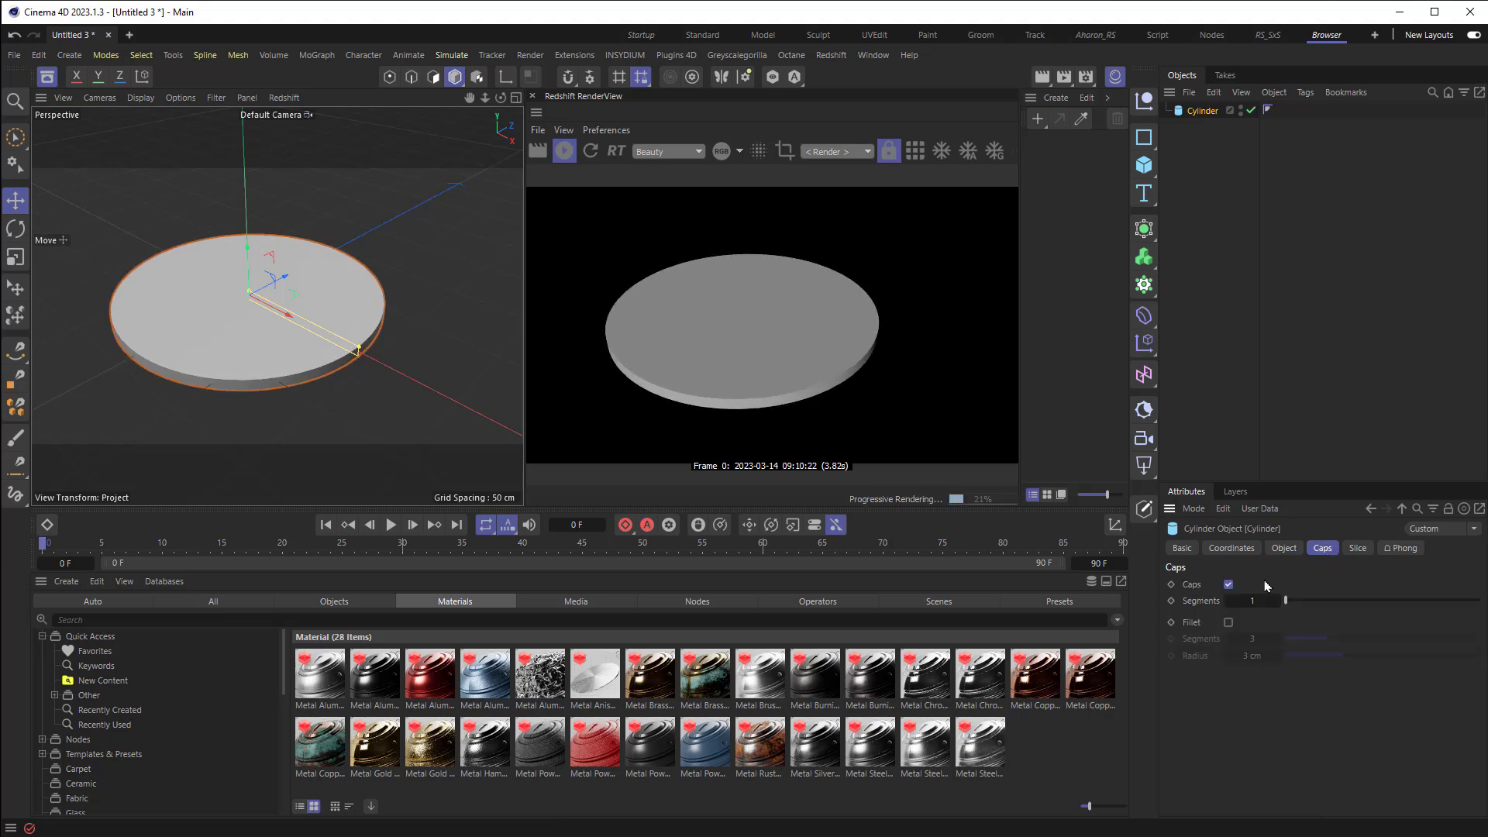
pyautogui.click(1228, 622)
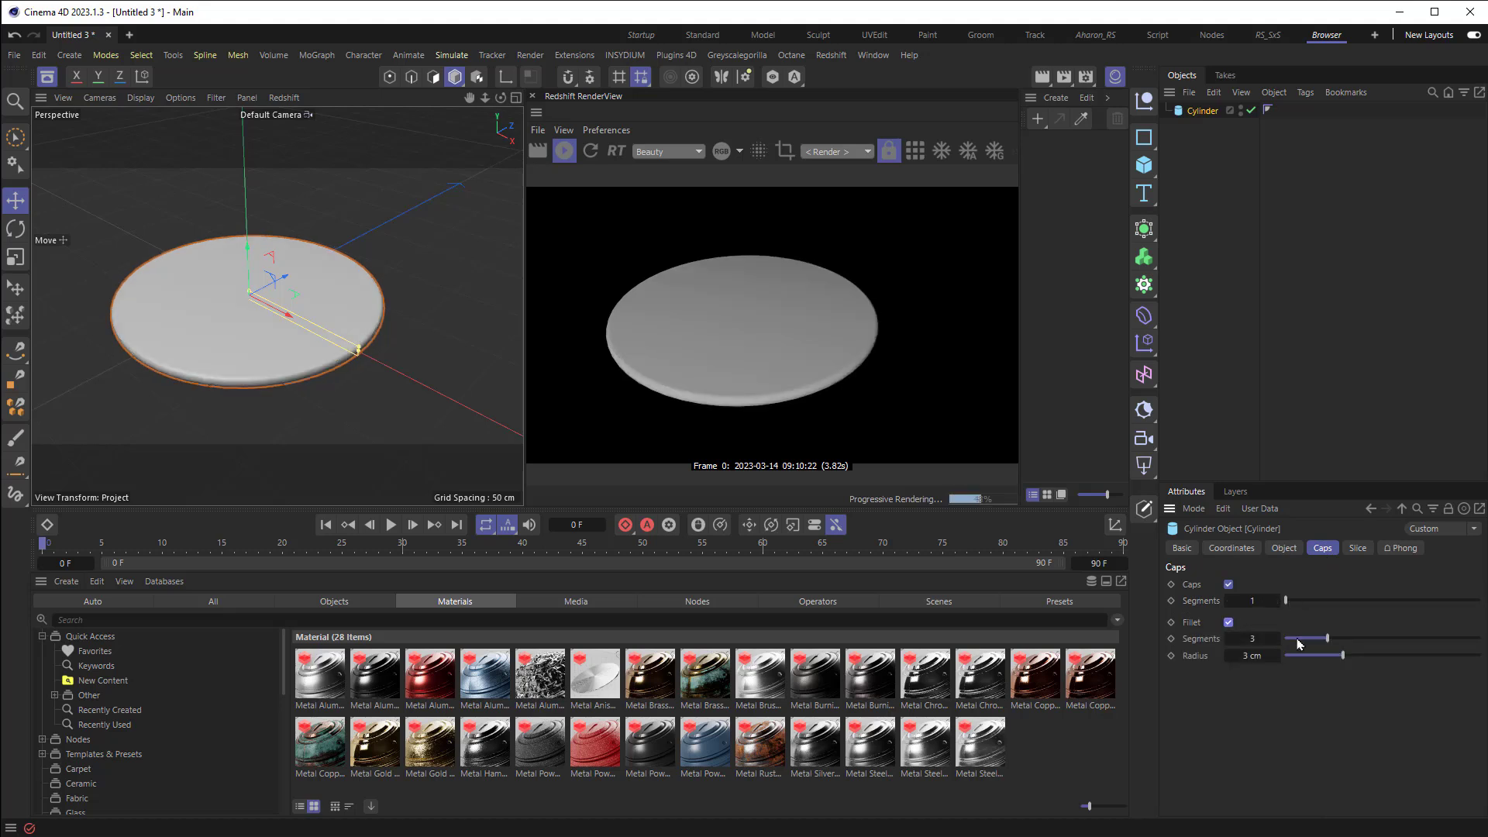
pyautogui.scroll(2, 260, 371)
pyautogui.scroll(2, 259, 372)
pyautogui.keyDown('alt'); pyautogui.moveTo(265, 375); pyautogui.dragTo(286, 367); pyautogui.keyUp('alt')
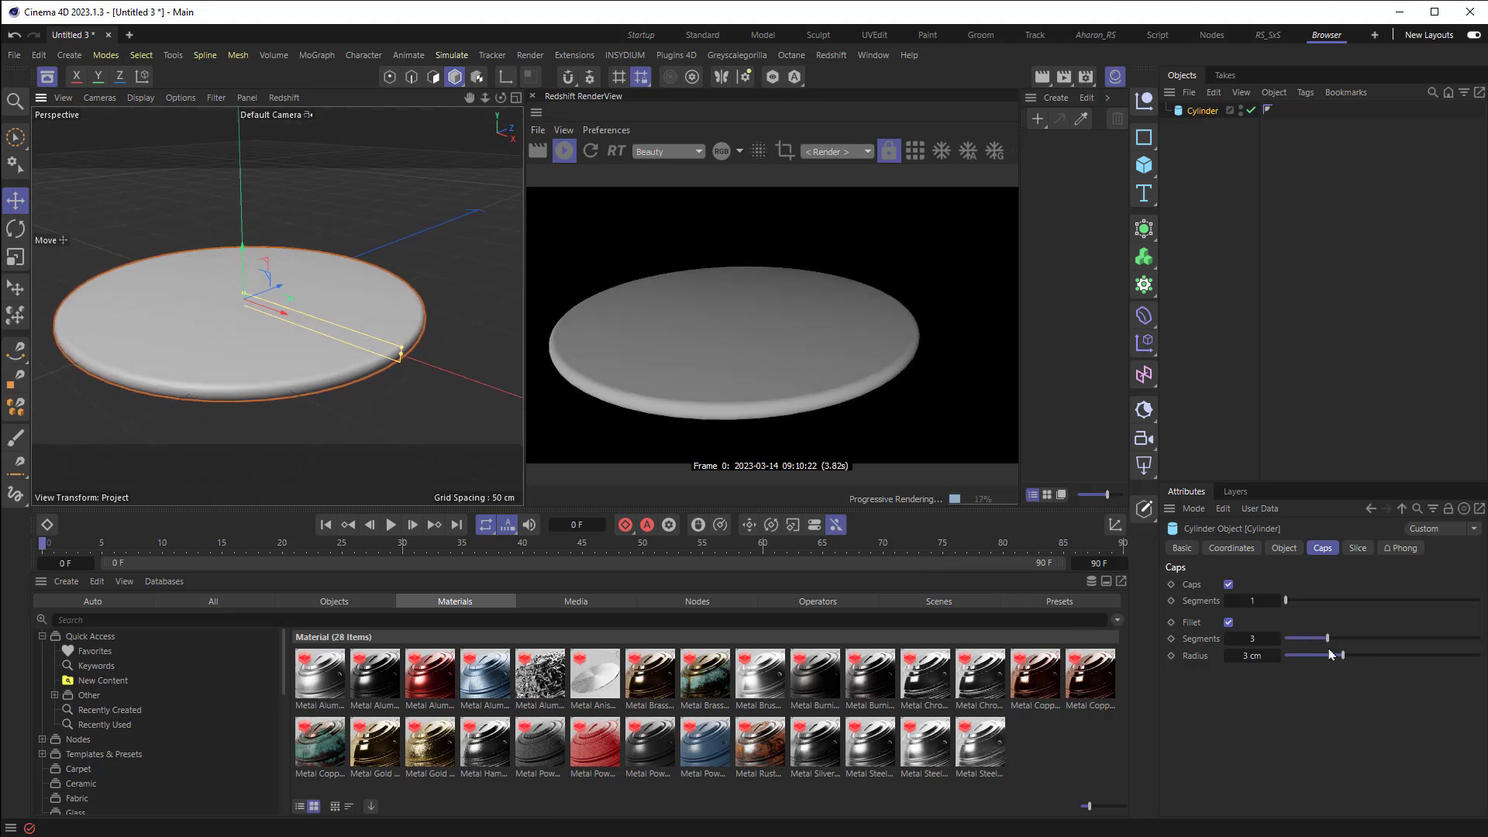
pyautogui.moveTo(1326, 640); pyautogui.dragTo(1349, 640)
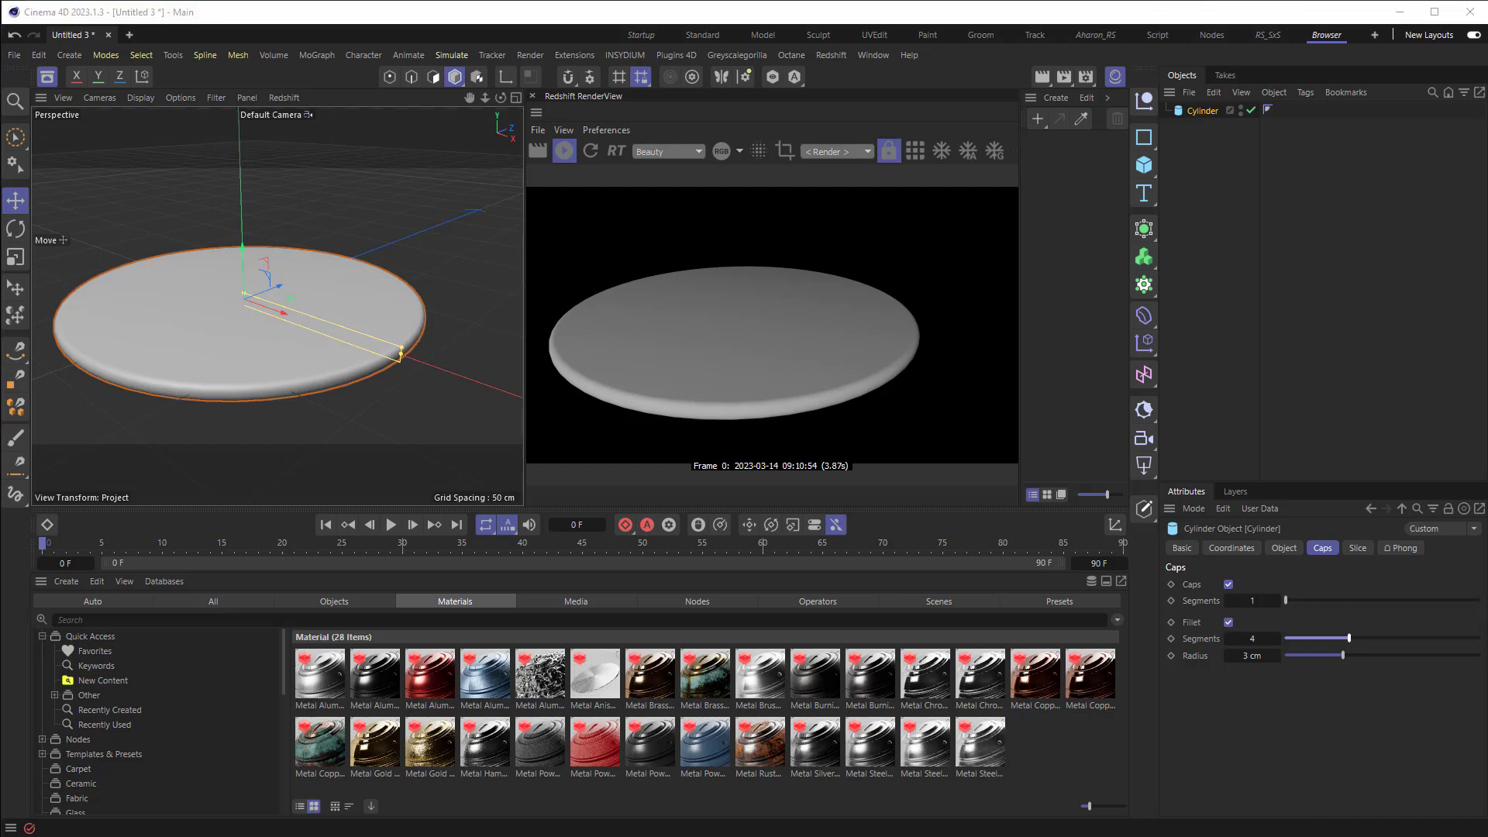
# View the AQW Bloodgrove Sword page on Sketchfab and import the sword's FBX file with the offered import settings
pyautogui.moveTo(1487, 170)
pyautogui.mouseDown()
pyautogui.moveTo(772, 109)
pyautogui.moveTo(680, 60)
pyautogui.mouseUp()
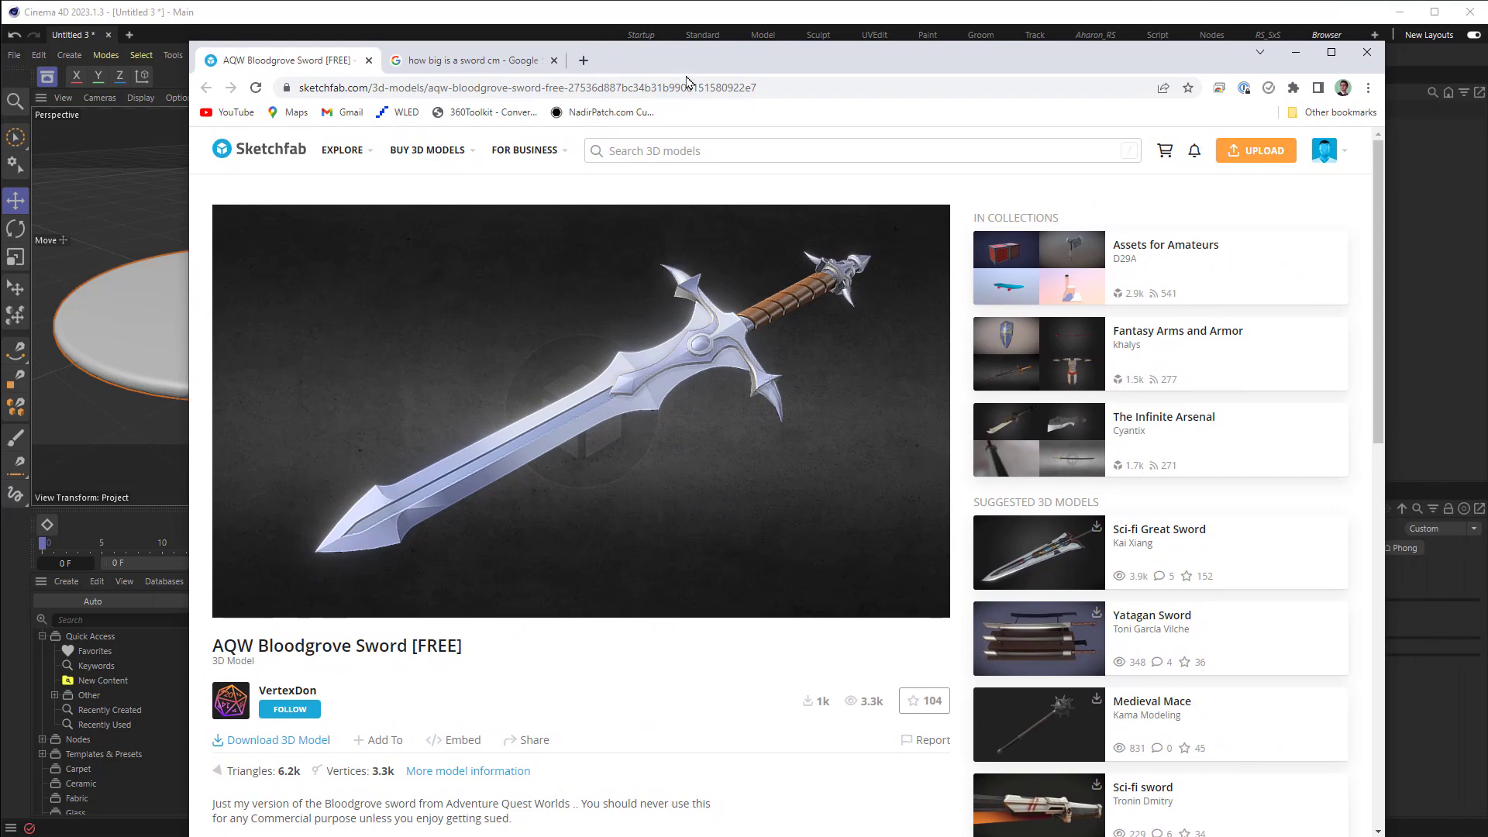
pyautogui.moveTo(687, 69); pyautogui.dragTo(1487, 246)
pyautogui.moveTo(1487, 434); pyautogui.dragTo(941, 293)
pyautogui.moveTo(1035, 463); pyautogui.dragTo(338, 362)
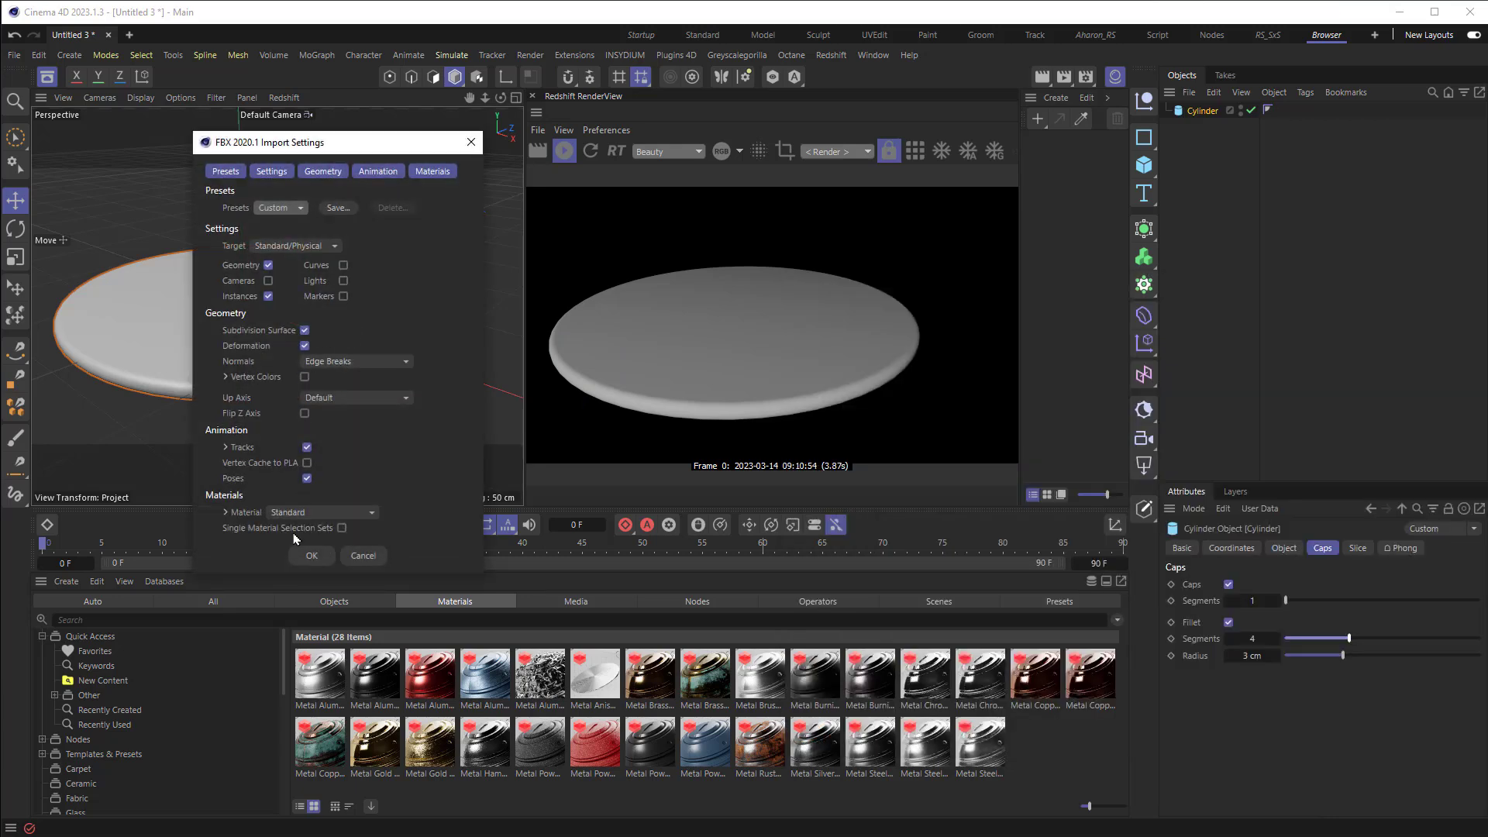
pyautogui.click(310, 555)
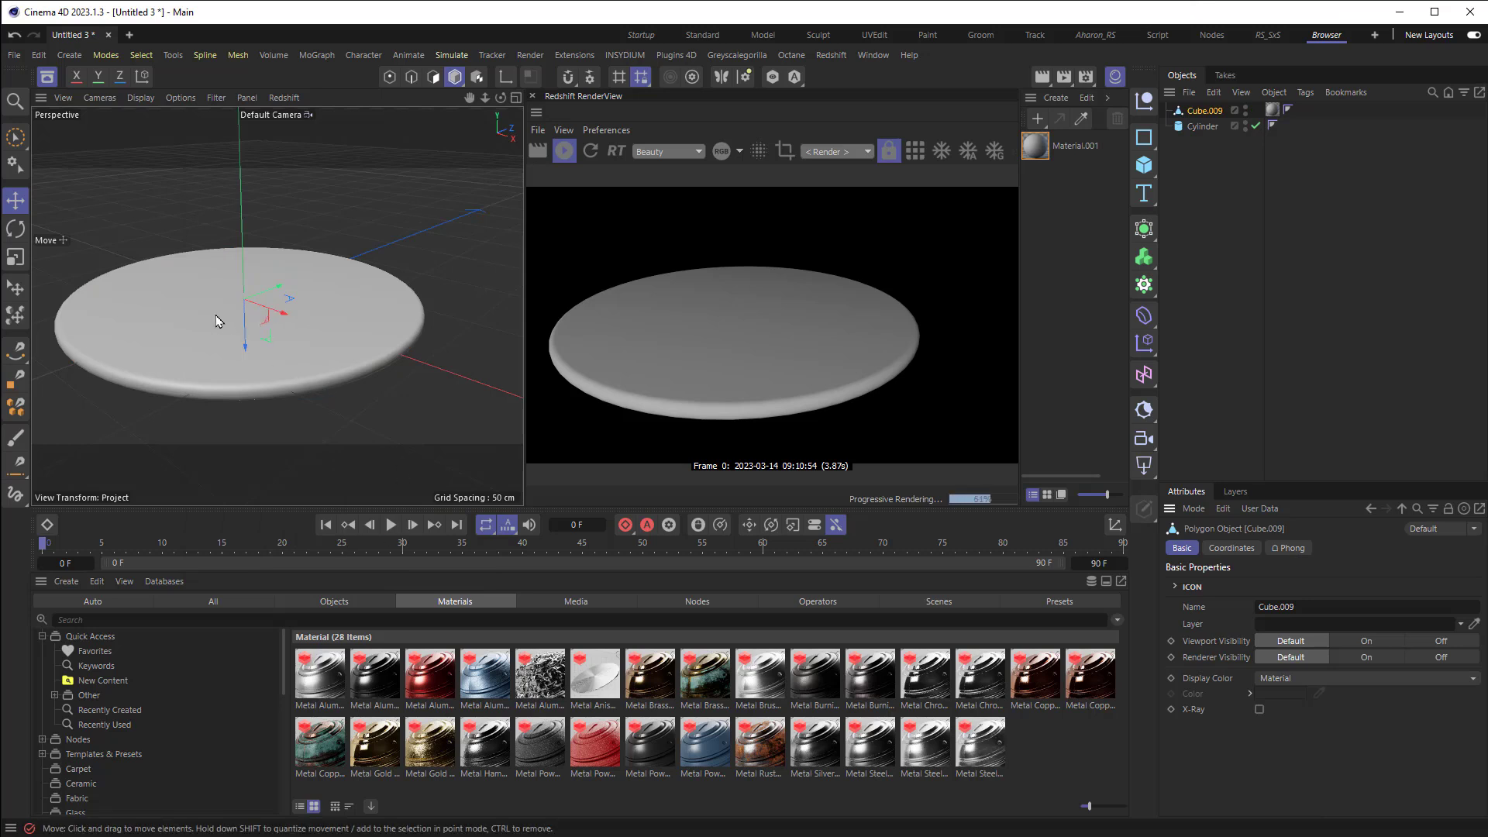
# Scale the imported sword up so it spans much of the disc
pyautogui.click(16, 257)
pyautogui.moveTo(376, 287); pyautogui.dragTo(488, 267)
pyautogui.moveTo(189, 342); pyautogui.dragTo(636, 220)
pyautogui.click(15, 200)
pyautogui.click(14, 257)
pyautogui.moveTo(214, 325); pyautogui.dragTo(343, 301)
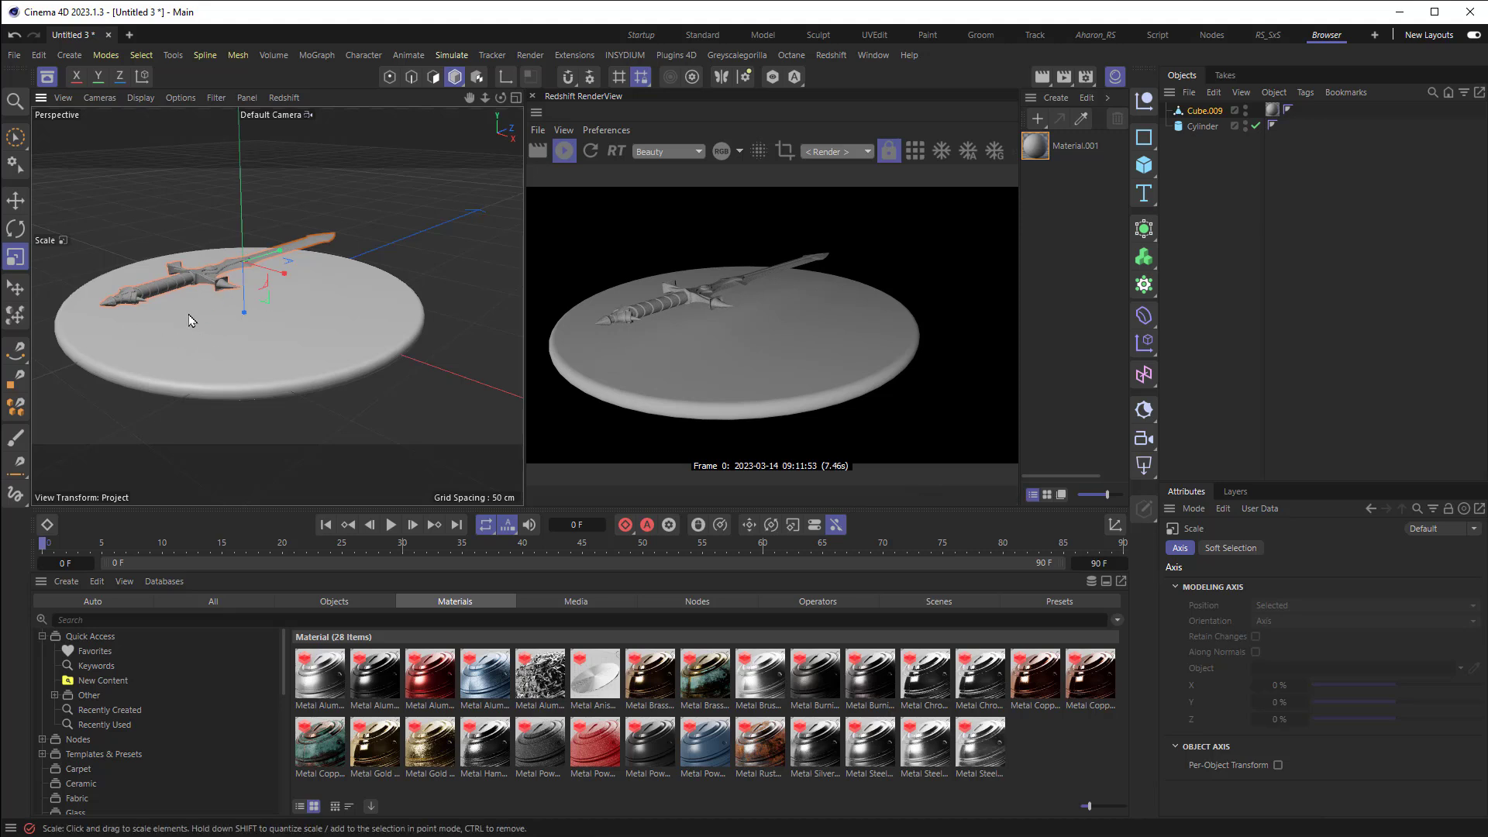
# Lay the sword flat on top of the disc using the Place tool with Z as the up direction
pyautogui.click(15, 287)
pyautogui.moveTo(240, 326); pyautogui.dragTo(231, 308)
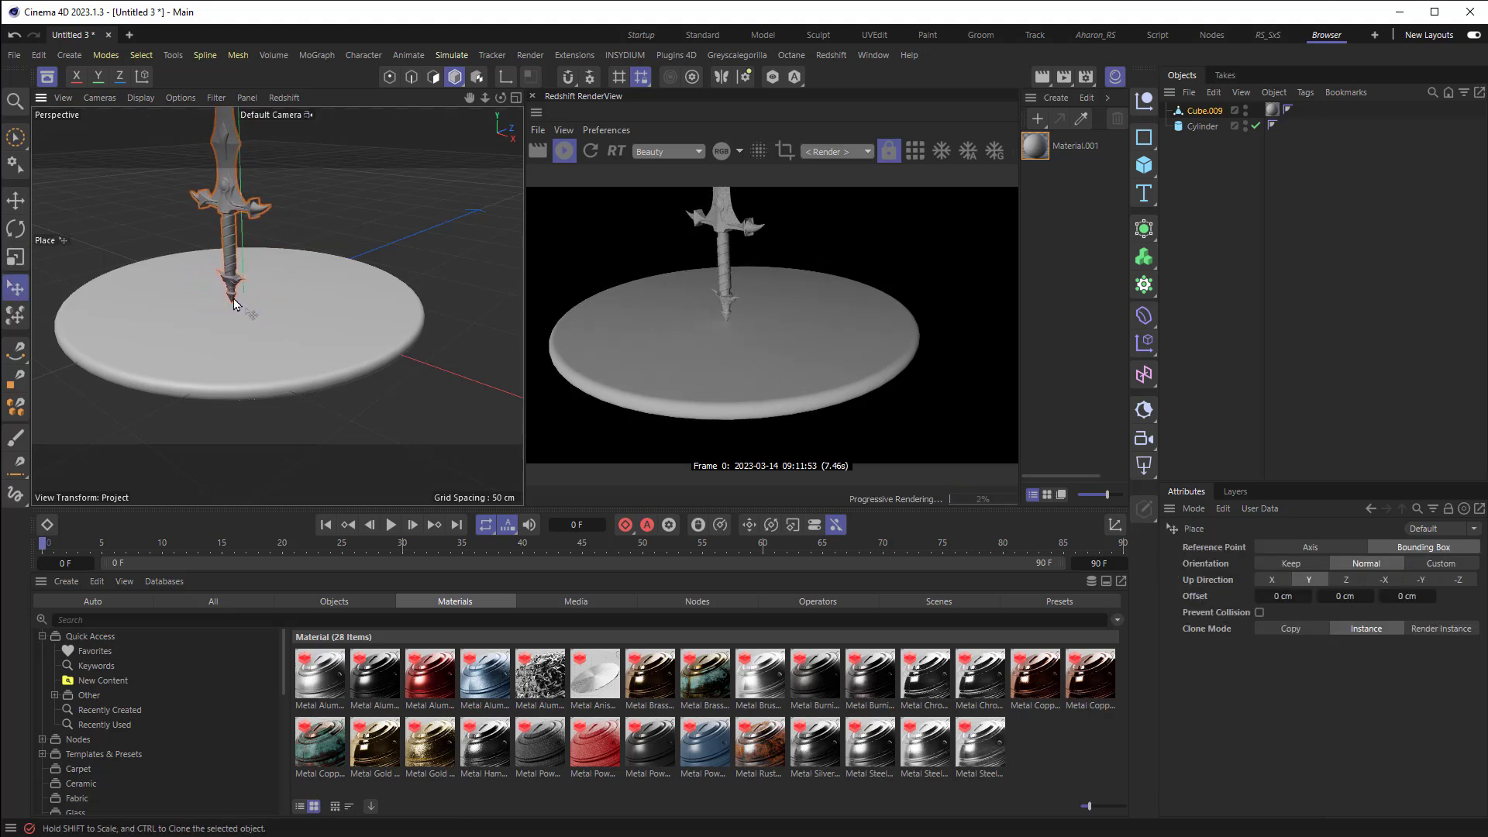
pyautogui.click(1284, 582)
pyautogui.moveTo(294, 333); pyautogui.dragTo(177, 355)
pyautogui.click(1344, 583)
# Add a Rigid Body dynamics tag to the sword
pyautogui.click(16, 261)
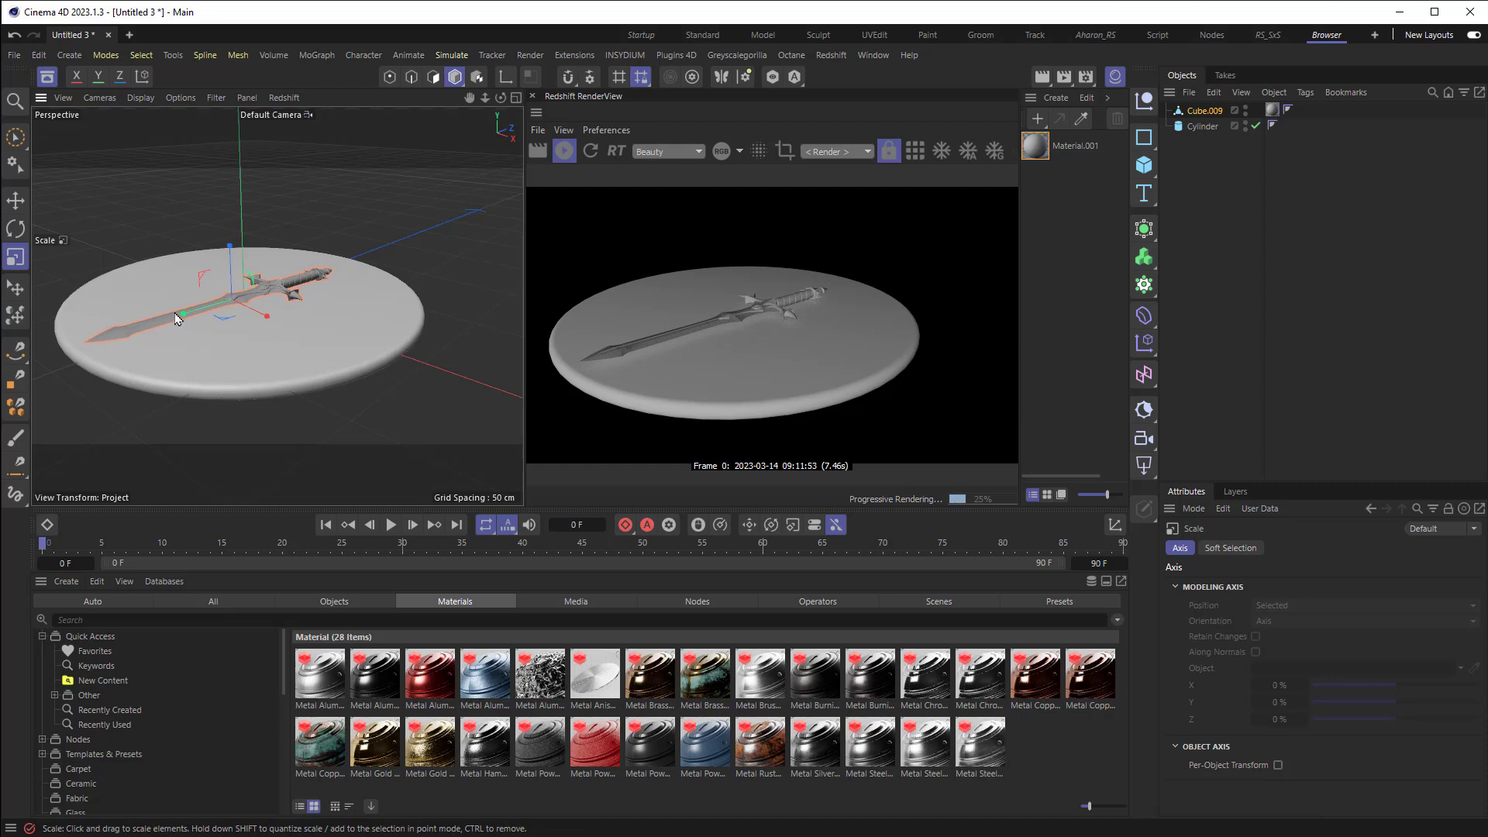
pyautogui.keyDown('alt'); pyautogui.moveTo(172, 338); pyautogui.dragTo(347, 386); pyautogui.keyUp('alt')
pyautogui.scroll(6, 183, 323)
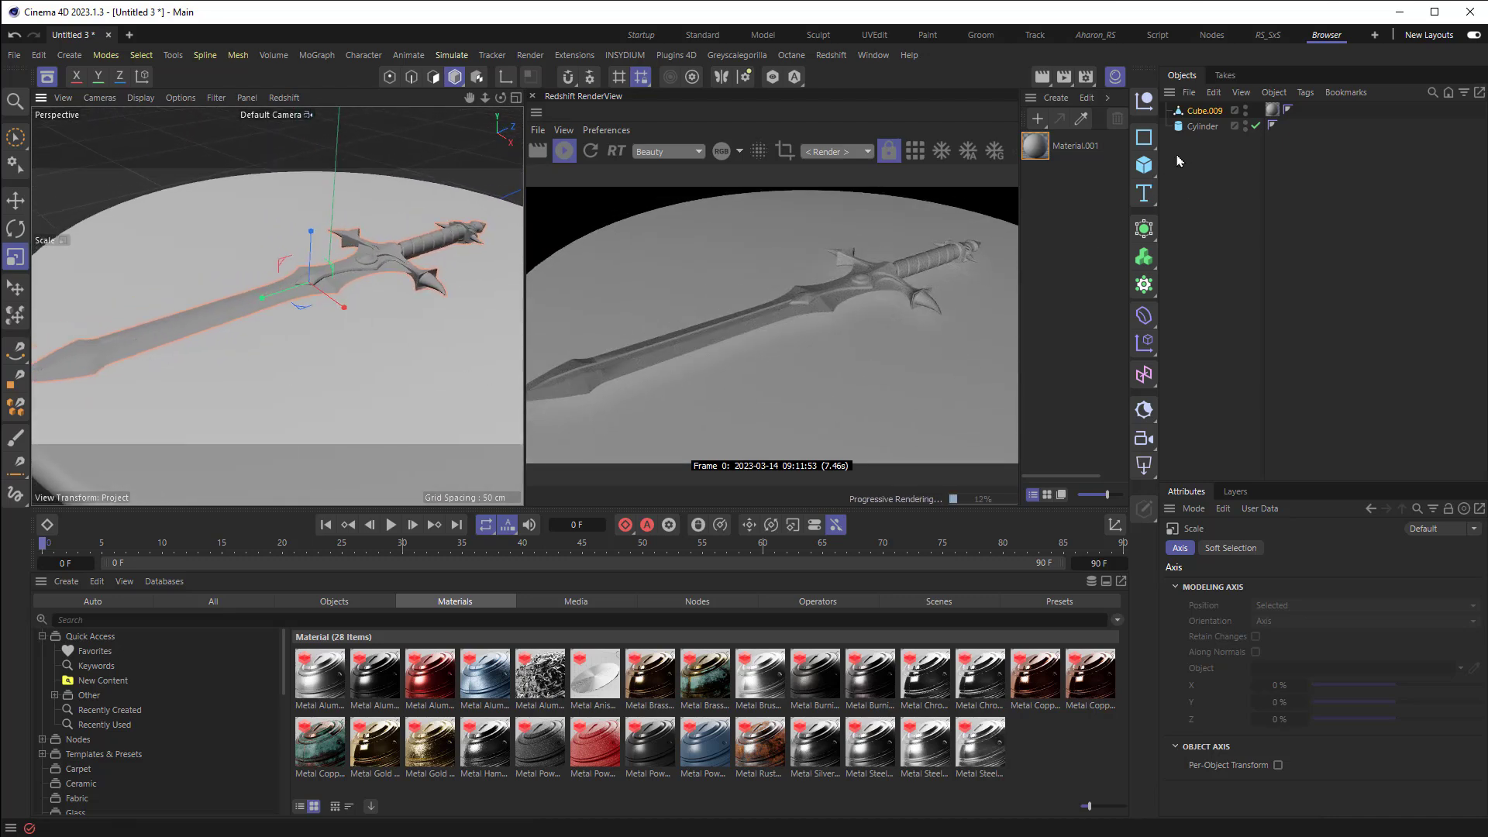
pyautogui.click(1306, 93)
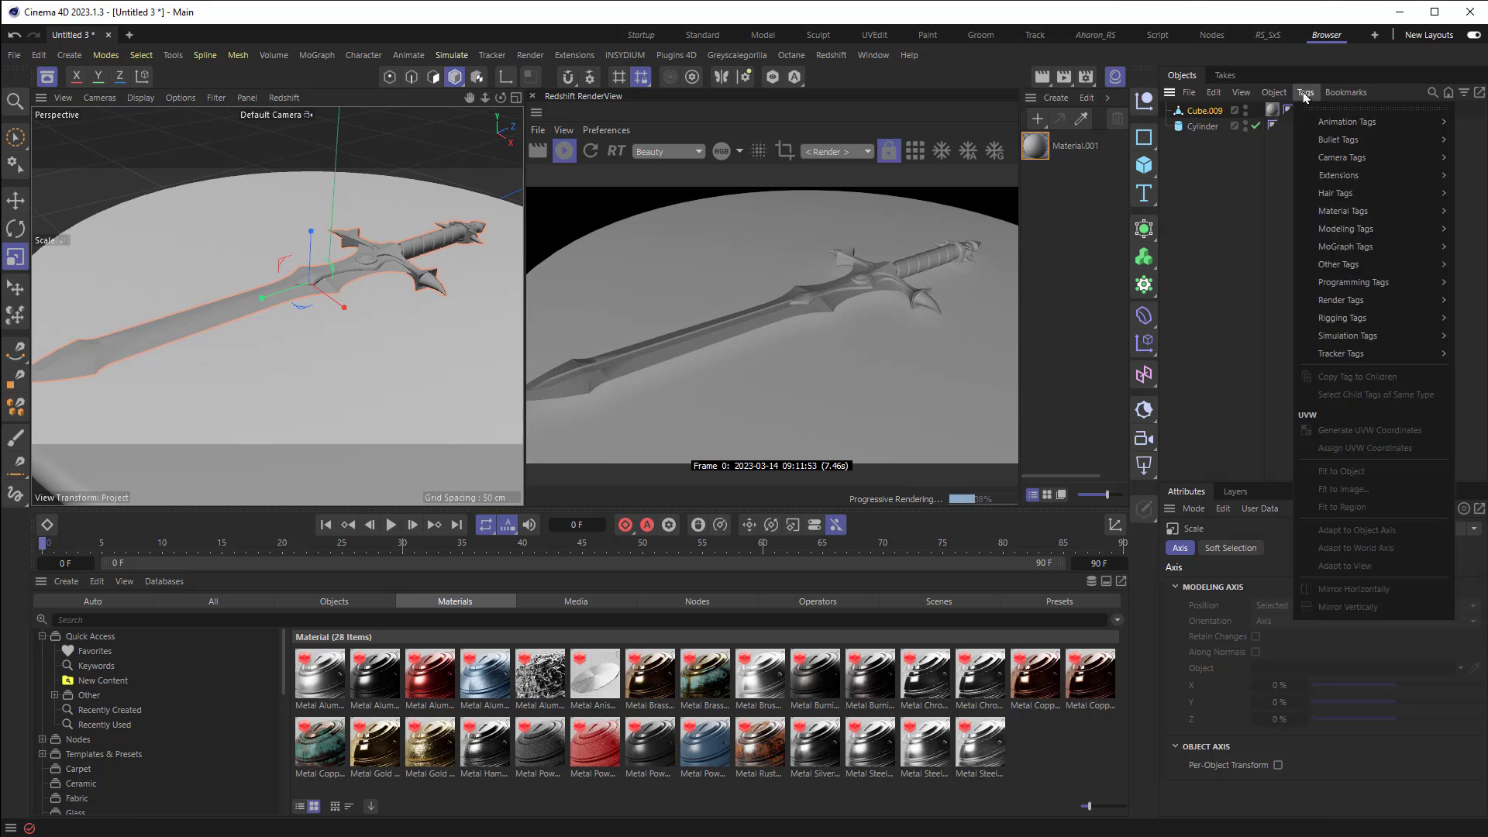
pyautogui.moveTo(1345, 147)
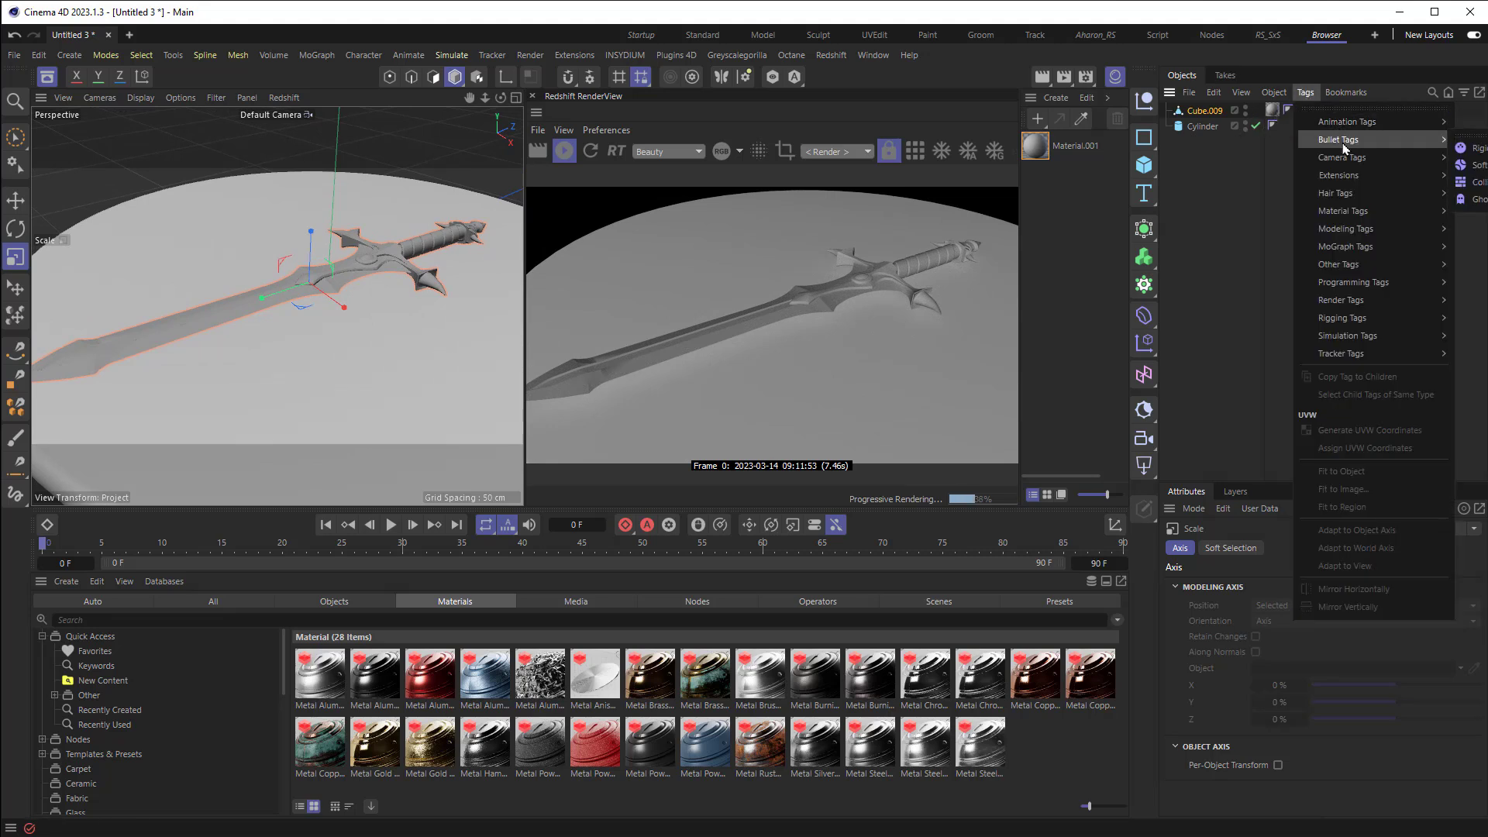
pyautogui.click(1466, 149)
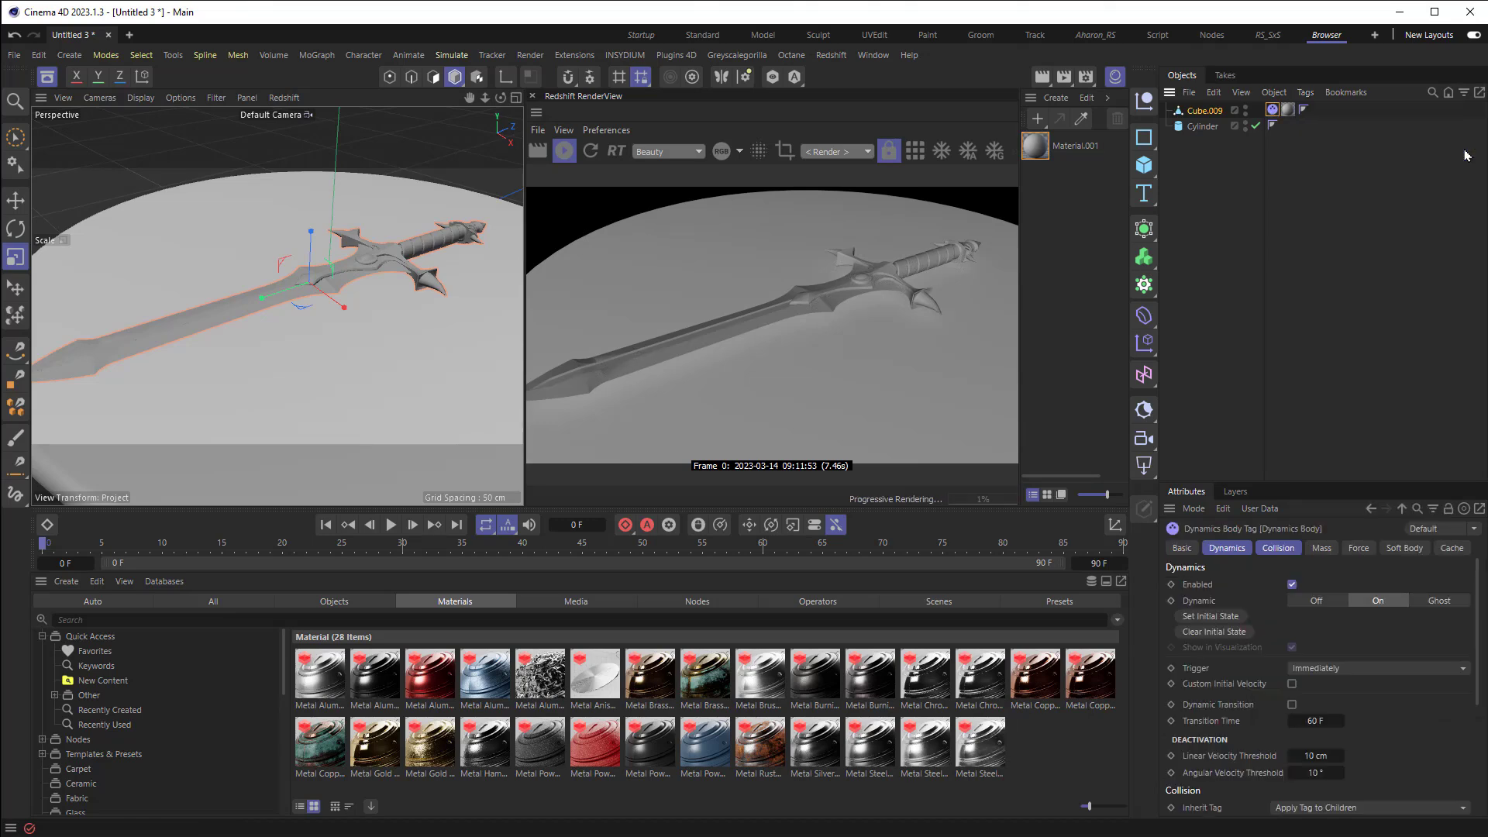
# Add a Collider Body dynamics tag to the disc cylinder
pyautogui.click(1206, 128)
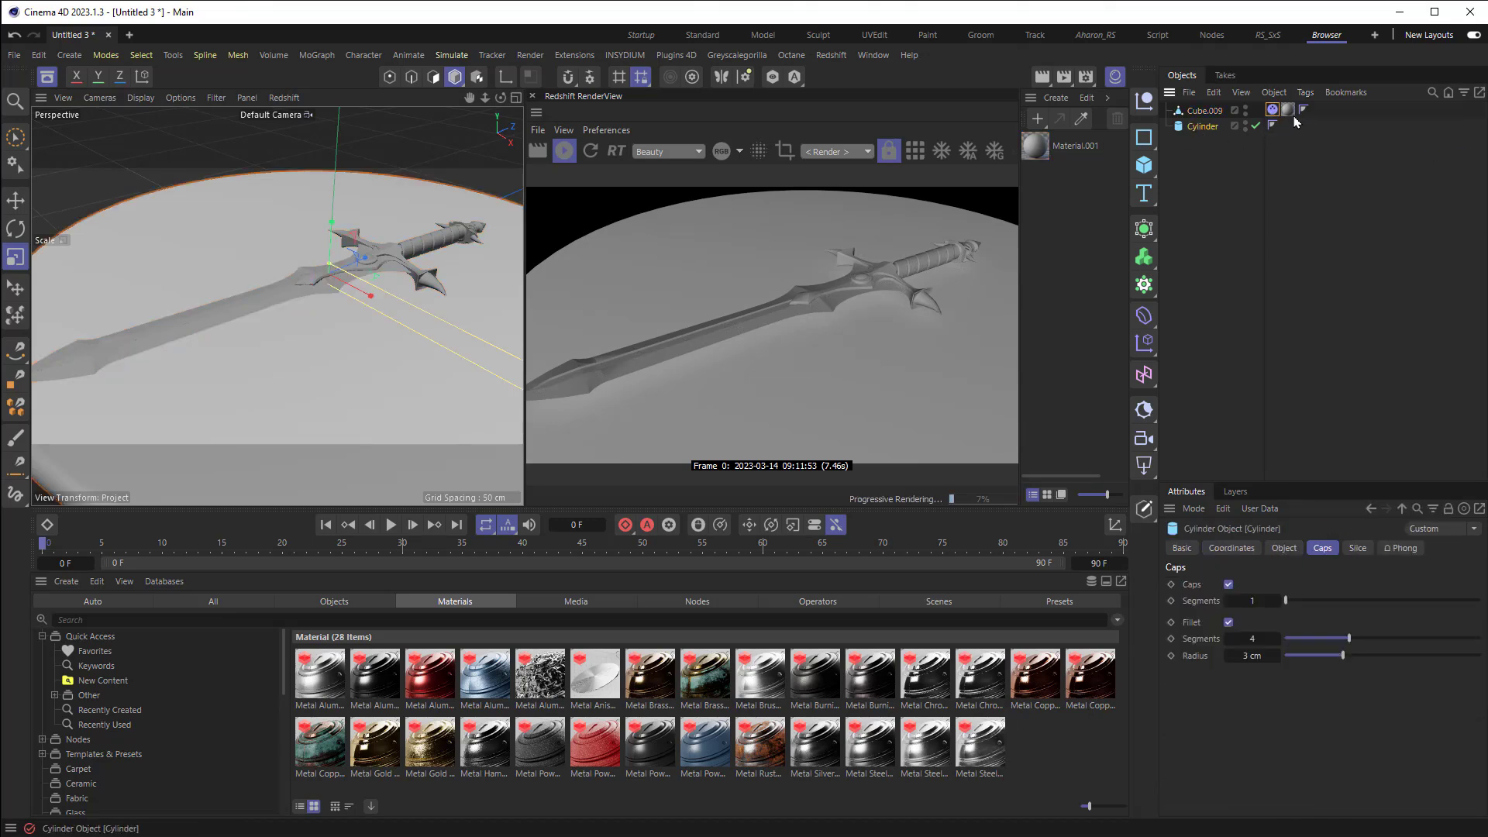
pyautogui.click(1305, 92)
pyautogui.moveTo(1333, 144)
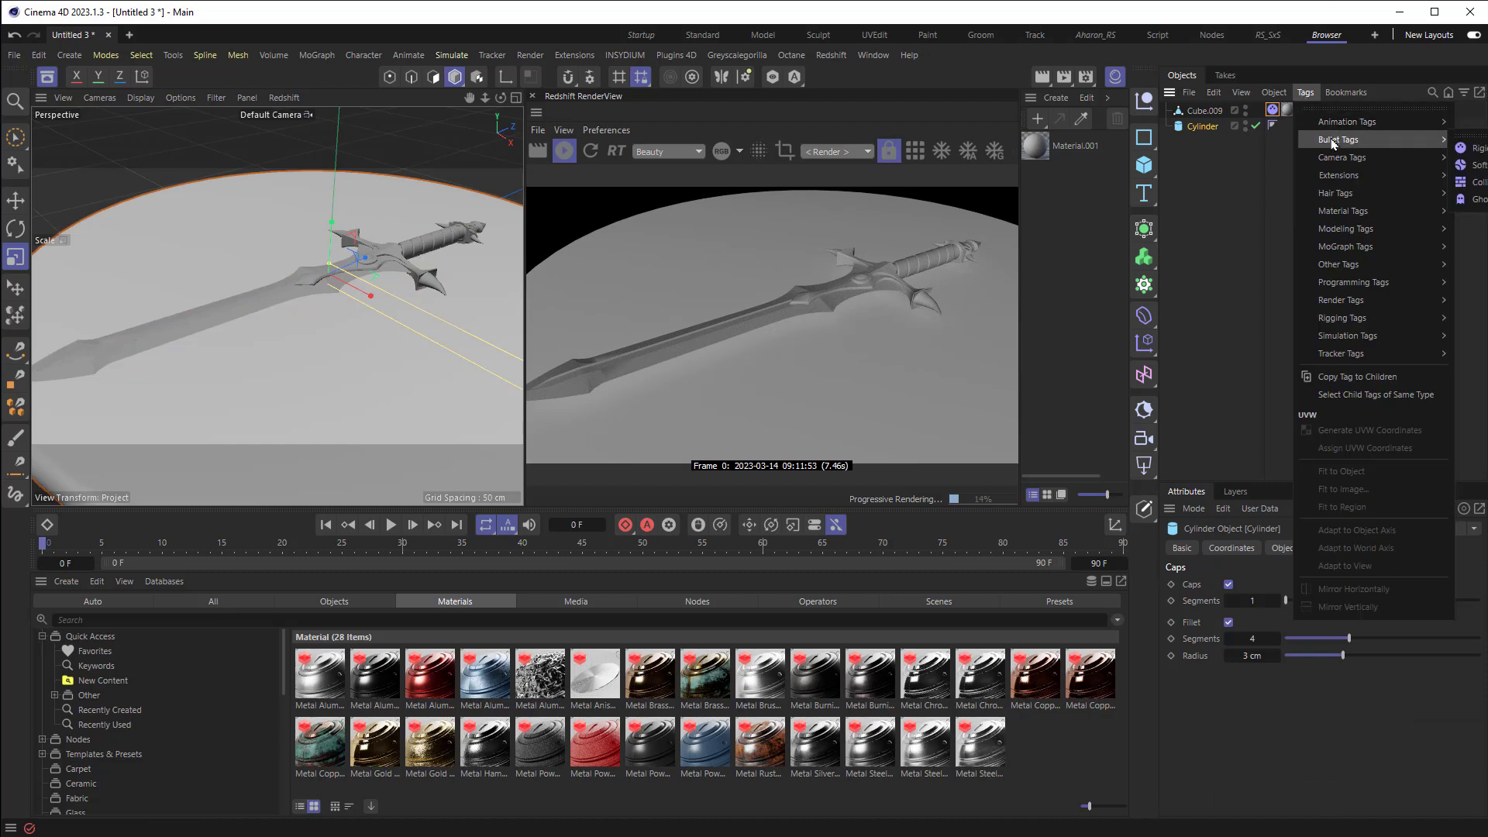
pyautogui.click(1470, 183)
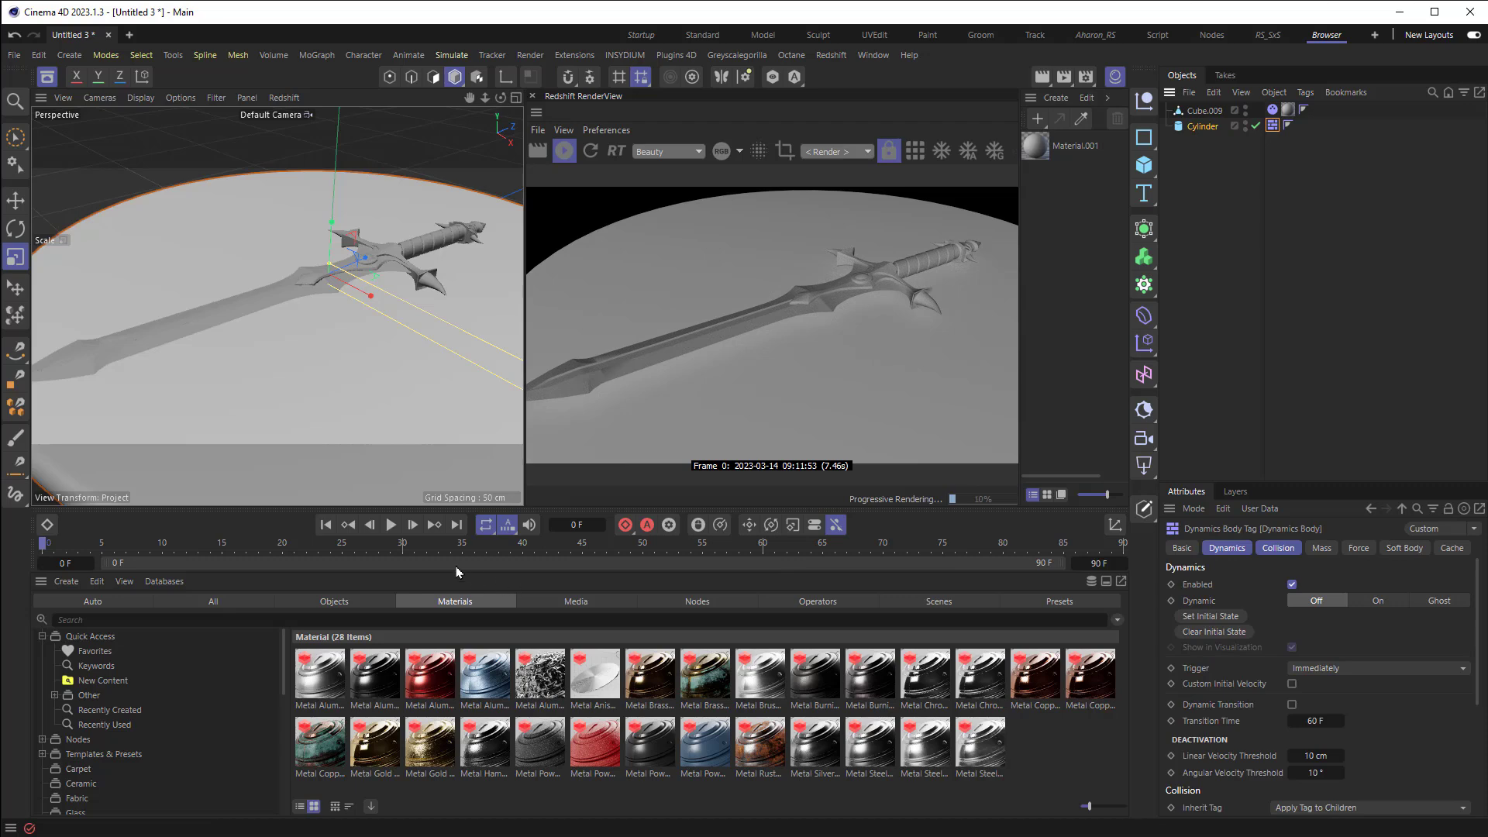
# Play the dynamics simulation briefly, stop it, and inspect how the sword rests on the disc
pyautogui.click(391, 525)
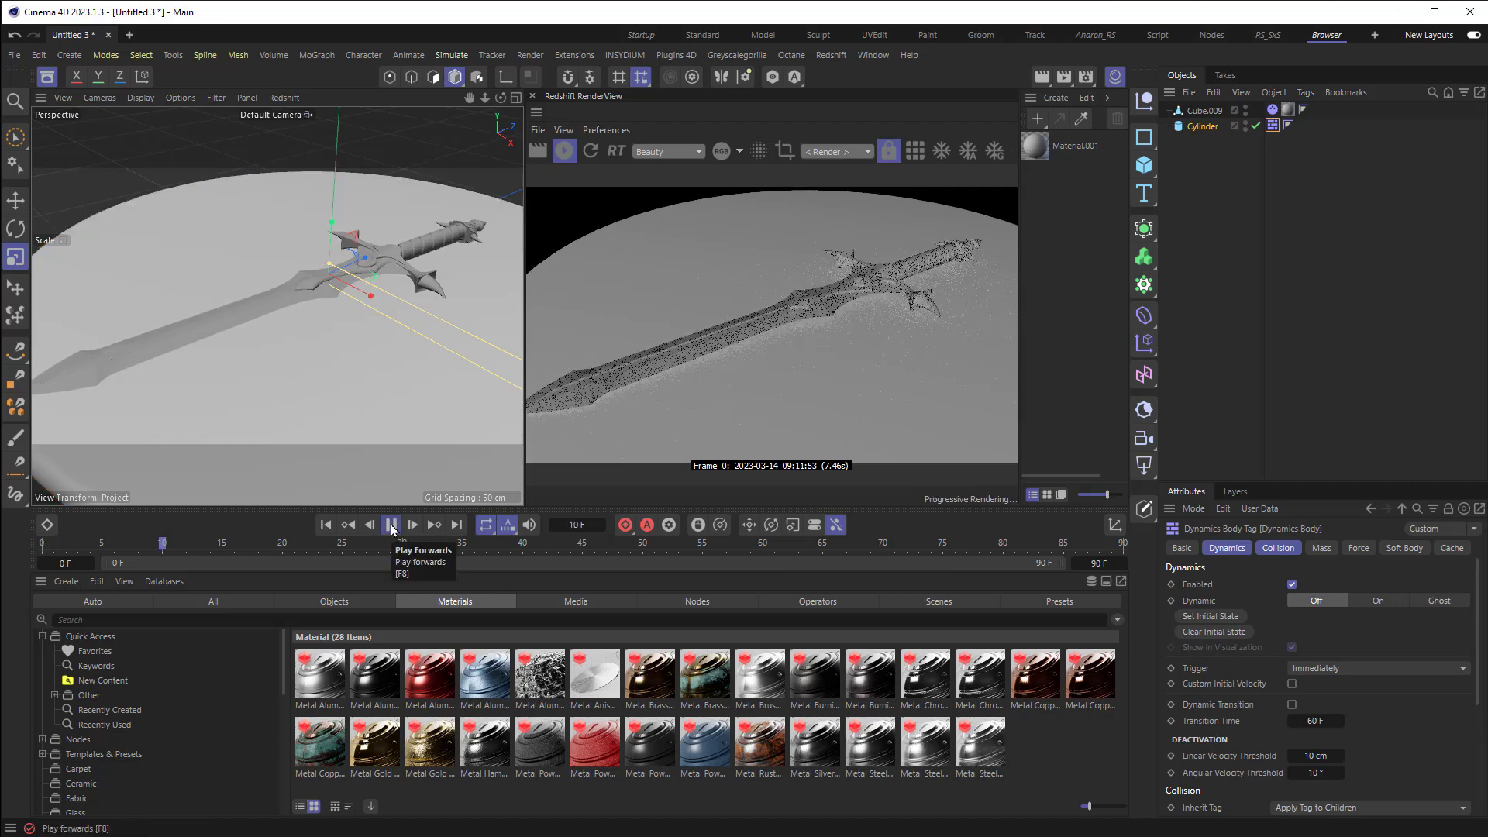
pyautogui.click(391, 525)
pyautogui.keyDown('alt'); pyautogui.moveTo(303, 337); pyautogui.dragTo(375, 333); pyautogui.keyUp('alt')
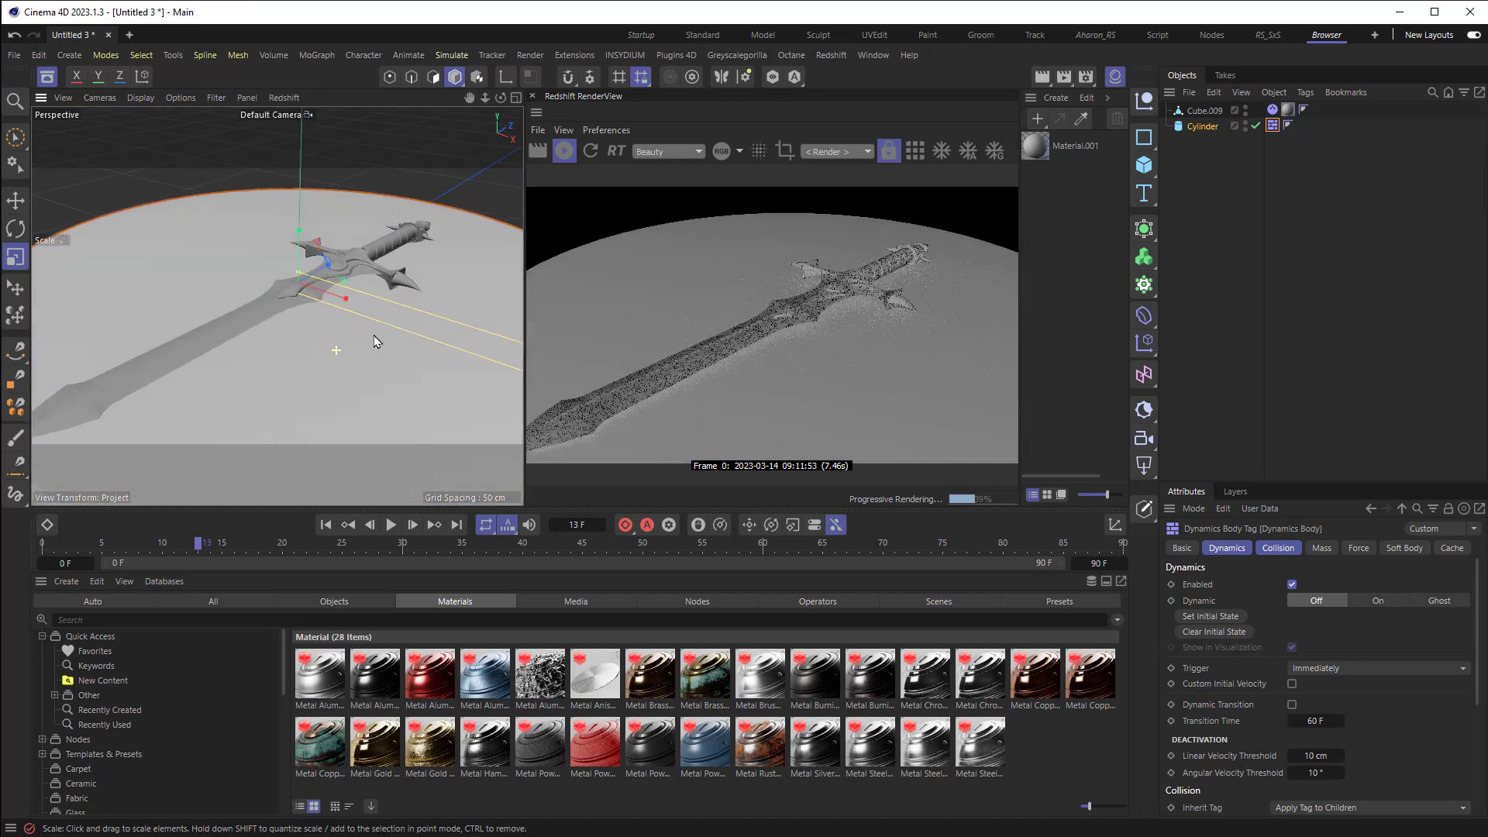
# Delete the dynamics tags from both the sword and the disc cylinder
pyautogui.click(1272, 111)
pyautogui.press('Delete')
pyautogui.keyDown('alt'); pyautogui.moveTo(376, 414); pyautogui.dragTo(323, 375); pyautogui.keyUp('alt')
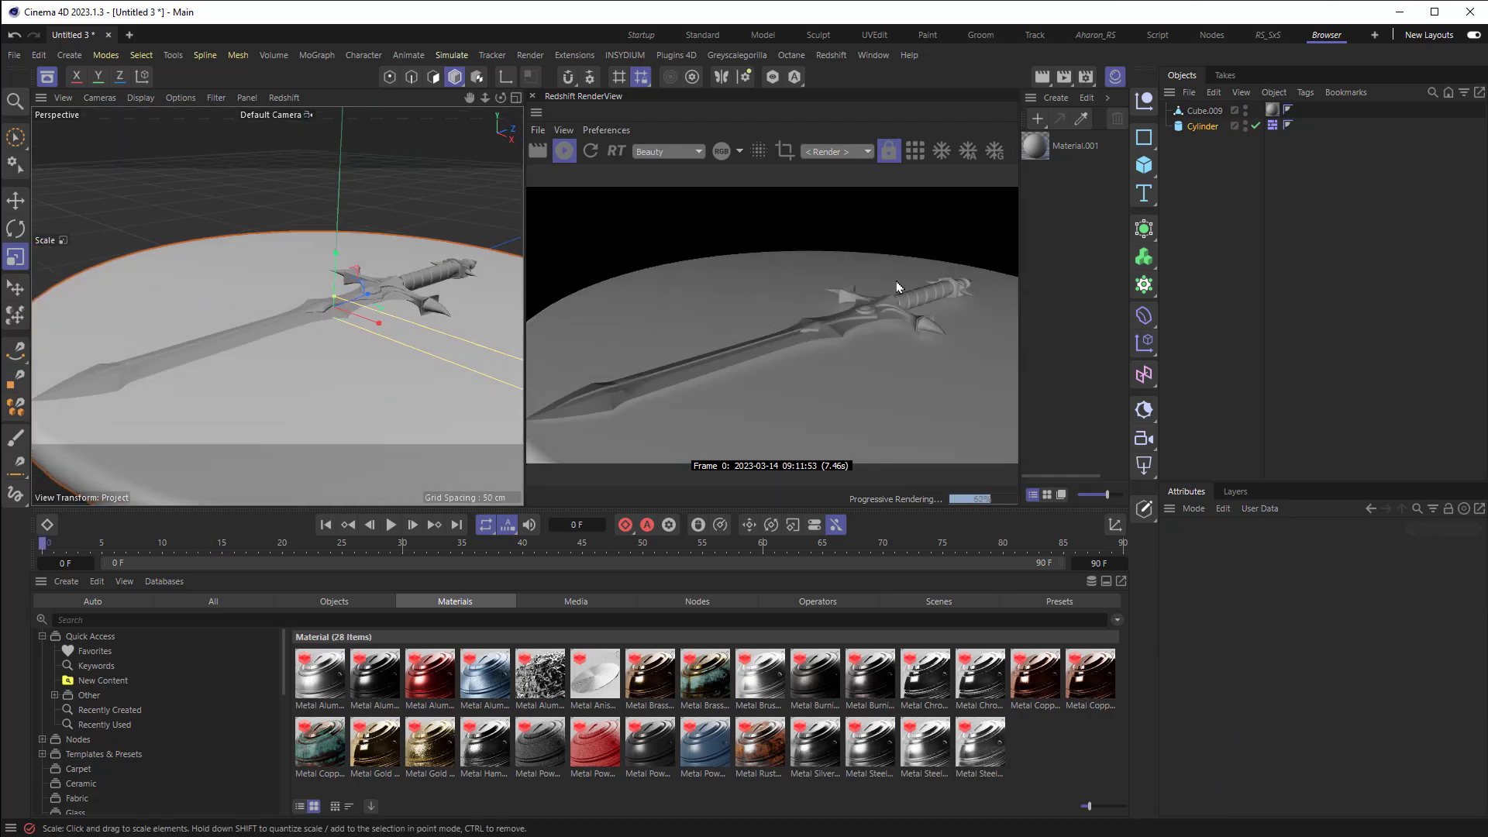
pyautogui.click(1273, 126)
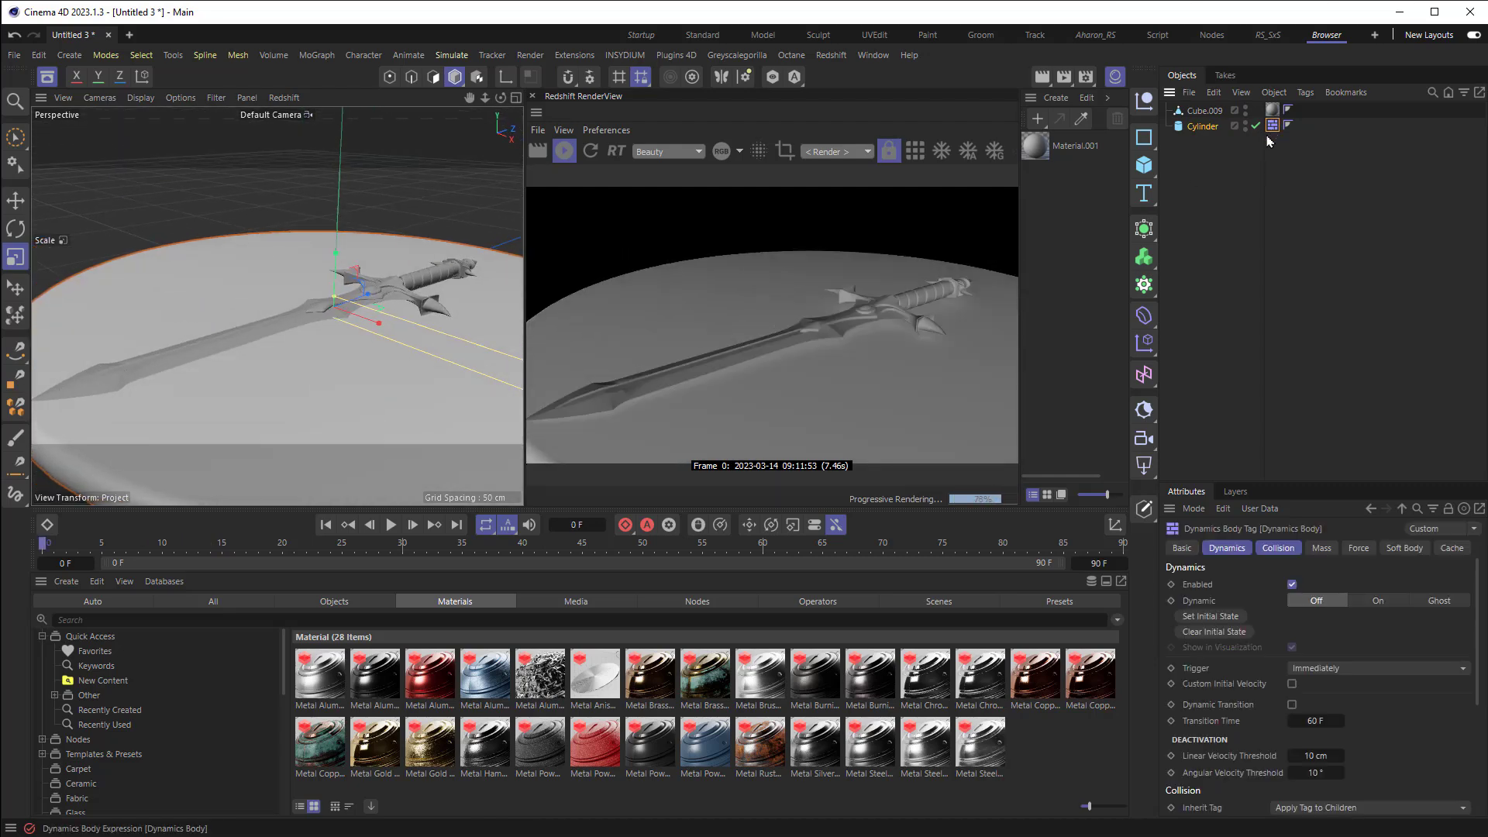
pyautogui.press('Delete')
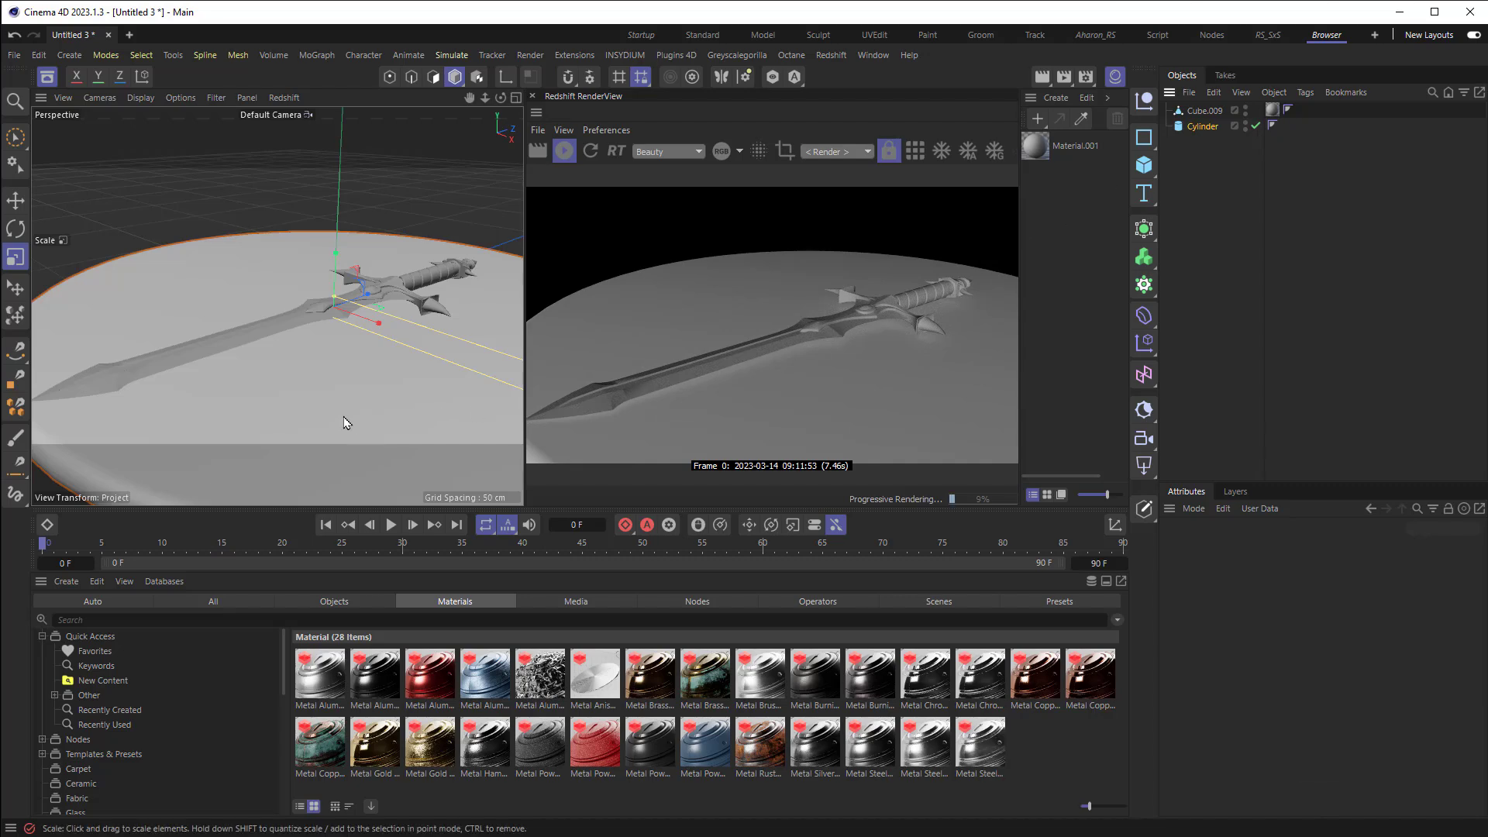
# Frame the sword on the disc and add a Redshift Dome Light to the scene
pyautogui.keyDown('alt'); pyautogui.moveTo(337, 389); pyautogui.dragTo(312, 414); pyautogui.keyUp('alt')
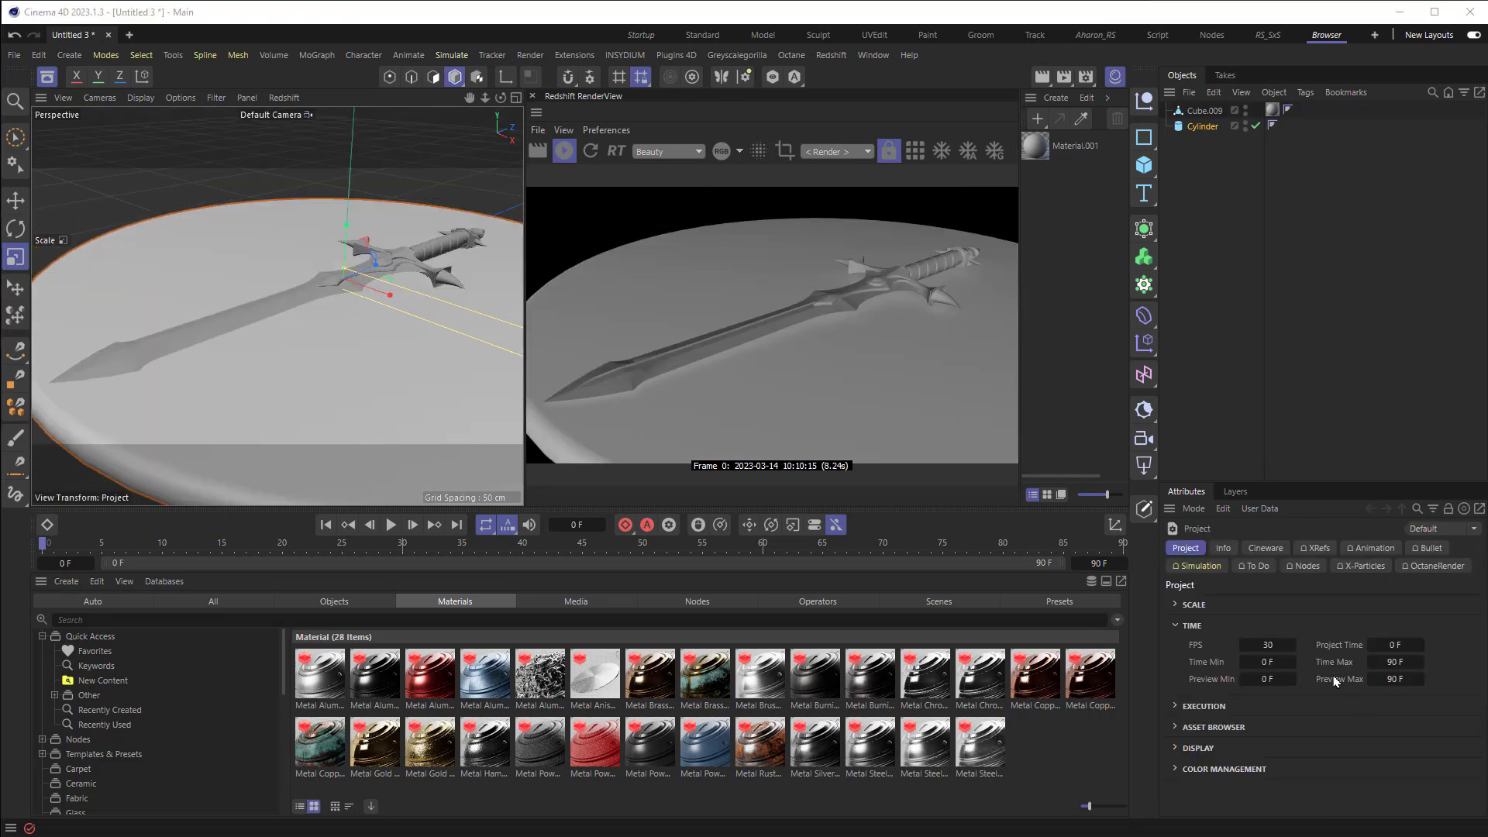
pyautogui.click(1144, 465)
pyautogui.click(1217, 609)
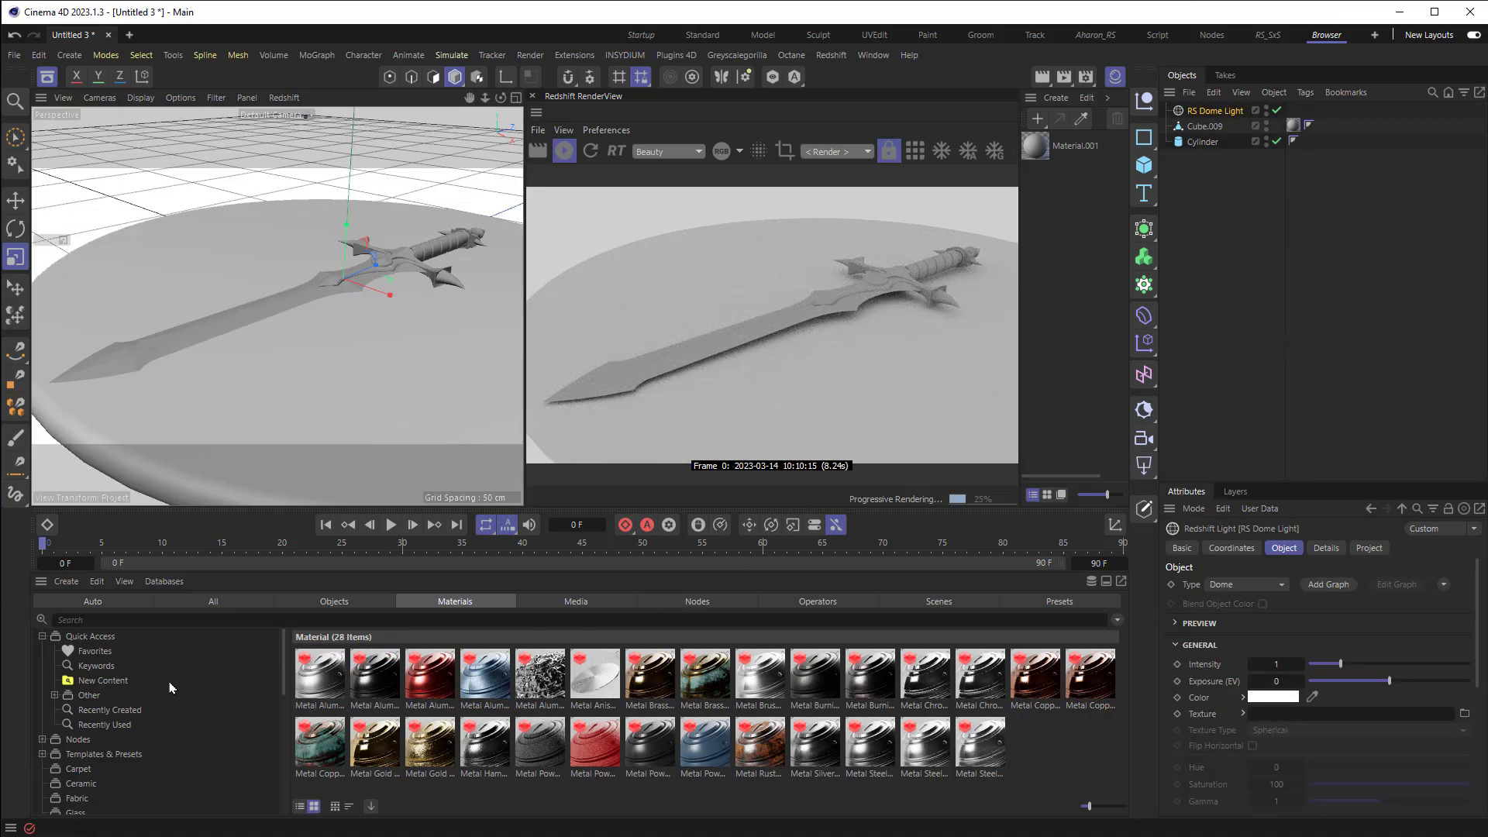
# Assign the zbrush_int_barcelona_church_acescg.exr HDRI from the asset library as the dome light's texture
pyautogui.click(576, 601)
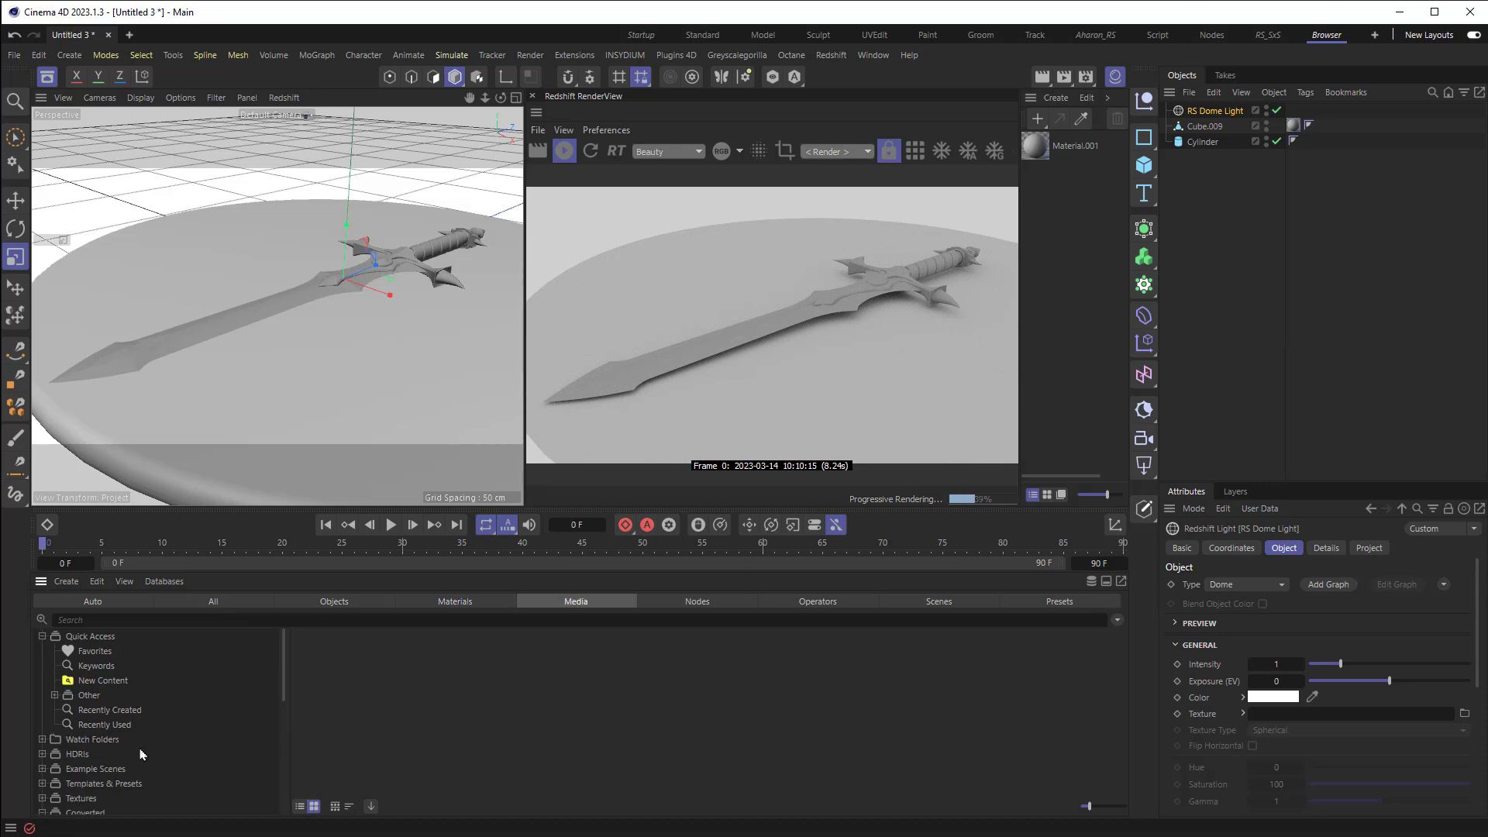
pyautogui.click(43, 754)
pyautogui.click(74, 755)
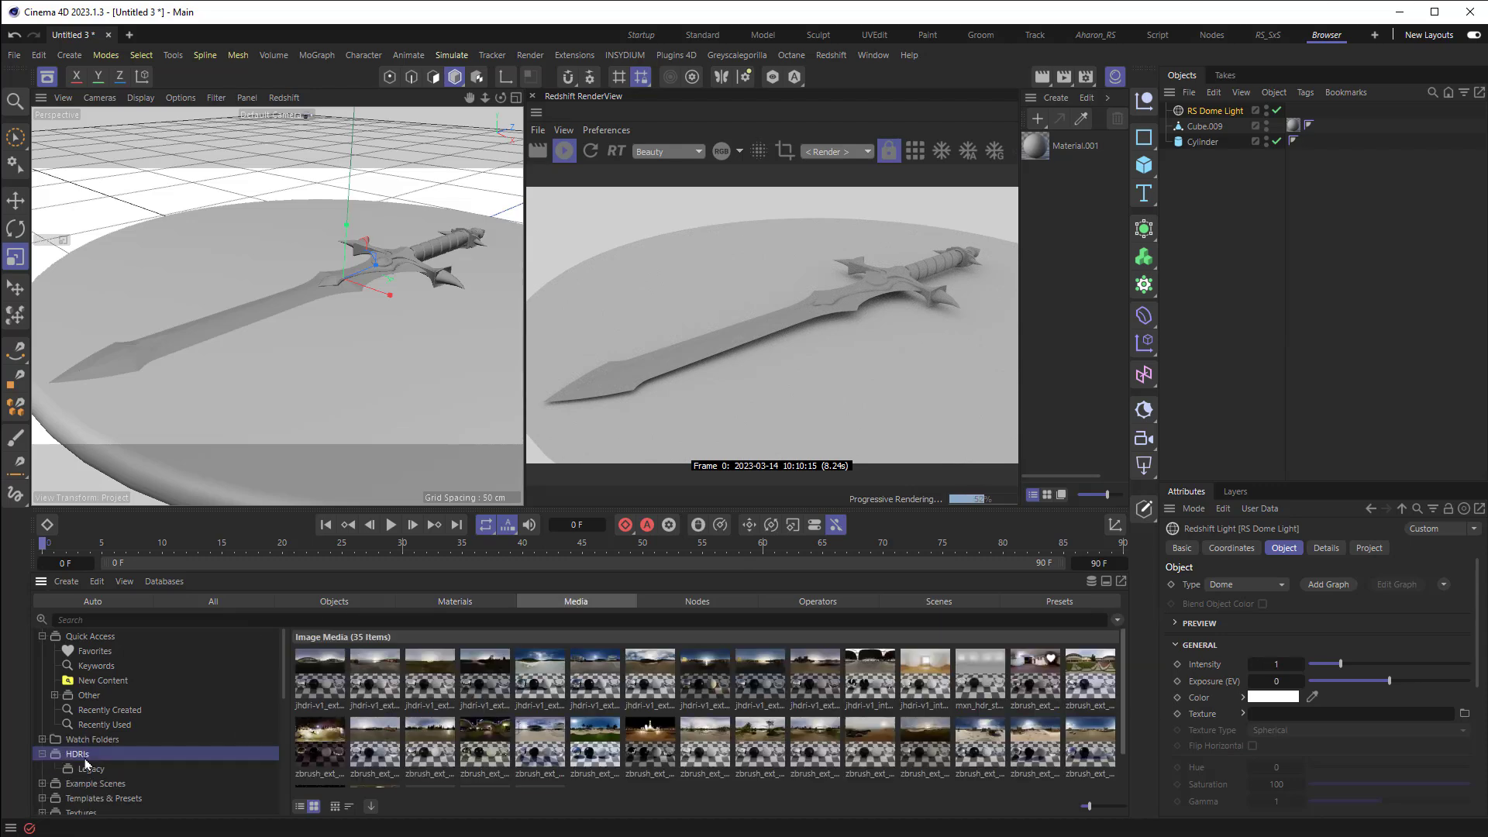
pyautogui.scroll(-2, 374, 748)
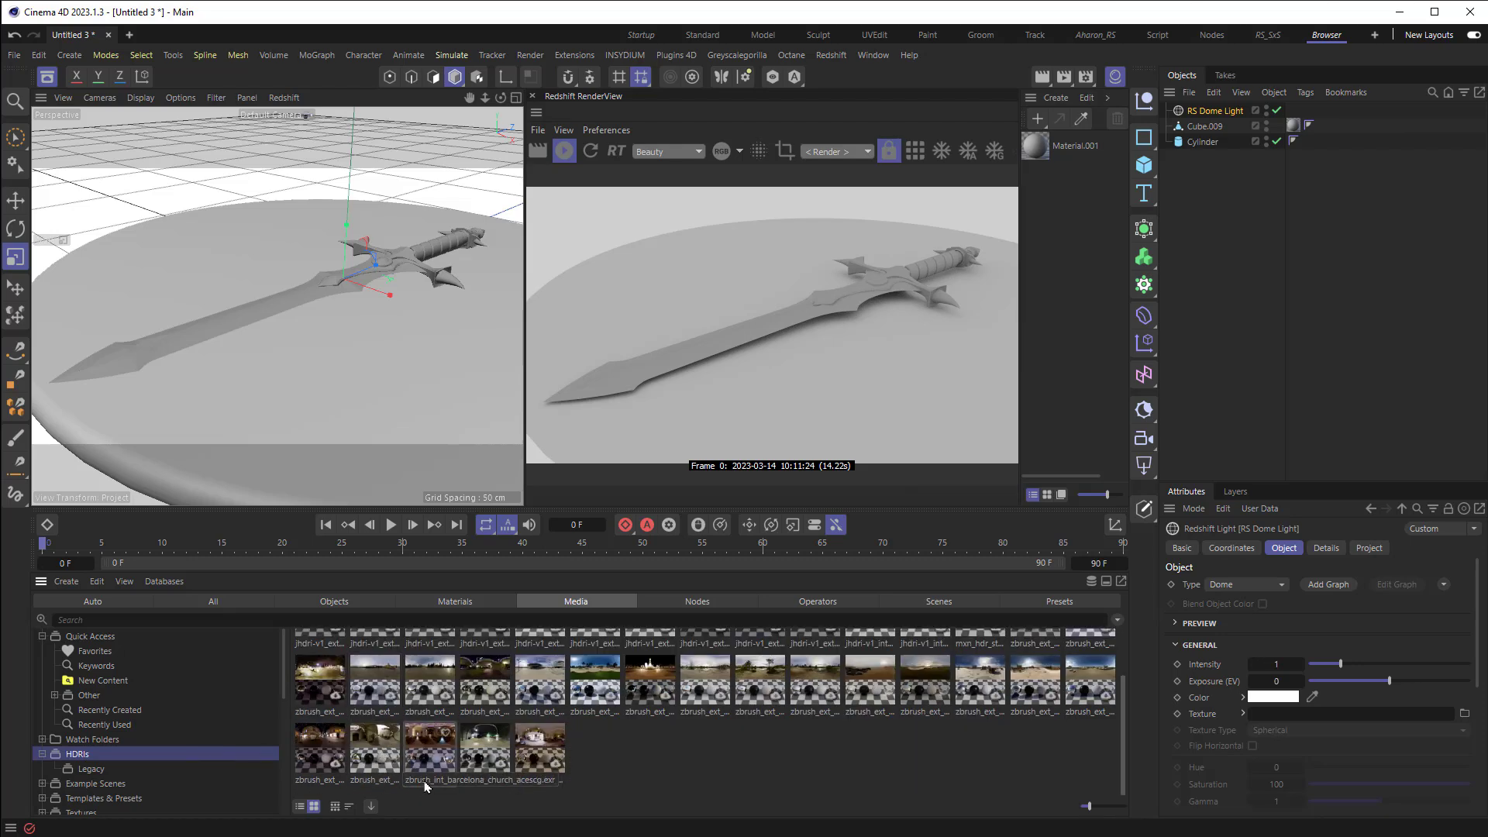
pyautogui.moveTo(429, 756); pyautogui.dragTo(1290, 718)
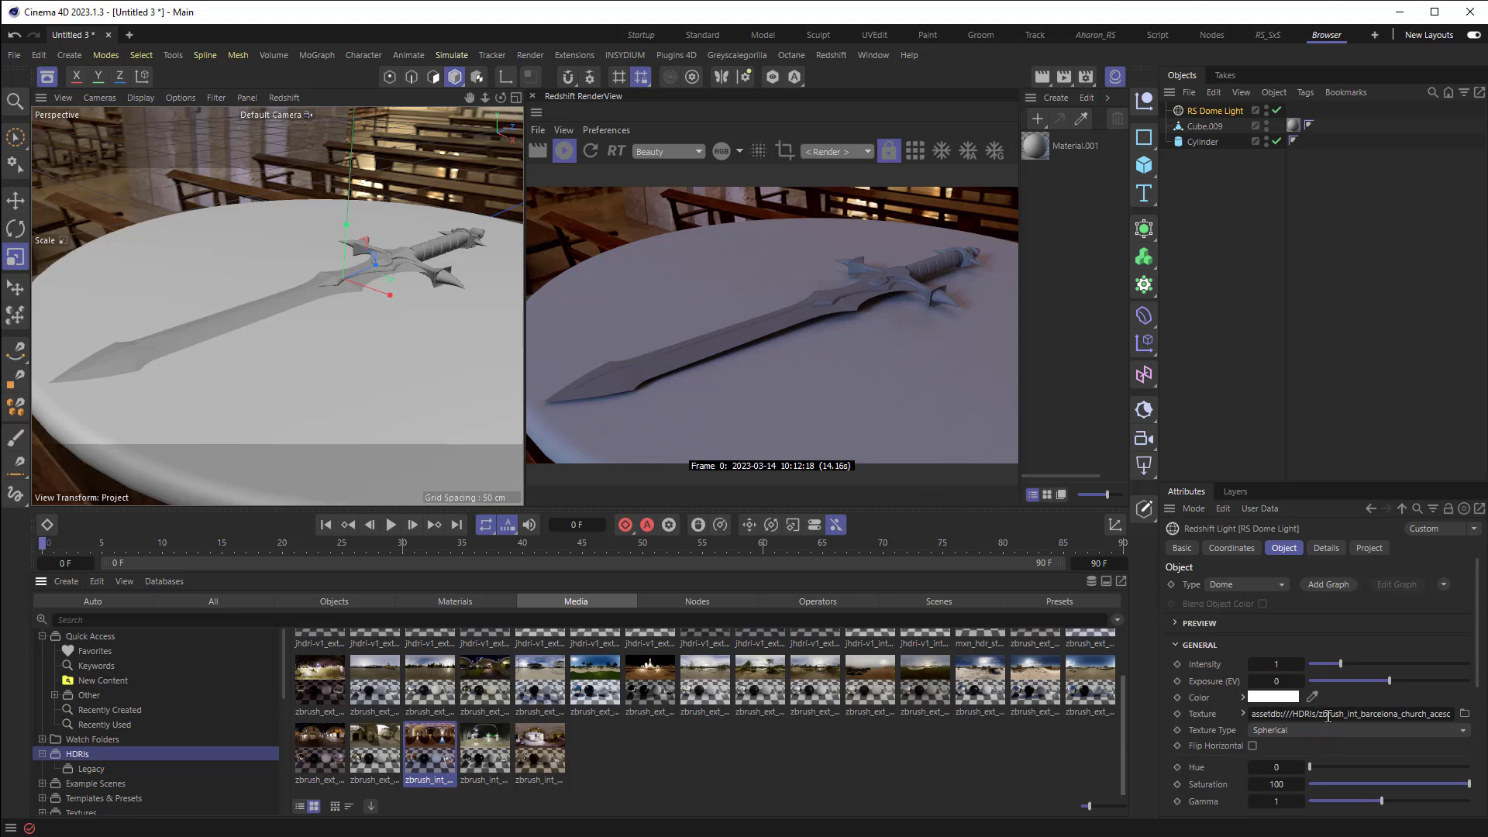
# Disable the dome light's environment background, and switch the light off and back on to compare the lighting
pyautogui.scroll(-3, 1328, 716)
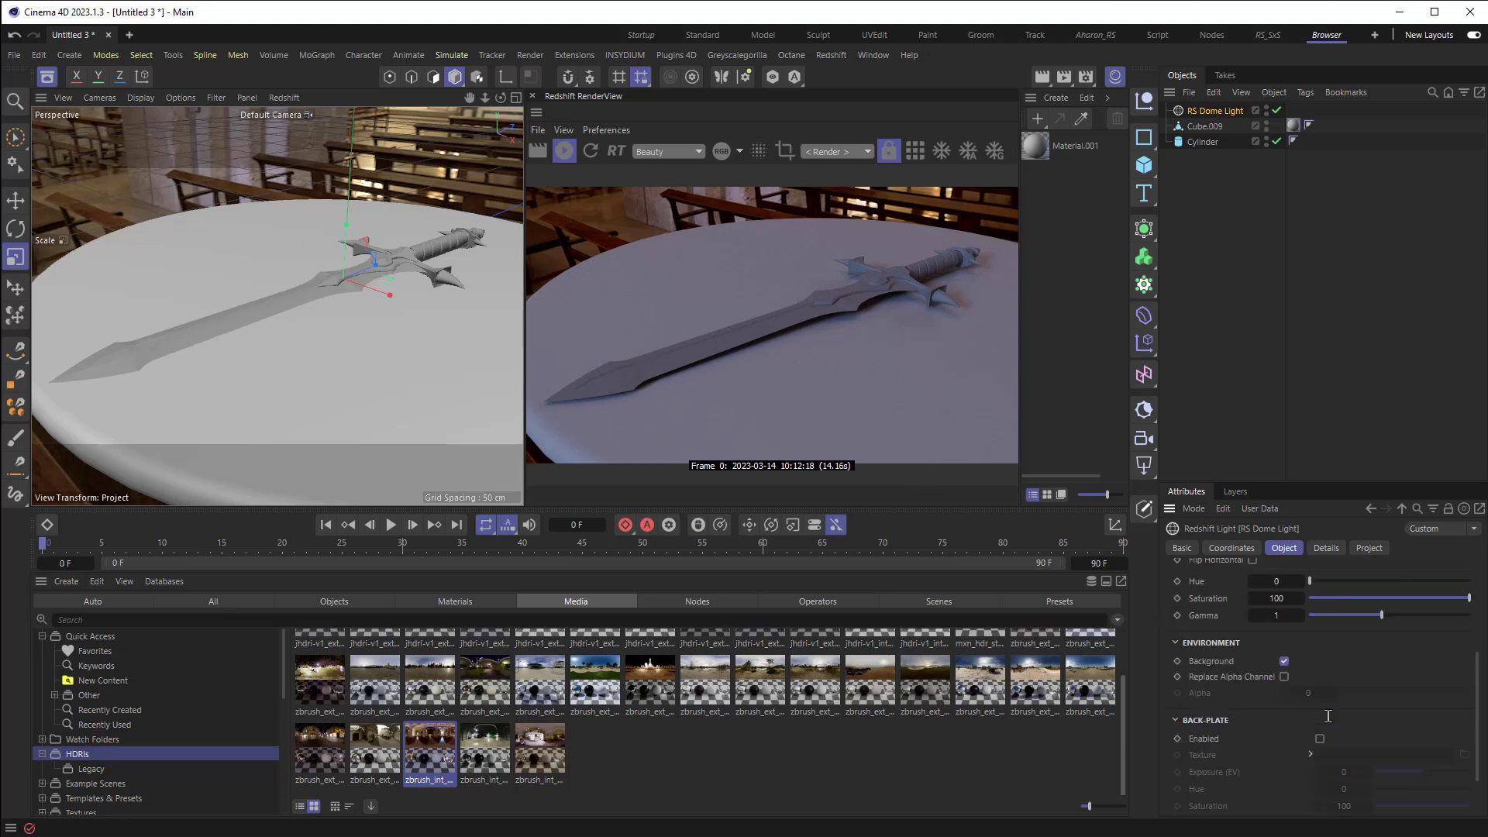
pyautogui.click(1284, 662)
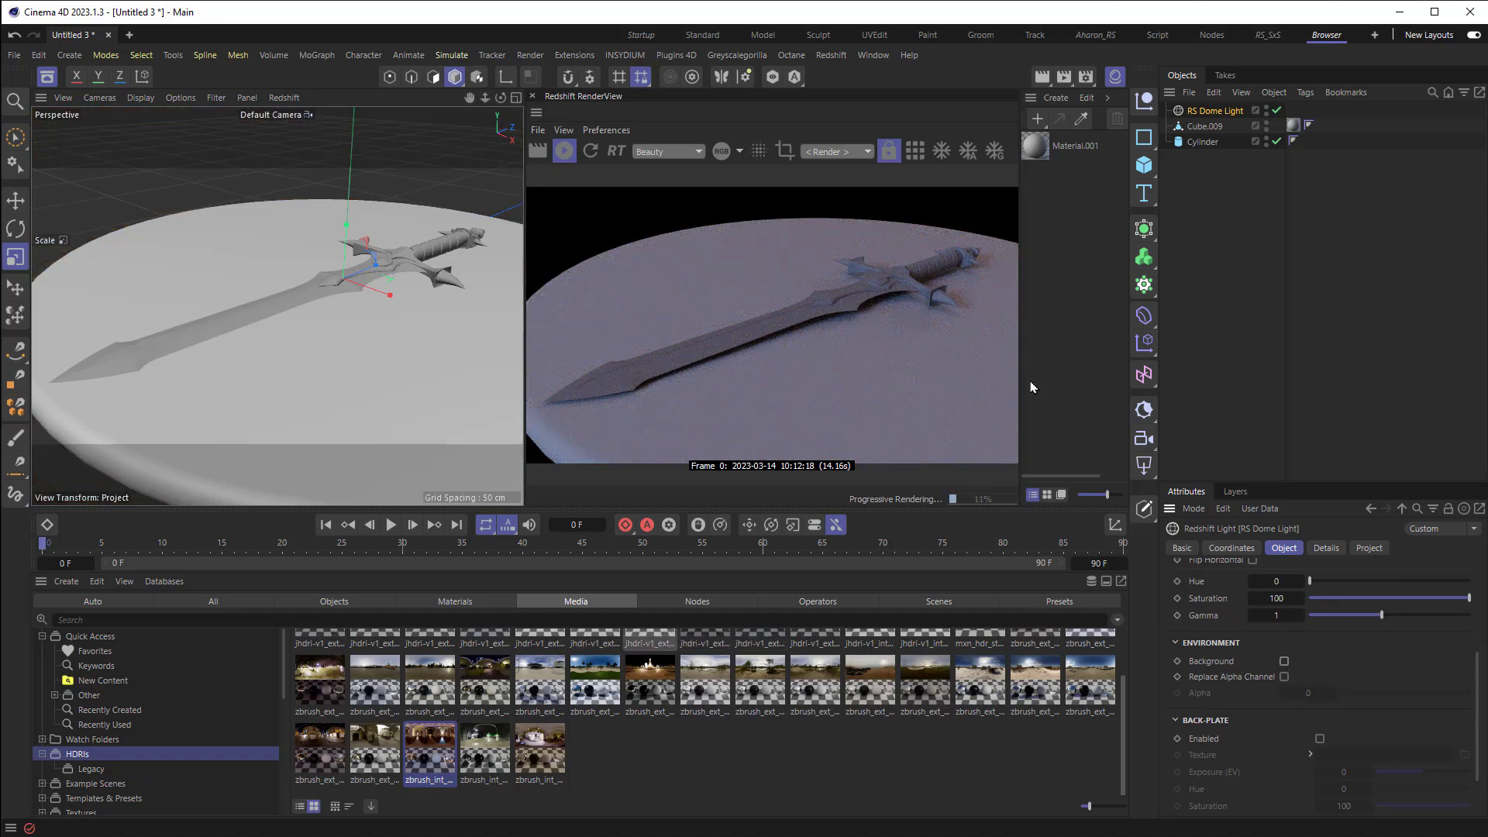
pyautogui.click(1277, 113)
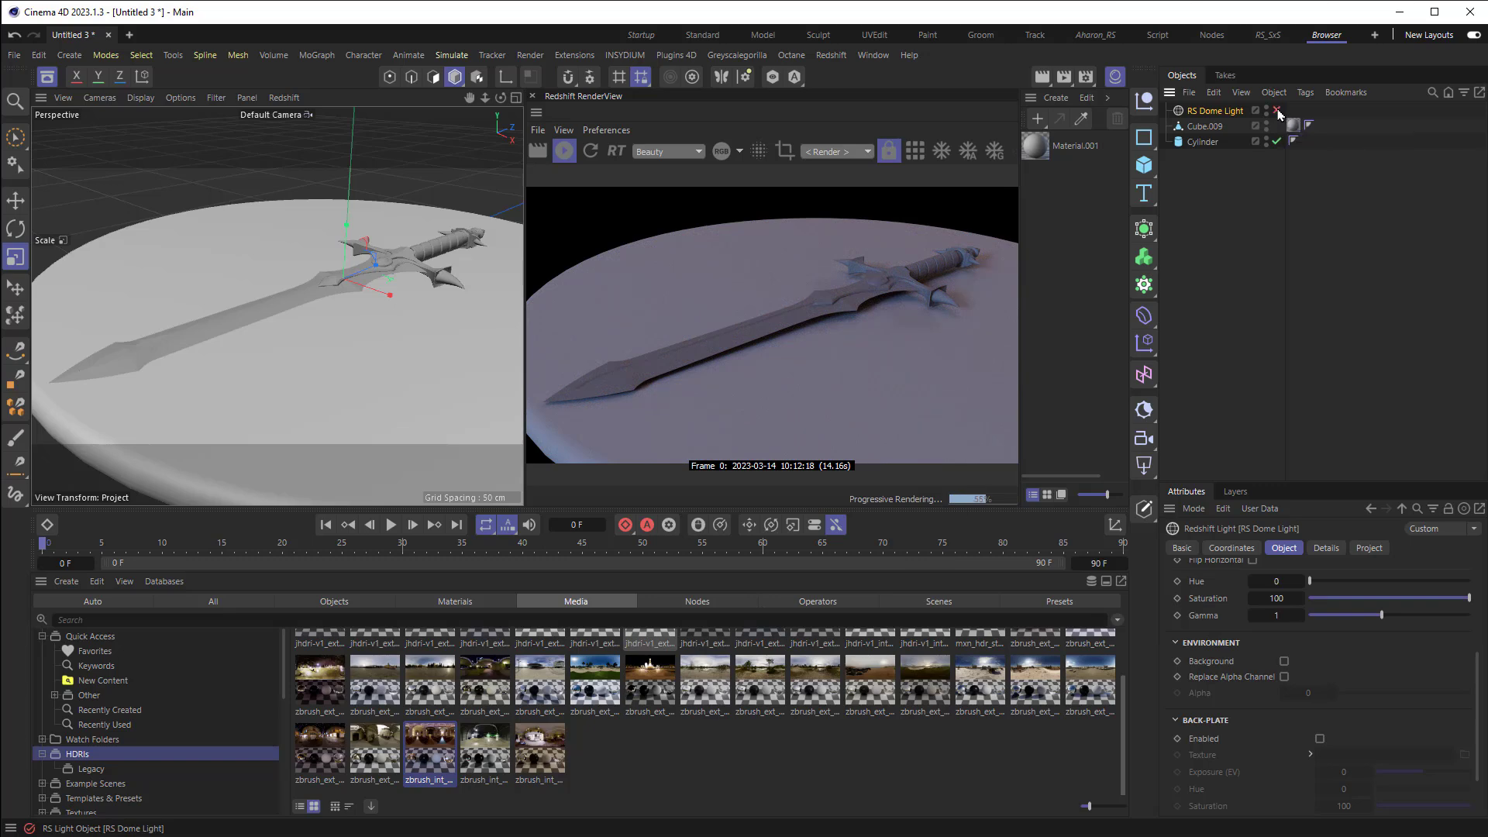
pyautogui.click(1277, 112)
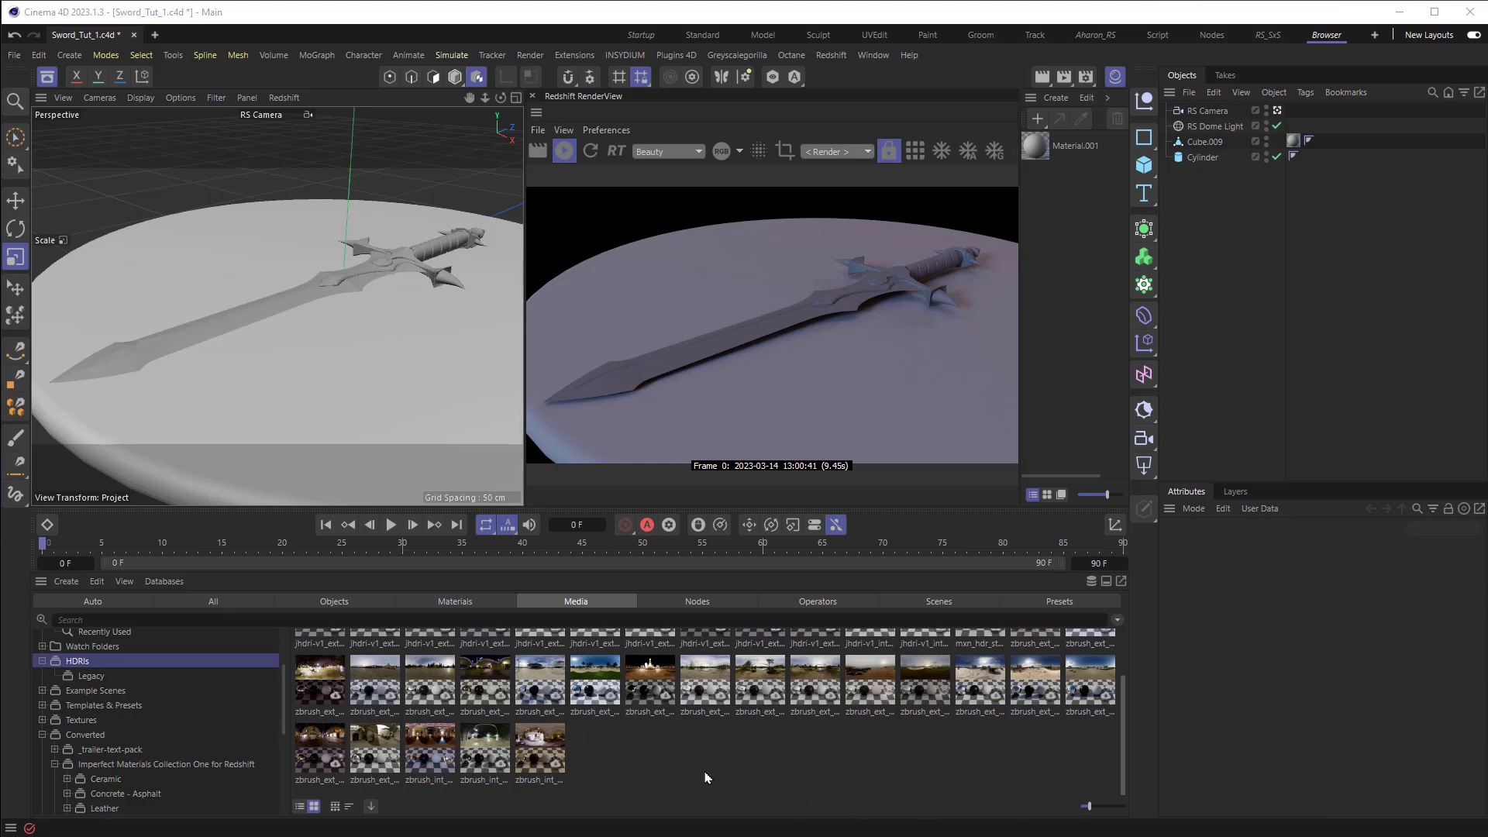
# Browse the Glass, Leather and Metal categories of the material asset library
pyautogui.click(447, 602)
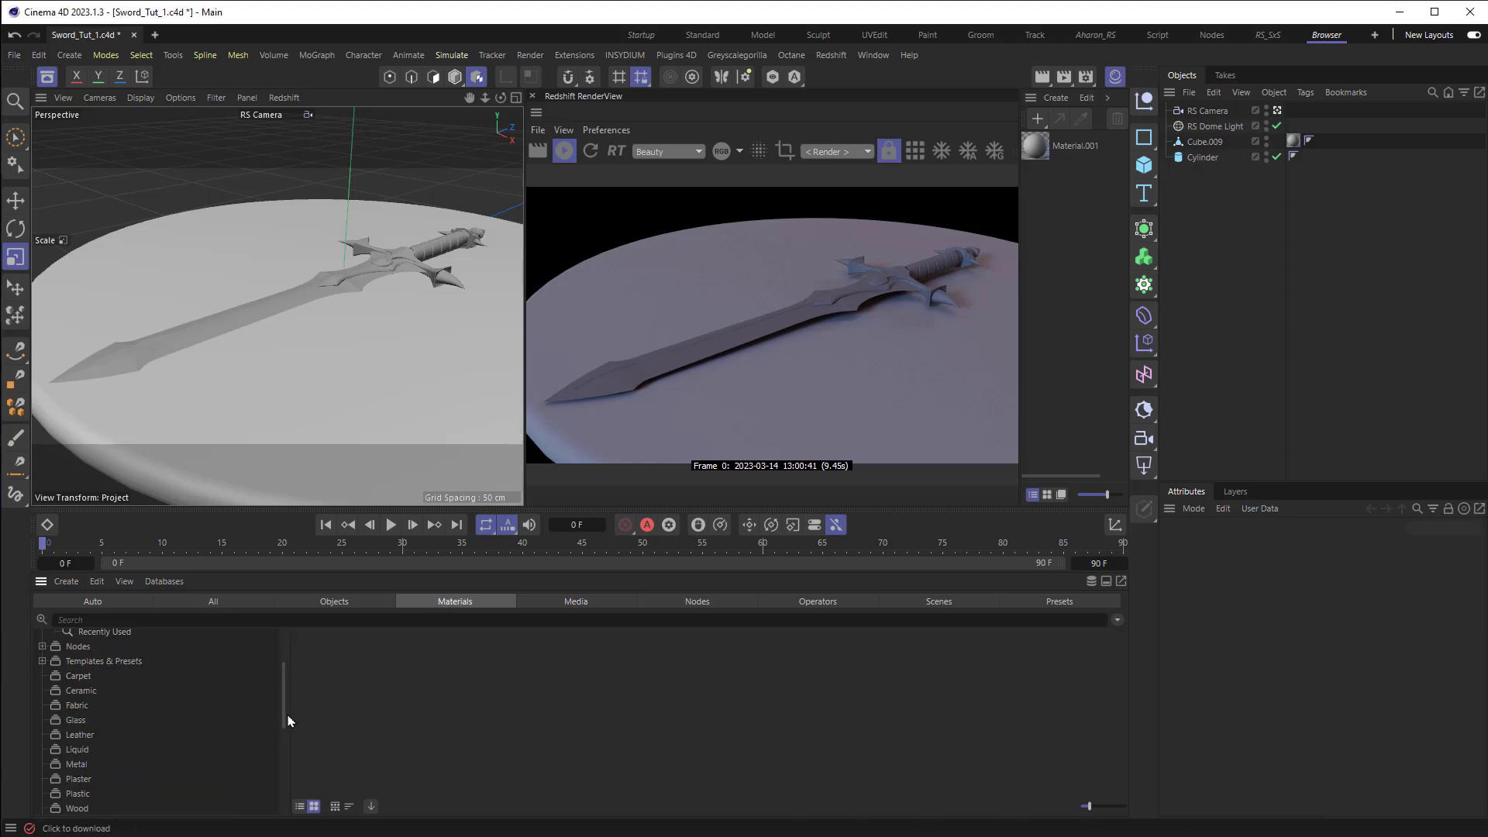
pyautogui.click(87, 720)
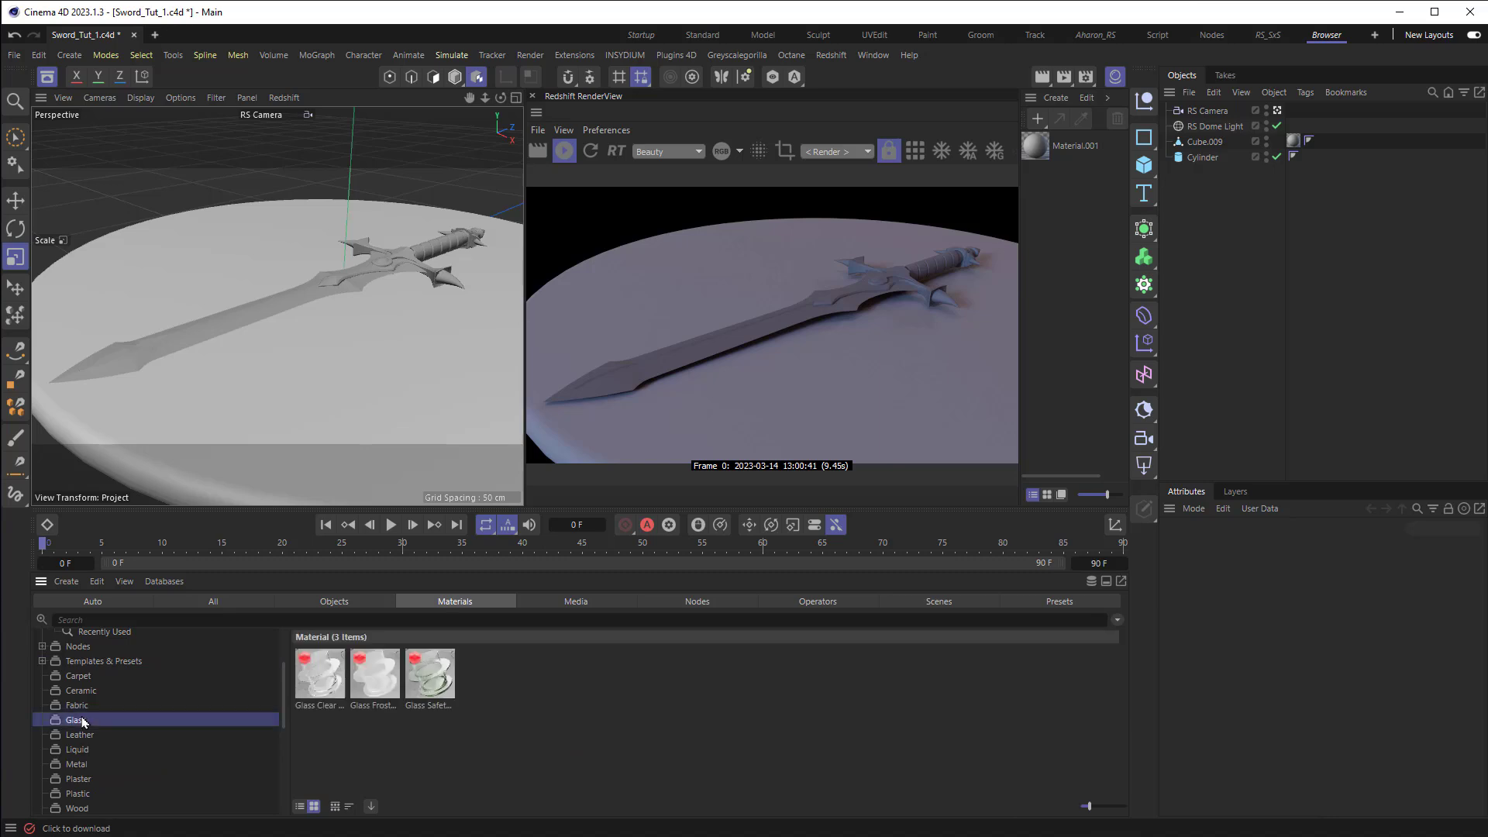
pyautogui.click(82, 735)
pyautogui.click(81, 766)
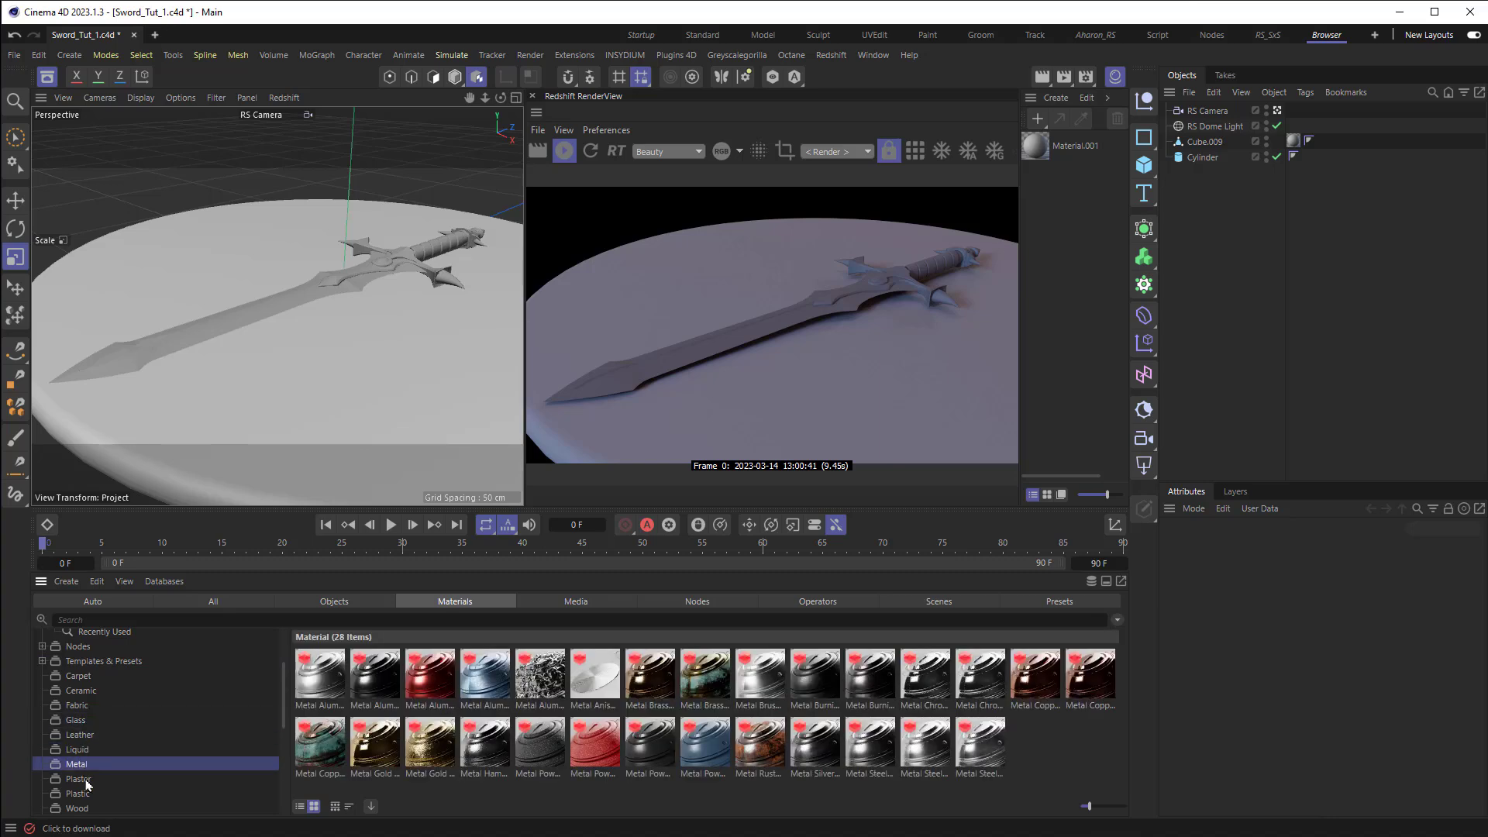
pyautogui.scroll(-3, 86, 784)
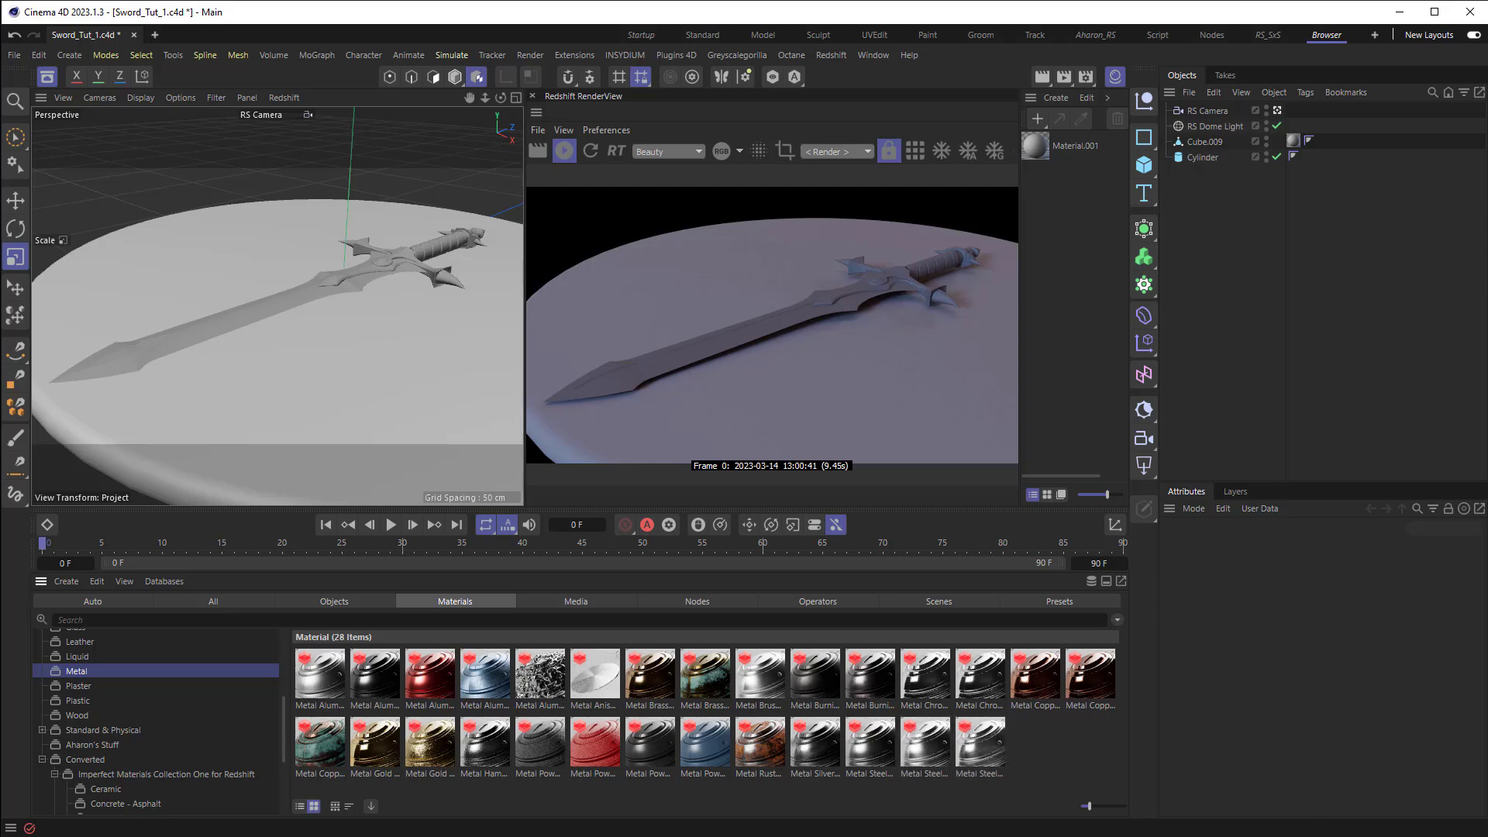
# Switch to the web browser and review the Motion Squared, Magnieto, WaldemarArt, RedshiftMaterials and Pixel Lab Redshift material pages
pyautogui.moveTo(1487, 122); pyautogui.dragTo(1241, 92)
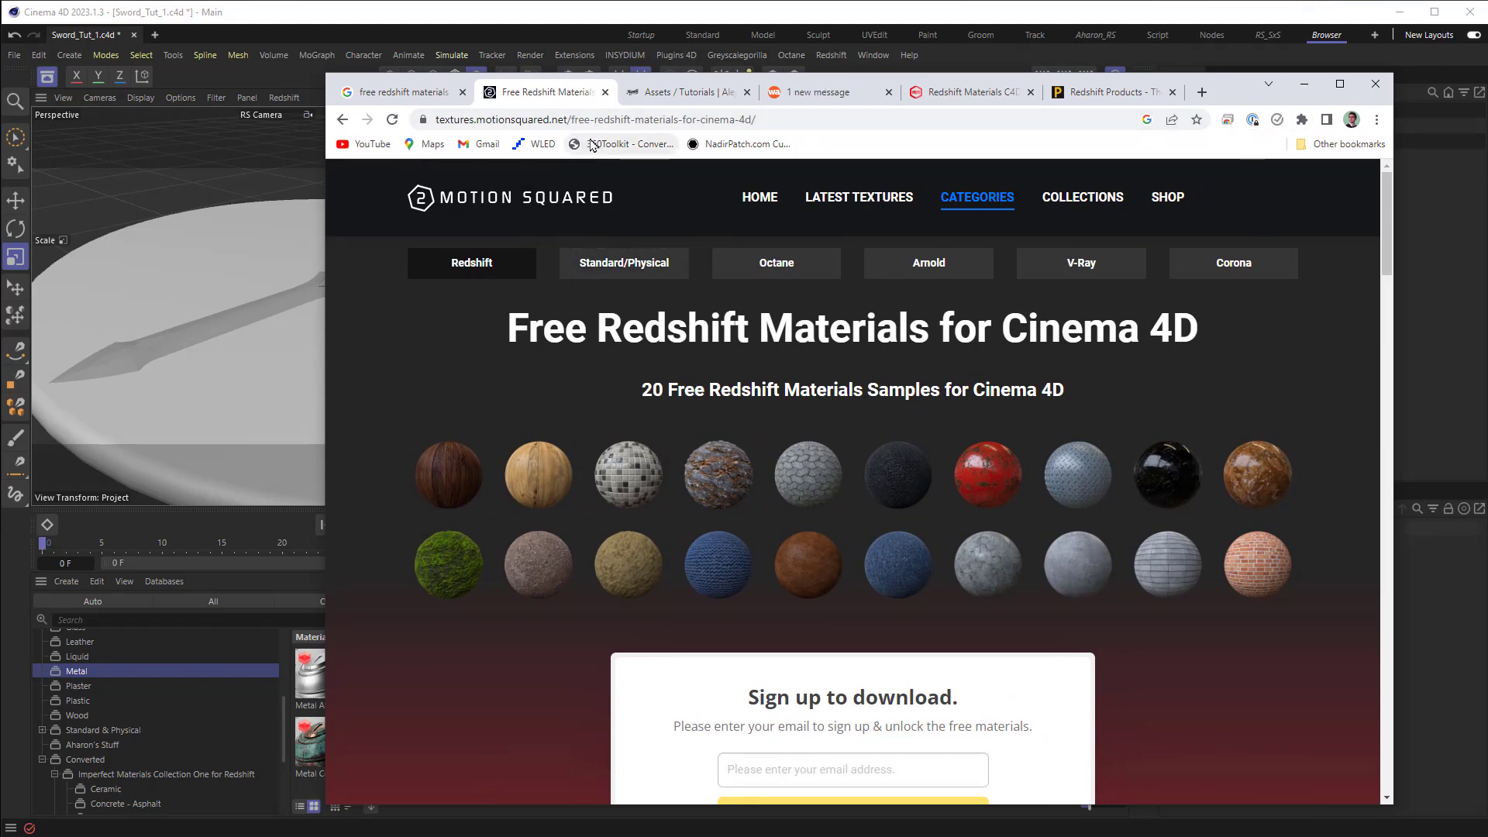
pyautogui.click(653, 93)
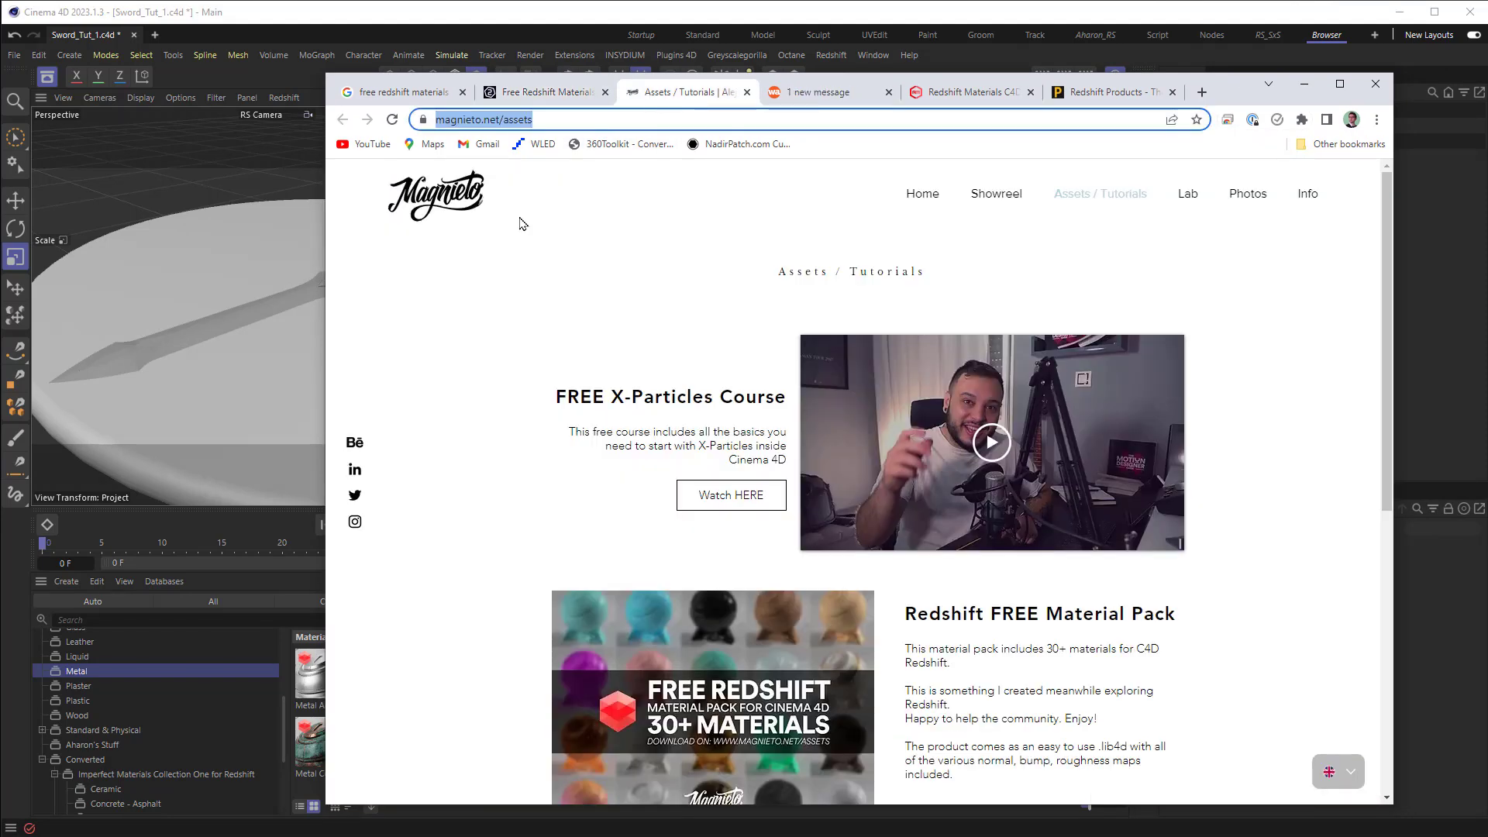
pyautogui.click(821, 92)
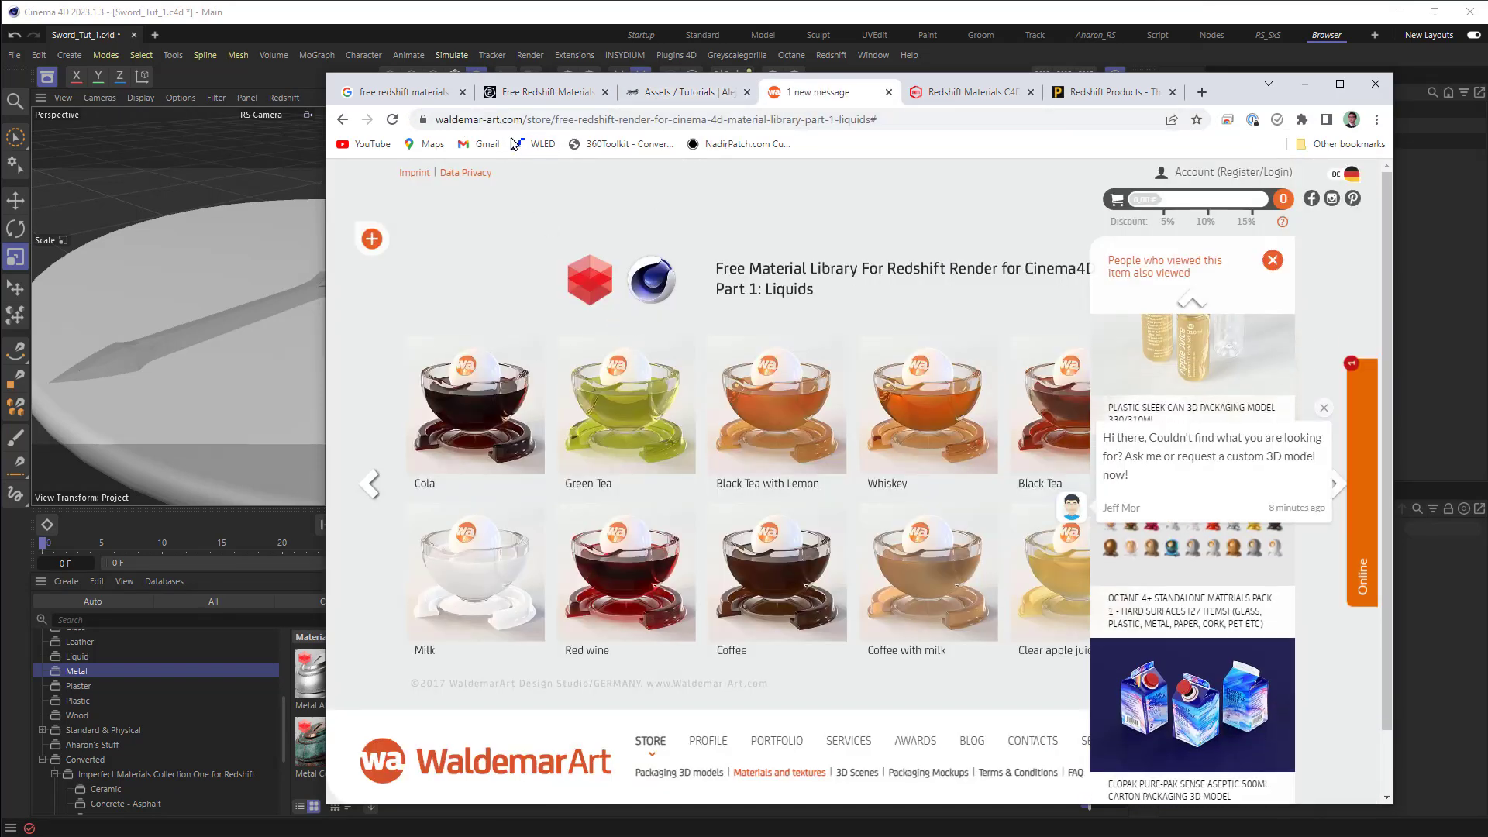
pyautogui.click(970, 94)
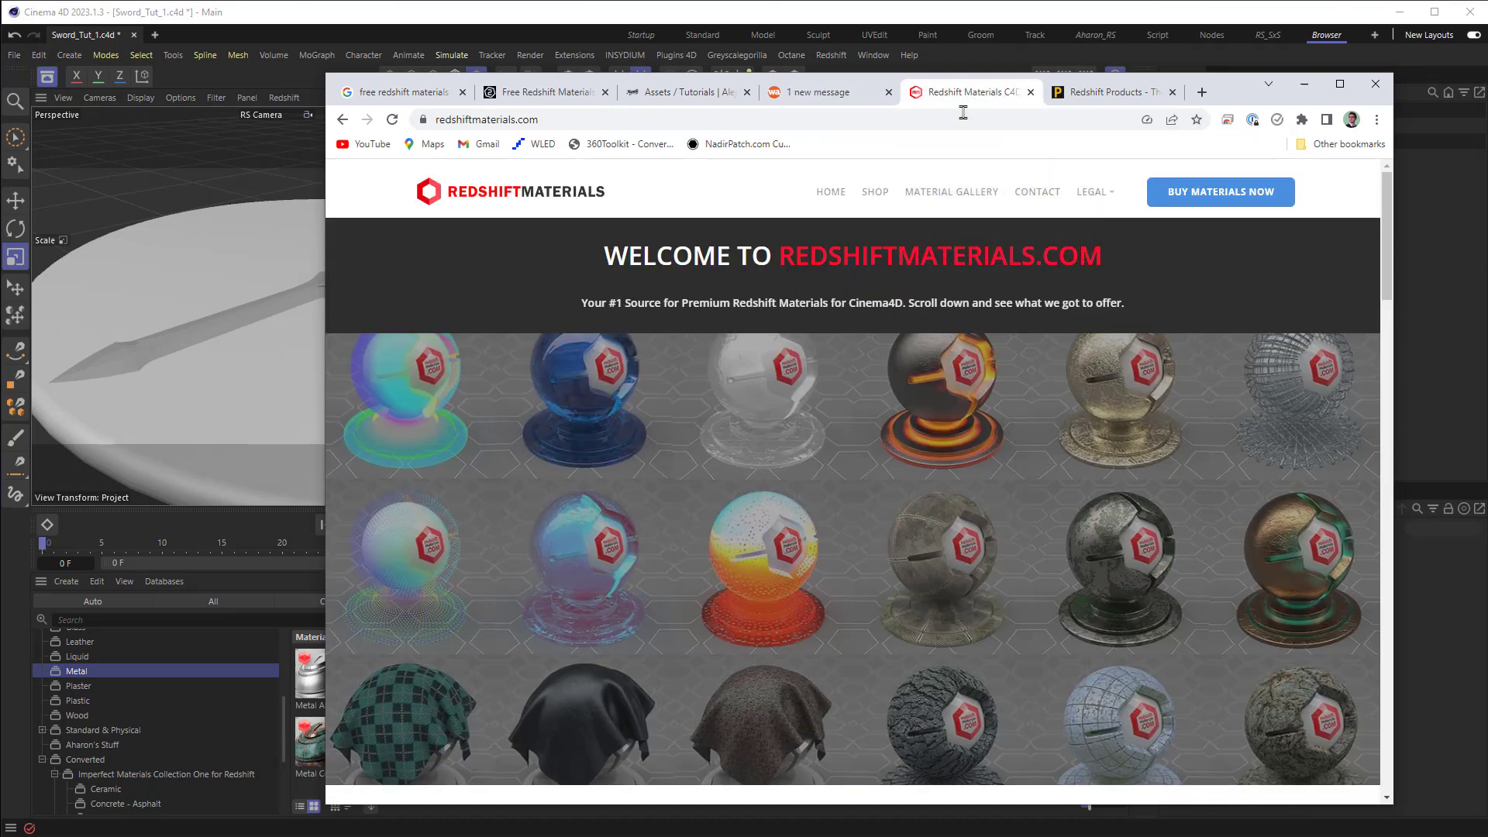
pyautogui.click(1085, 94)
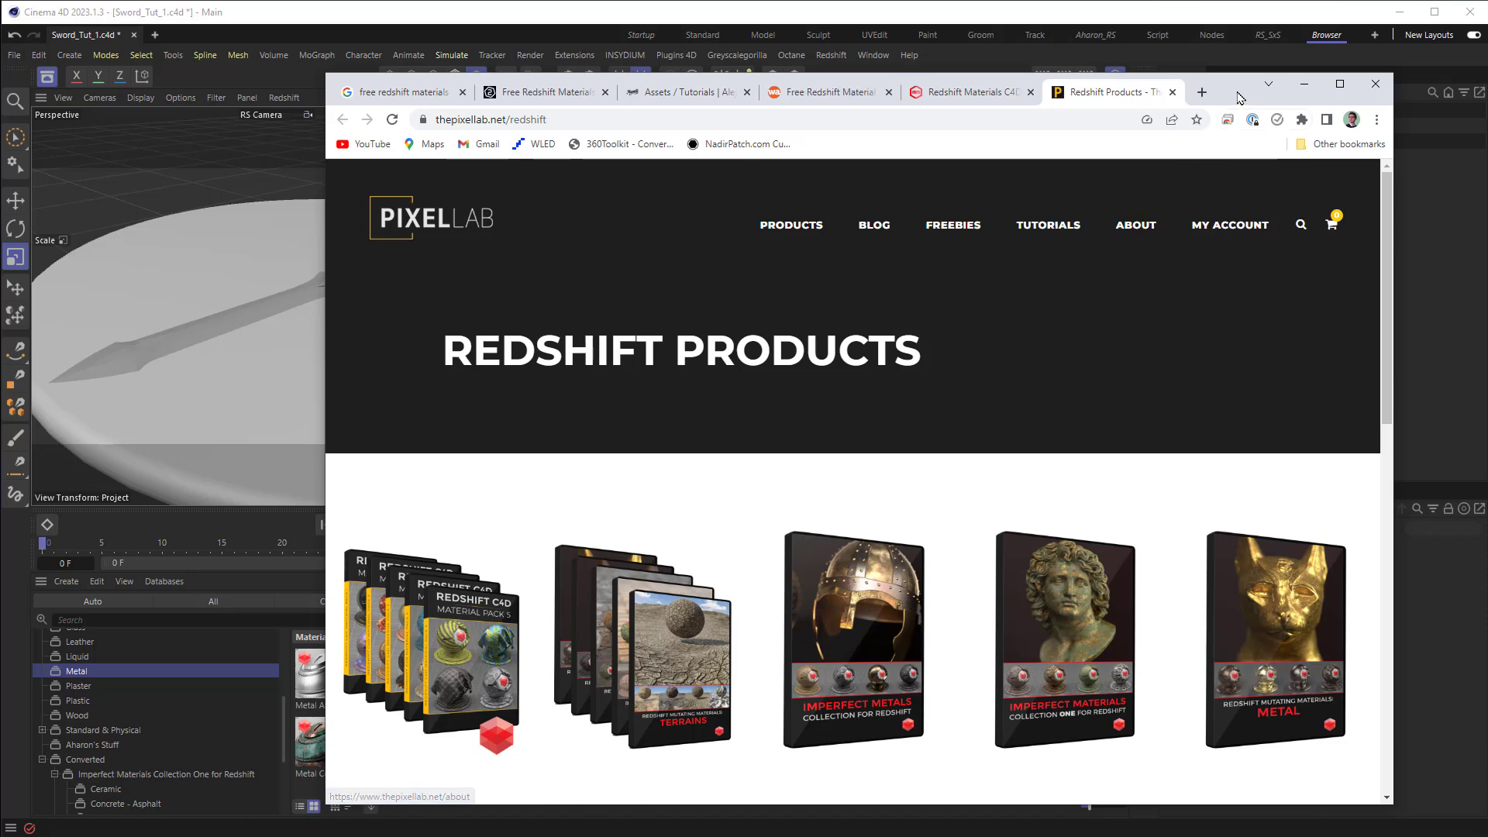
pyautogui.moveTo(1238, 94); pyautogui.dragTo(1487, 334)
pyautogui.moveTo(1487, 335); pyautogui.dragTo(1487, 322)
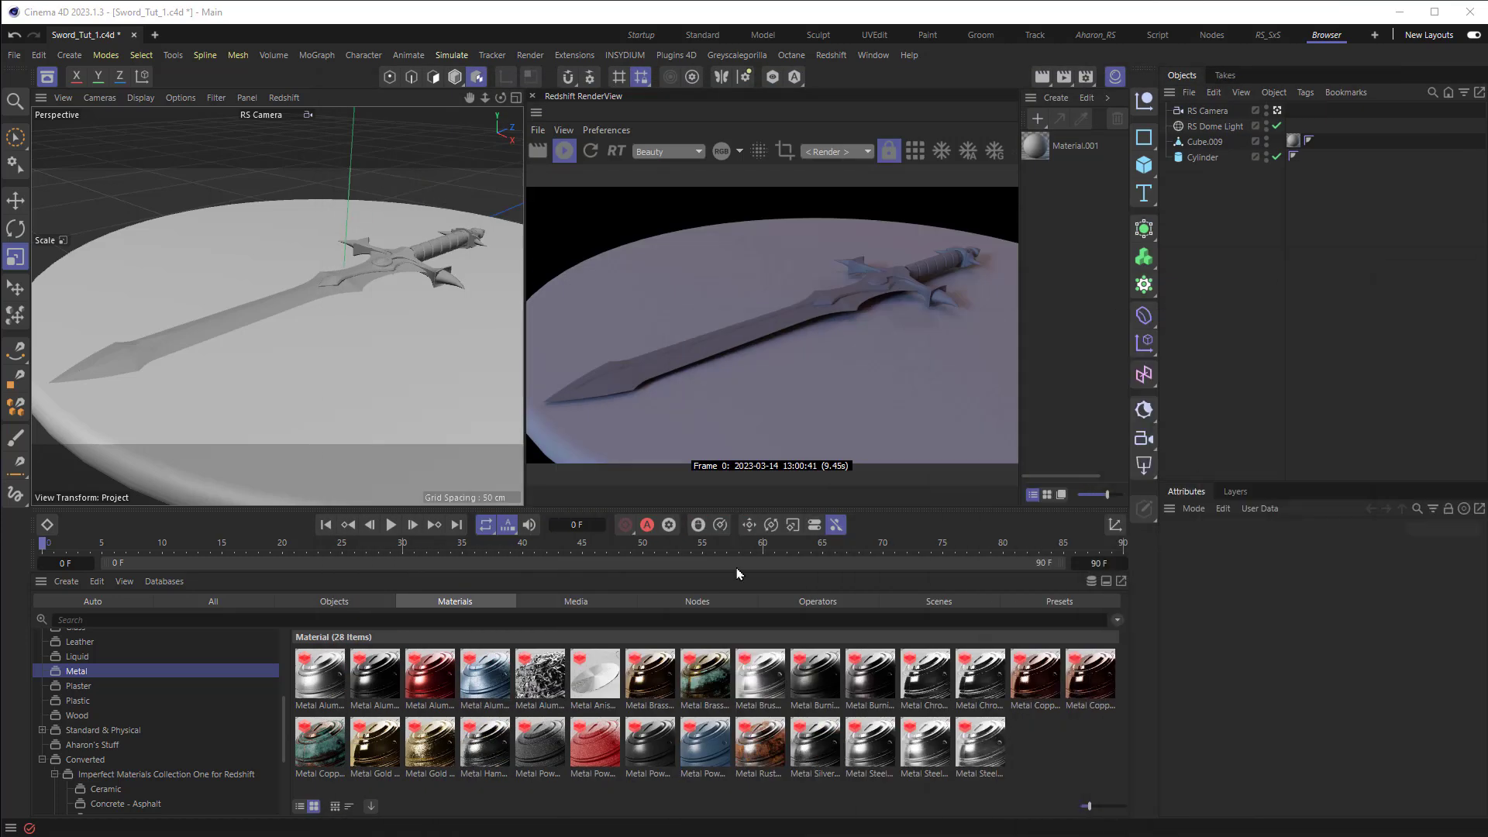
# Apply the RS_Gravel_Dry_01_4K material from the Redshift C4D Material Pack's Ground category to the disc
pyautogui.scroll(-2, 150, 766)
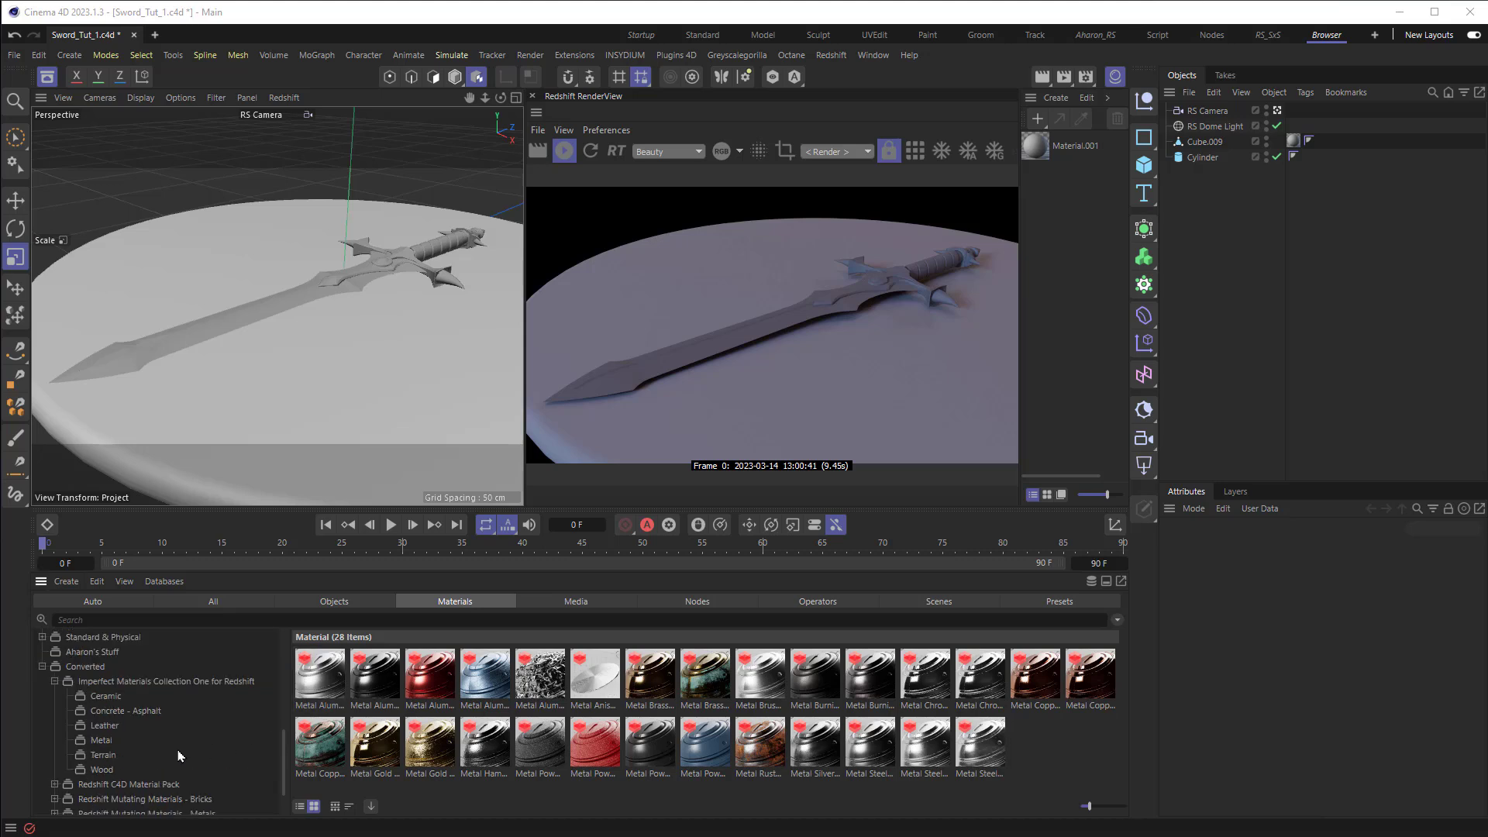
pyautogui.click(55, 784)
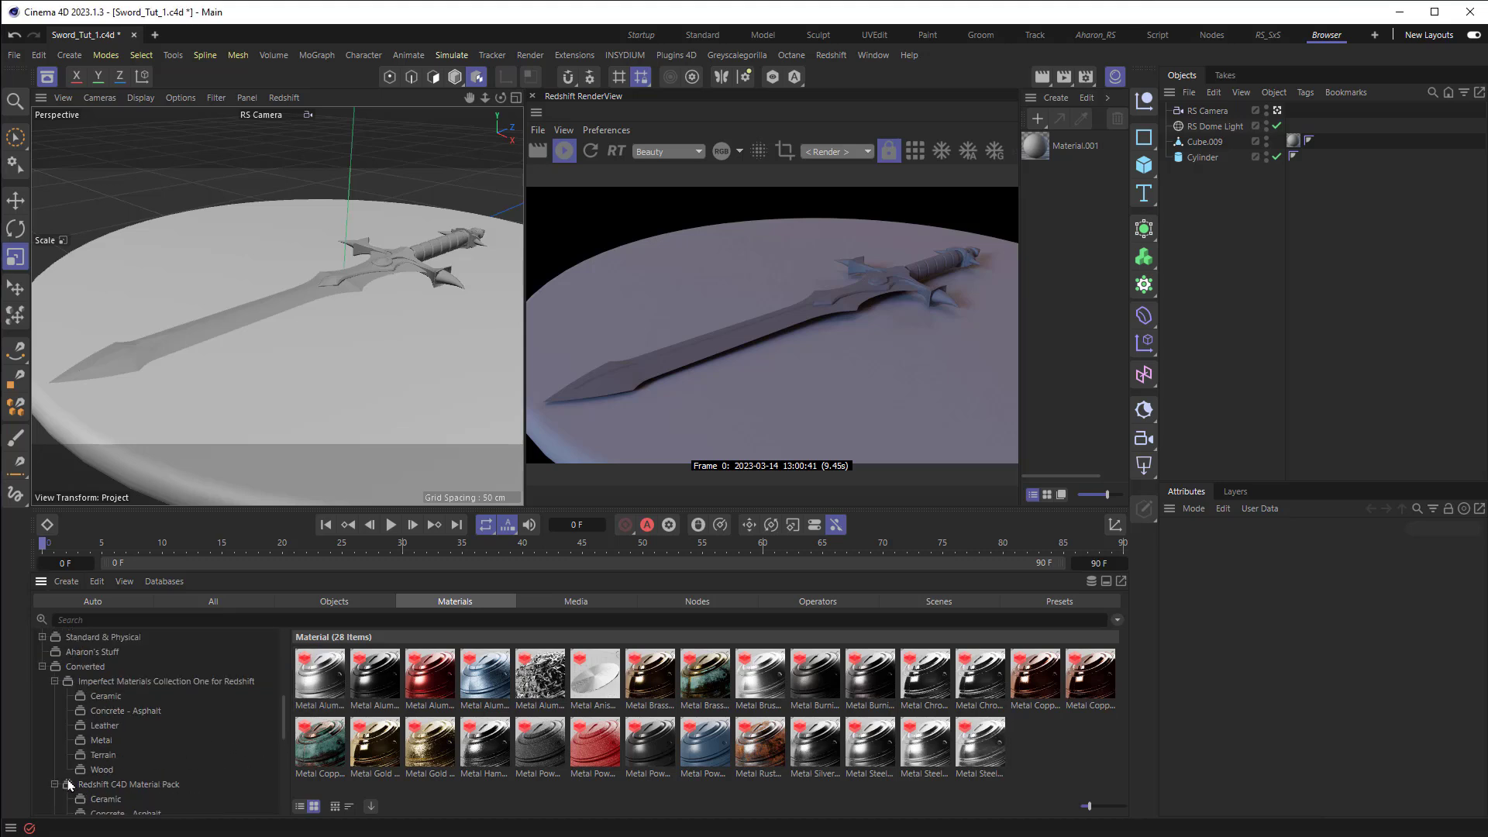
pyautogui.scroll(-2, 142, 753)
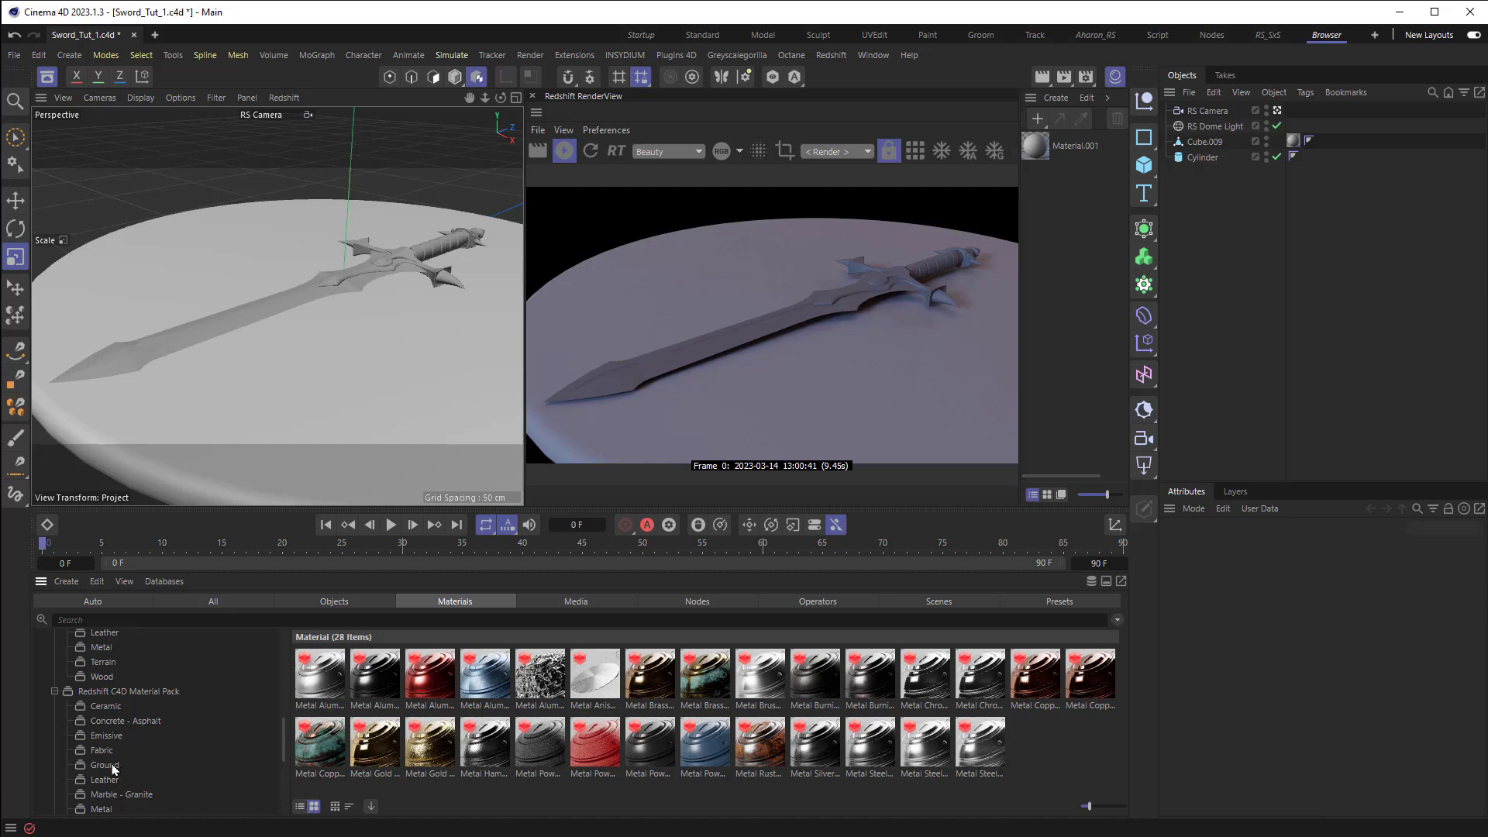
pyautogui.click(109, 765)
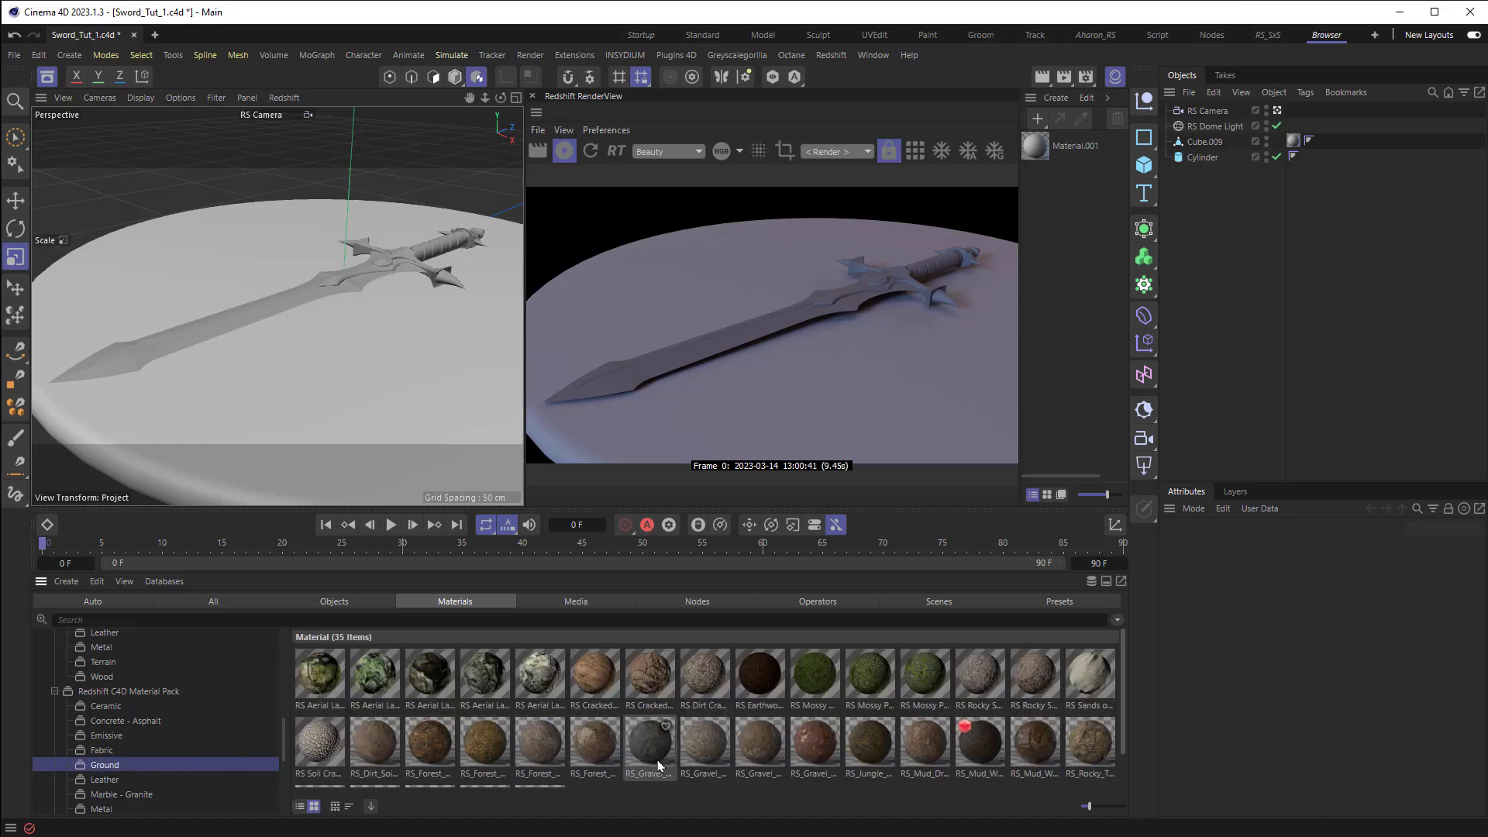
pyautogui.moveTo(662, 746); pyautogui.dragTo(388, 421)
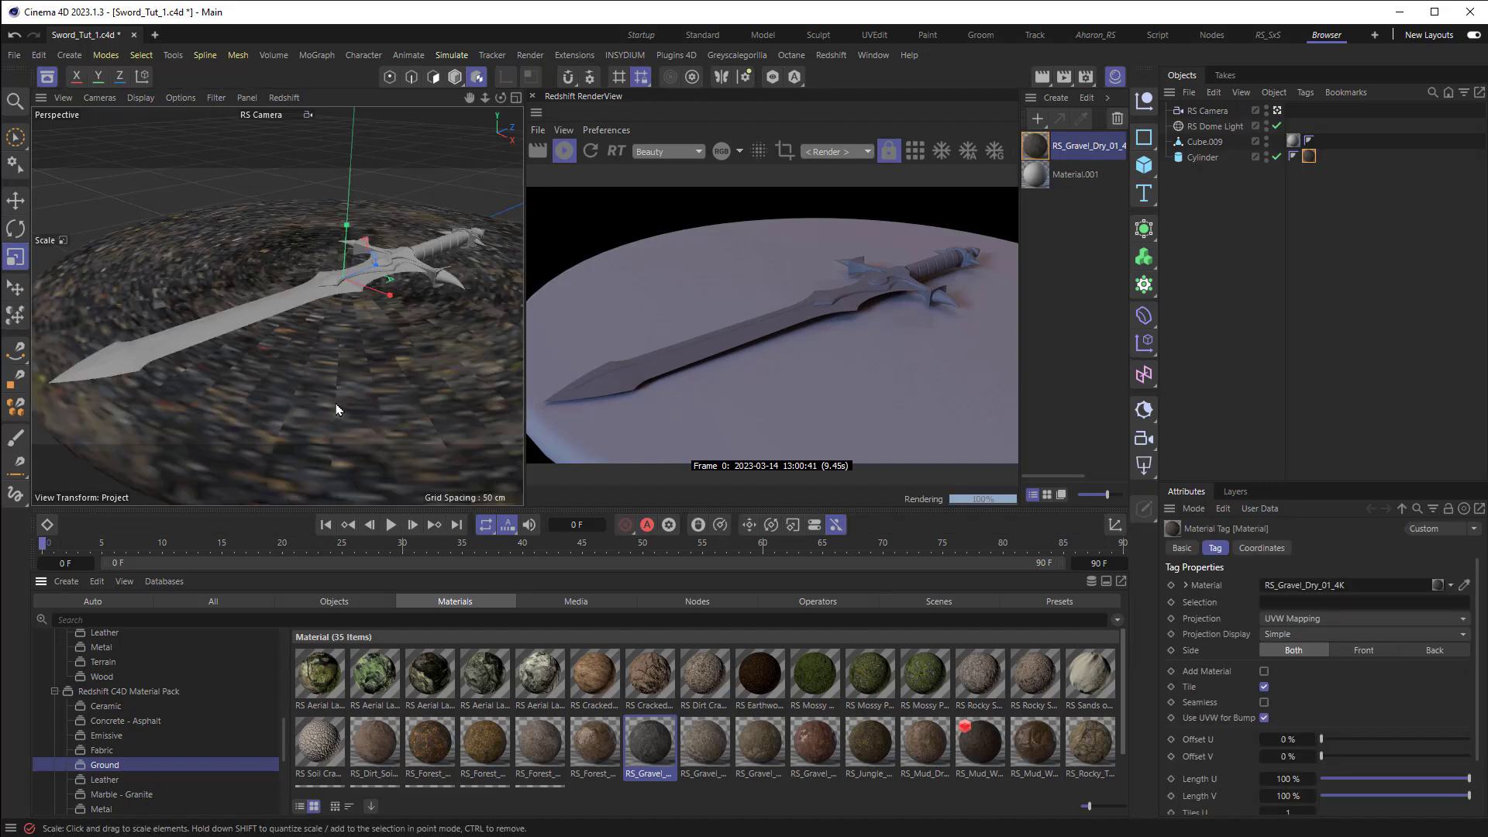
# Set the projection of the disc's gravel material tag to Cubic
pyautogui.scroll(-2, 650, 700)
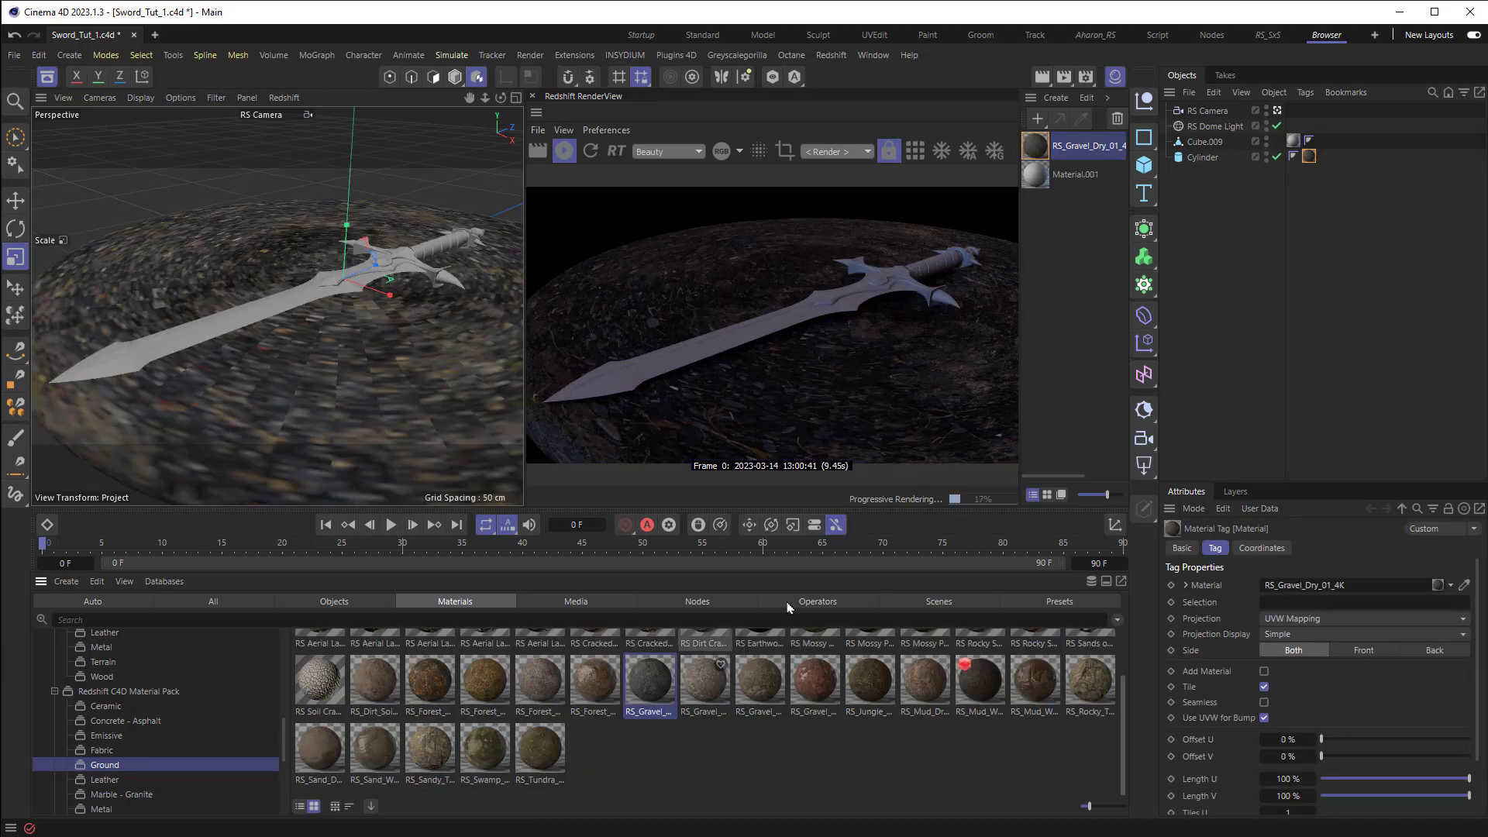
pyautogui.click(1310, 157)
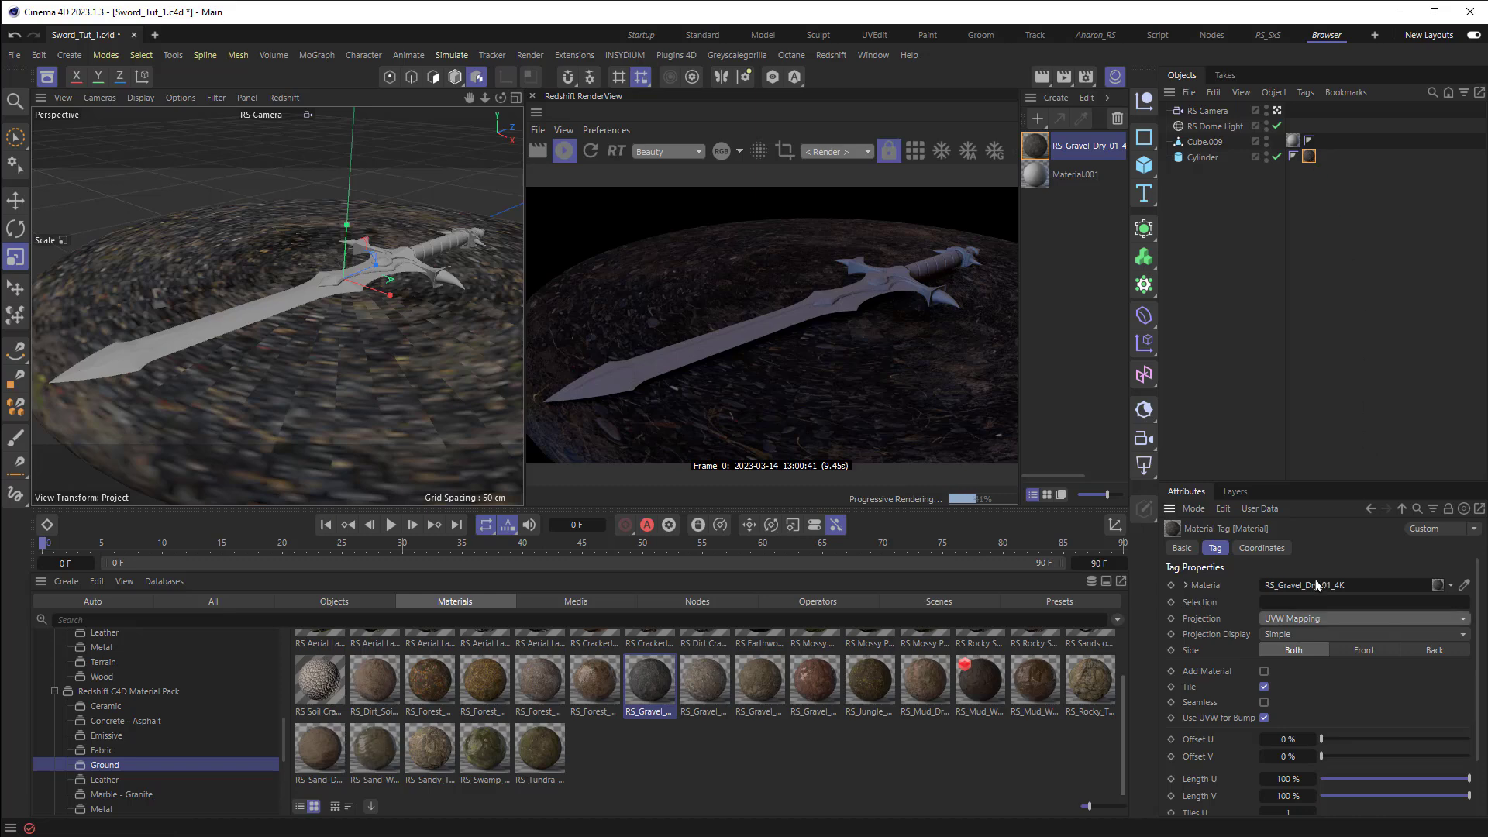
pyautogui.click(1313, 620)
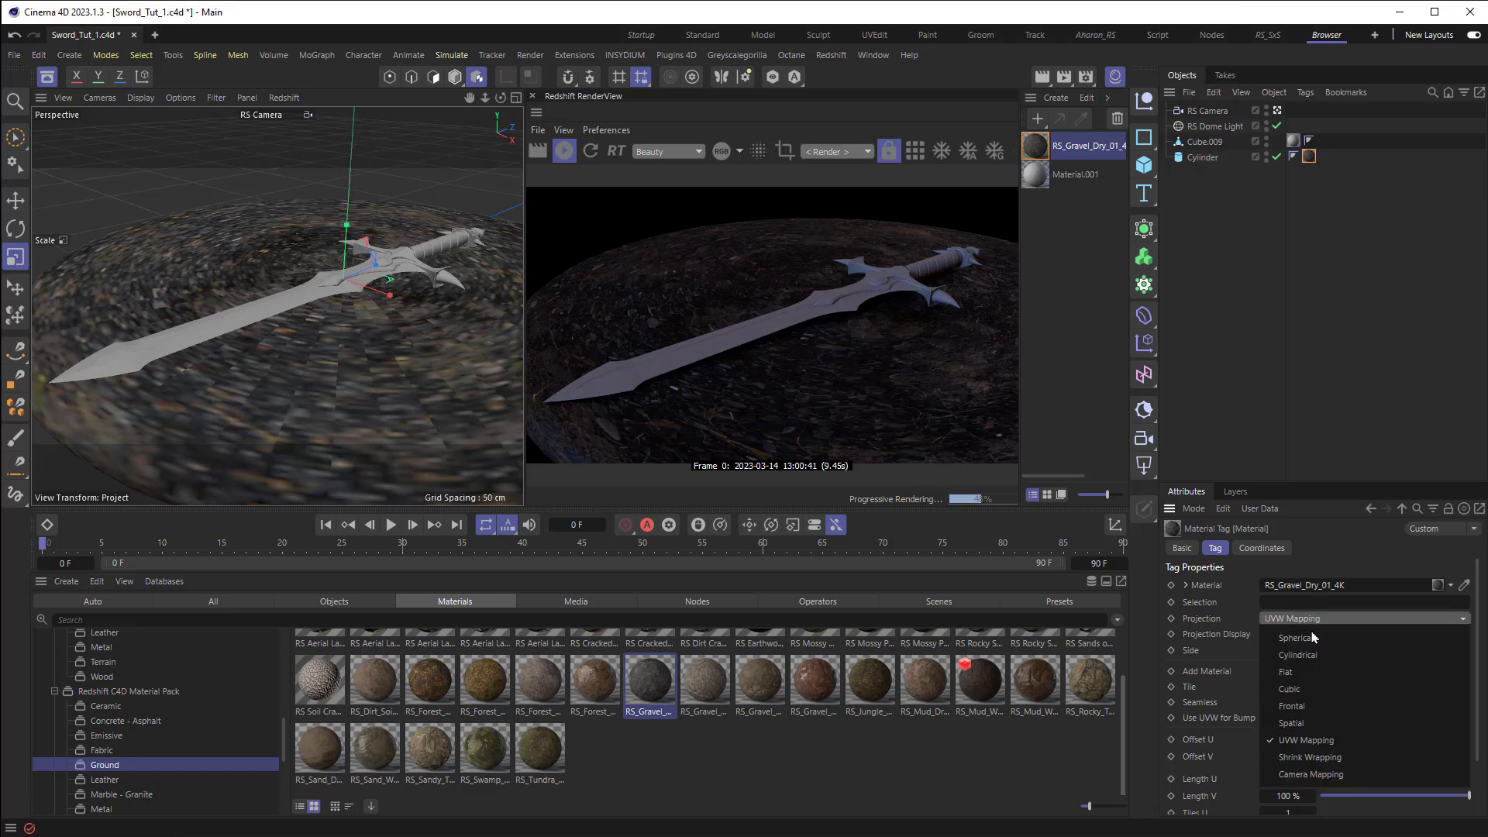
pyautogui.click(1315, 687)
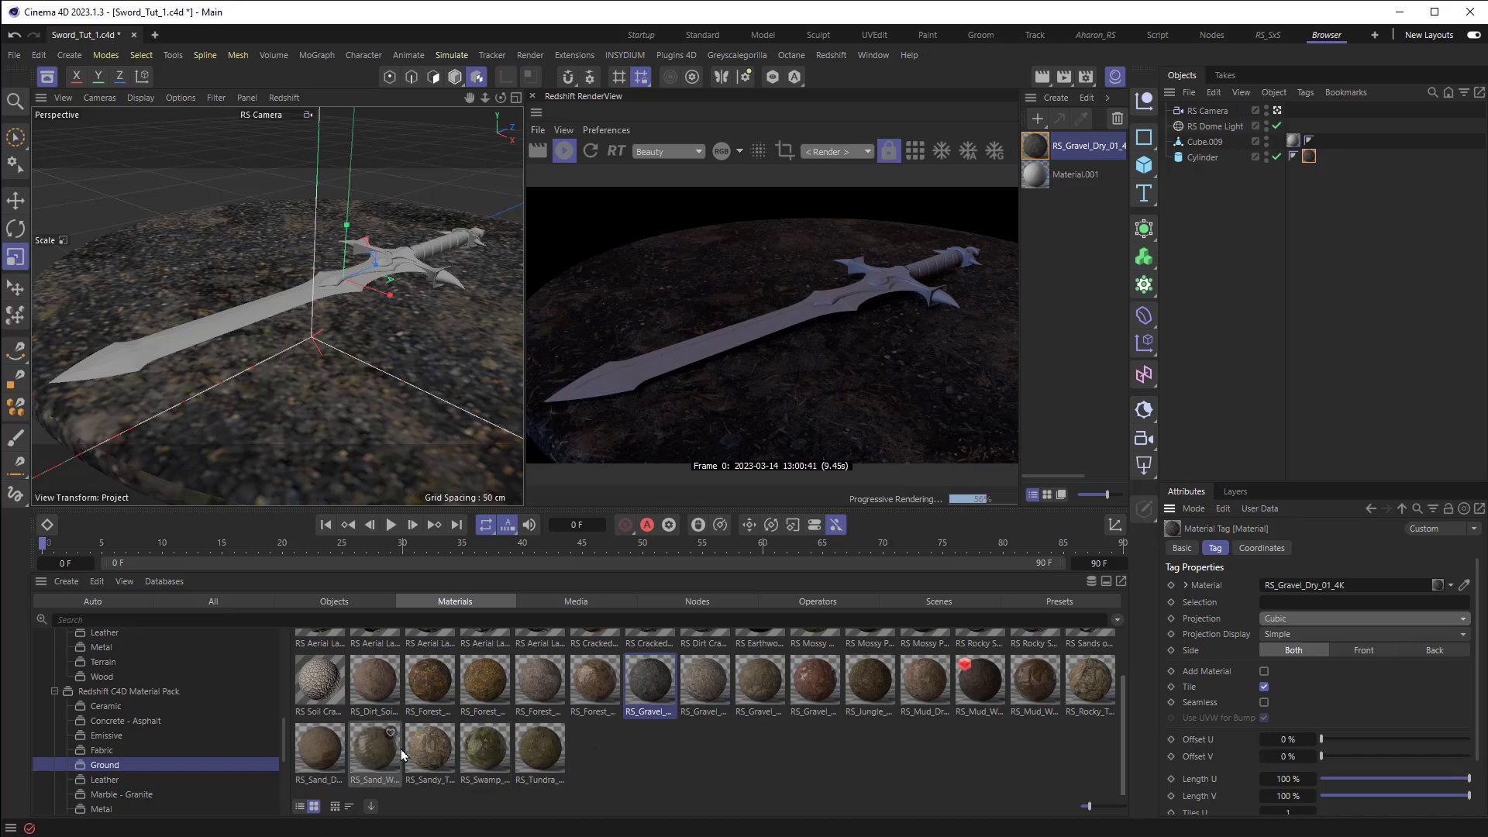
# Replace the disc's gravel with the RS_Stone_02_4K material from the material pack's Stone category
pyautogui.scroll(-2, 124, 767)
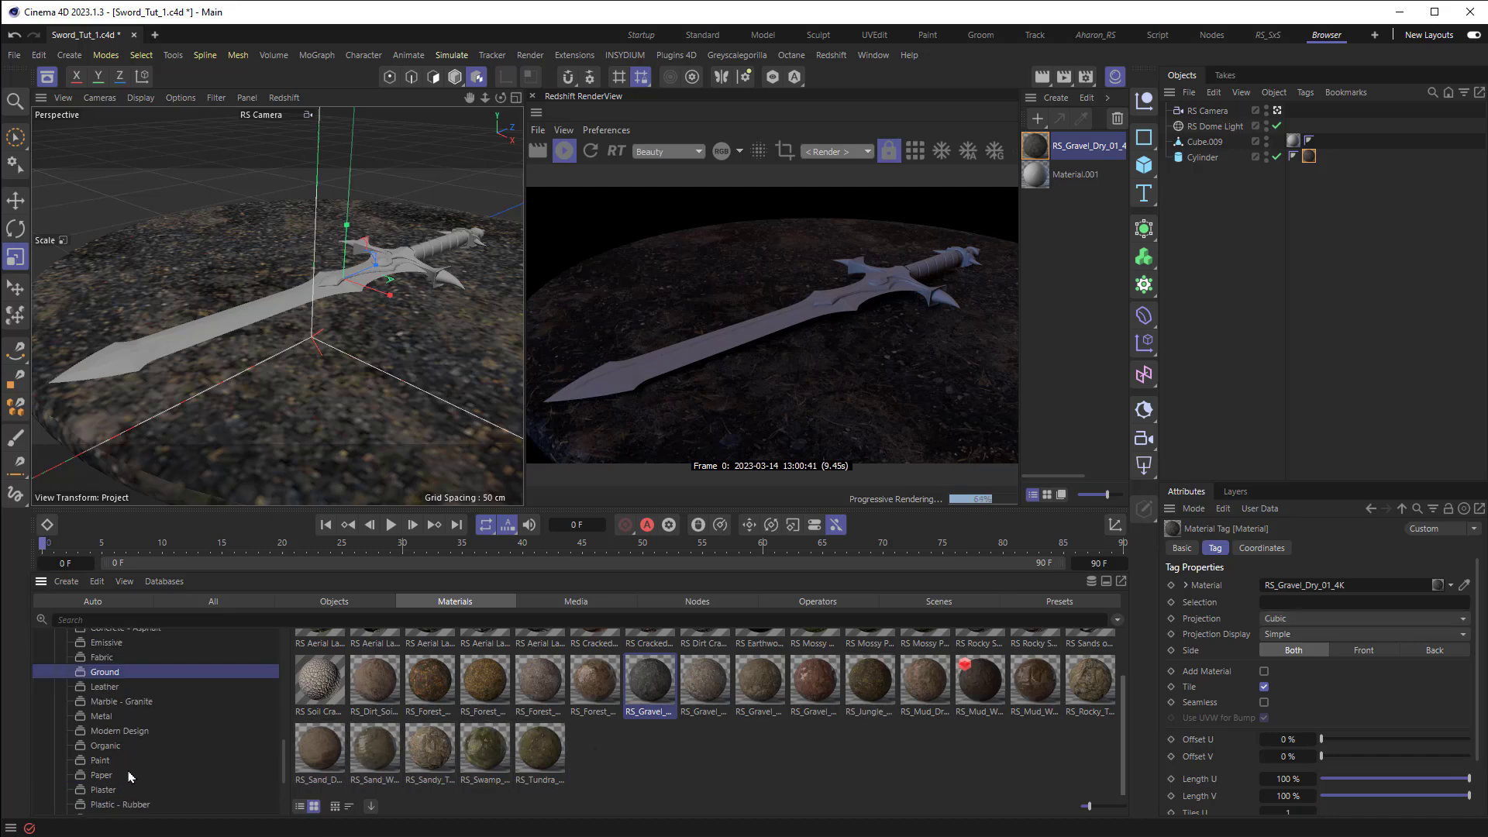
pyautogui.scroll(-2, 129, 776)
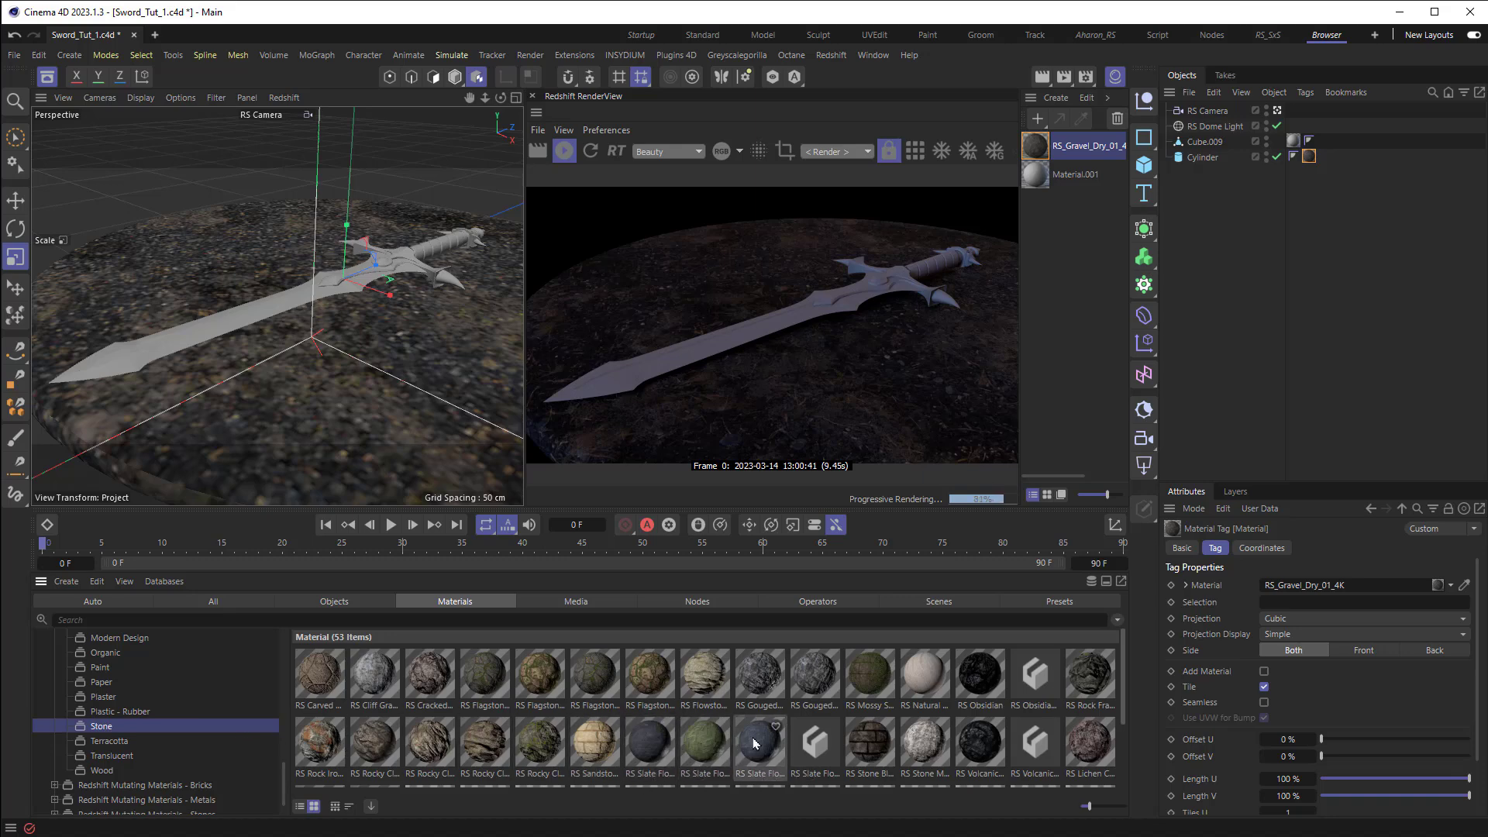
pyautogui.scroll(-2, 677, 753)
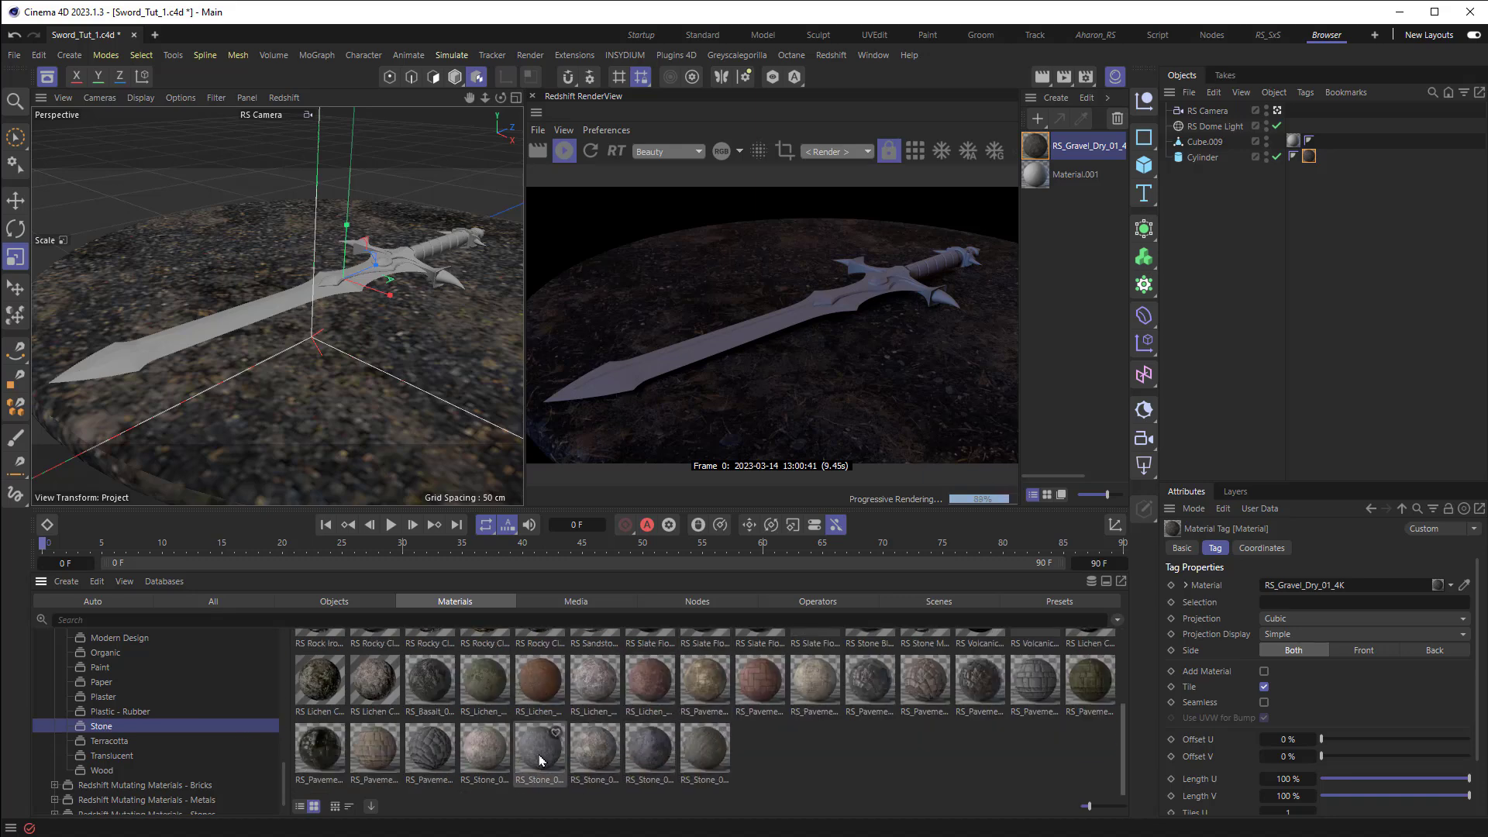
pyautogui.moveTo(534, 750); pyautogui.dragTo(1312, 165)
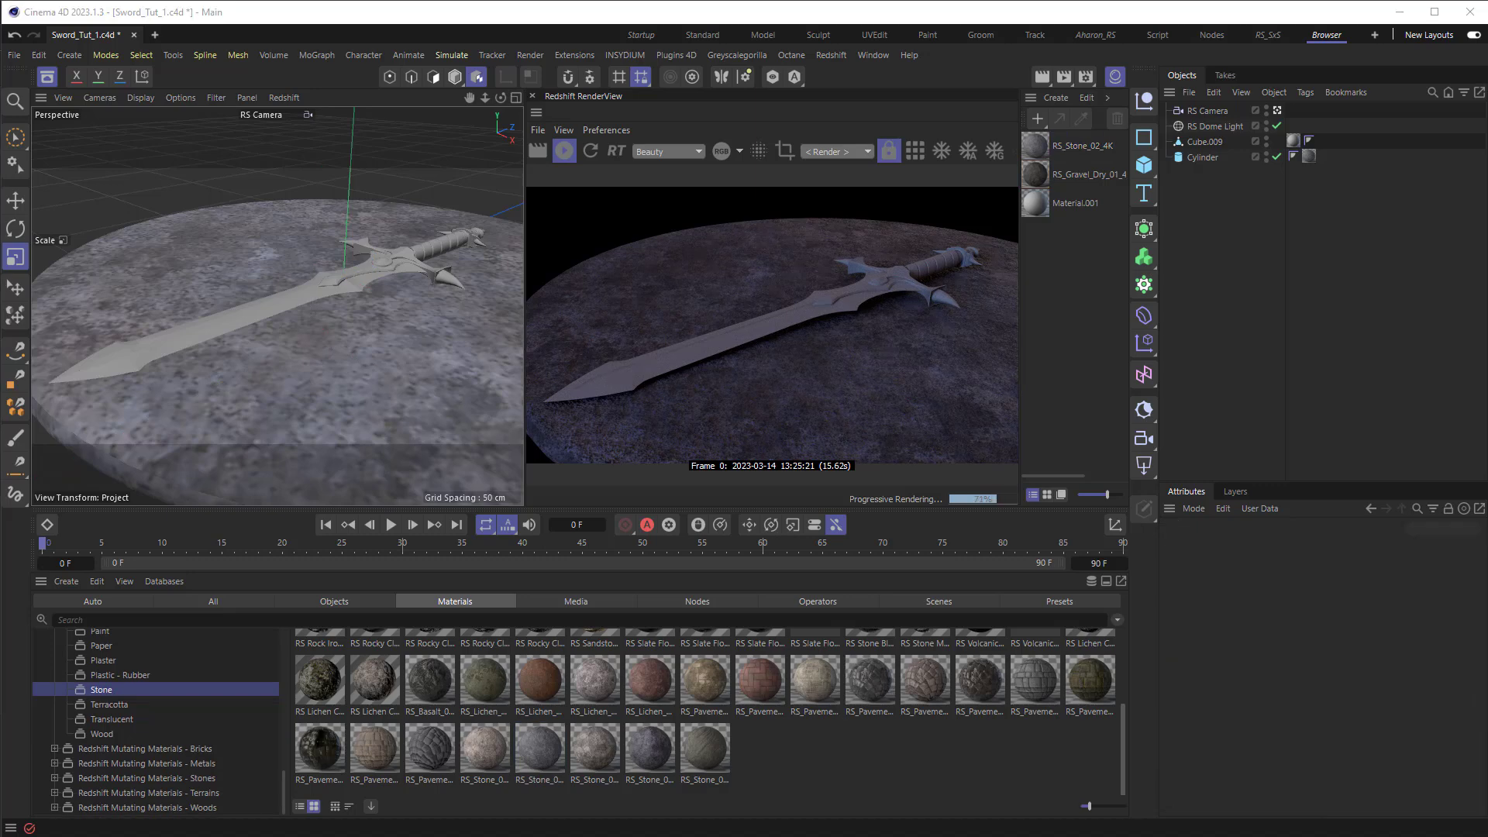
# Apply RS_Metal_Dented_01_4K from the Imperfect Materials Collection's Metal category to the sword and set its projection to Cubic
pyautogui.scroll(-4, 226, 701)
pyautogui.scroll(3, 226, 707)
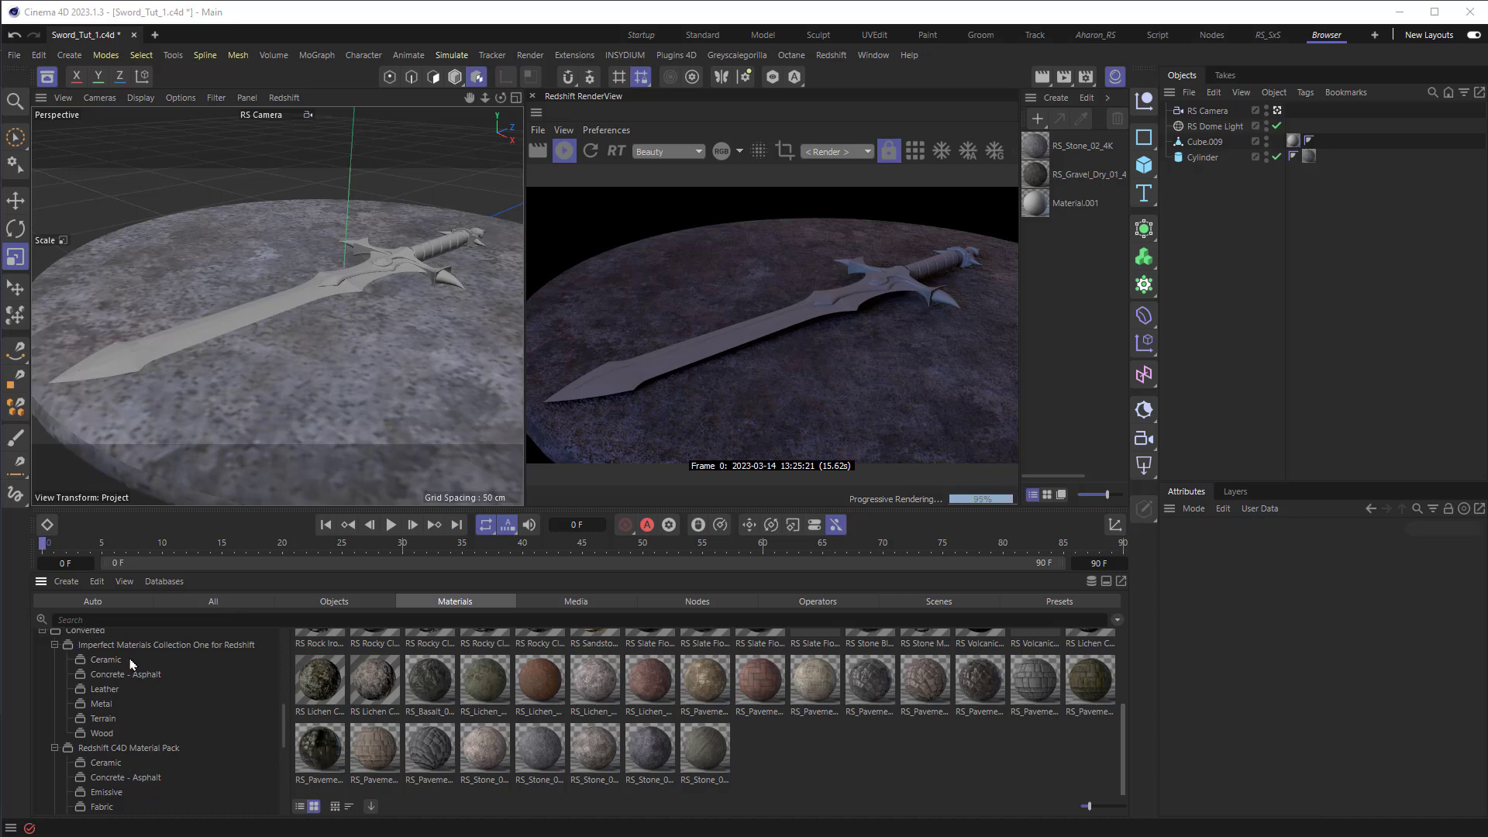
pyautogui.click(114, 704)
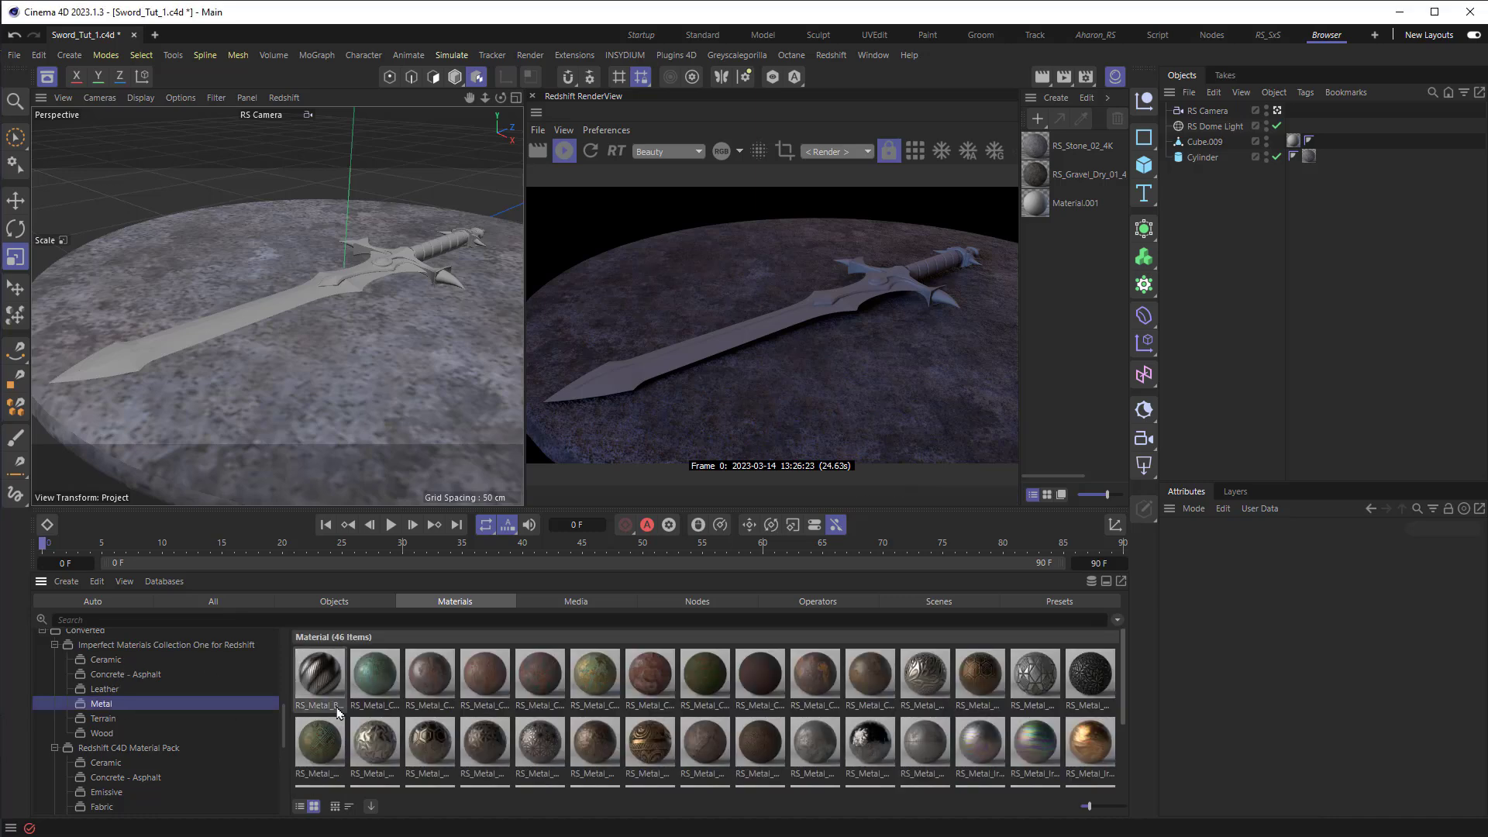
pyautogui.moveTo(815, 741); pyautogui.dragTo(198, 329)
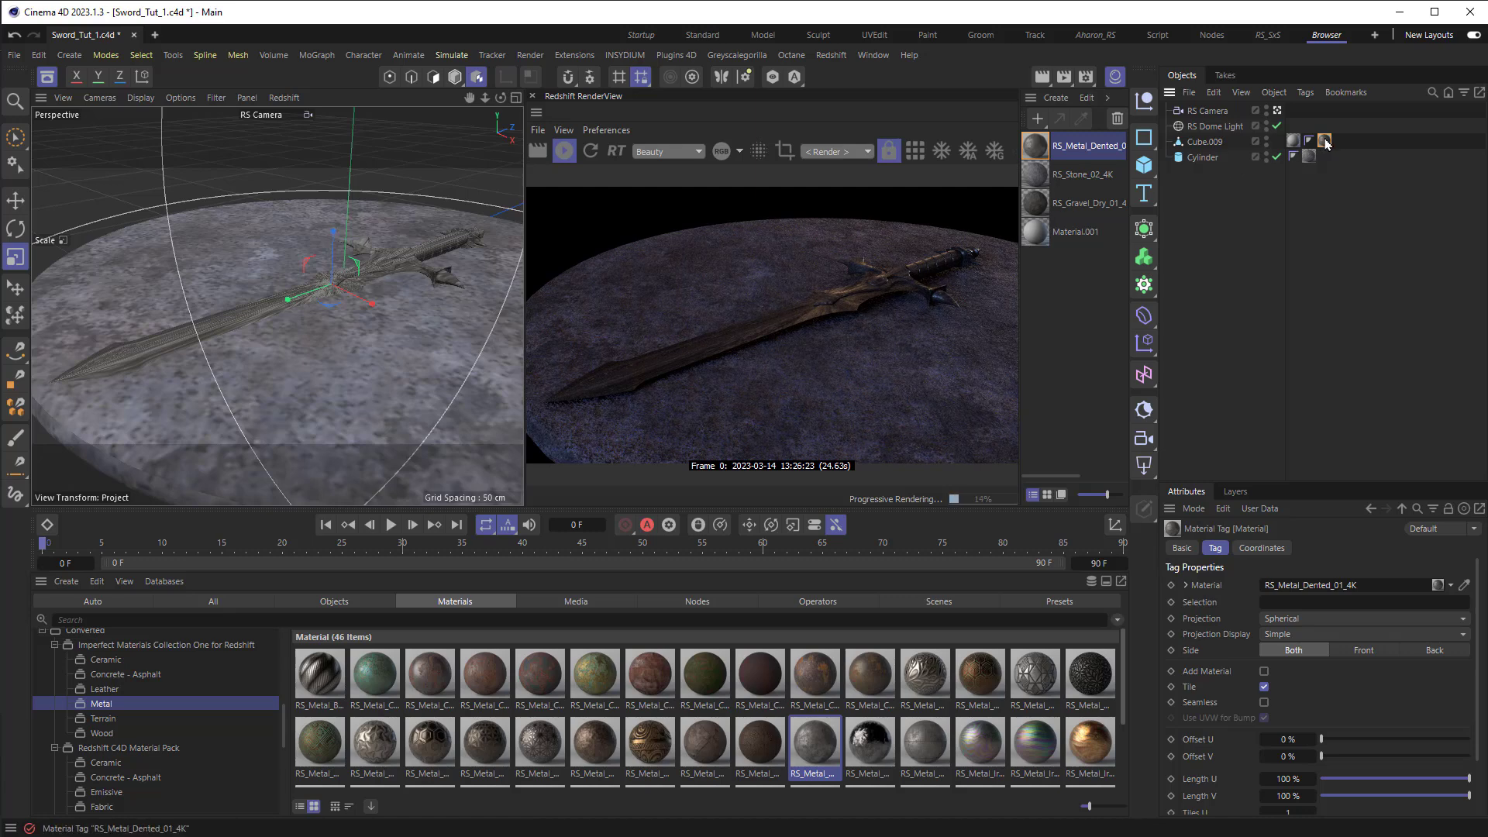
pyautogui.click(1312, 620)
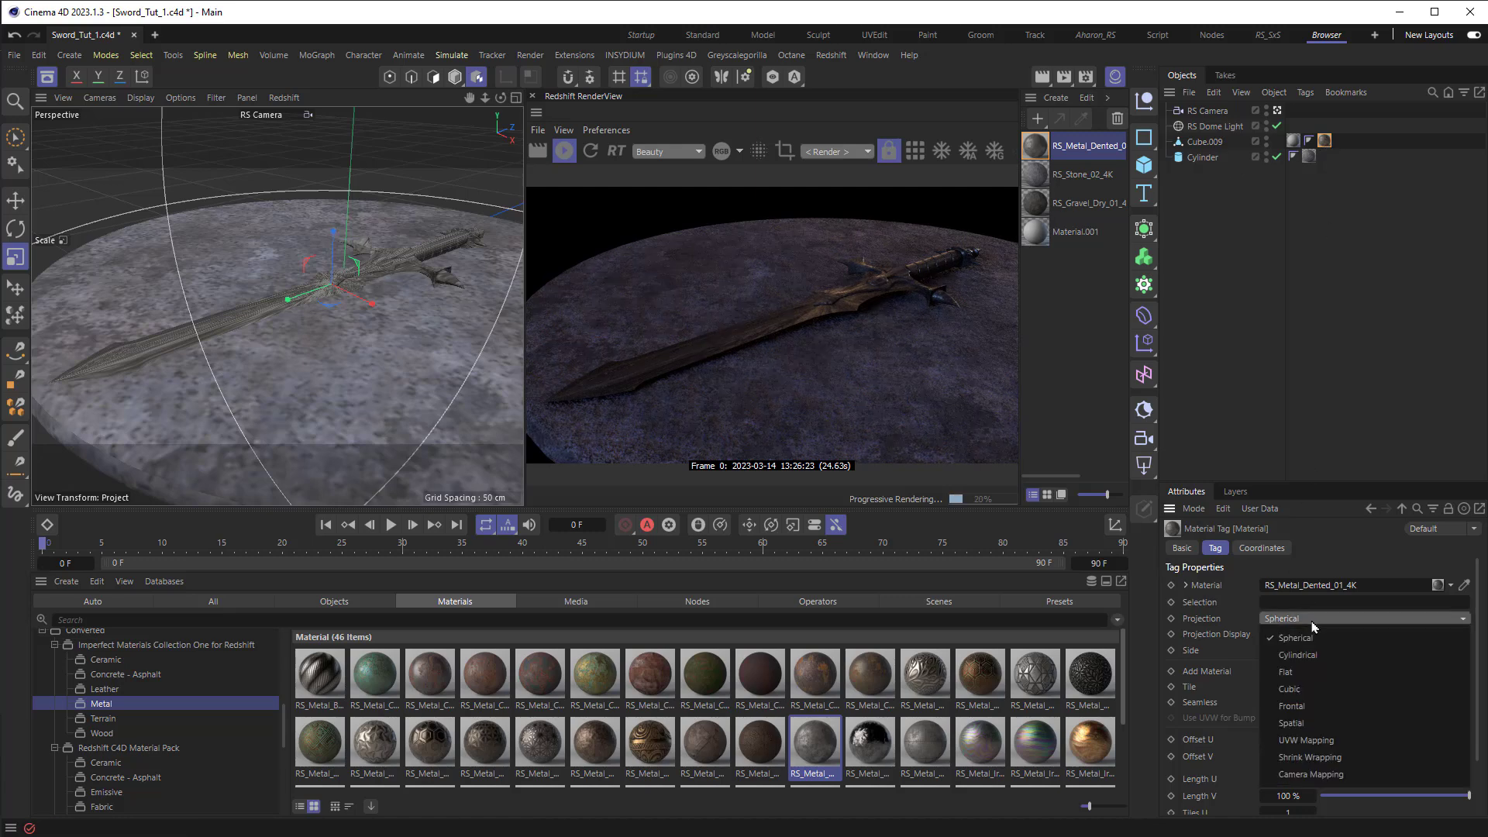
pyautogui.click(1308, 690)
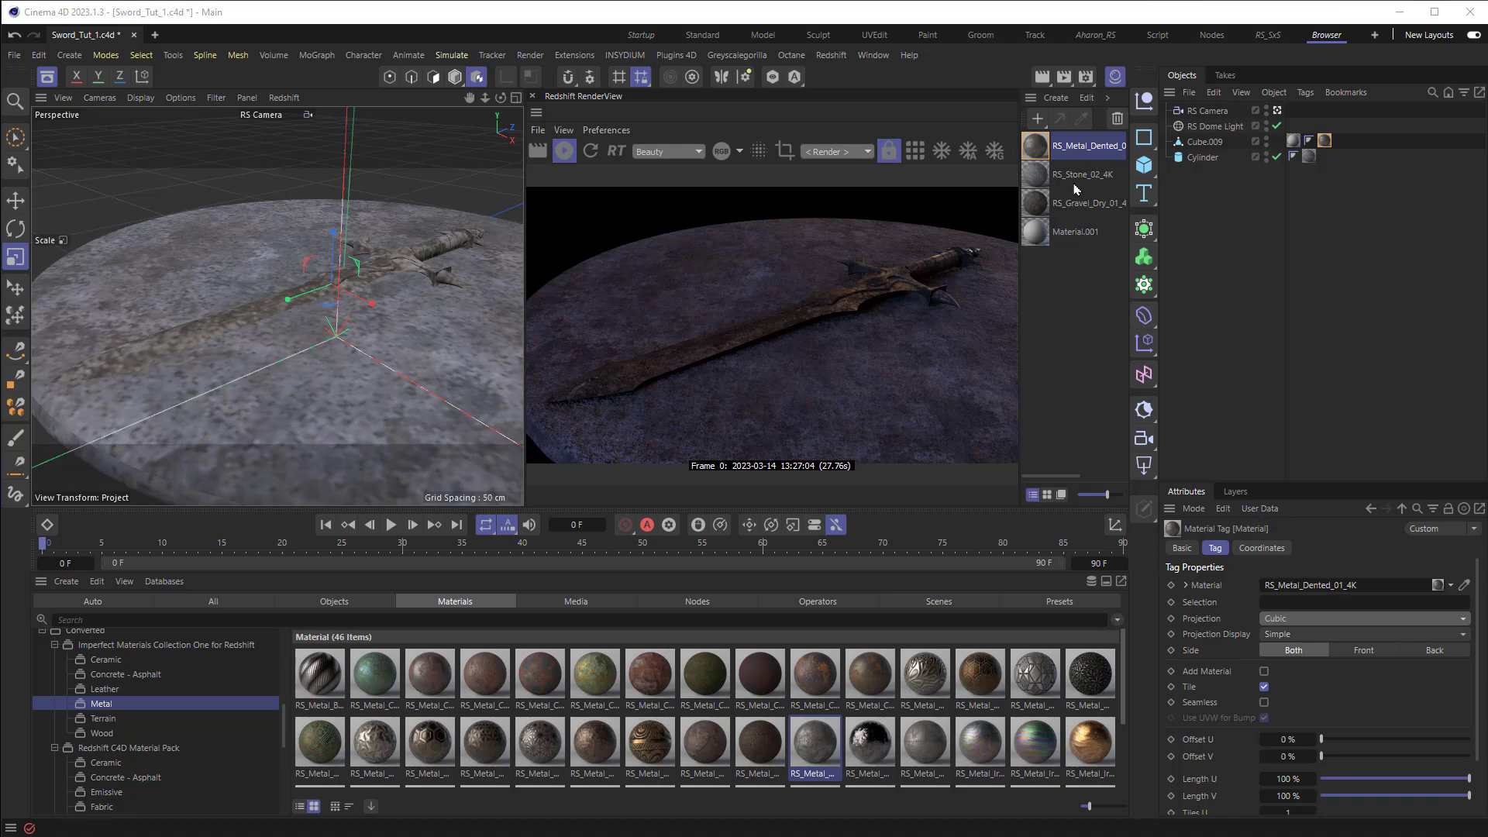
# Create a new Redshift standard material and look at its nodes in the Node Editor
pyautogui.click(1038, 119)
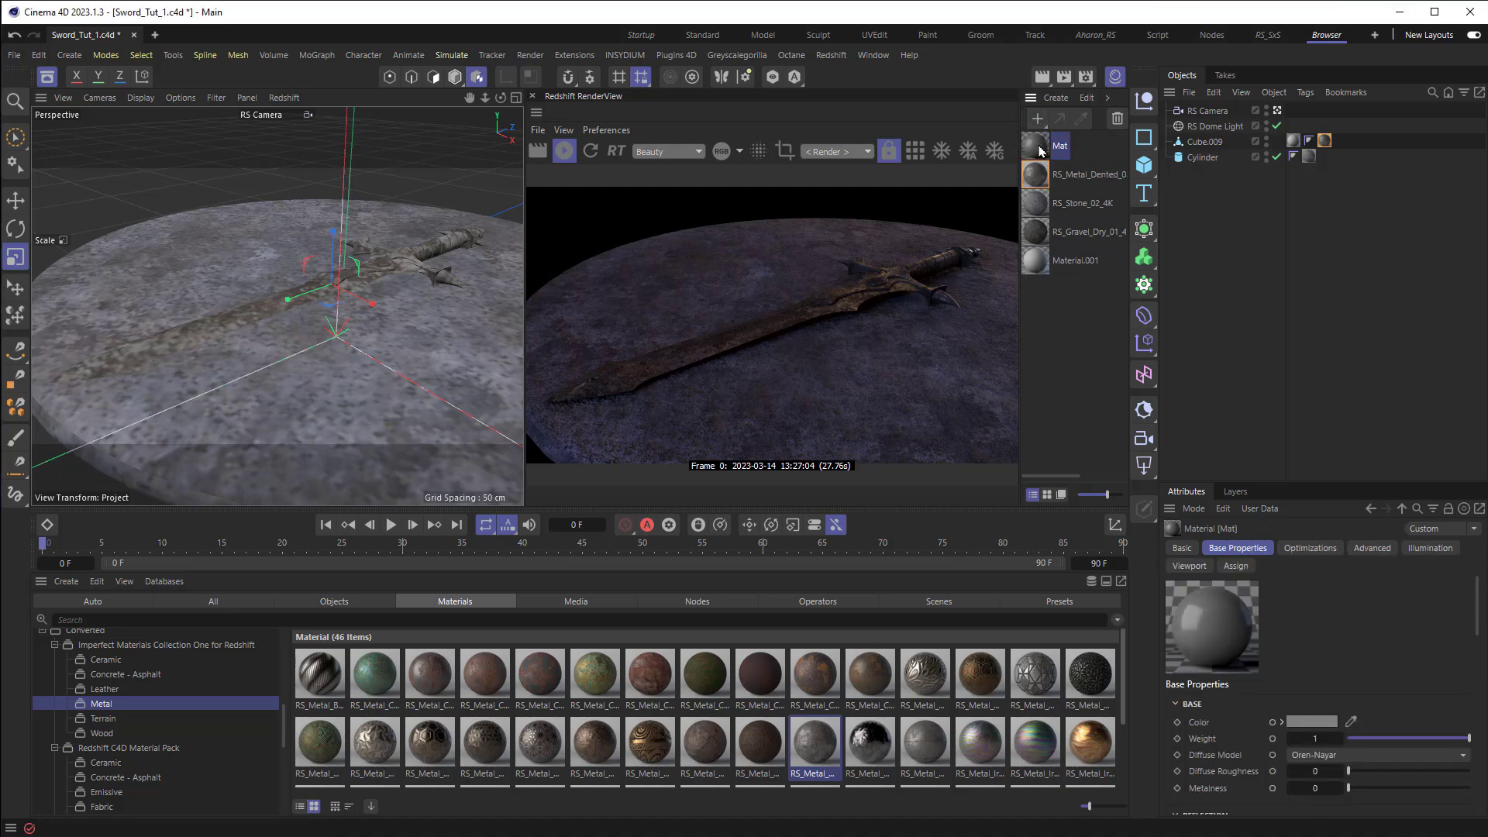
pyautogui.doubleClick(1038, 148)
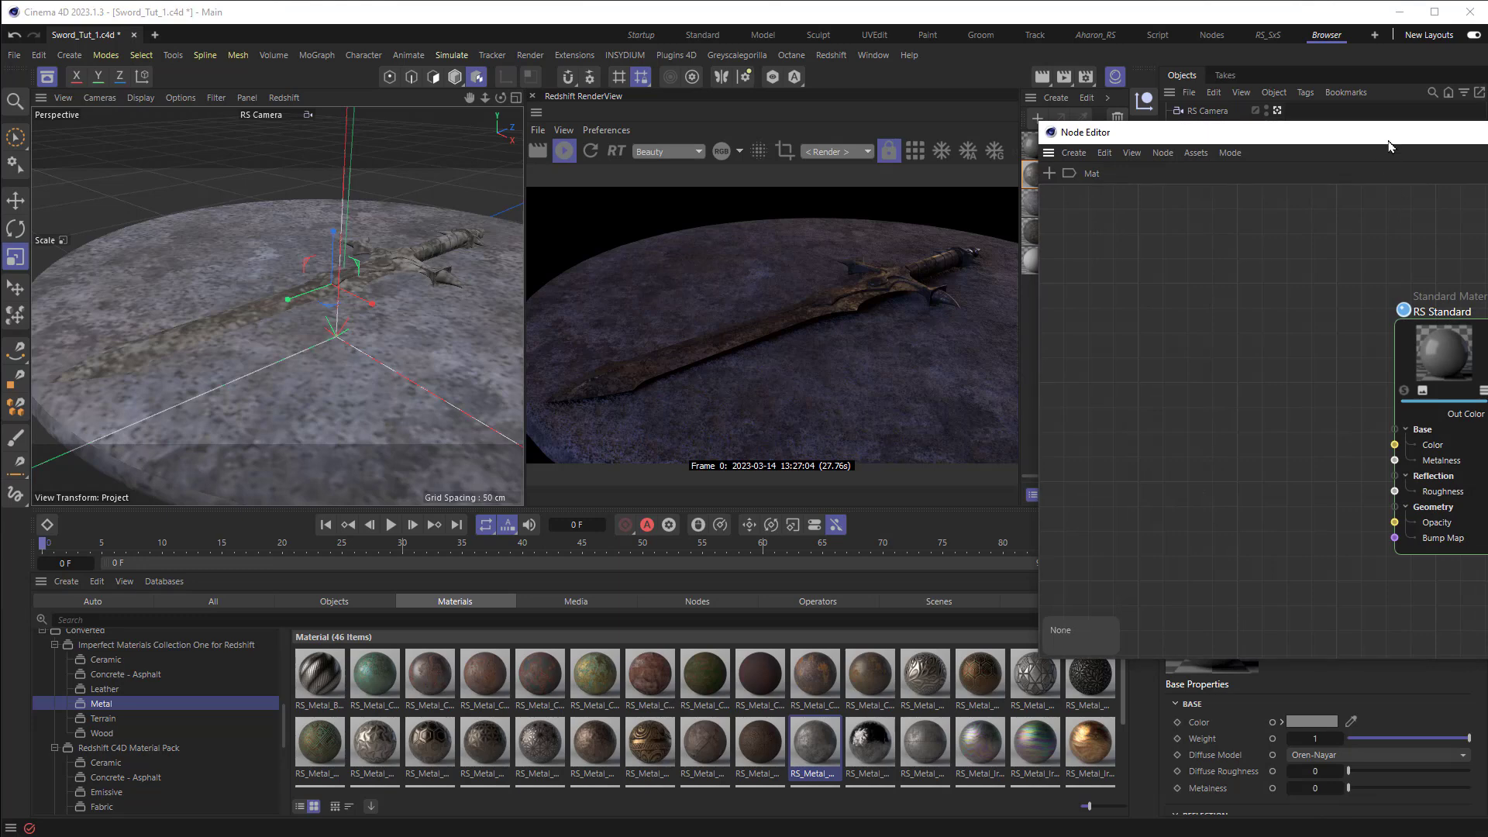
pyautogui.click(703, 282)
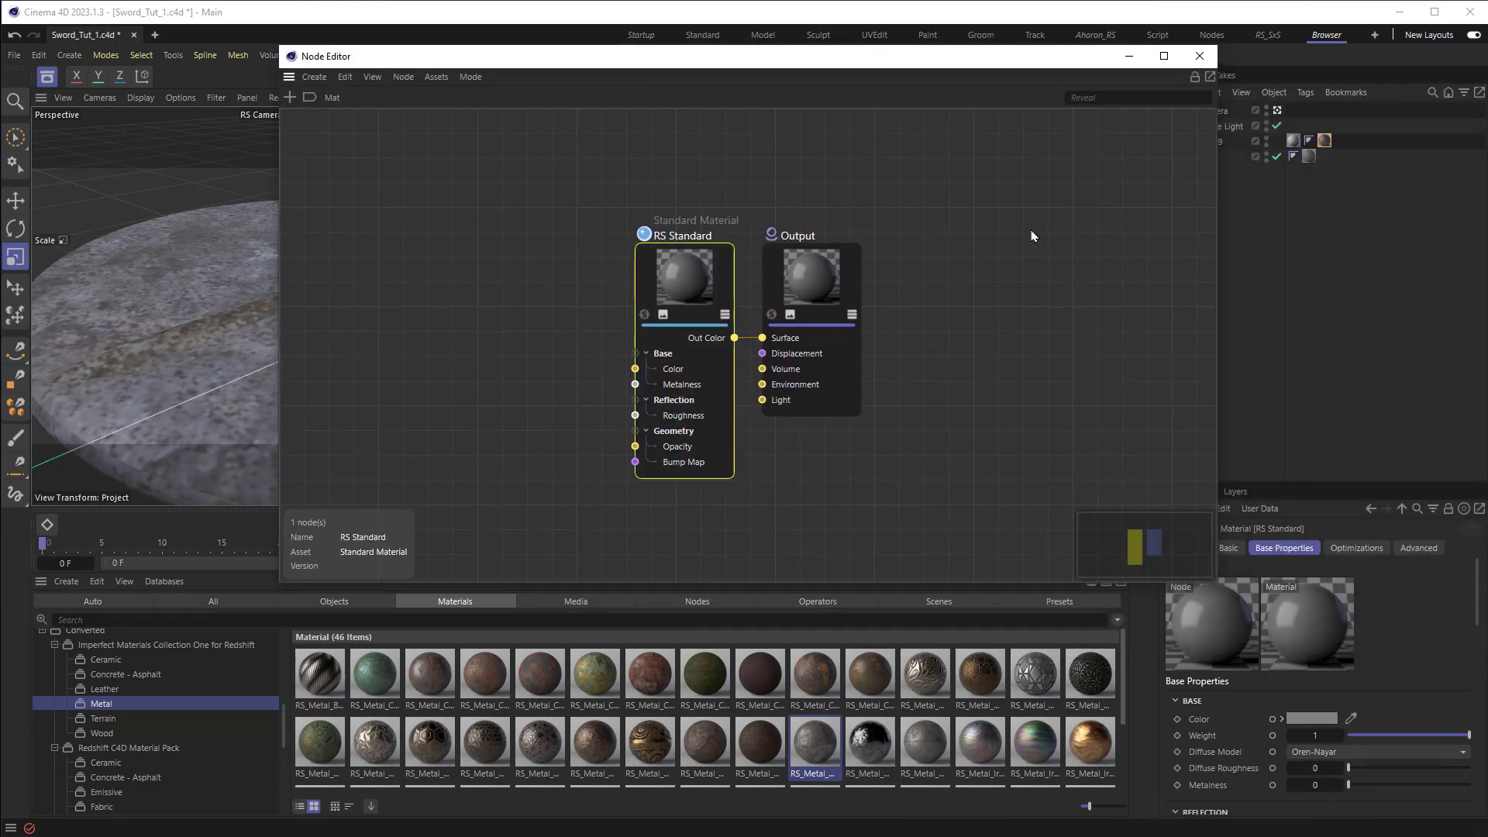
pyautogui.click(1198, 58)
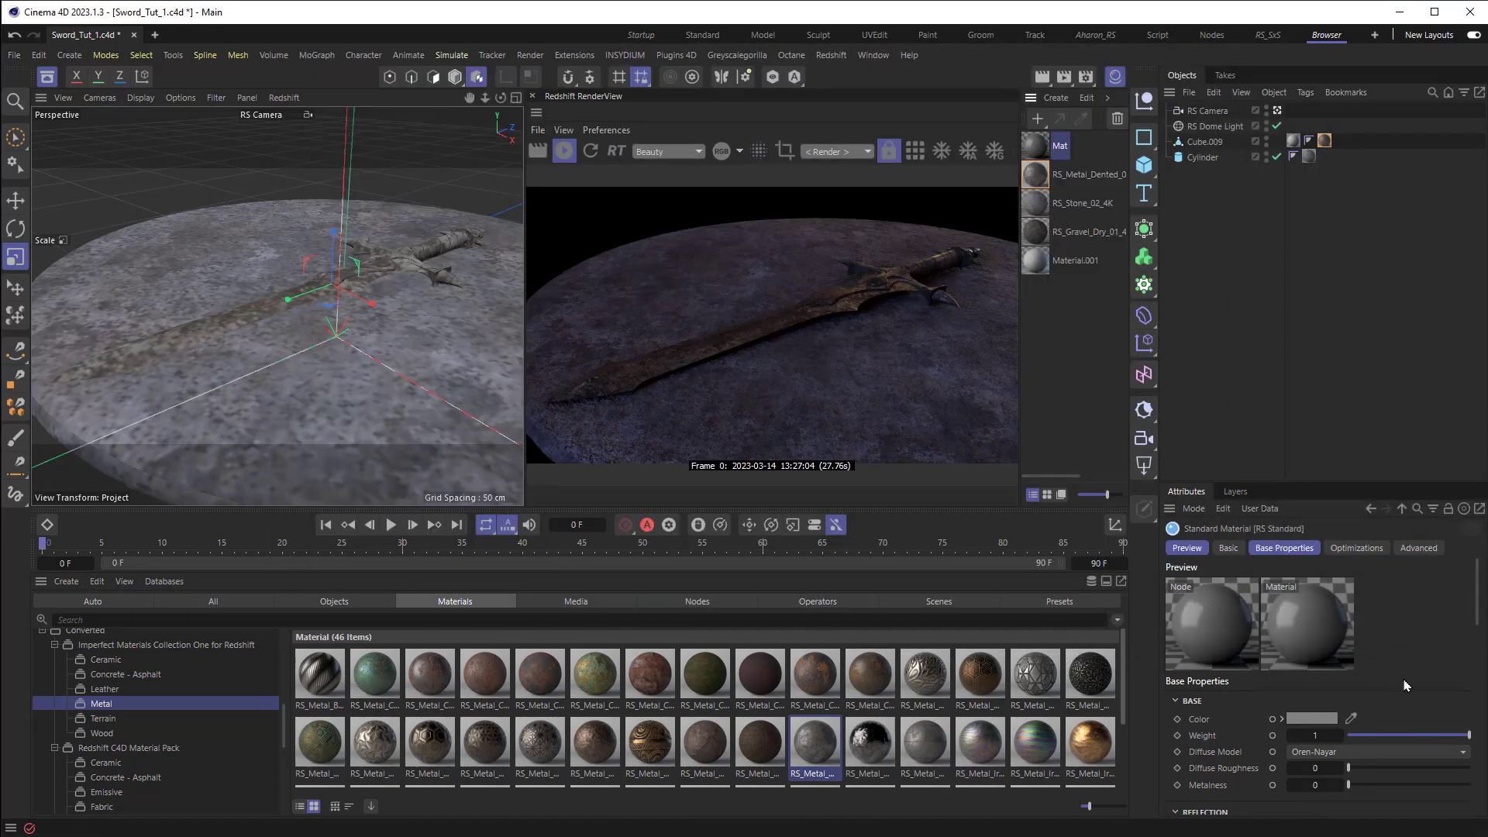
# Set both the base weight and the reflection weight of the new material to 0
pyautogui.moveTo(1374, 736); pyautogui.dragTo(1323, 737)
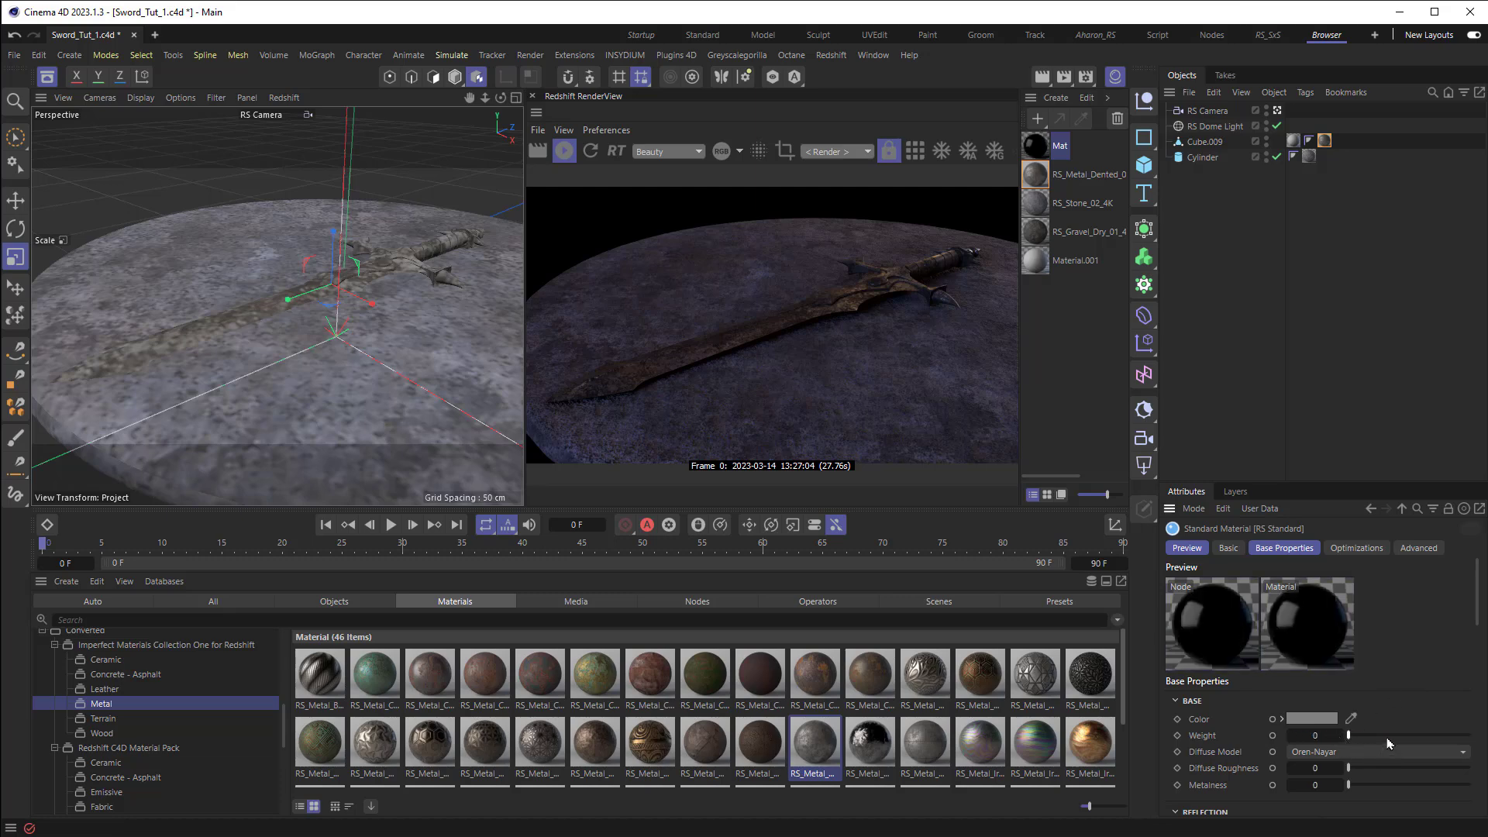
pyautogui.scroll(-2, 1390, 732)
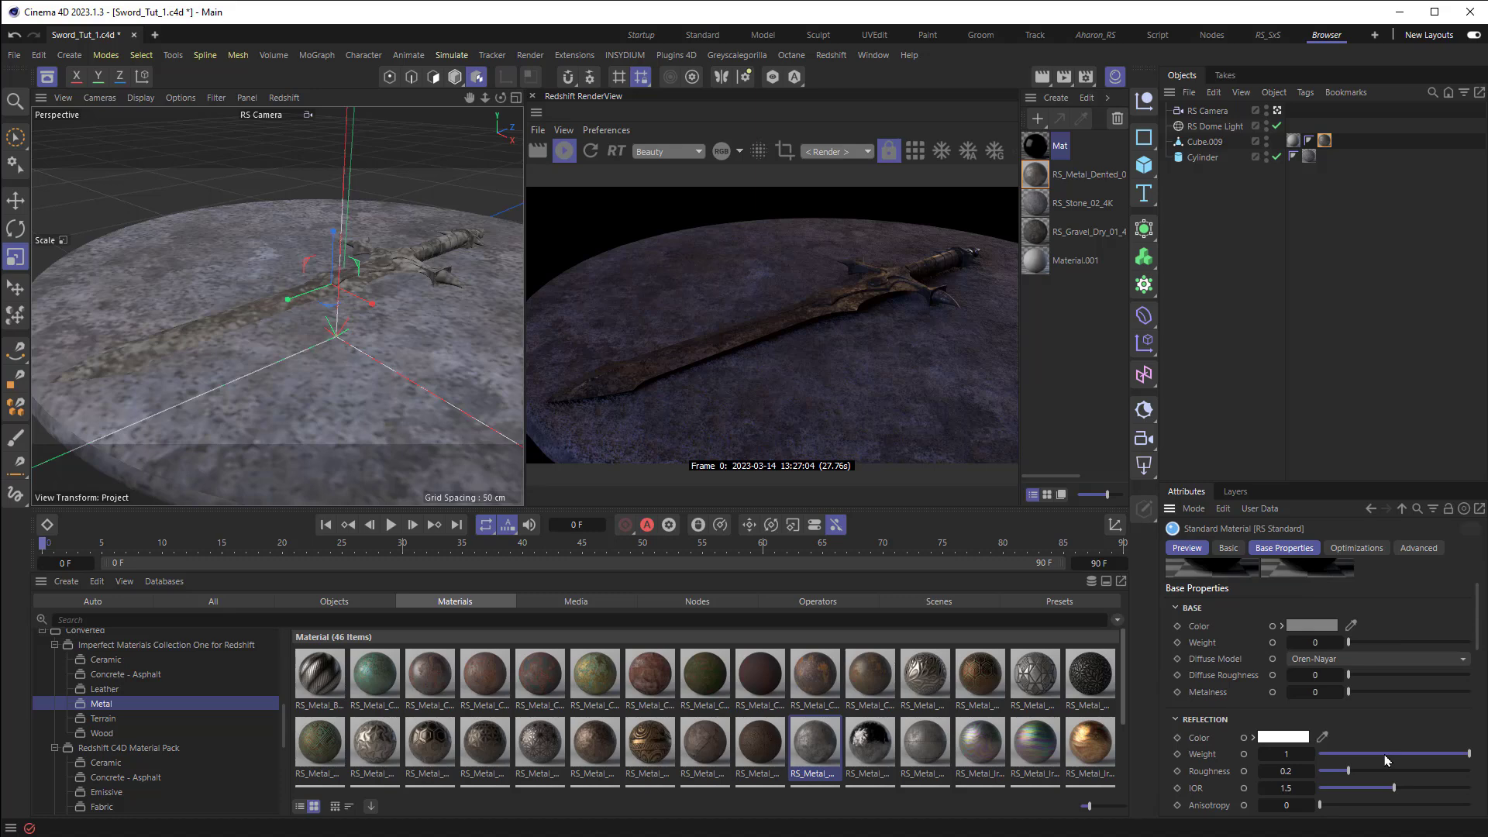
pyautogui.moveTo(1381, 761); pyautogui.dragTo(1286, 759)
# Set the new material's emission color to orange, RGB 255, 42, 0
pyautogui.scroll(-4, 1422, 742)
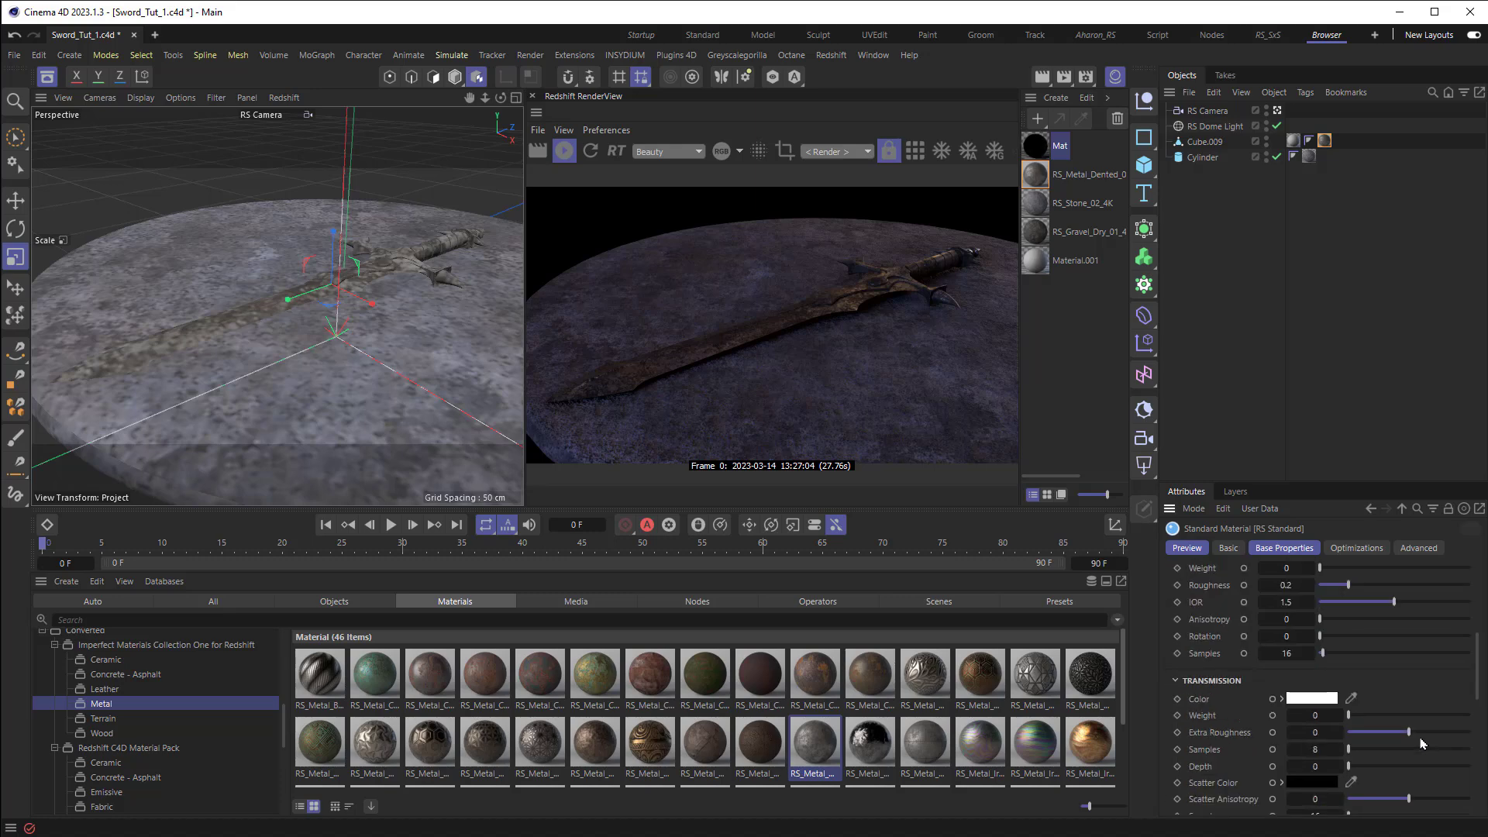
pyautogui.scroll(-2, 1422, 743)
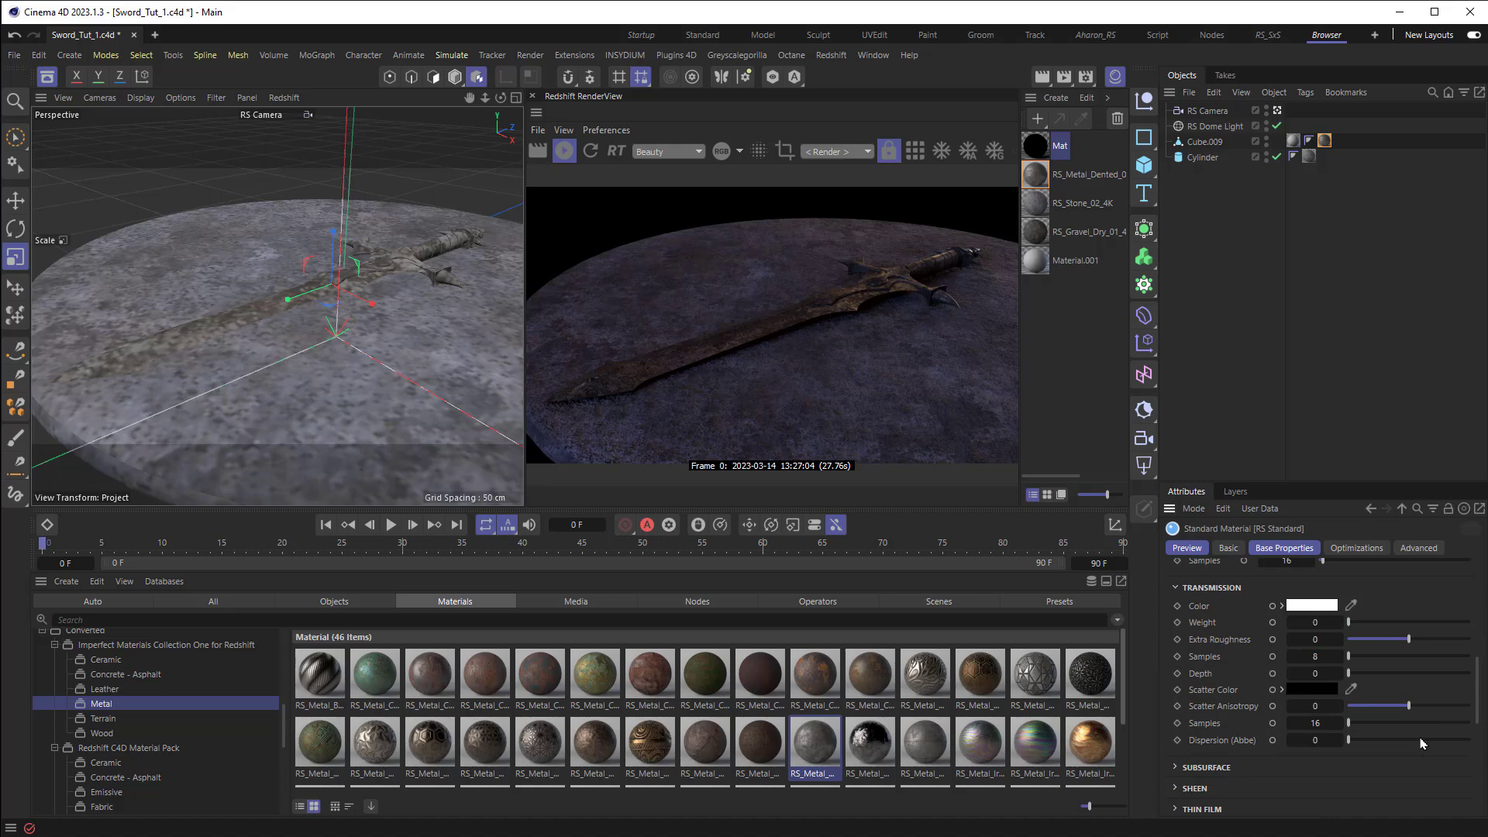
pyautogui.scroll(-5, 1422, 743)
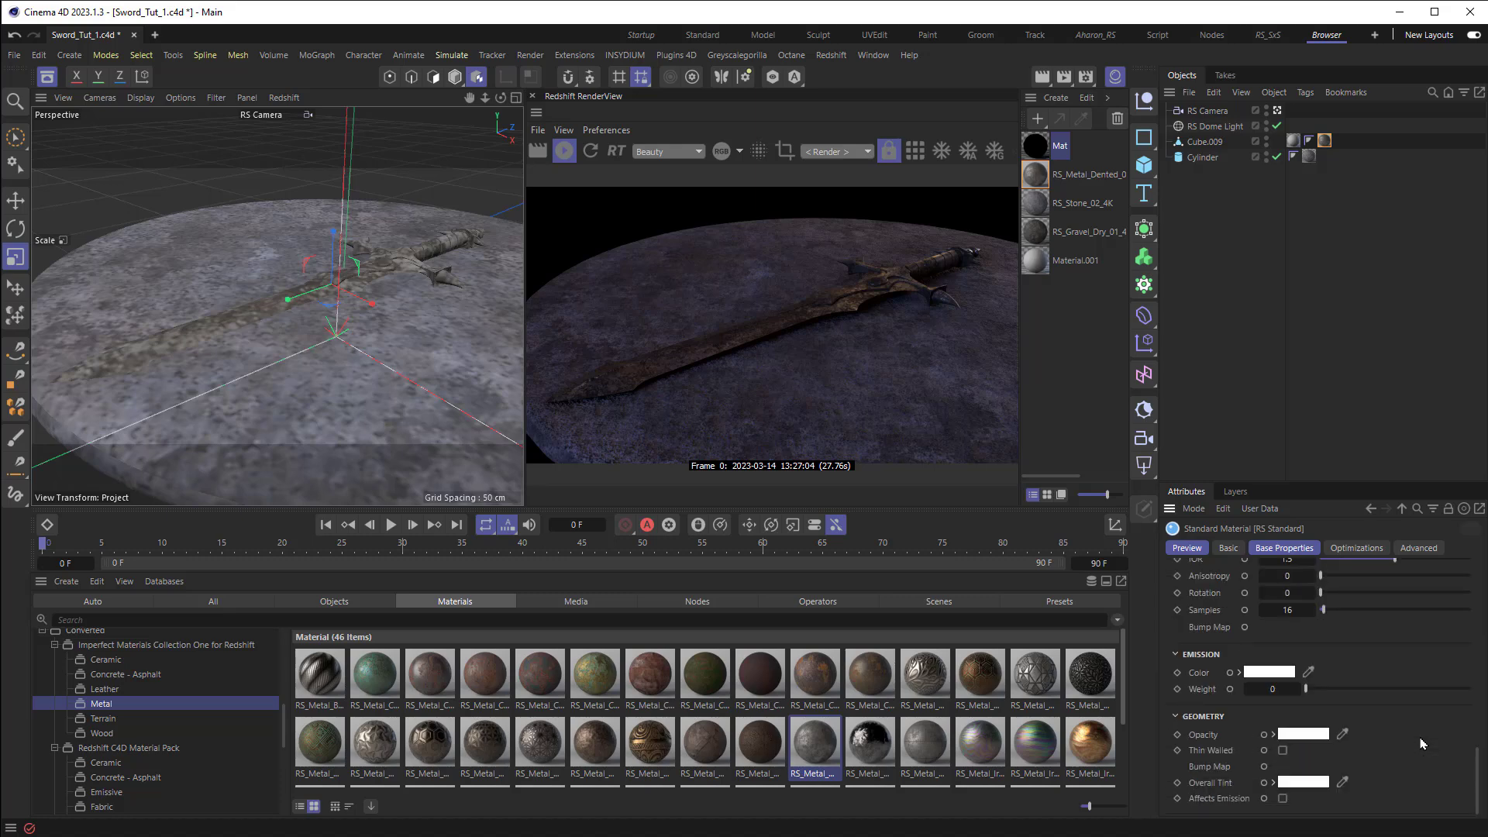
pyautogui.click(1284, 674)
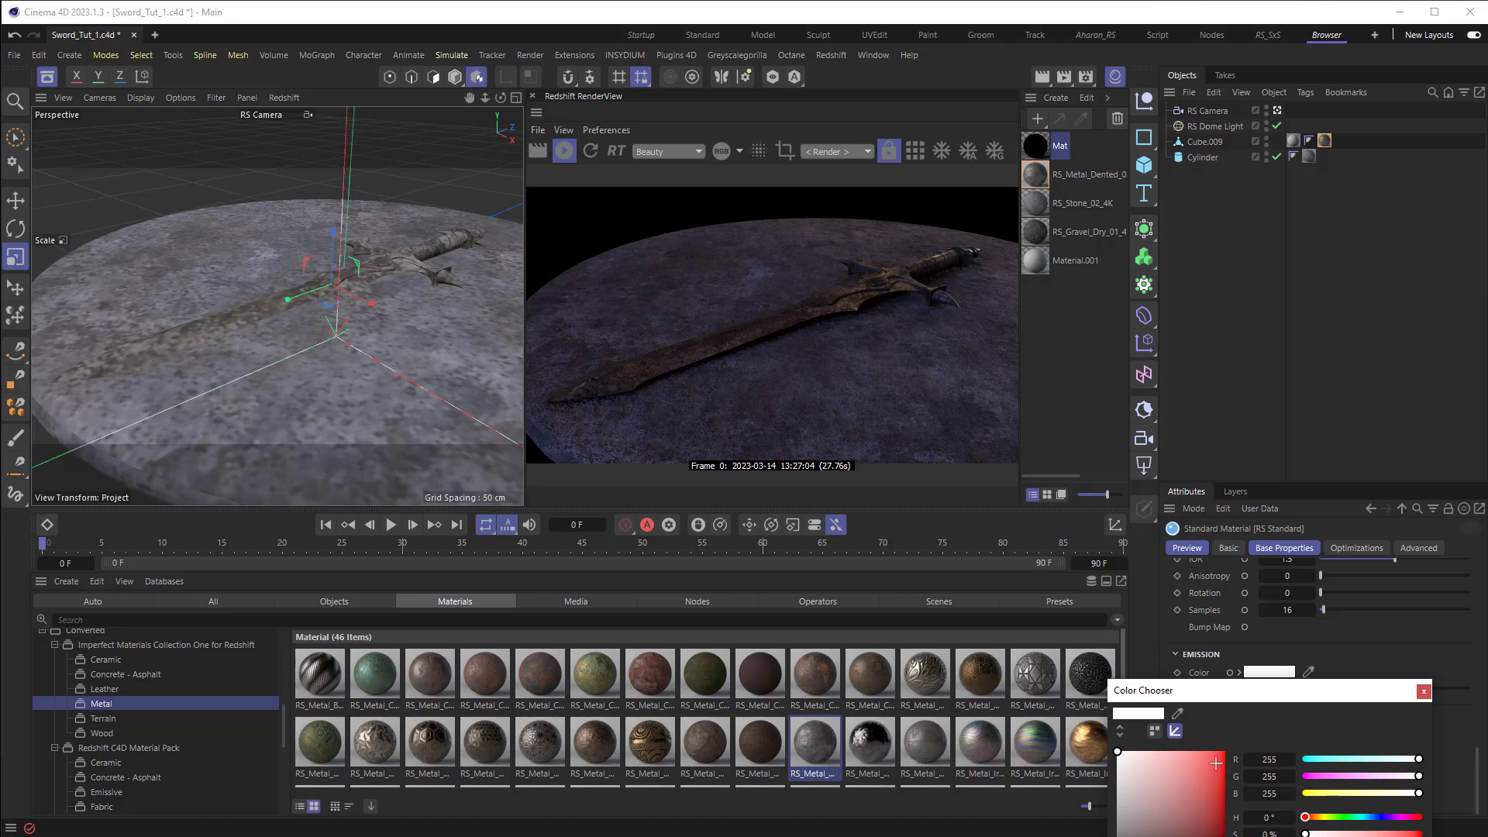
pyautogui.moveTo(1243, 692); pyautogui.dragTo(1086, 537)
pyautogui.click(1160, 663)
pyautogui.moveTo(1160, 665); pyautogui.dragTo(1154, 665)
pyautogui.click(1069, 597)
pyautogui.moveTo(1115, 620); pyautogui.dragTo(1091, 620)
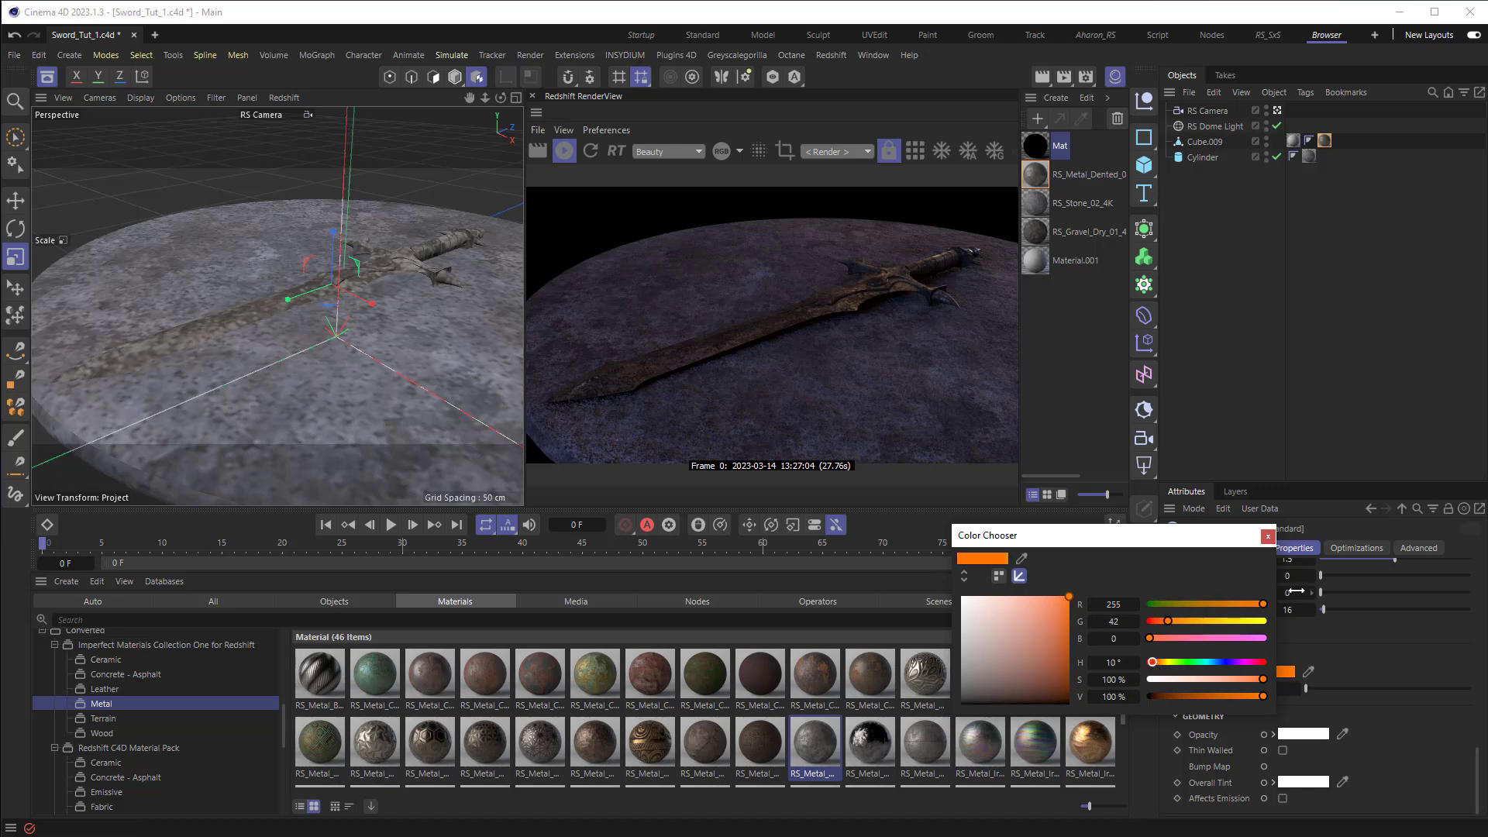
pyautogui.click(1268, 536)
# Set the emission weight to 2 and apply the orange emissive material to the sword
pyautogui.click(1275, 689)
pyautogui.write('2')
pyautogui.press('Return')
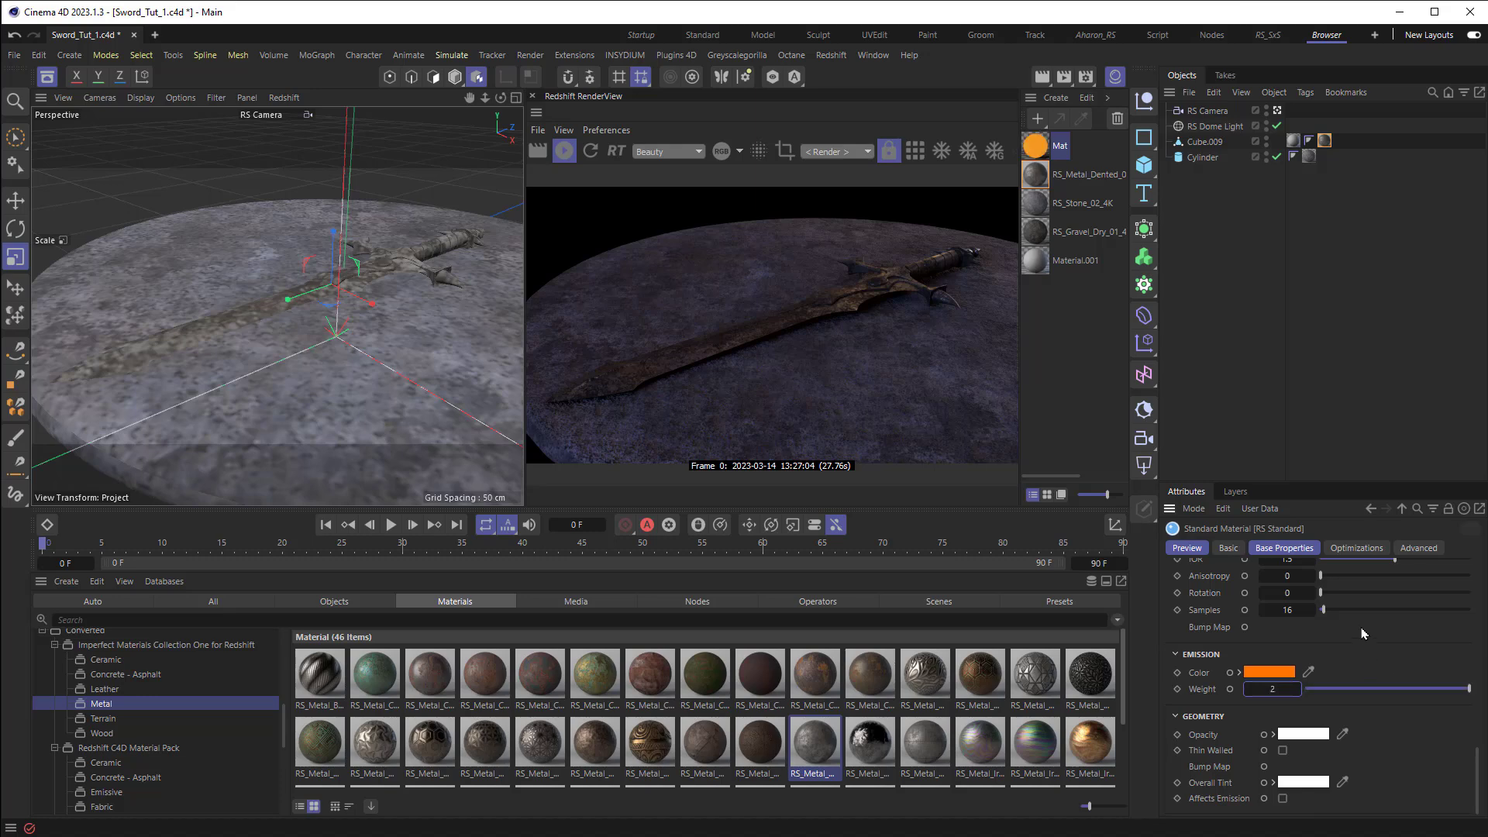
pyautogui.moveTo(1037, 148); pyautogui.dragTo(1202, 148)
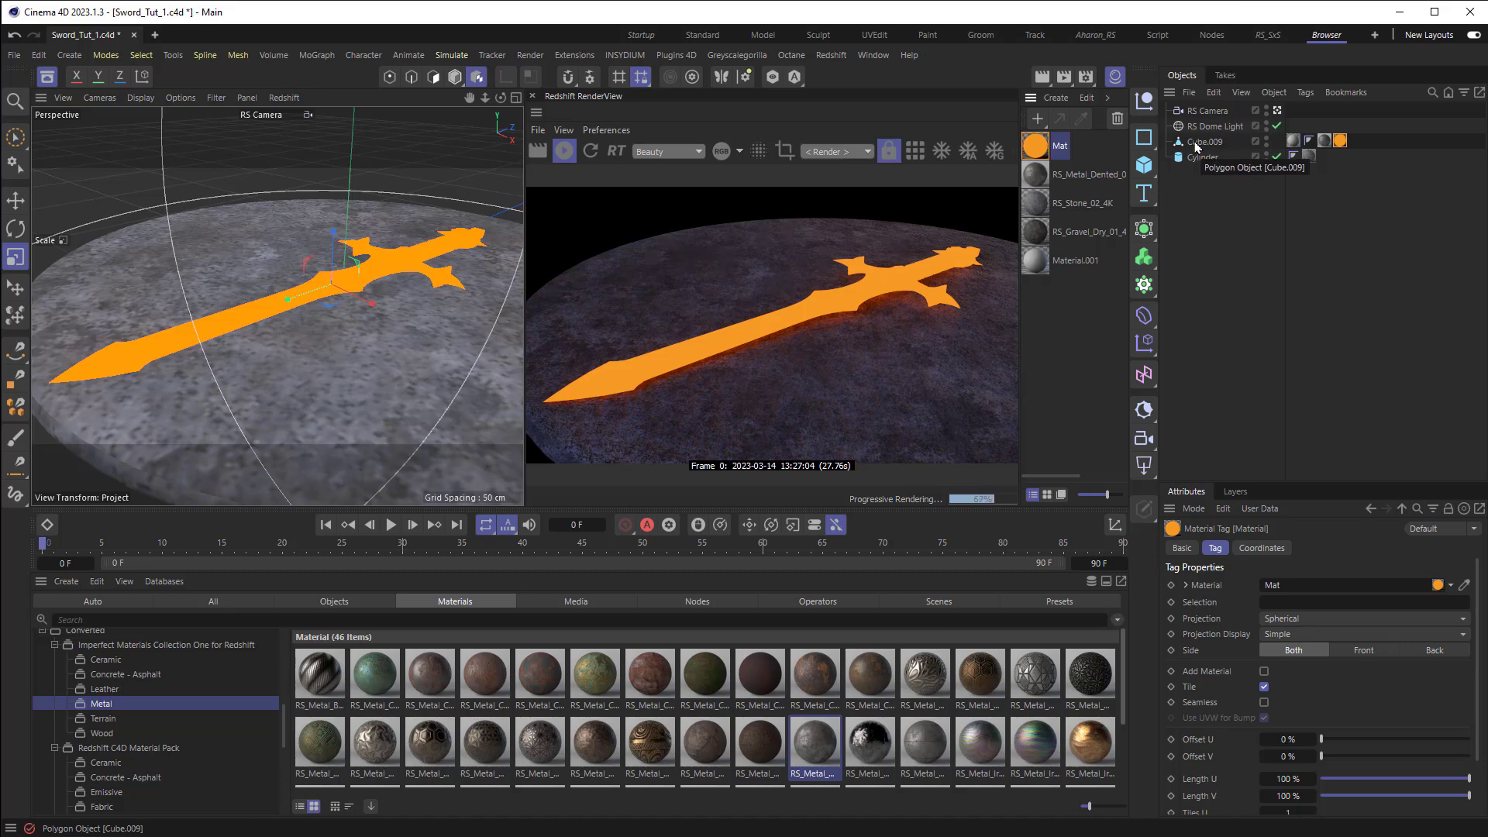
# Add a Ramp node to the emissive material and connect its Out Color to the RS Standard node's Opacity
pyautogui.doubleClick(1038, 148)
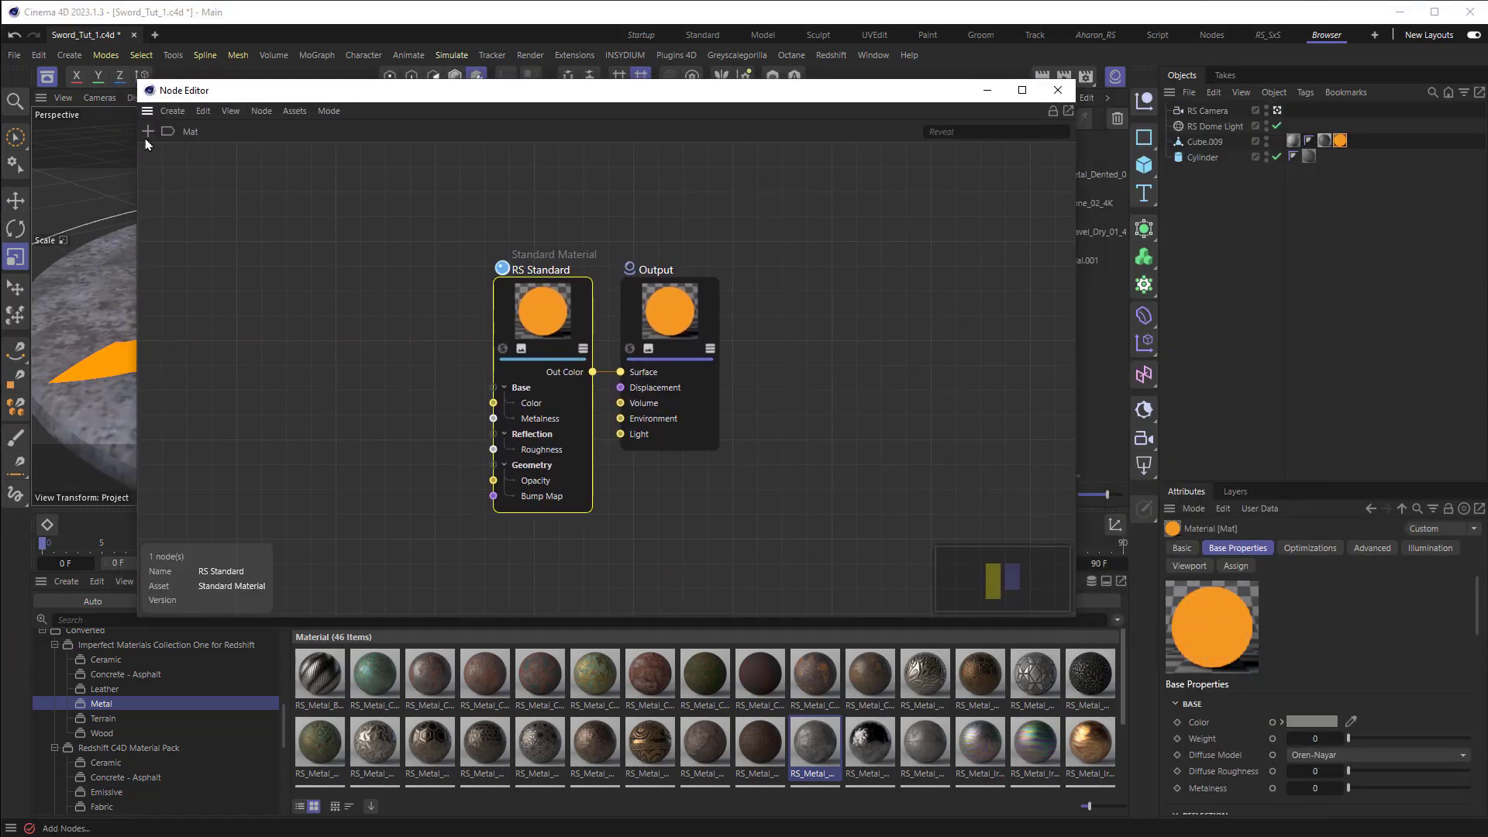
pyautogui.click(147, 132)
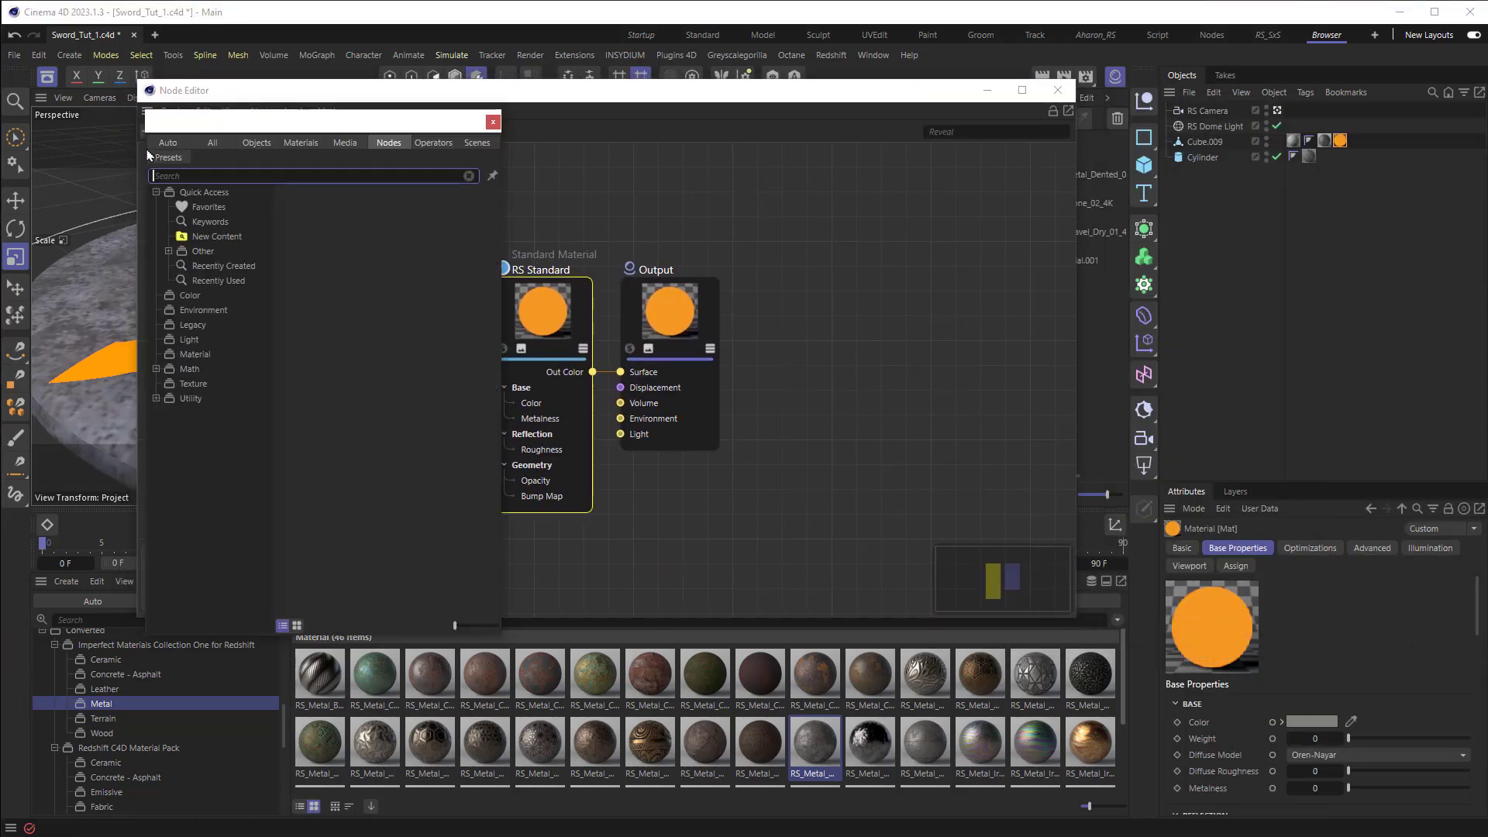
pyautogui.write('ramp')
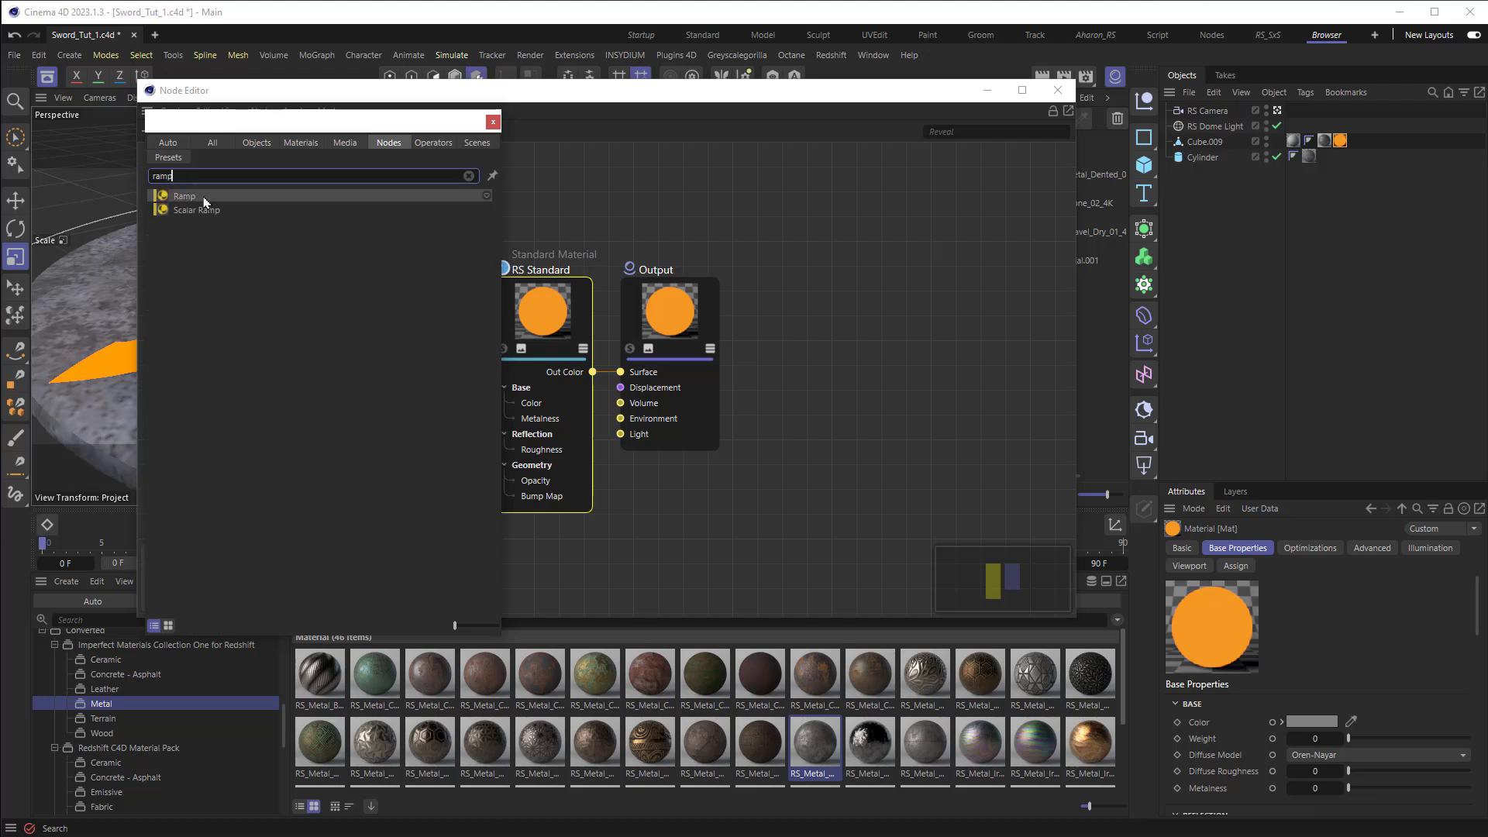
pyautogui.doubleClick(206, 201)
pyautogui.click(336, 274)
pyautogui.moveTo(337, 274); pyautogui.dragTo(286, 298)
pyautogui.moveTo(371, 367); pyautogui.dragTo(493, 480)
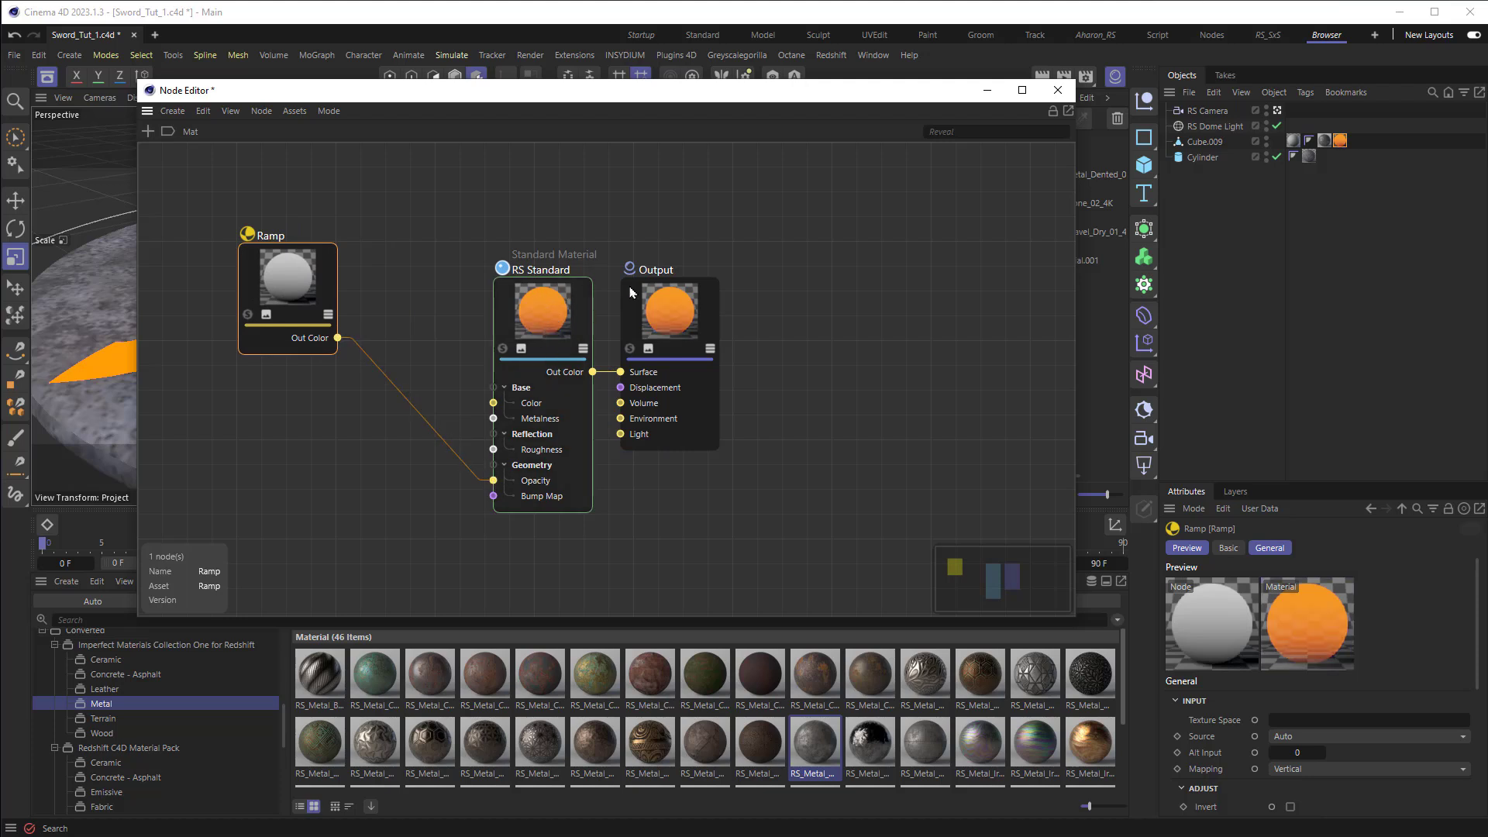
# Close the node graph and set the projection of the sword's orange emissive material tag to Flat
pyautogui.click(1057, 90)
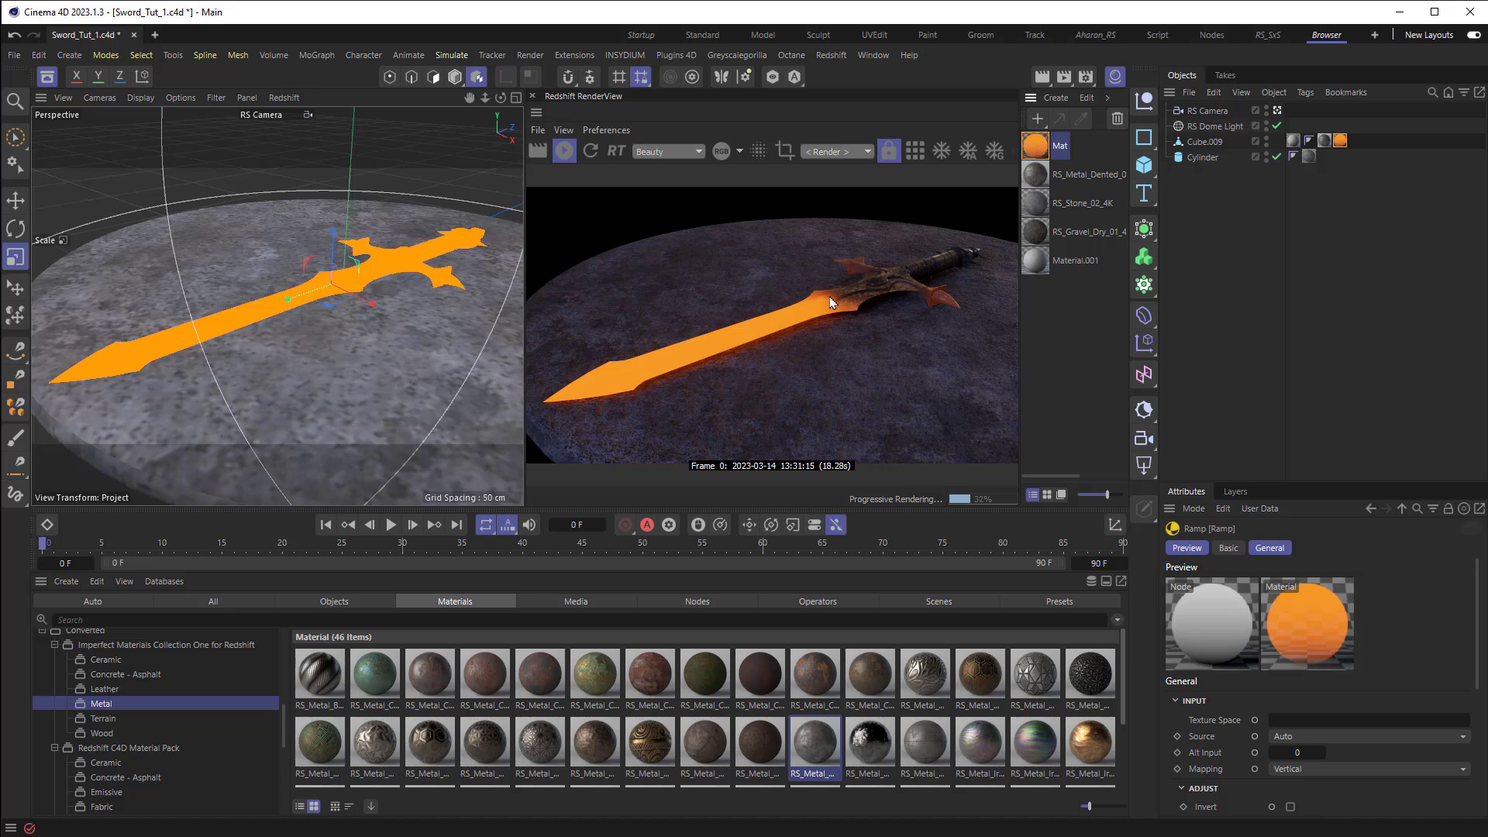
pyautogui.click(1340, 141)
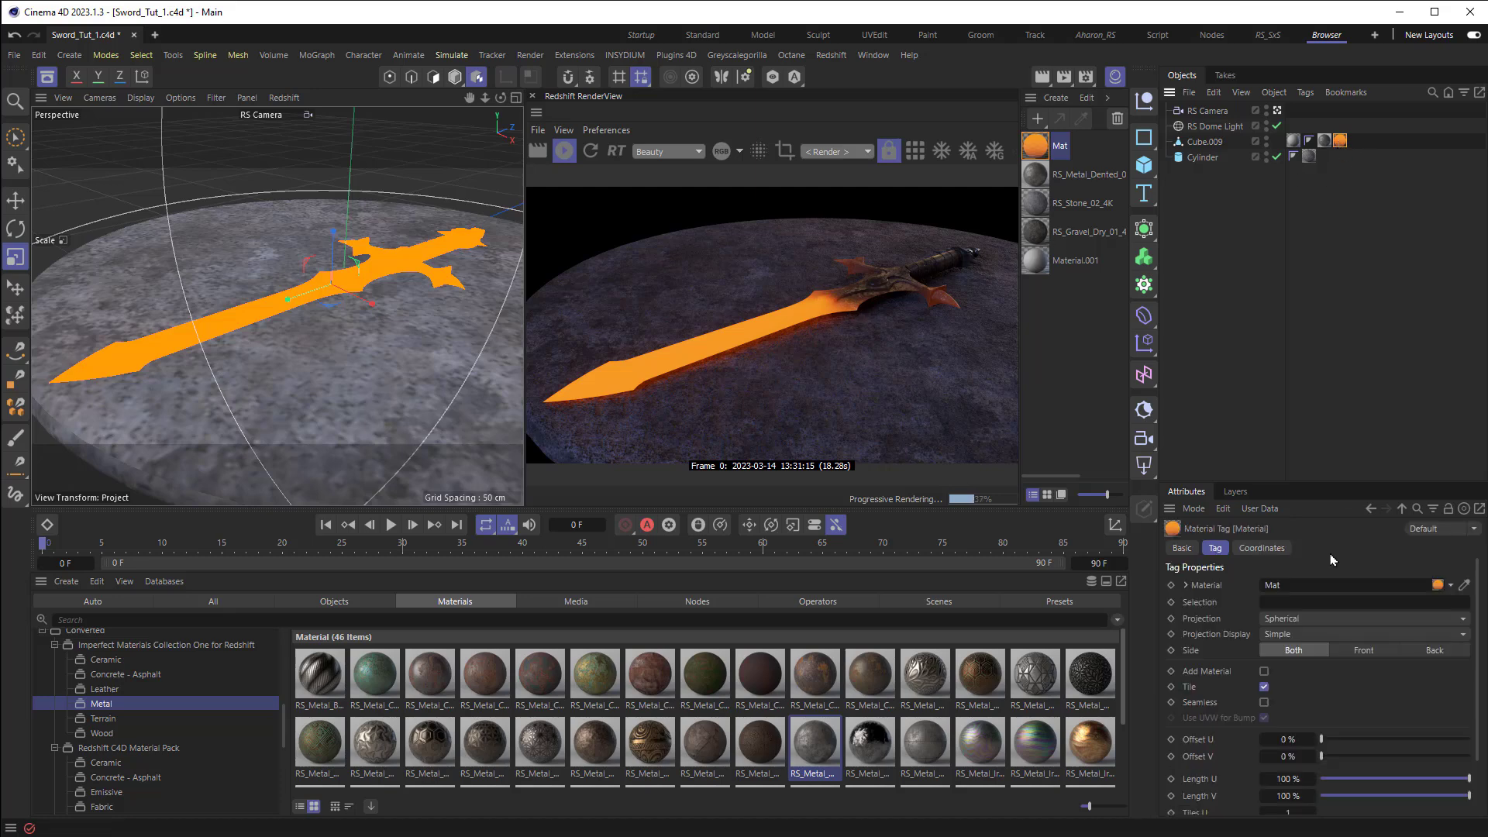
pyautogui.click(1296, 621)
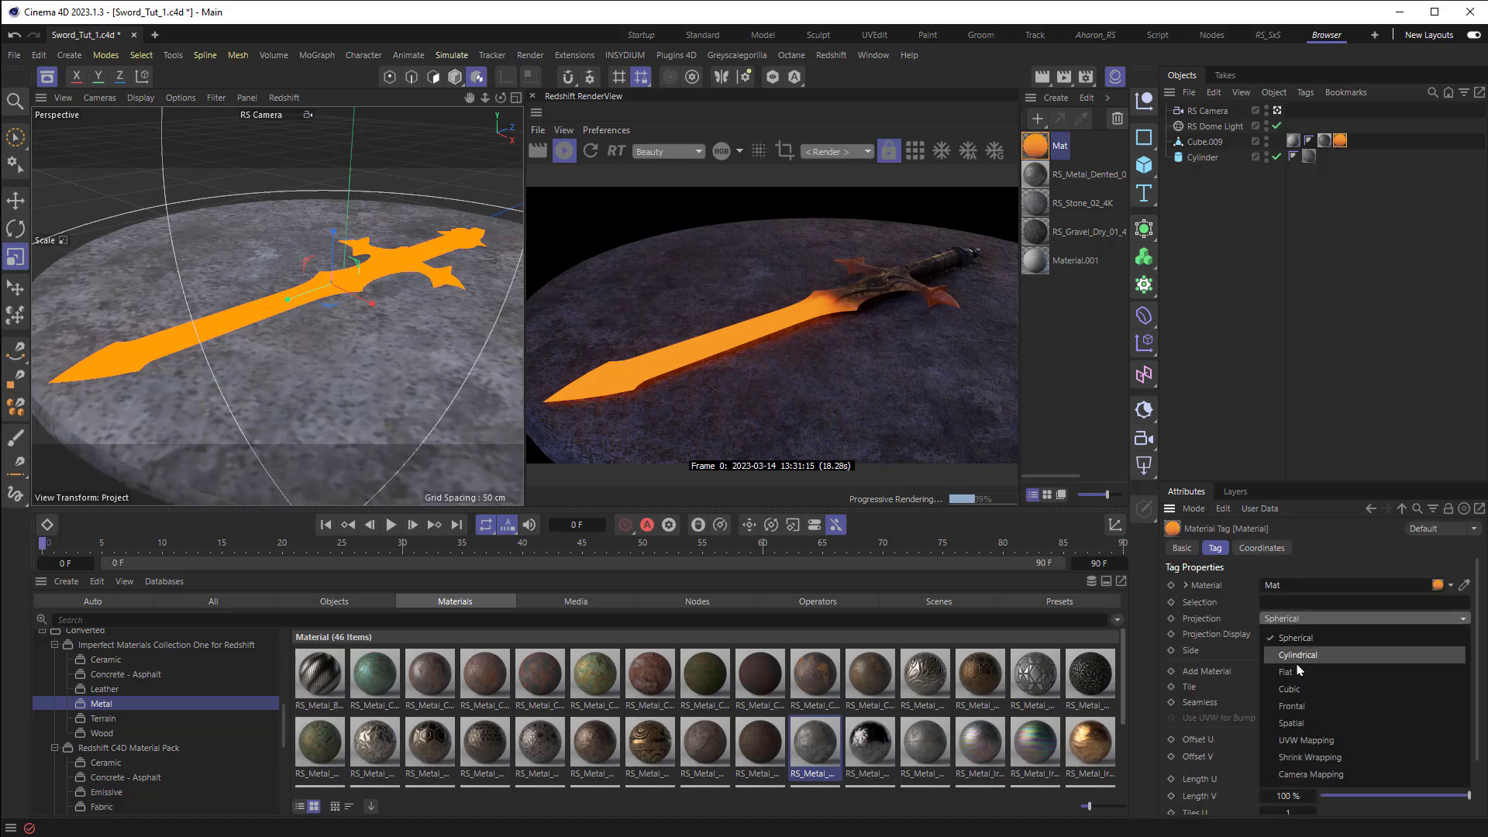
pyautogui.click(1285, 672)
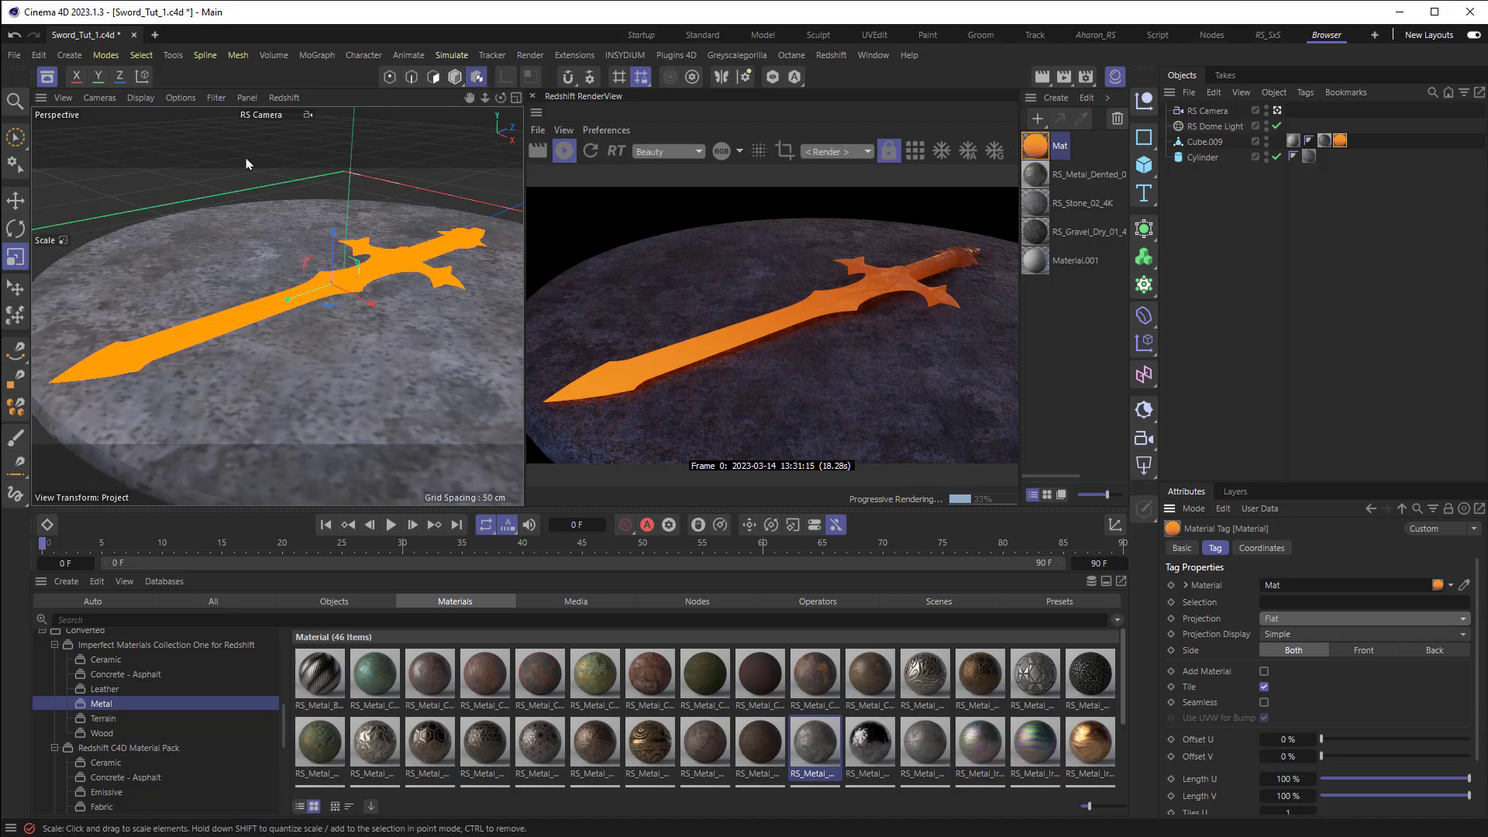
# Scale the emissive texture projection to about 47% along the sword's length and move it toward the blade tip
pyautogui.click(15, 259)
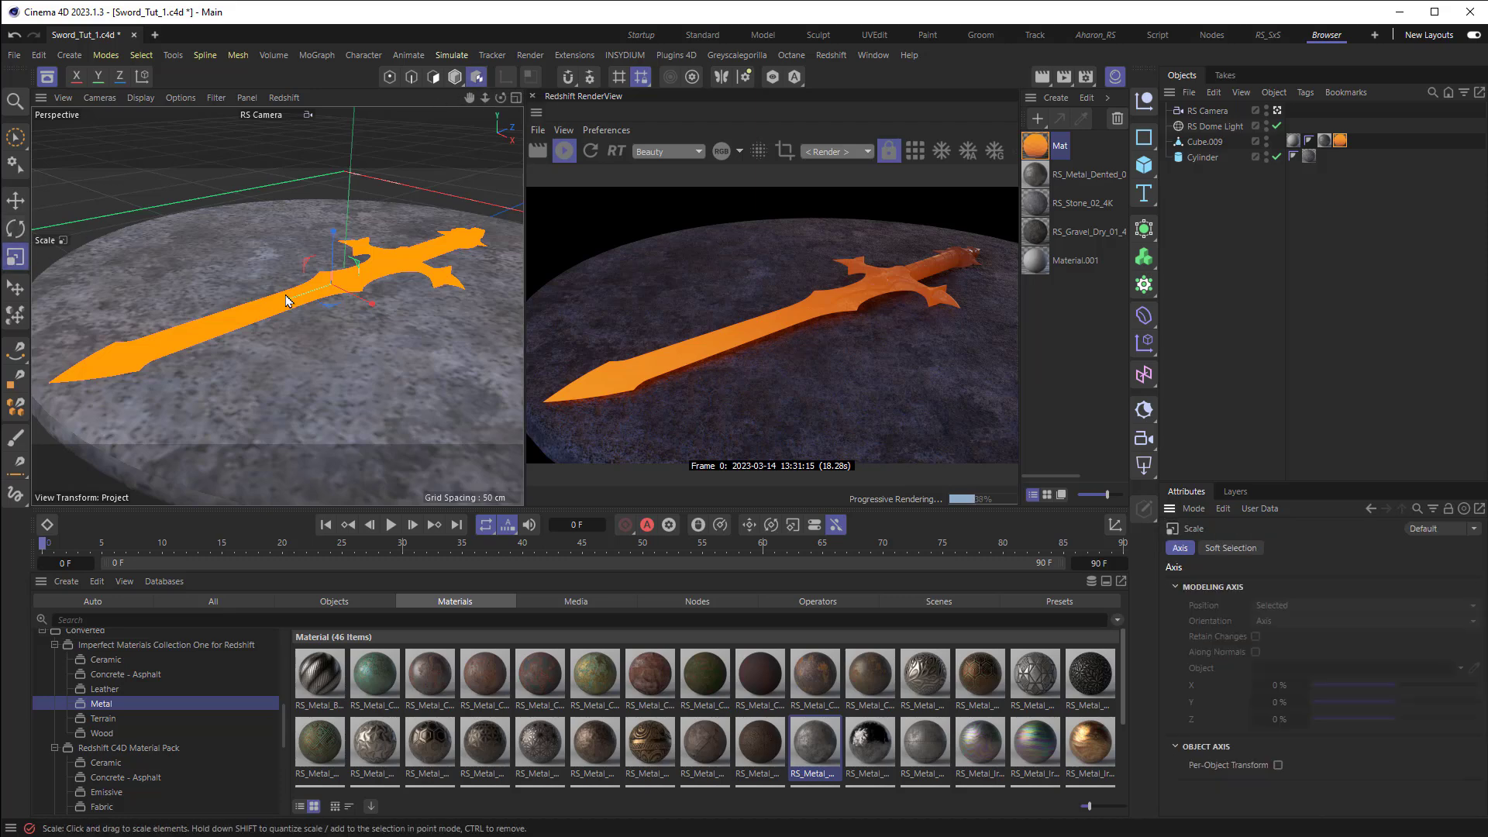
pyautogui.moveTo(291, 305); pyautogui.dragTo(312, 296)
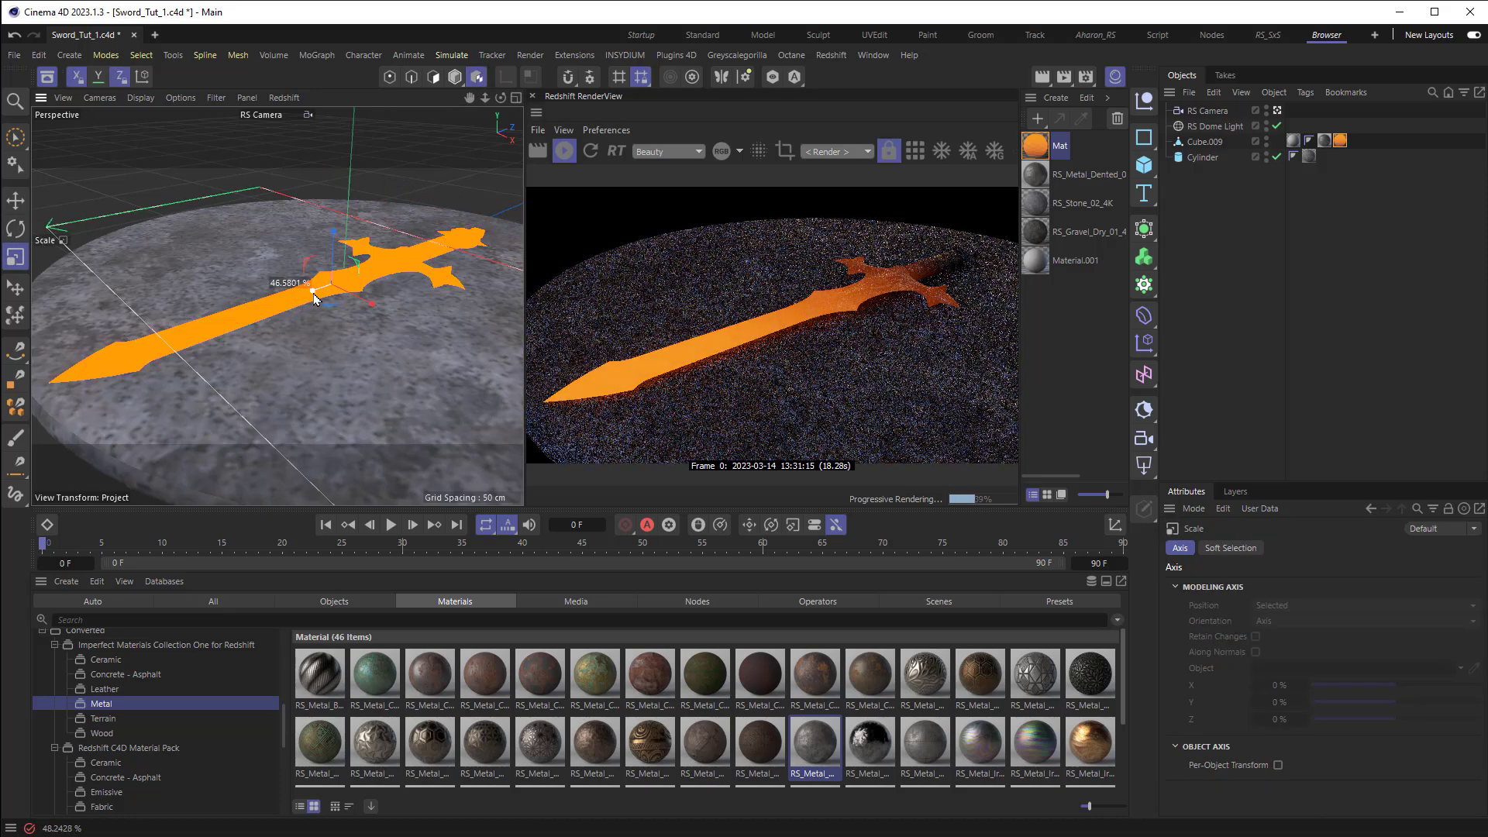
pyautogui.click(15, 200)
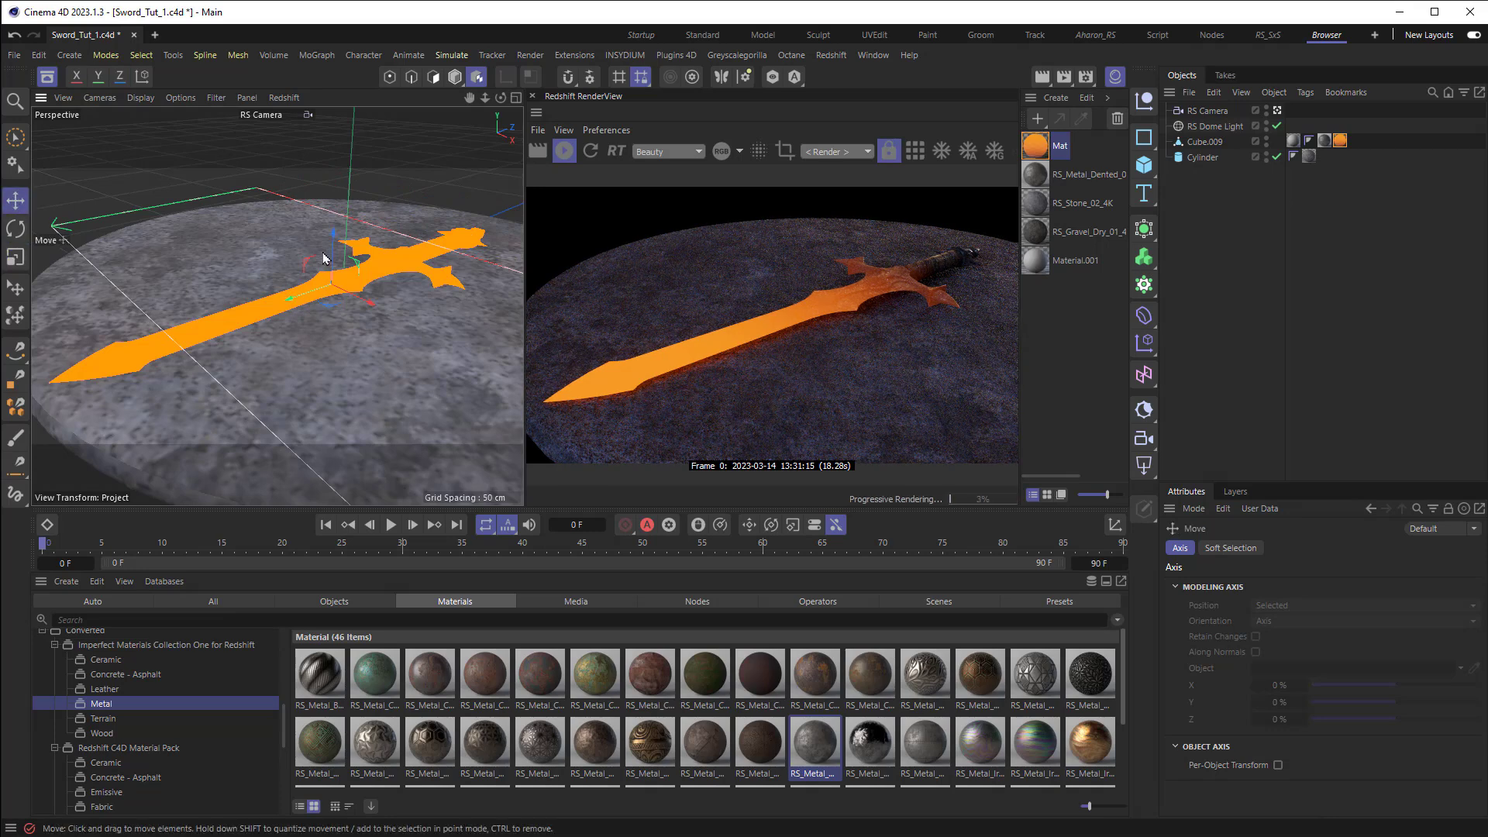
pyautogui.moveTo(305, 292); pyautogui.dragTo(220, 338)
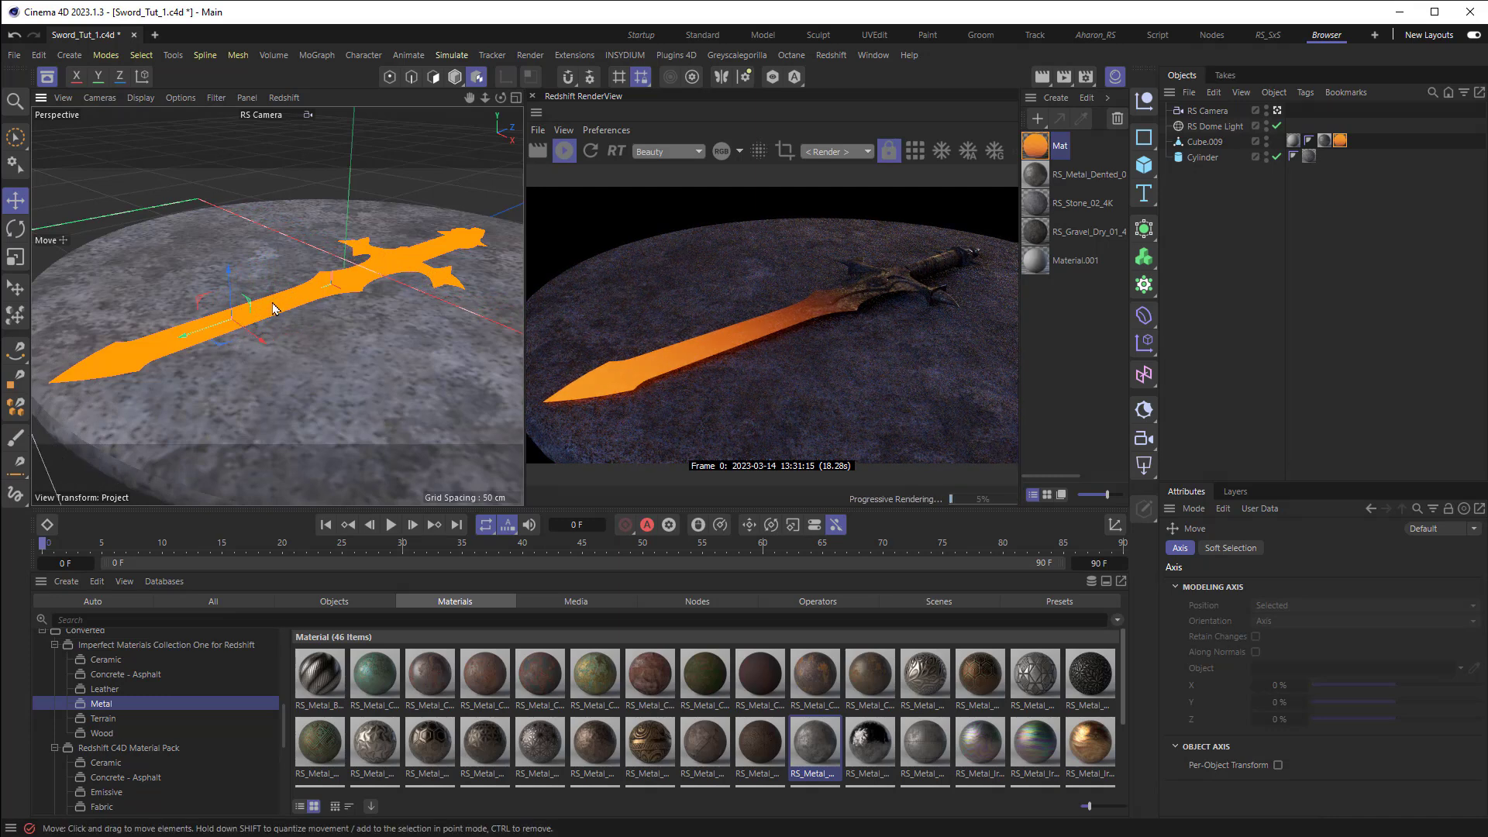
pyautogui.moveTo(199, 329)
pyautogui.mouseDown()
pyautogui.moveTo(244, 341)
pyautogui.moveTo(188, 346)
pyautogui.mouseUp()
pyautogui.click(16, 257)
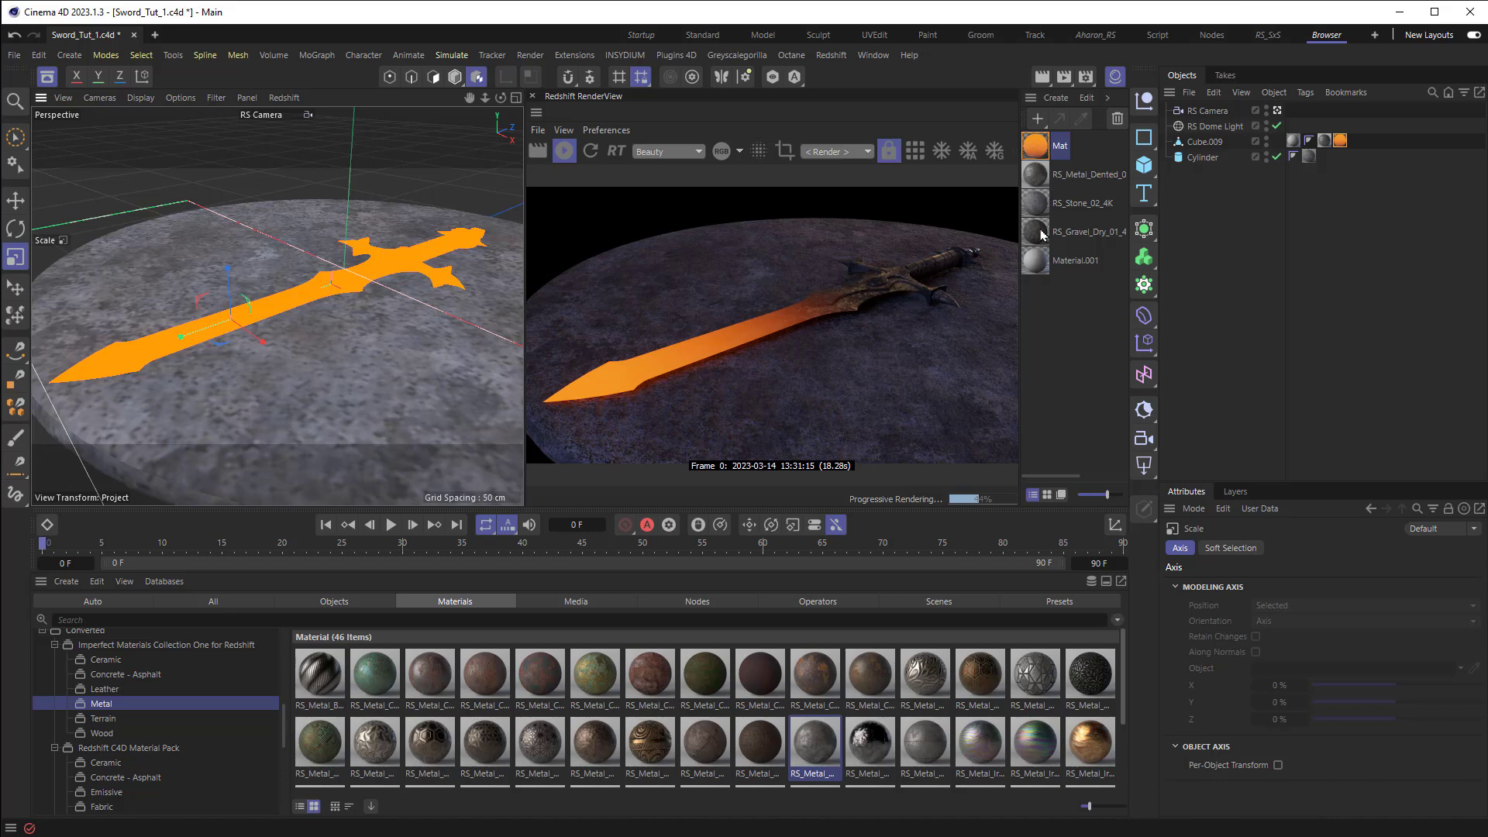
# Duplicate the RS_Metal_Dented_01_4K material and set the preview in the copy's shader graph to Object
pyautogui.click(1060, 183)
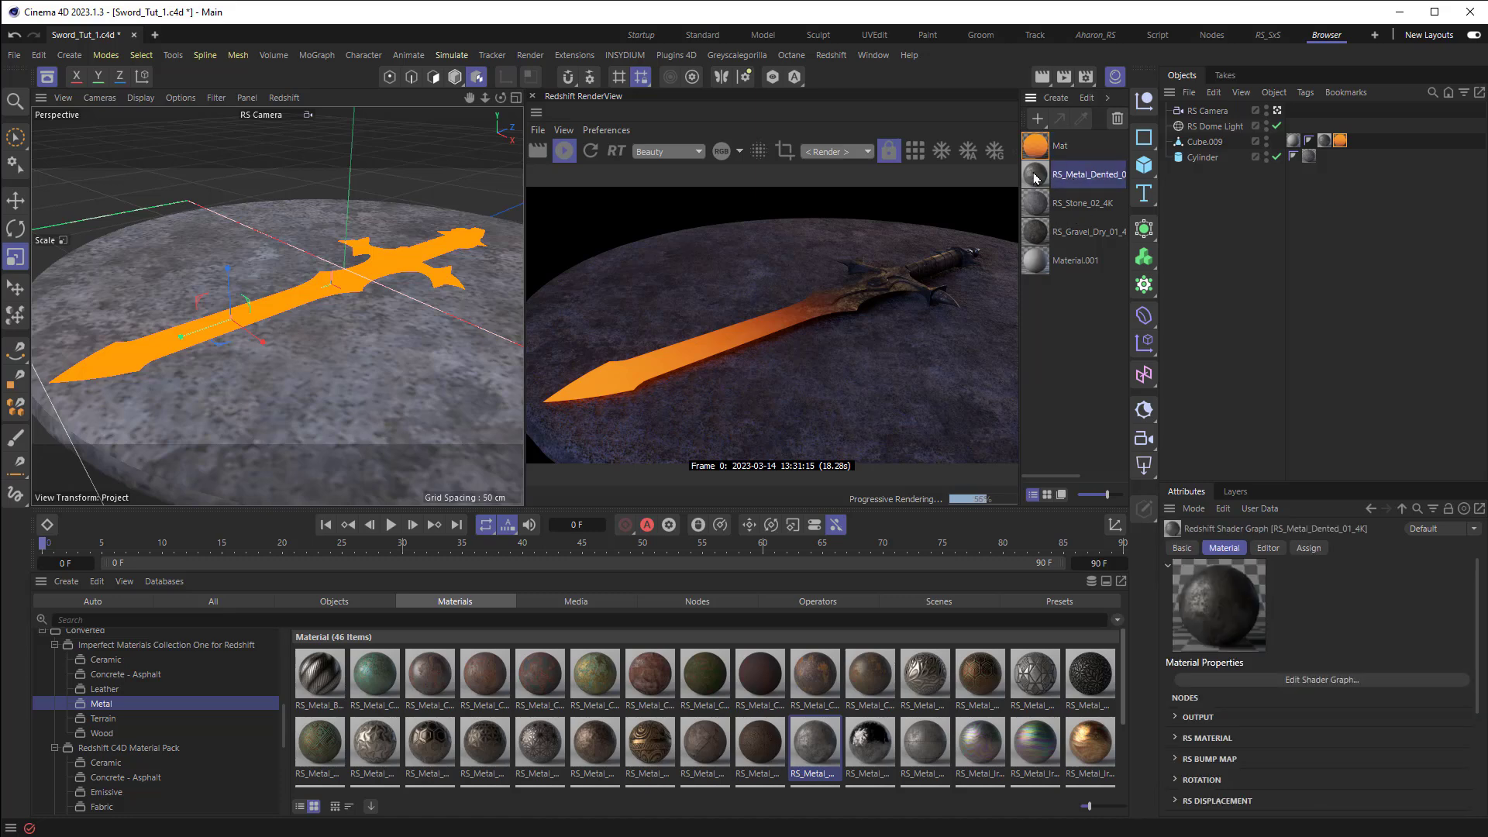
pyautogui.keyDown('ctrl'); pyautogui.moveTo(1033, 174); pyautogui.dragTo(1034, 284); pyautogui.keyUp('ctrl')
pyautogui.keyDown('ctrl'); pyautogui.moveTo(1034, 285); pyautogui.dragTo(1034, 284); pyautogui.keyUp('ctrl')
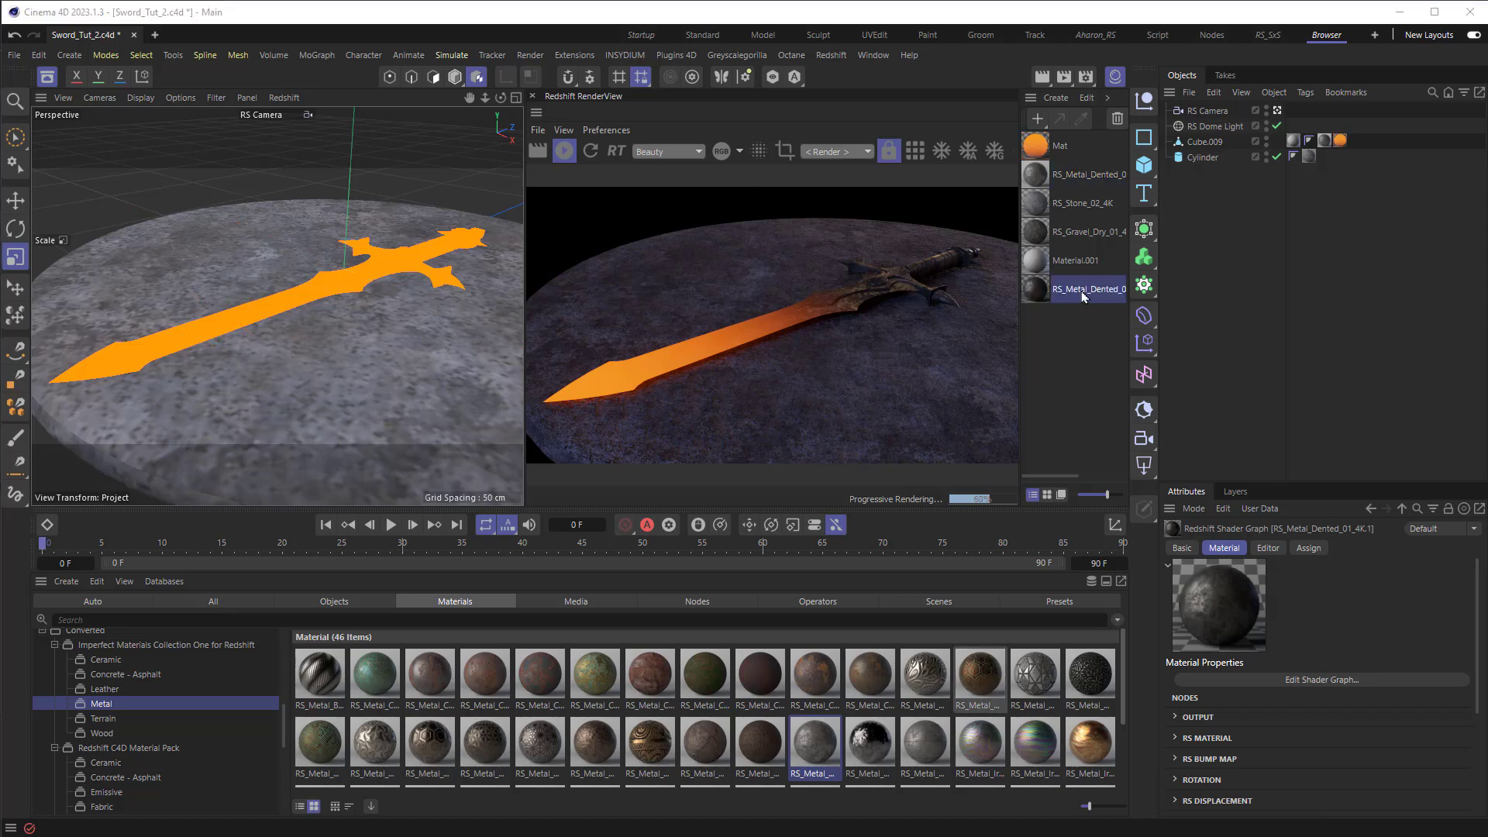
pyautogui.doubleClick(1082, 293)
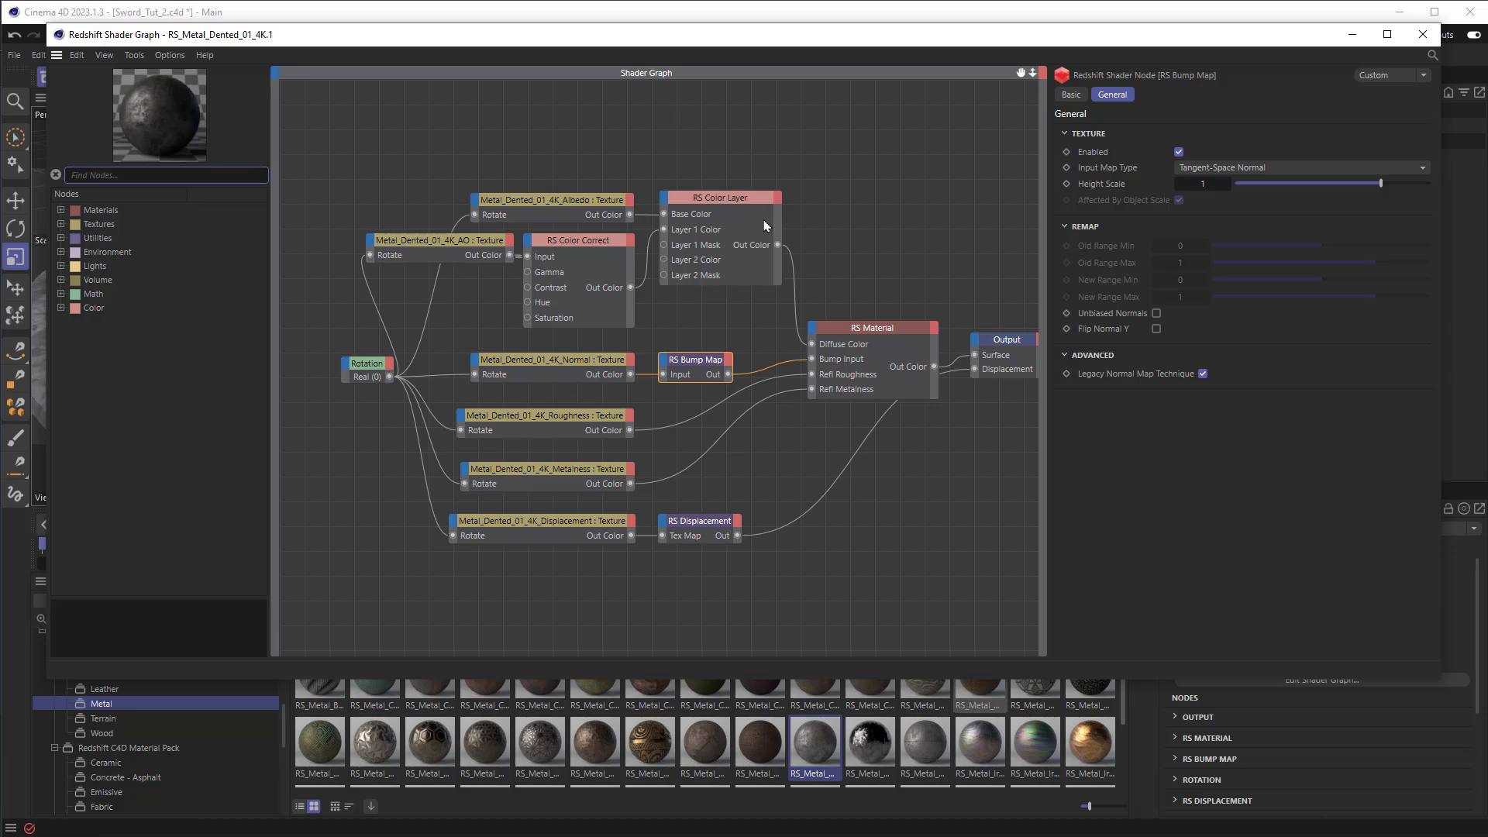
pyautogui.rightClick(184, 126)
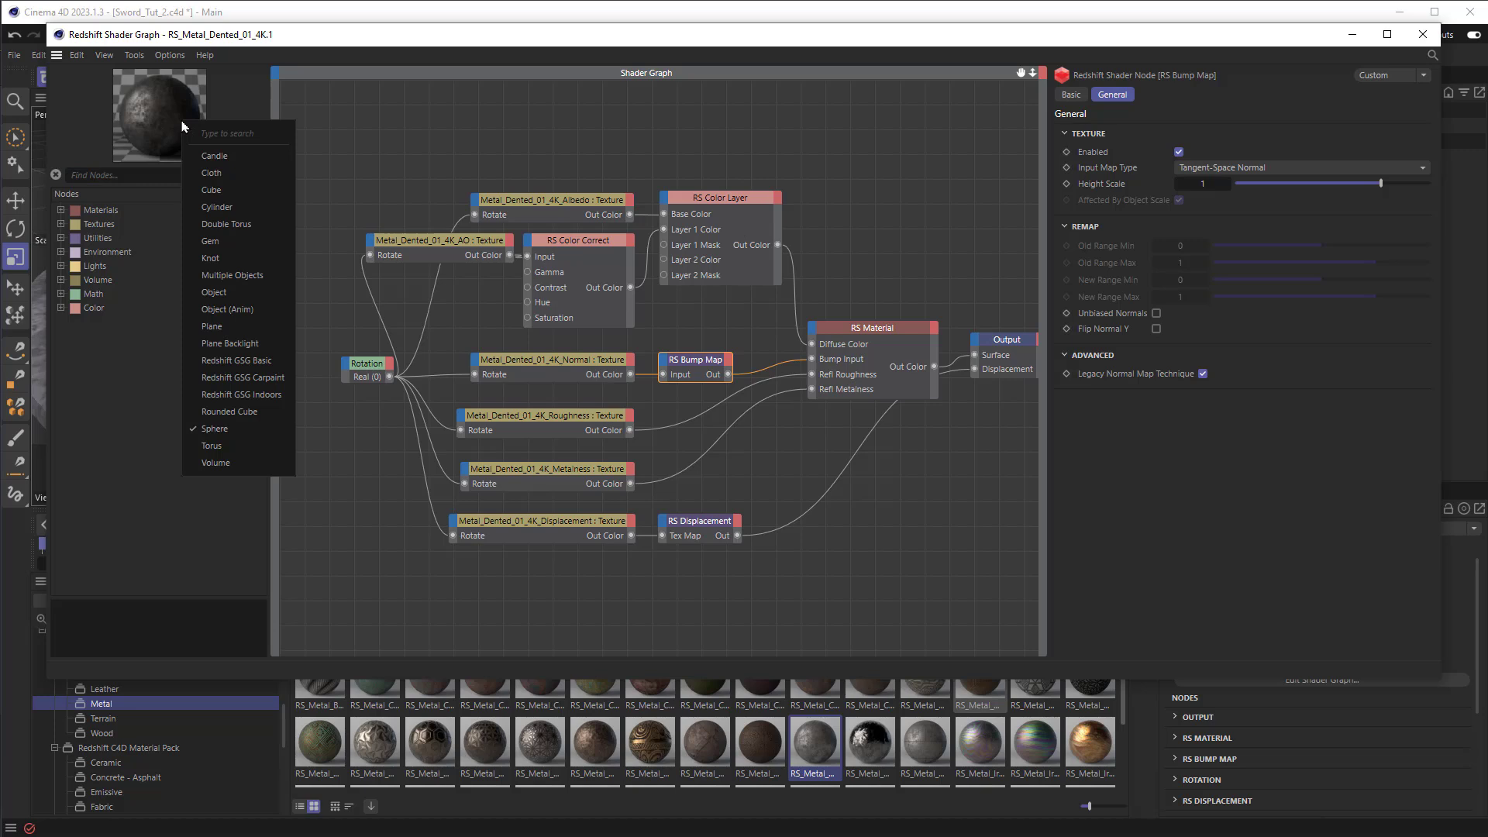
pyautogui.click(246, 292)
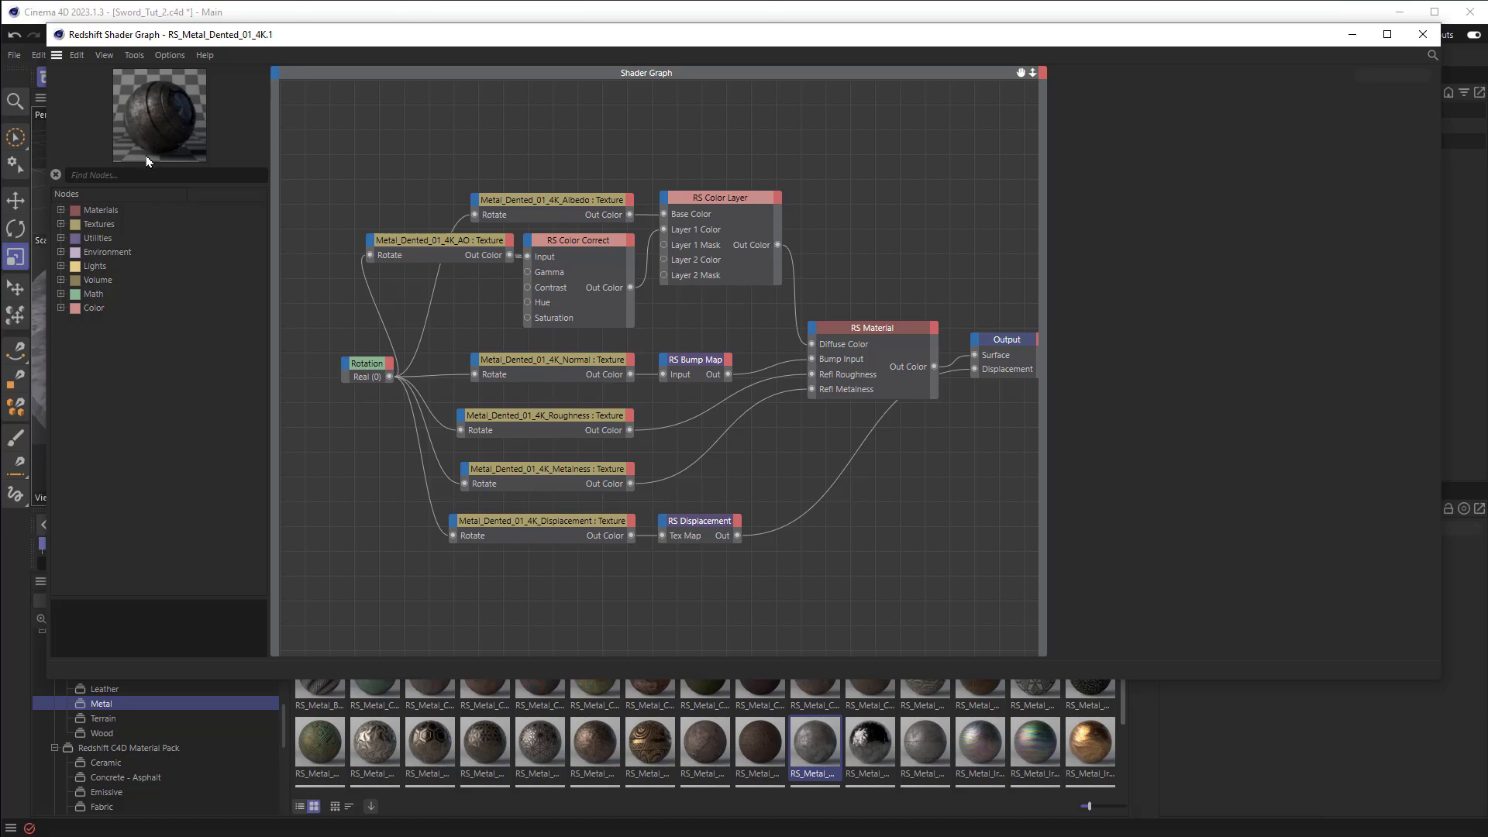
# Add a Curvature node to the duplicated metal's shader graph and connect it to the RS Material's Opacity Color
pyautogui.click(128, 175)
pyautogui.write('curv')
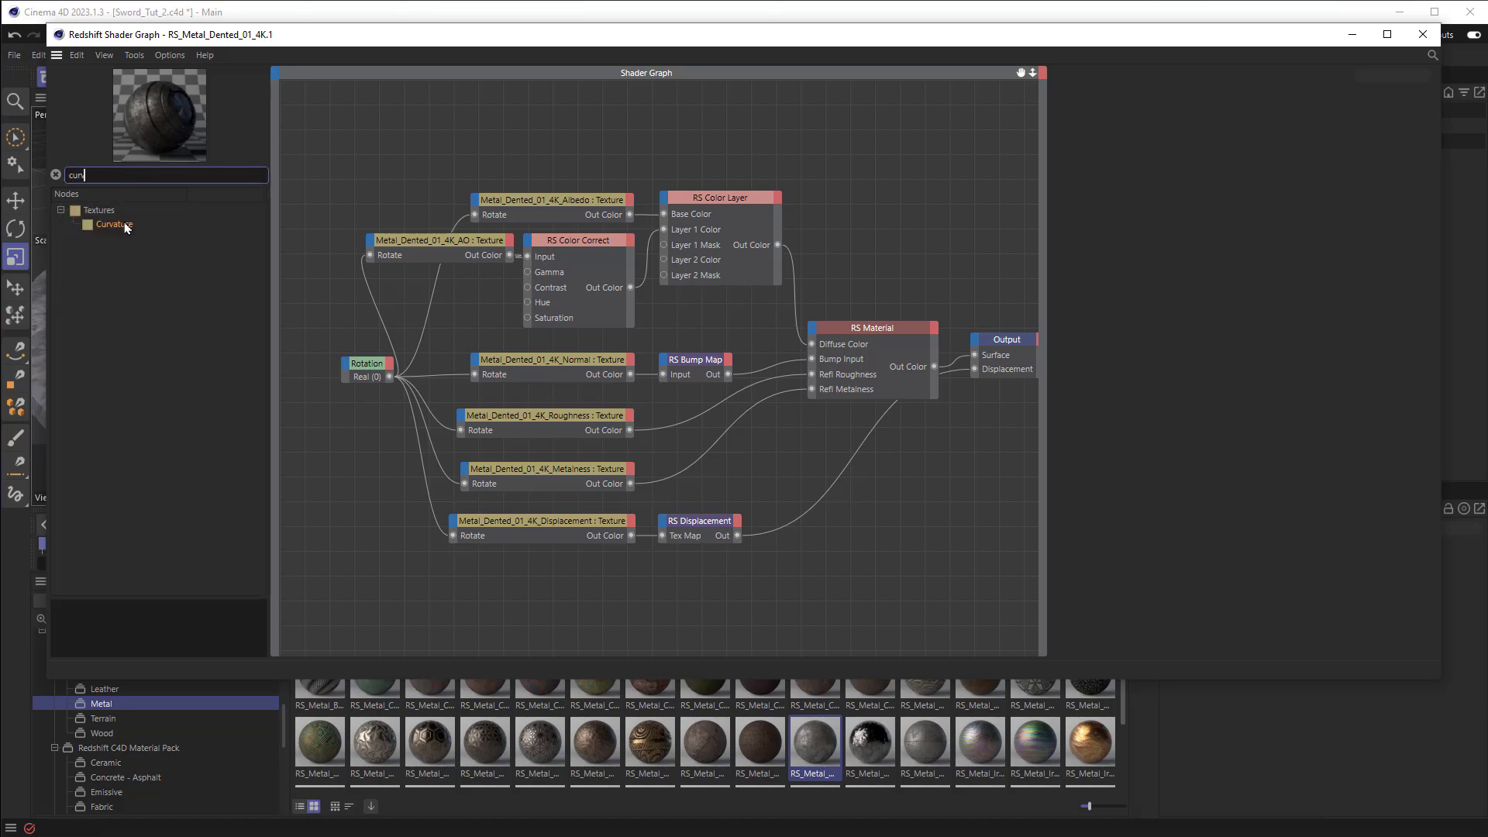
pyautogui.moveTo(311, 157); pyautogui.dragTo(811, 327)
pyautogui.moveTo(877, 503)
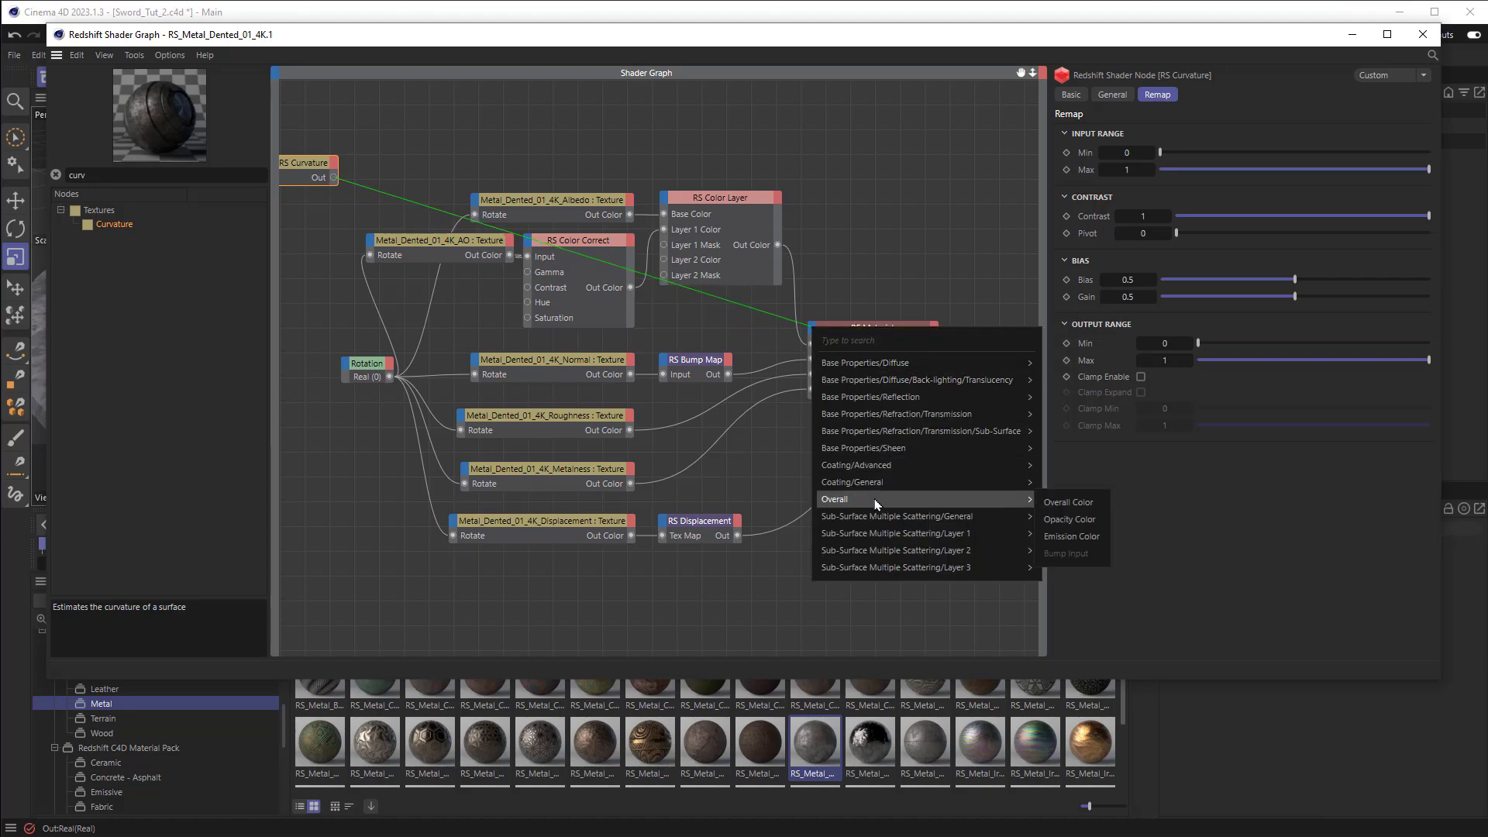
pyautogui.click(1065, 520)
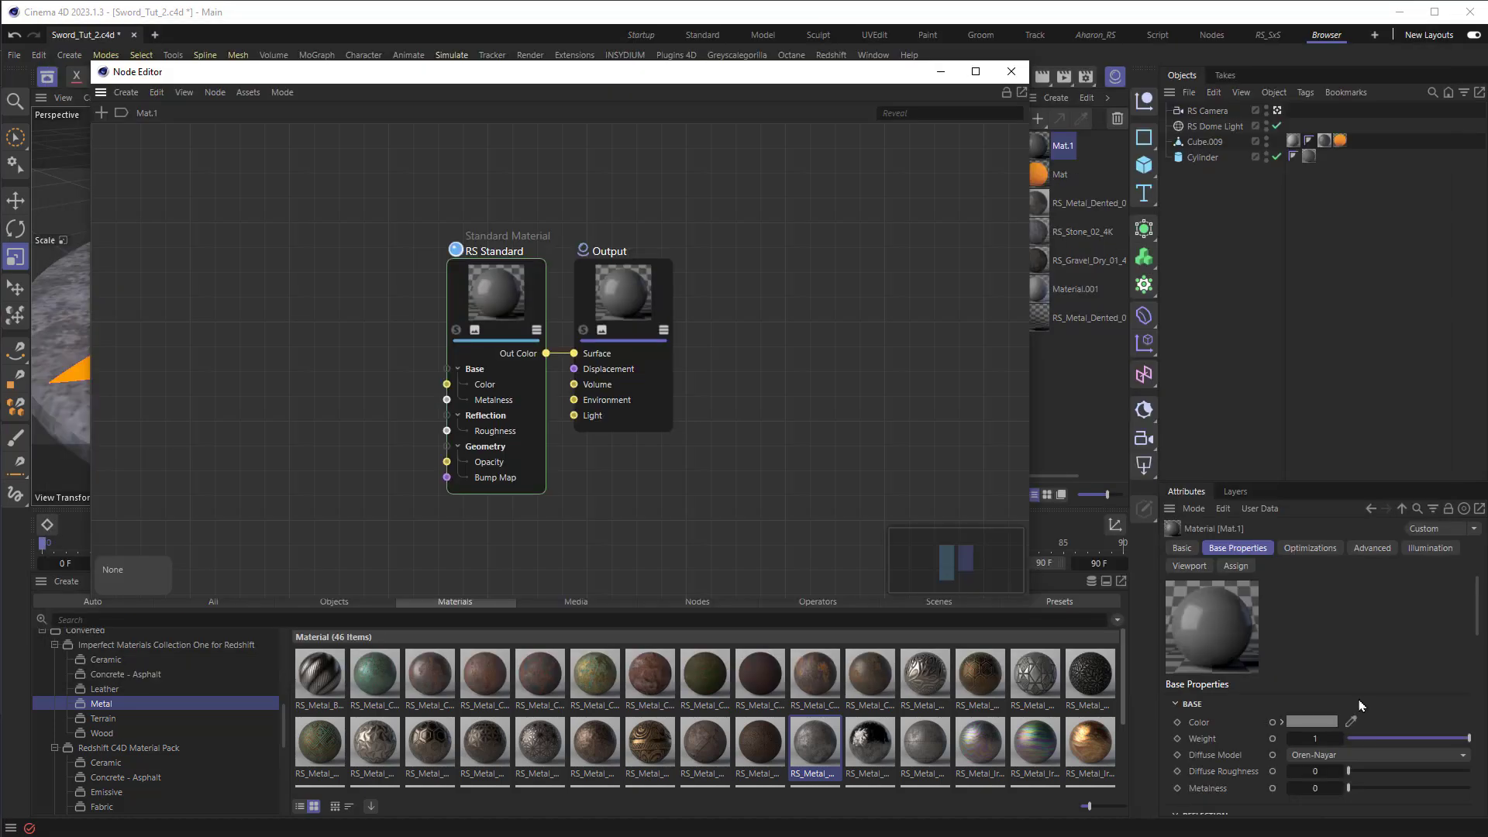
# Switch the Mat.1 preview to the shader ball object and connect a new Curvature node to the RS Standard node's Opacity
pyautogui.rightClick(1220, 626)
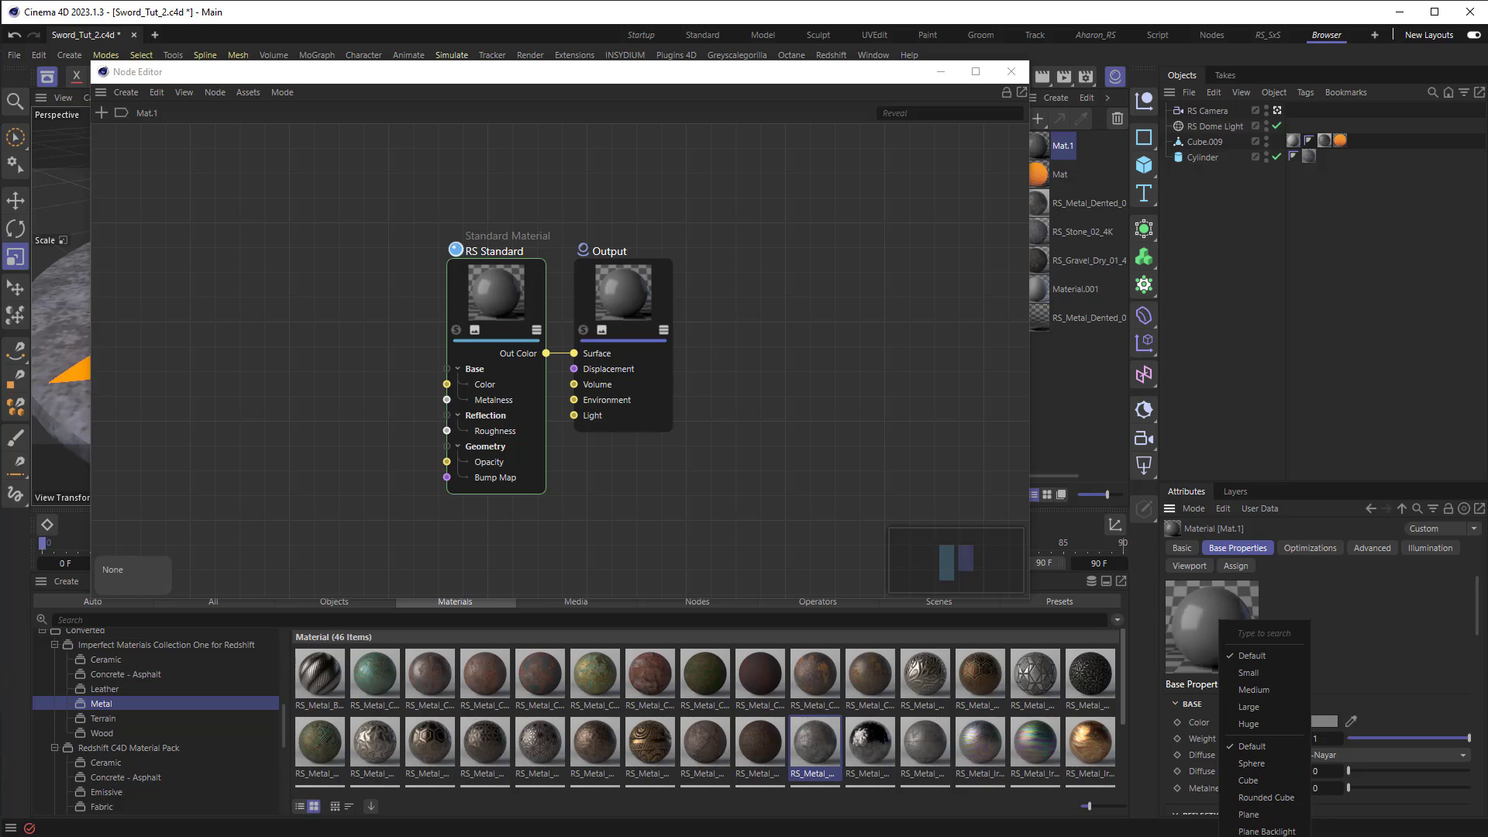
pyautogui.click(1266, 835)
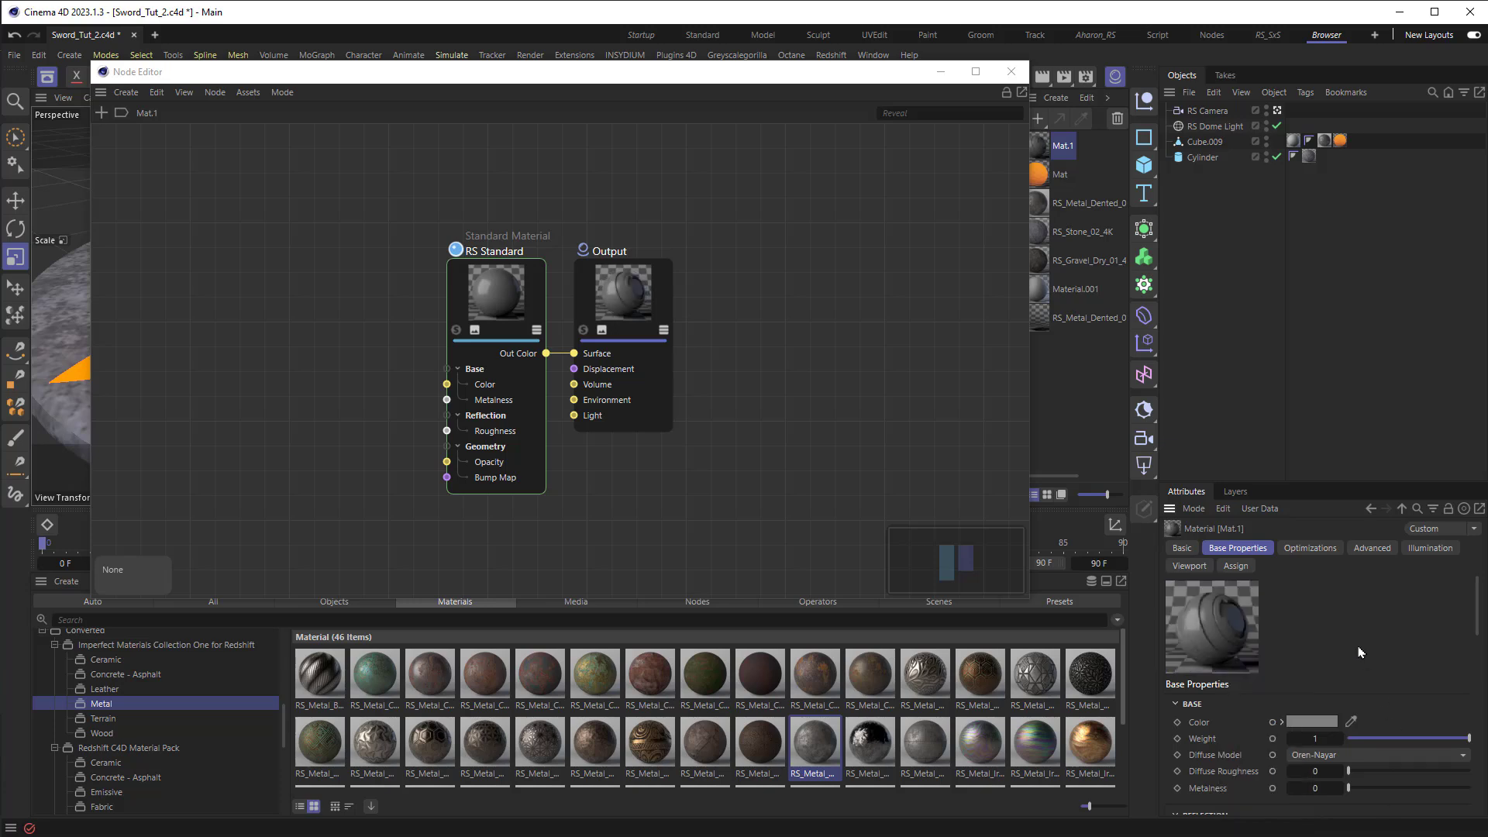
pyautogui.click(488, 291)
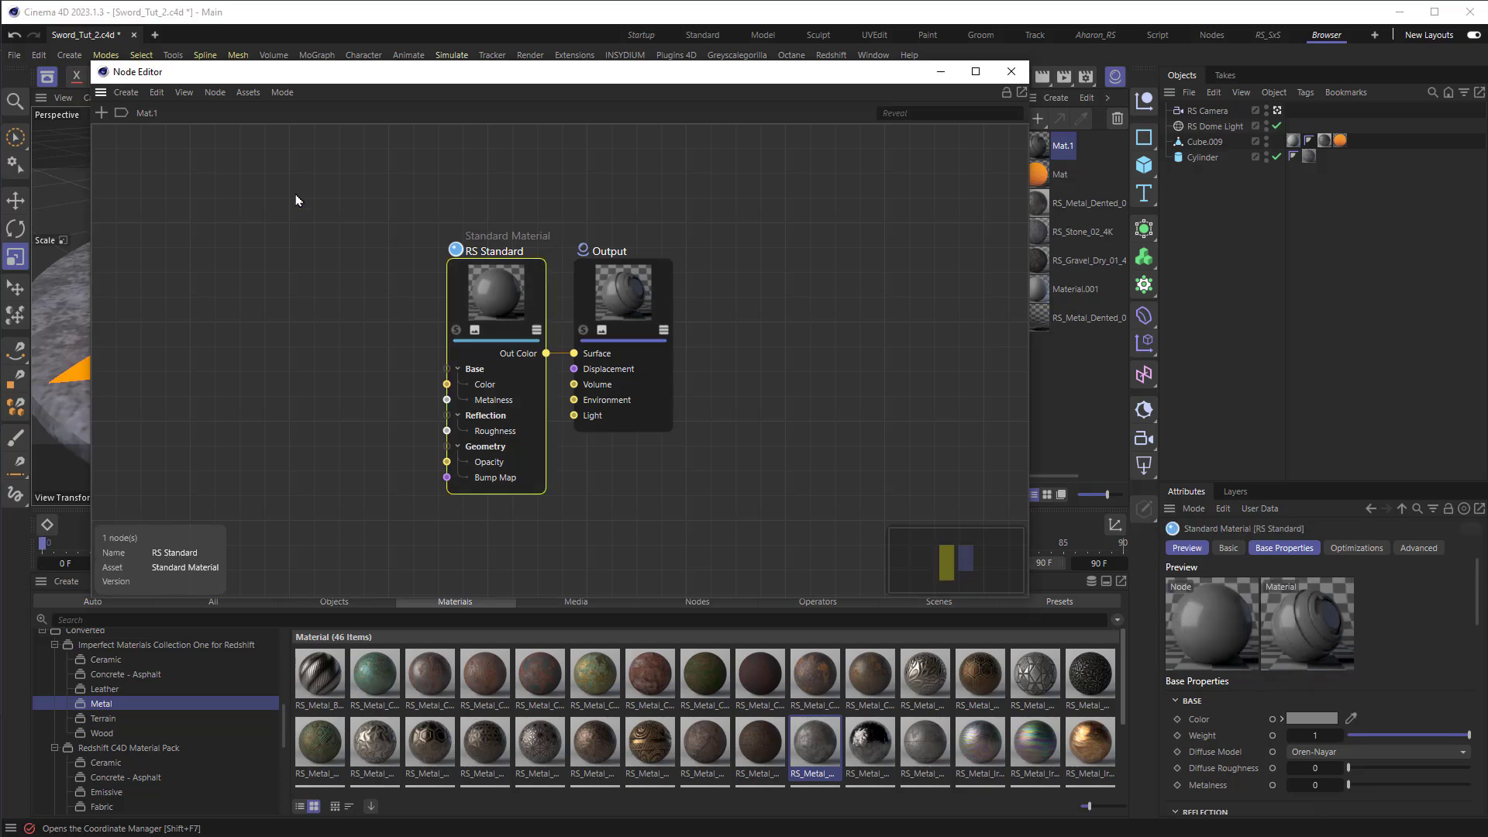
pyautogui.doubleClick(101, 122)
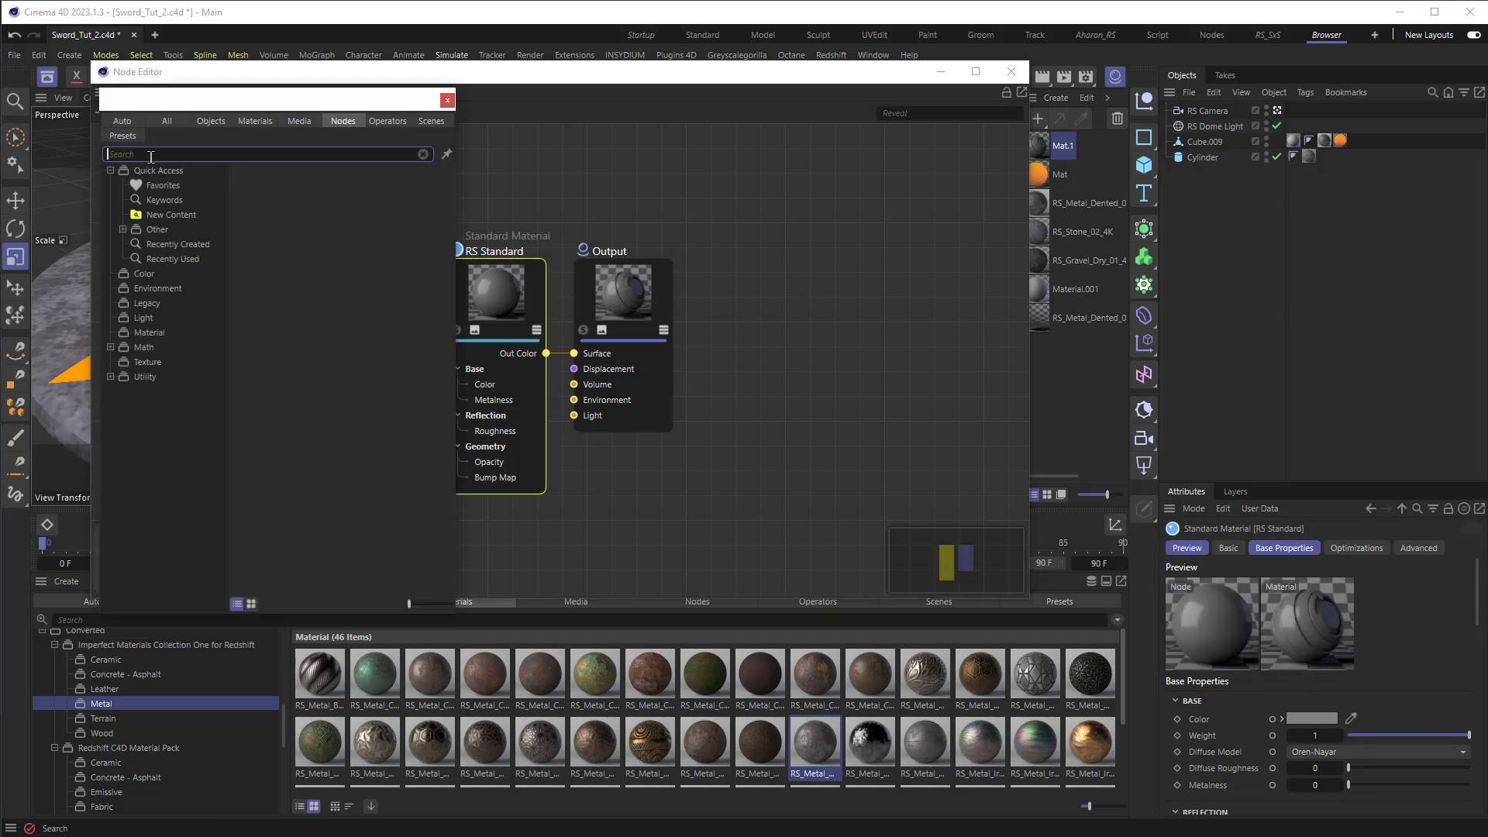
pyautogui.write('curv')
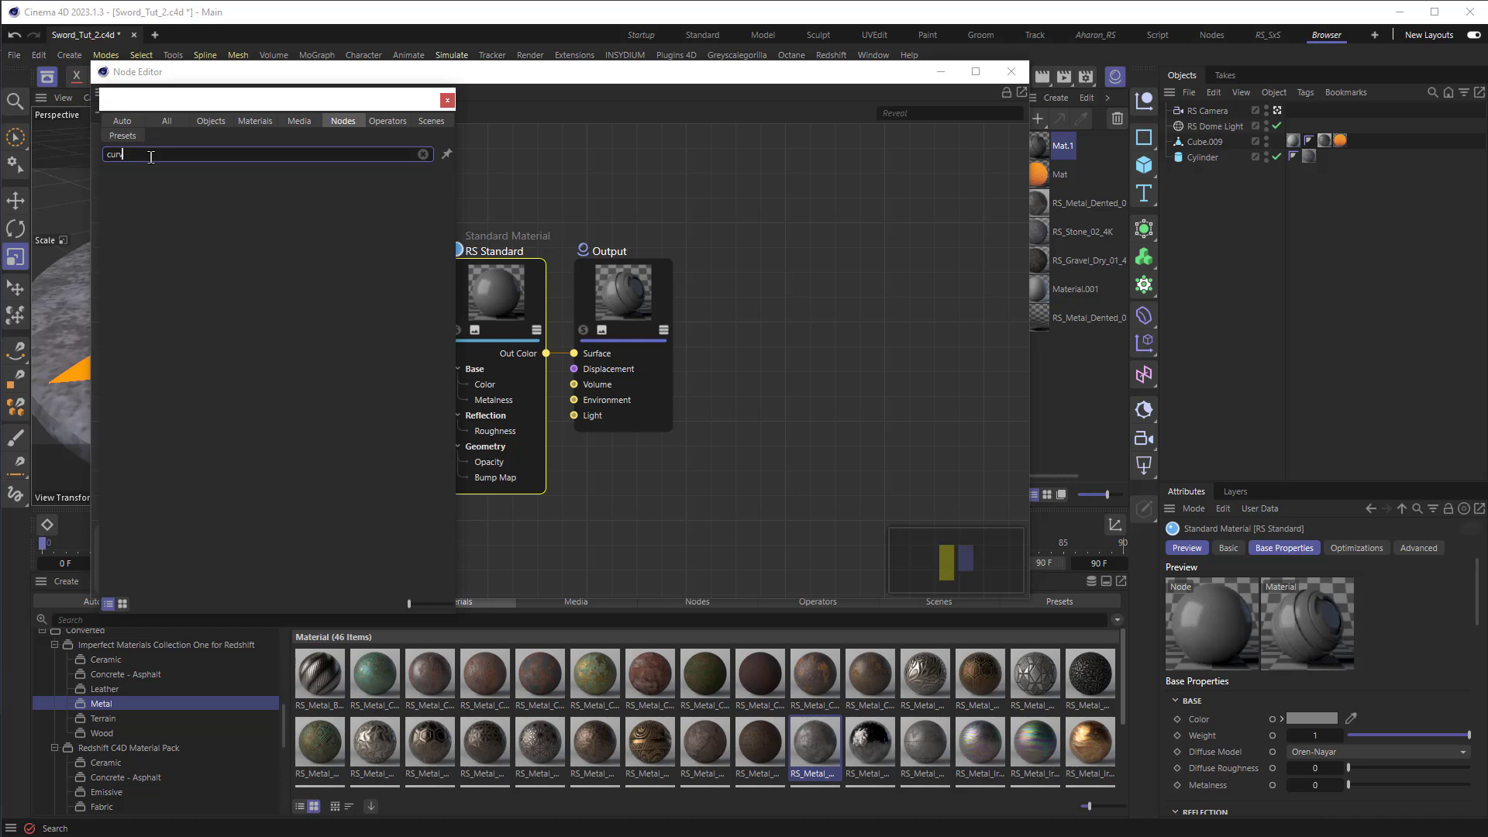
pyautogui.moveTo(146, 175); pyautogui.dragTo(446, 462)
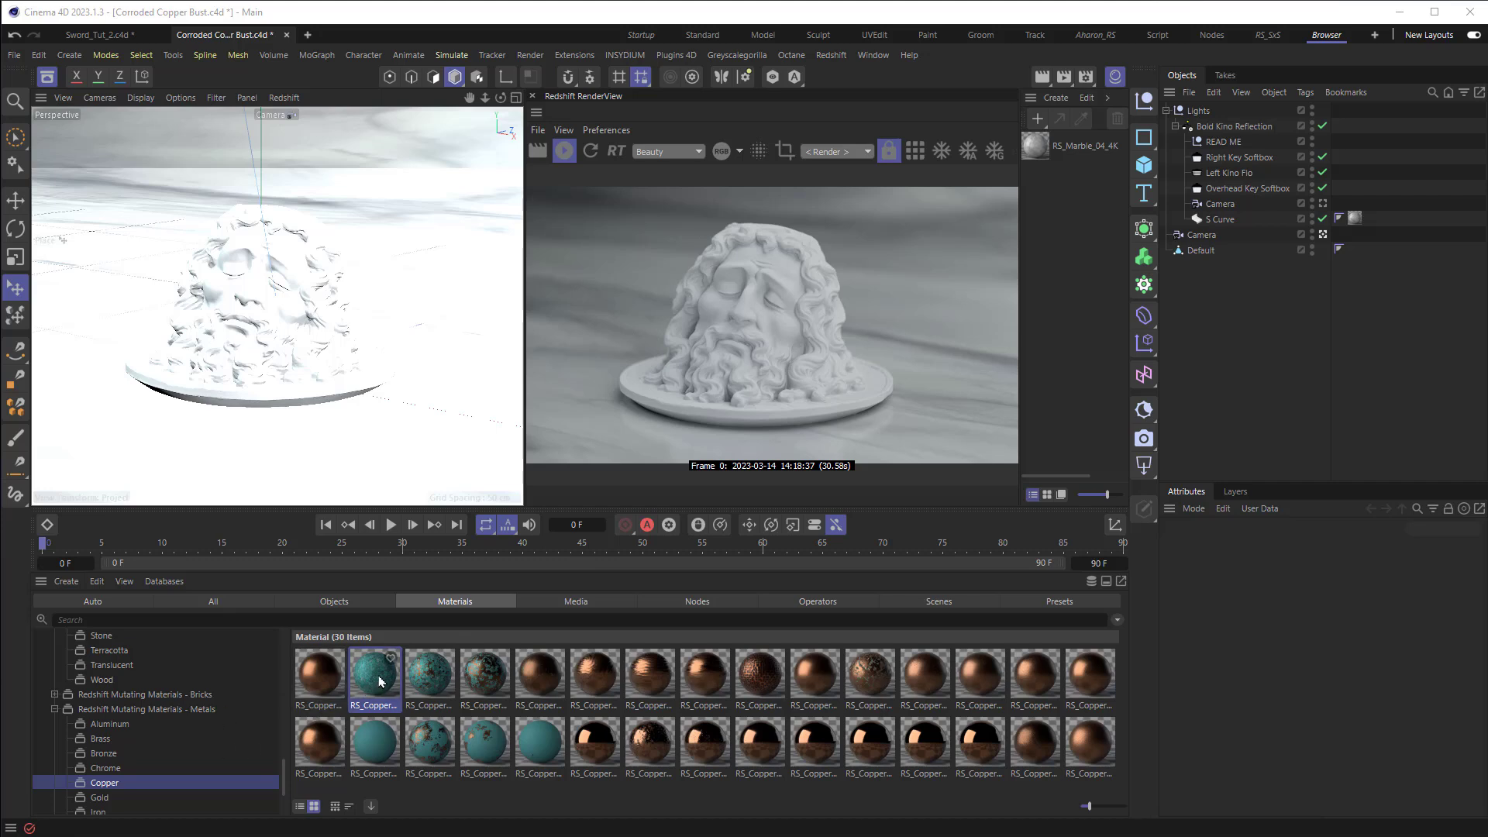
# Apply the RS_Copper_Corroded_Green_Full_4K library material to the bust and set its projection to Cubic
pyautogui.moveTo(379, 681); pyautogui.dragTo(326, 527)
pyautogui.moveTo(283, 346); pyautogui.dragTo(284, 347)
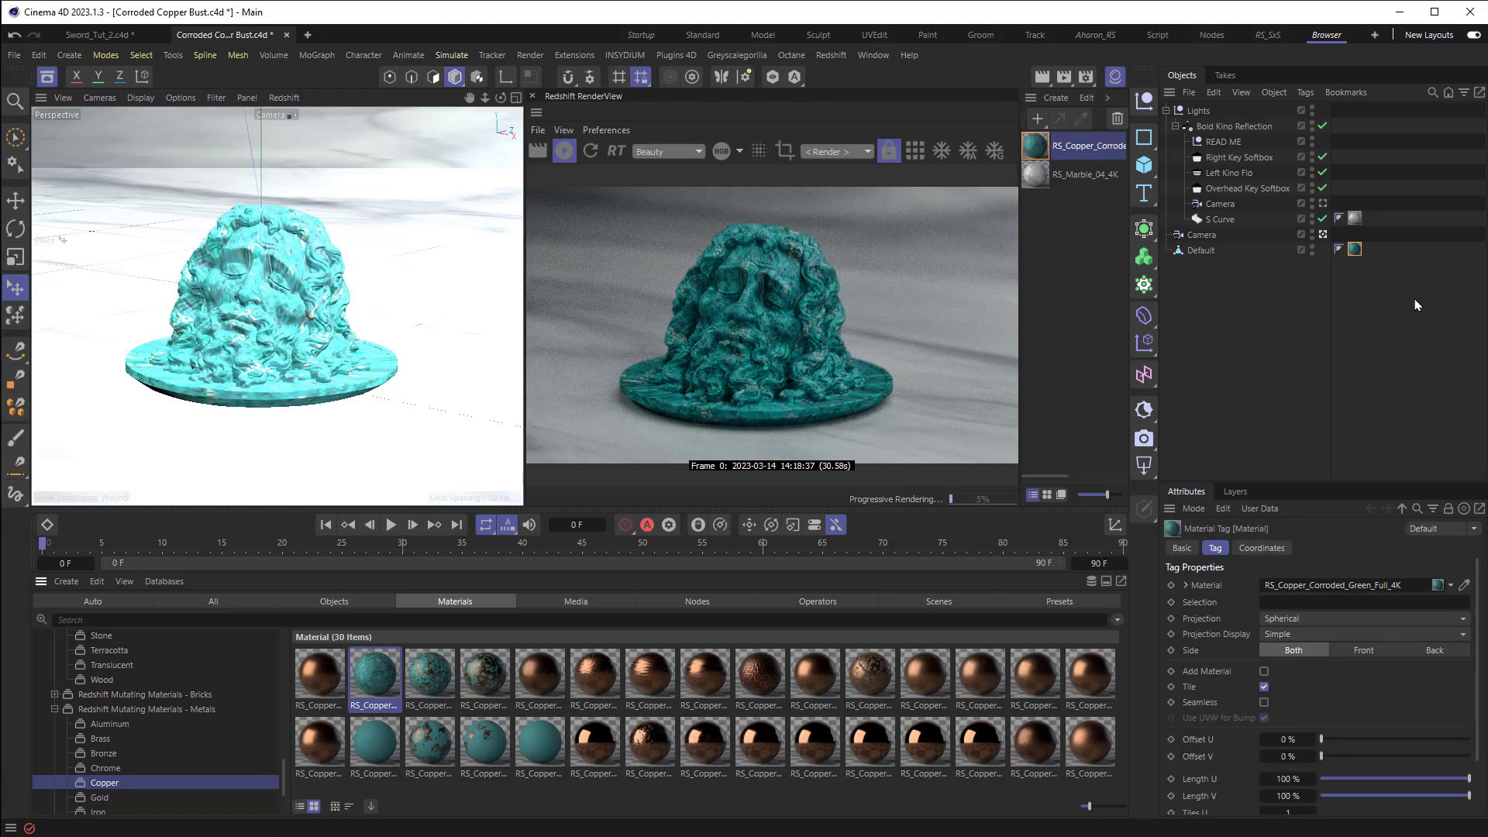
pyautogui.click(1331, 618)
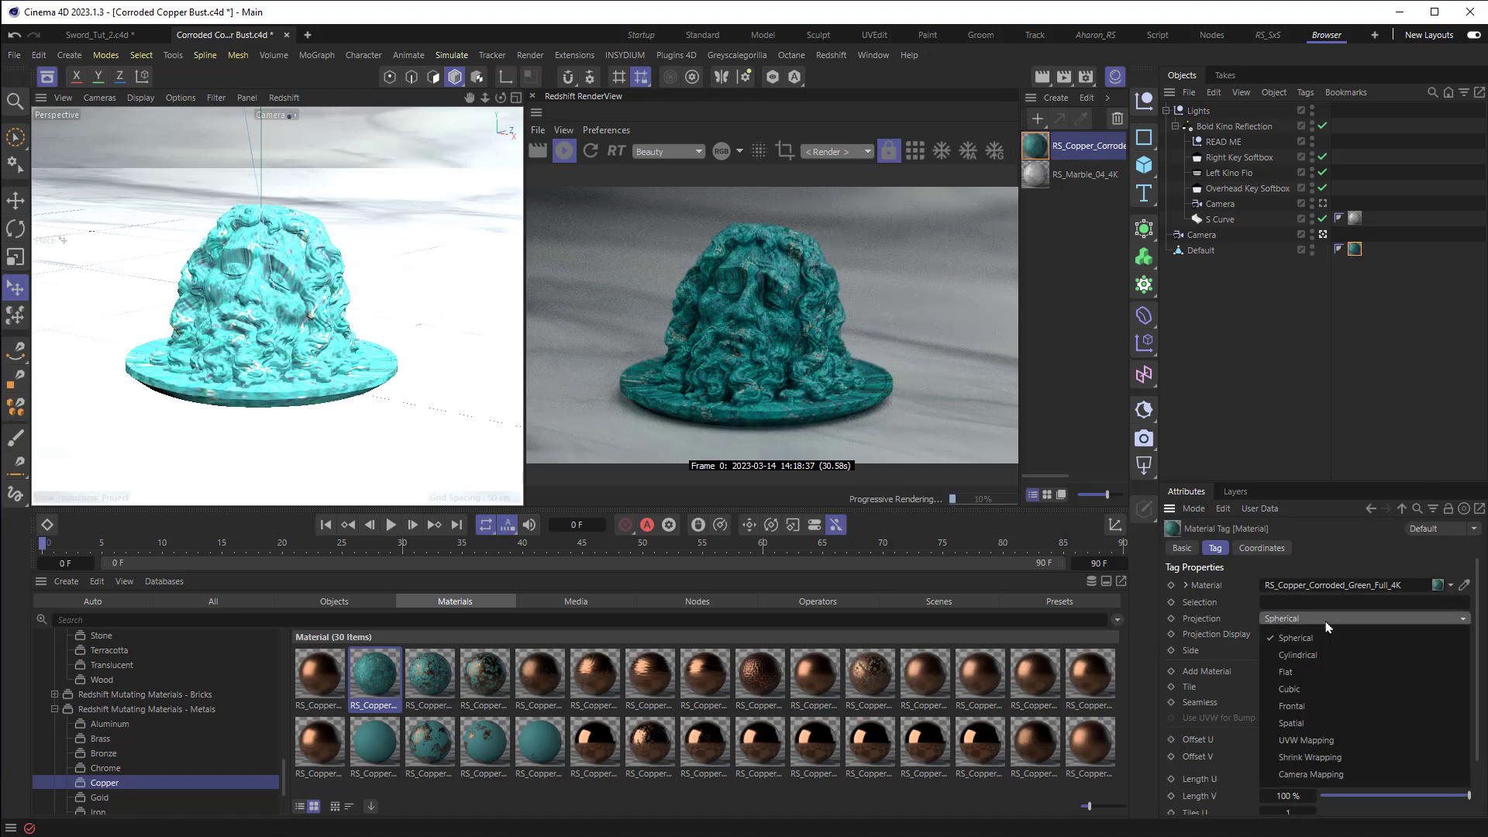
pyautogui.click(1315, 690)
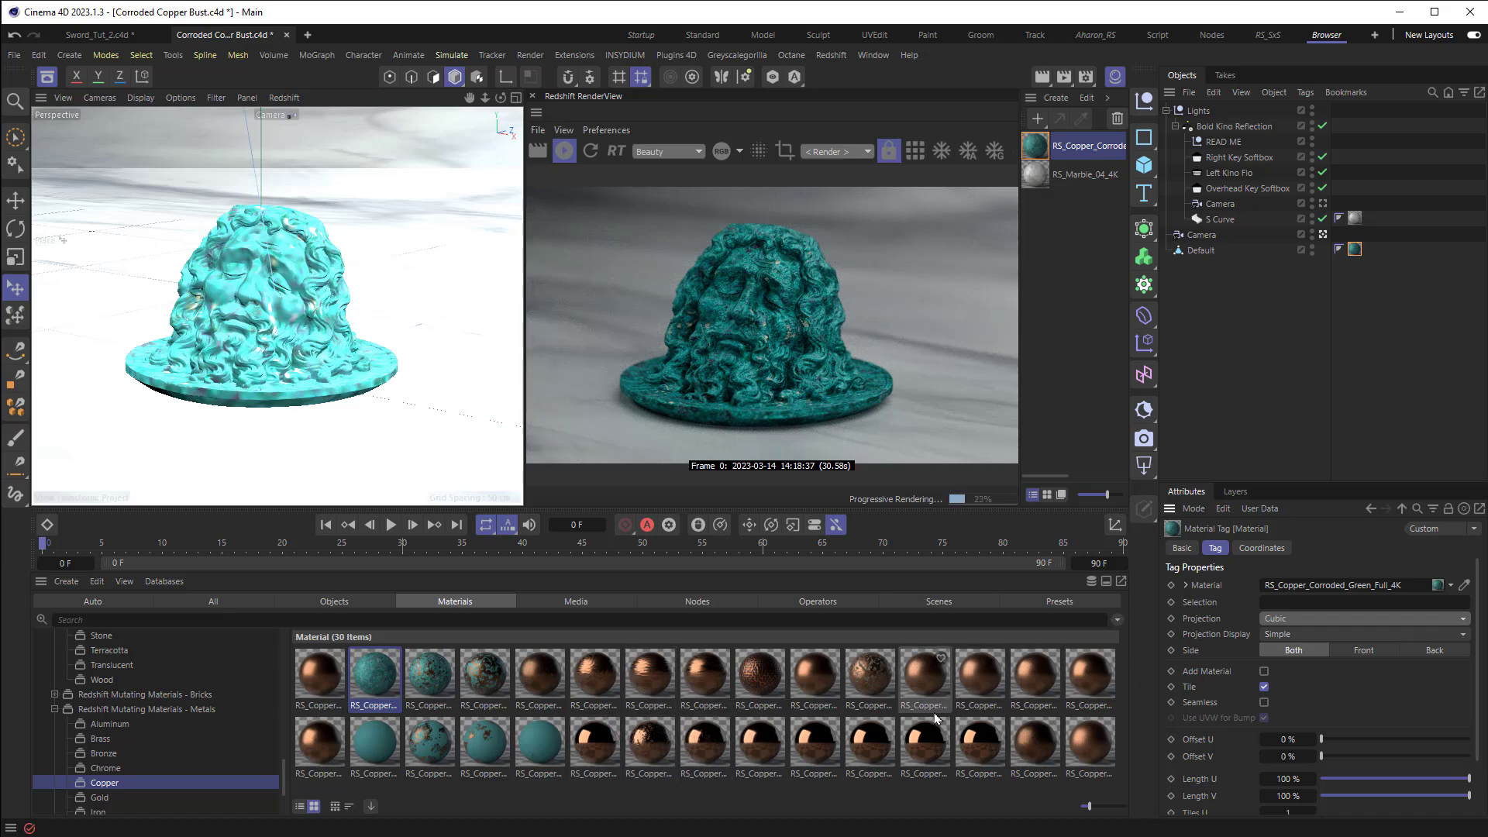
# Layer the RS_Copper_Polished_Damaged_Heavy_4K material on the bust and open its shader graph in an enlarged window
pyautogui.moveTo(647, 751); pyautogui.dragTo(333, 366)
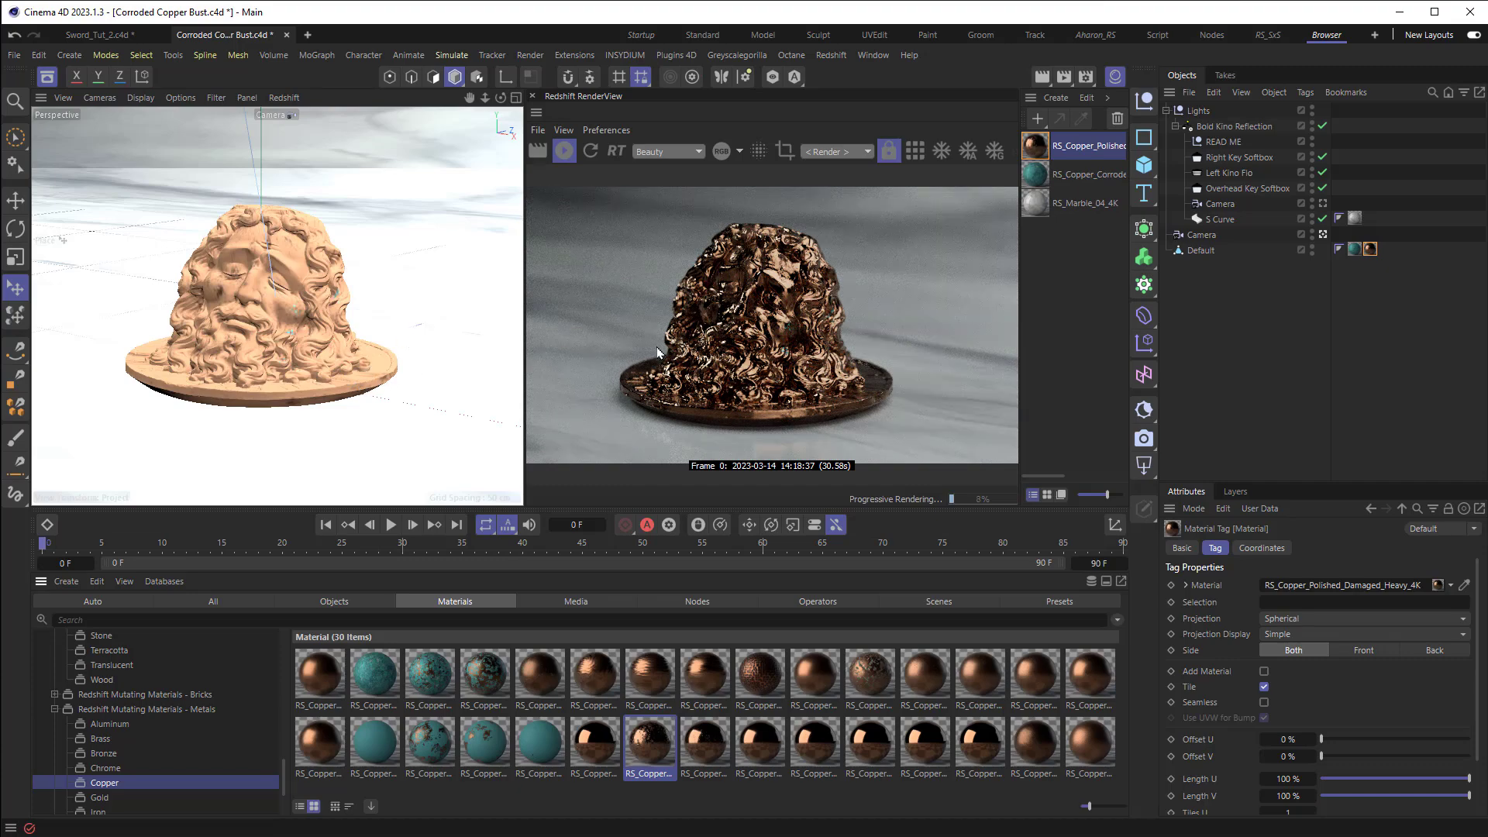
pyautogui.doubleClick(1041, 146)
pyautogui.moveTo(458, 62); pyautogui.dragTo(651, 88)
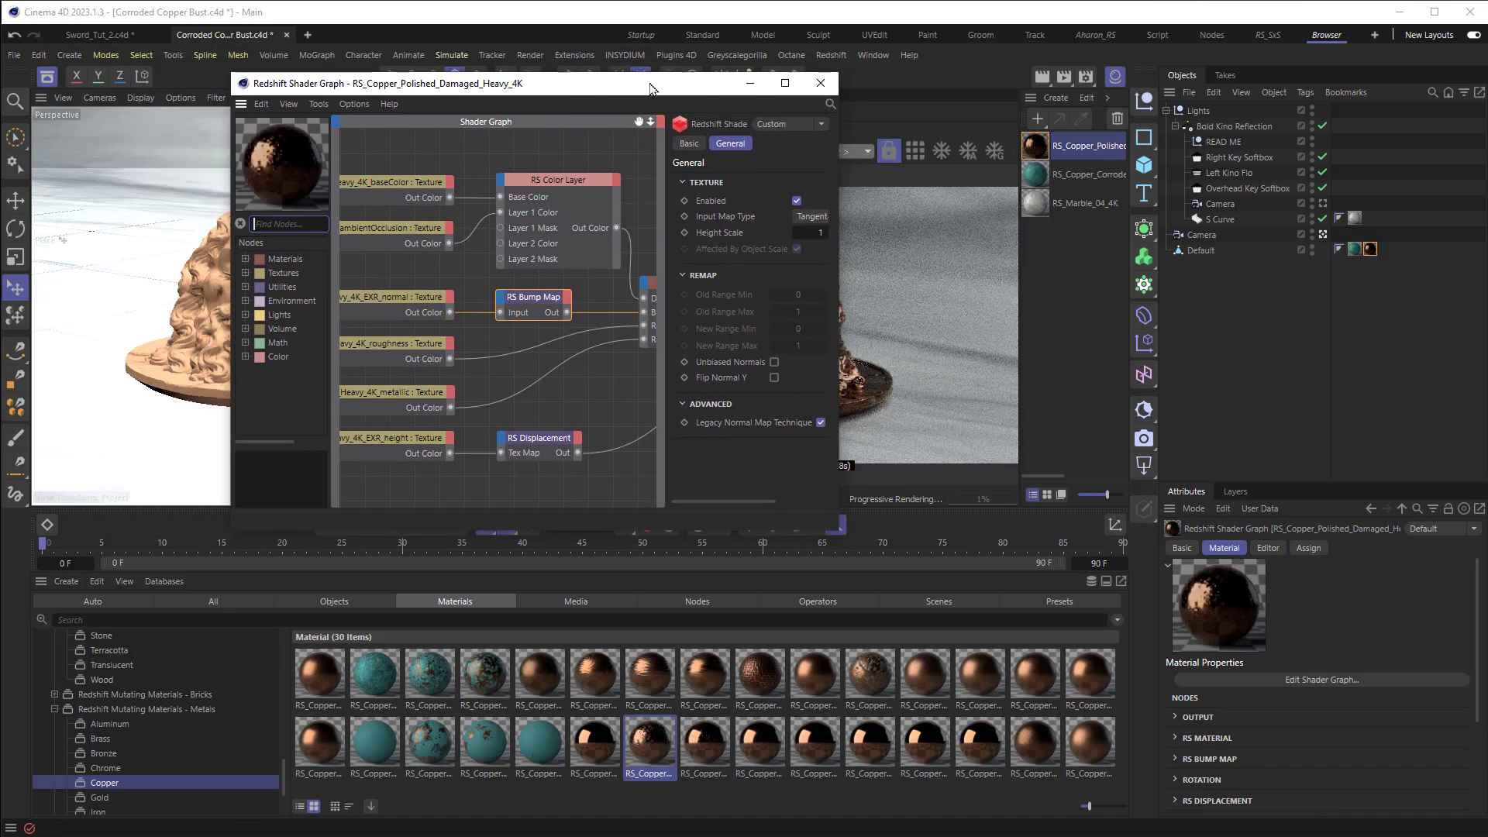
pyautogui.moveTo(837, 533); pyautogui.dragTo(1301, 690)
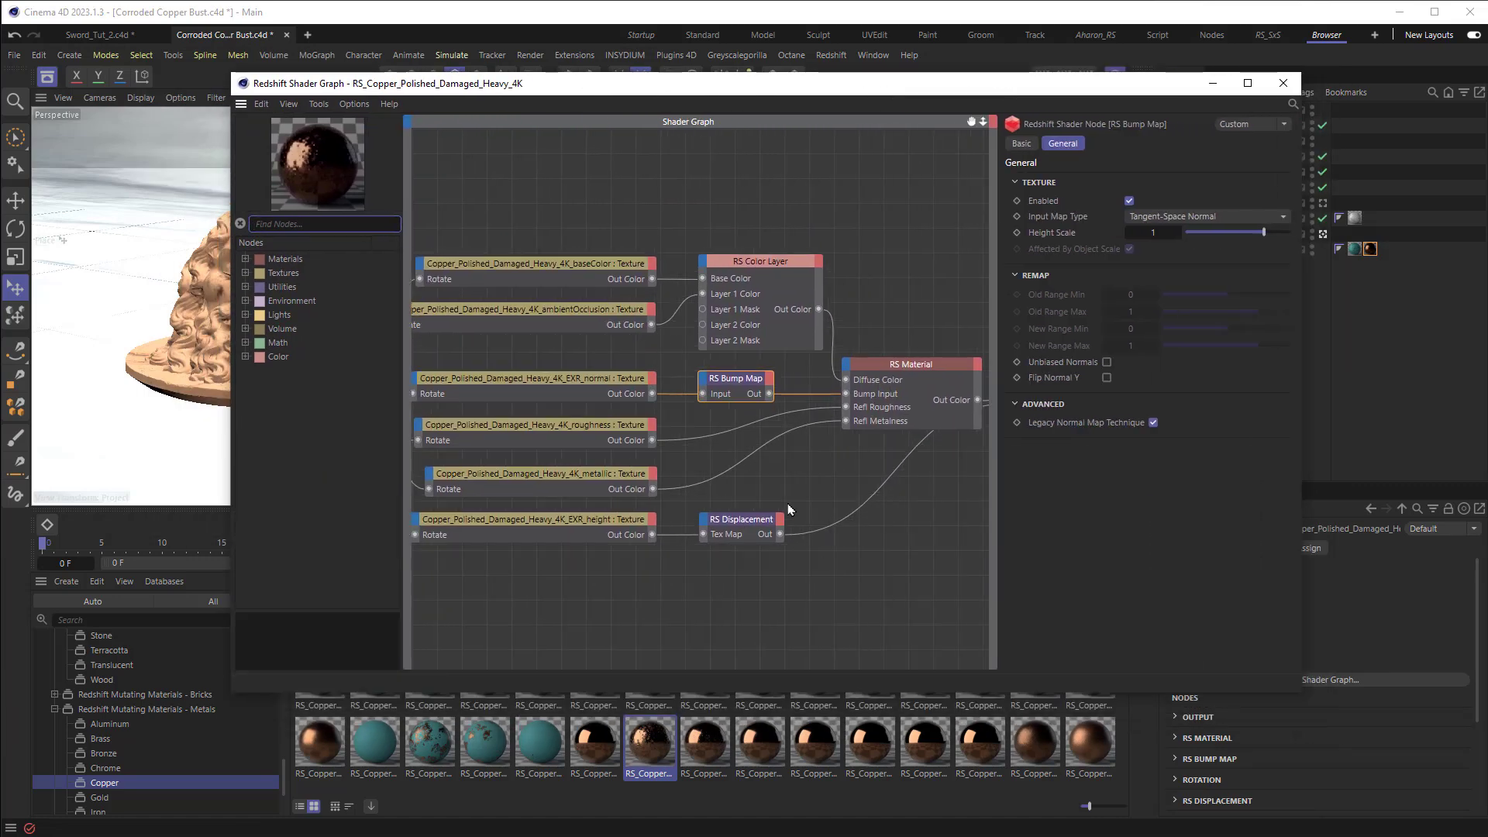
pyautogui.moveTo(982, 122)
pyautogui.mouseDown()
pyautogui.moveTo(998, 546)
pyautogui.moveTo(989, 127)
pyautogui.mouseUp()
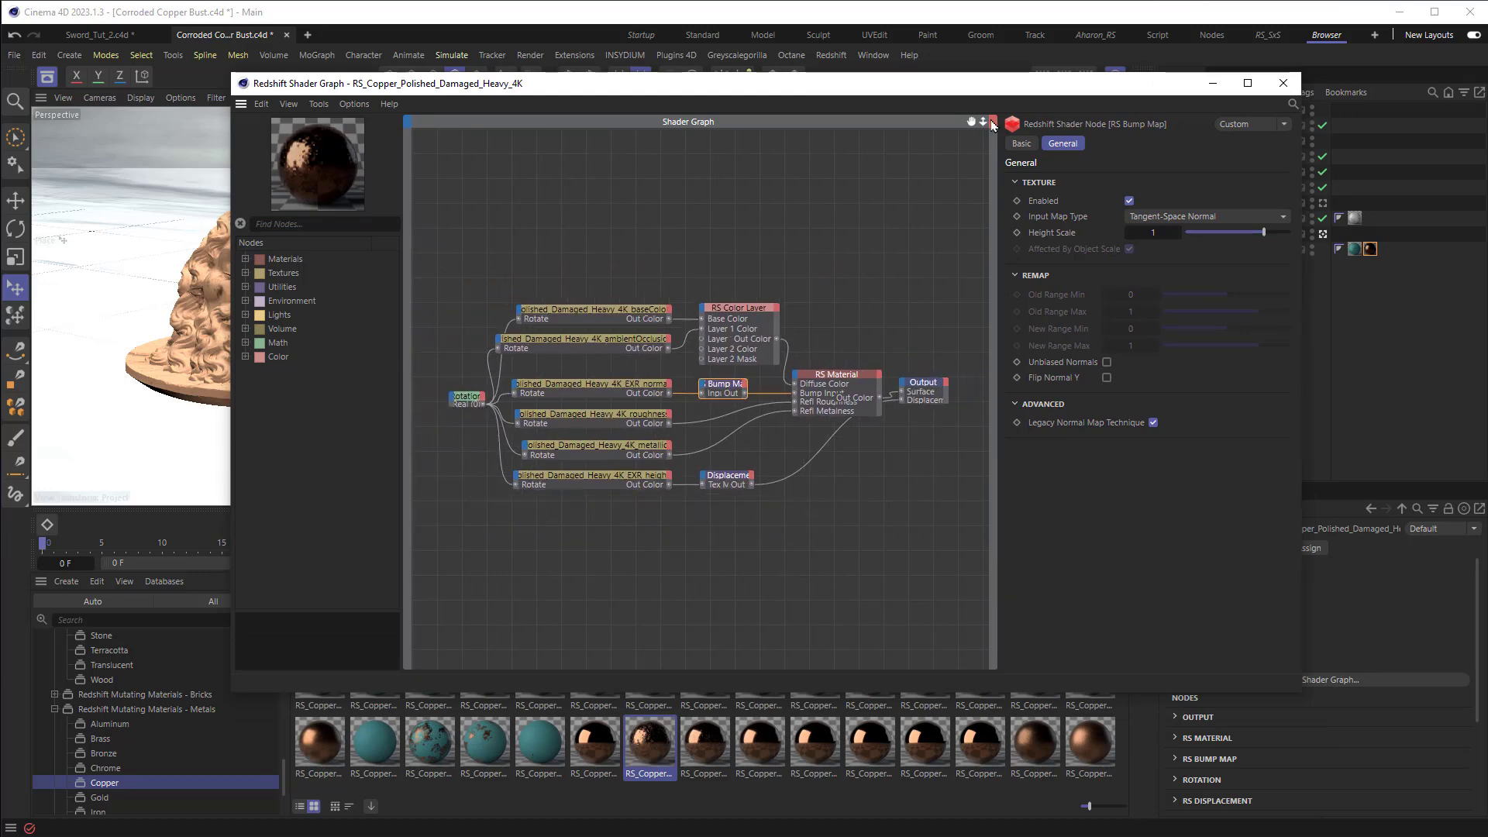
# Add a Curvature node to the polished copper's graph, connect it to the RS Material's Opacity Color, and close the graph
pyautogui.click(343, 222)
pyautogui.write('curv')
pyautogui.moveTo(298, 273); pyautogui.dragTo(796, 379)
pyautogui.moveTo(859, 550)
pyautogui.click(1042, 568)
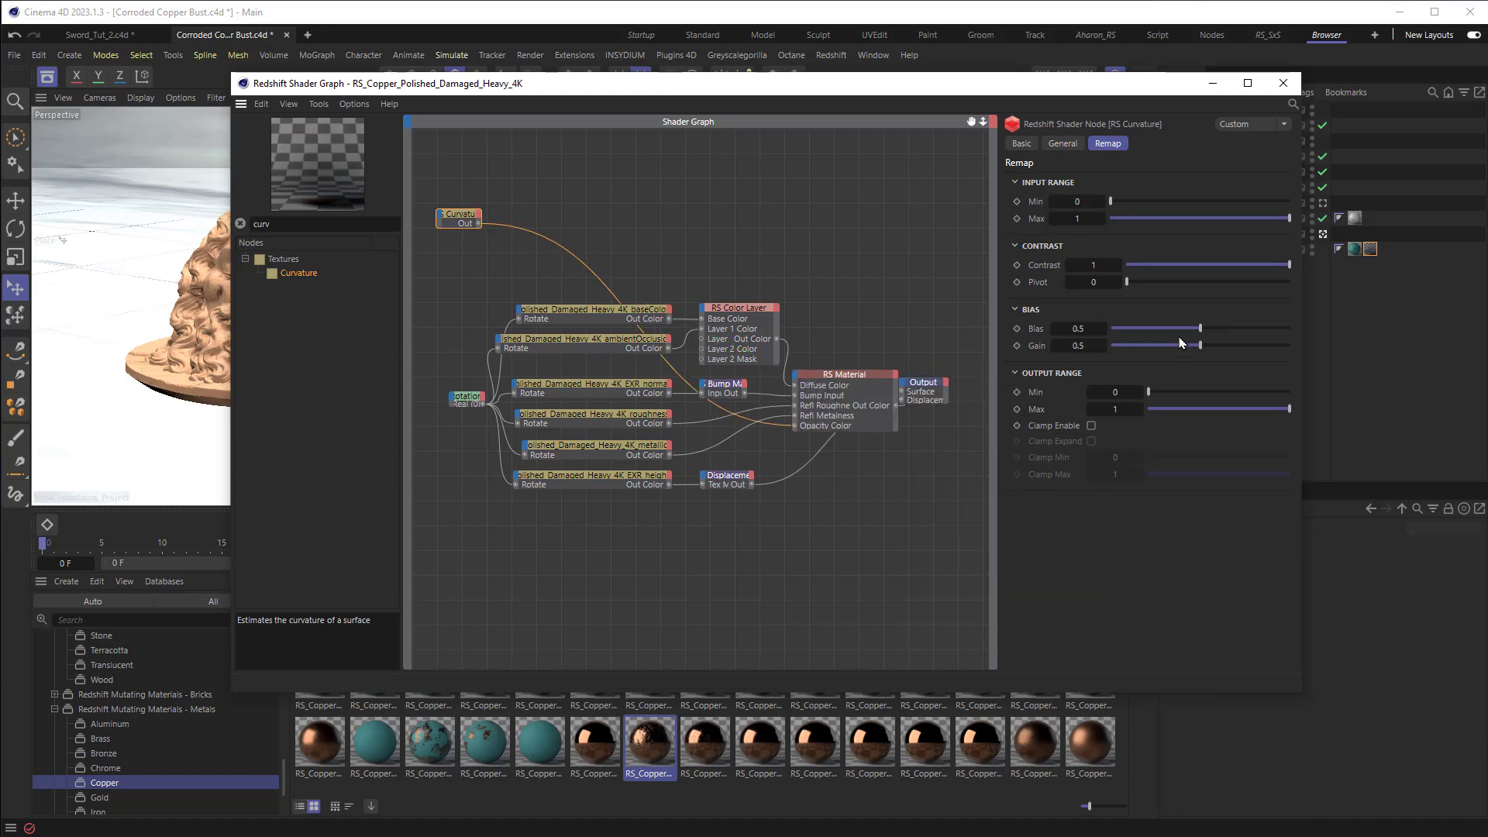
pyautogui.click(1283, 83)
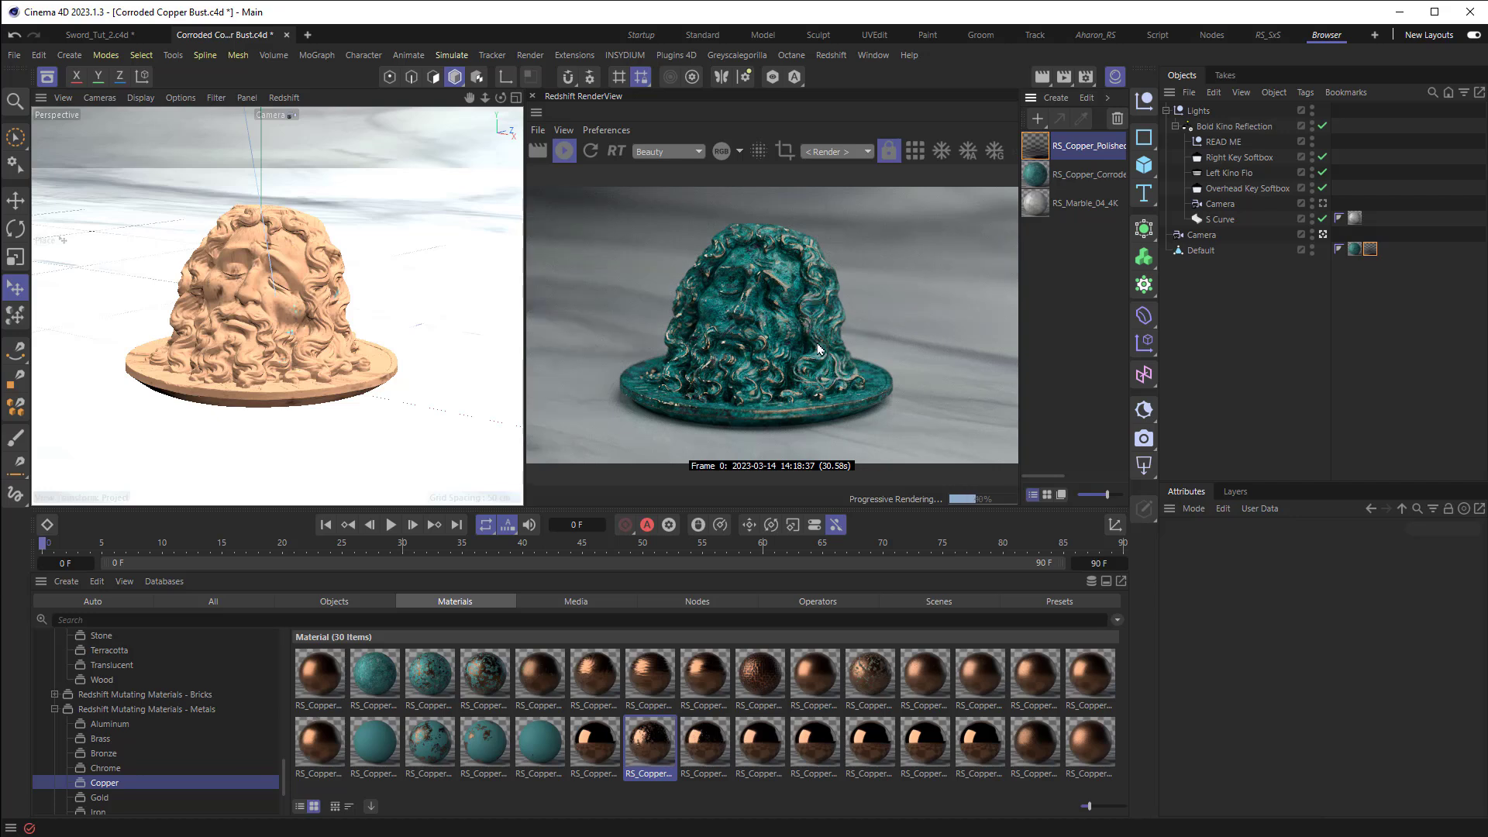
# Reopen the polished copper's shader graph and set the Curvature node's remap contrast to 1.84 and output range minimum to about 0.282
pyautogui.doubleClick(1033, 156)
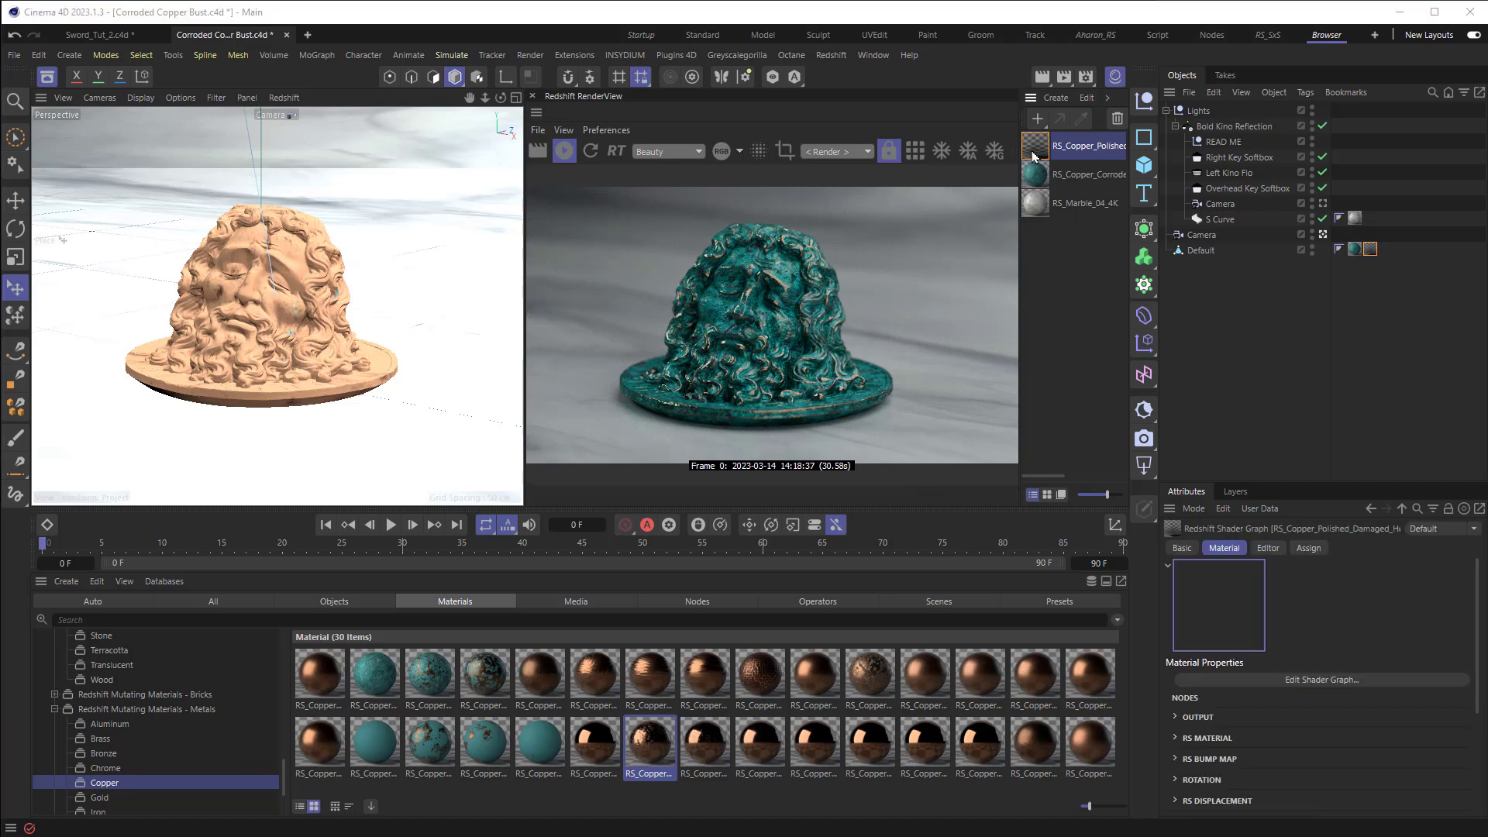
pyautogui.click(283, 166)
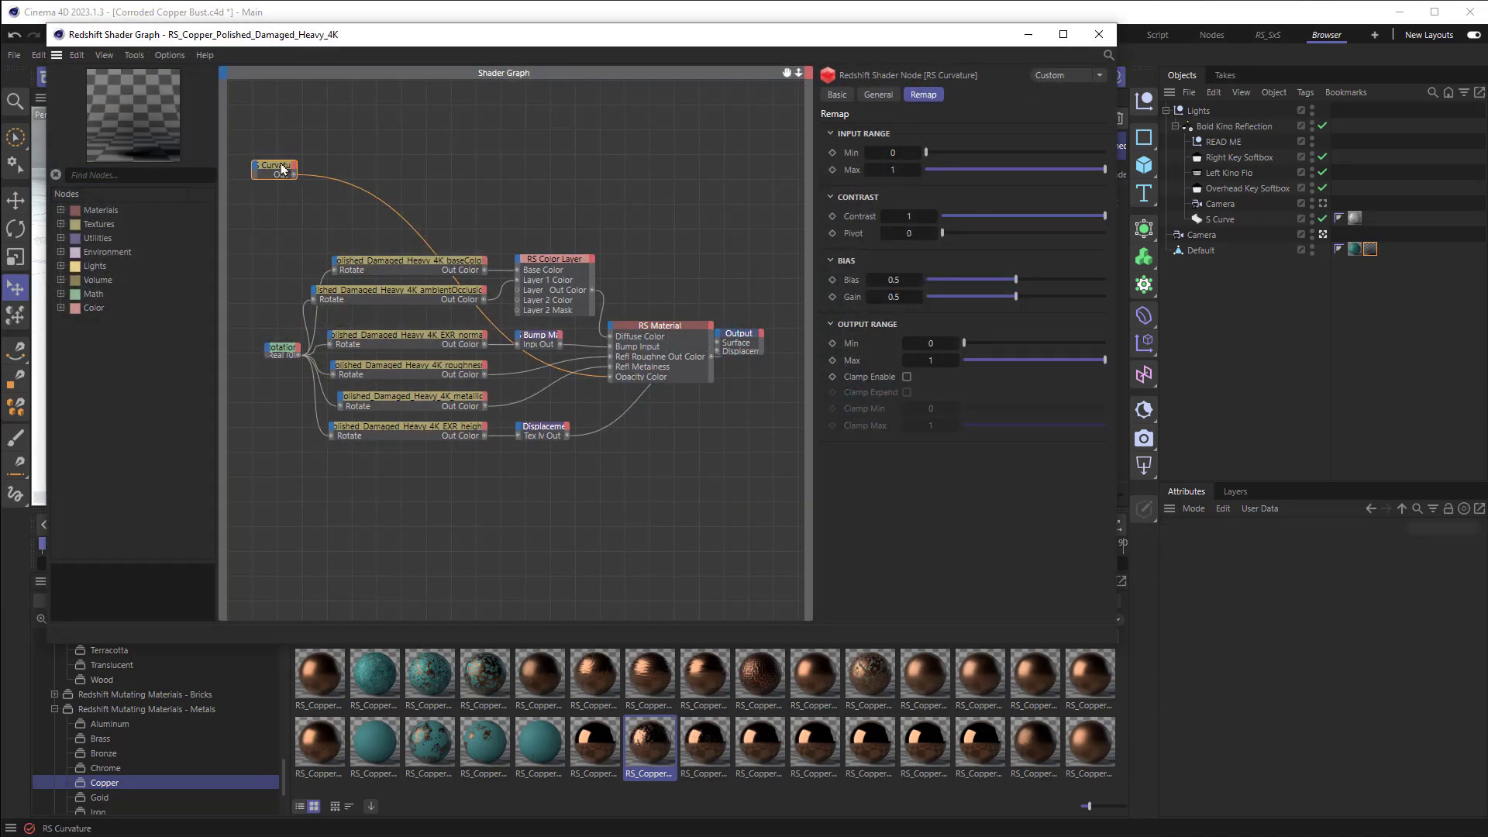
pyautogui.moveTo(1118, 304); pyautogui.dragTo(651, 303)
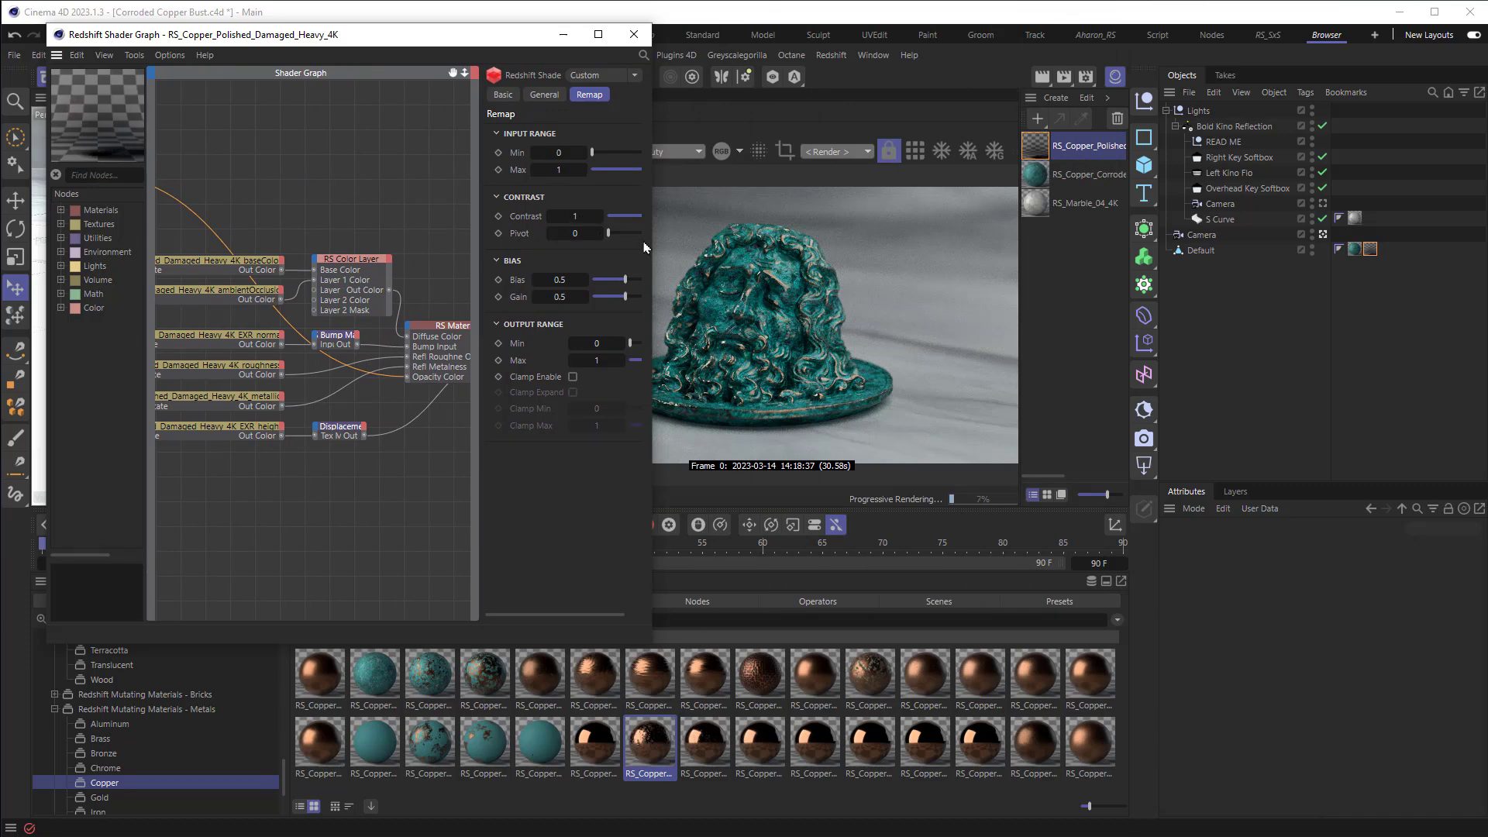
pyautogui.moveTo(627, 220); pyautogui.dragTo(703, 221)
pyautogui.moveTo(597, 213)
pyautogui.mouseDown()
pyautogui.moveTo(611, 214)
pyautogui.moveTo(588, 214)
pyautogui.mouseUp()
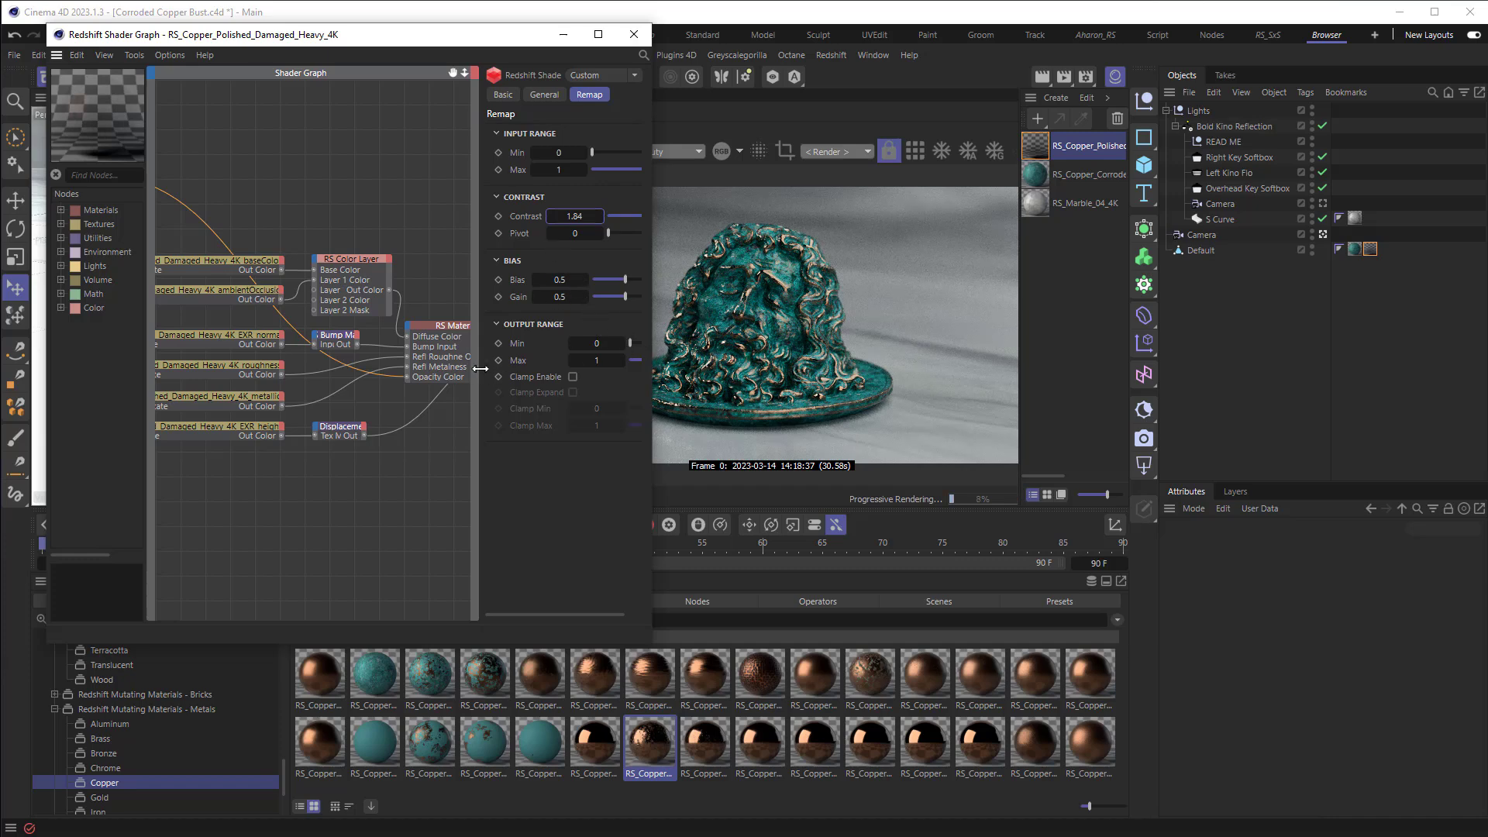
pyautogui.moveTo(481, 369); pyautogui.dragTo(359, 367)
pyautogui.moveTo(515, 343); pyautogui.dragTo(551, 347)
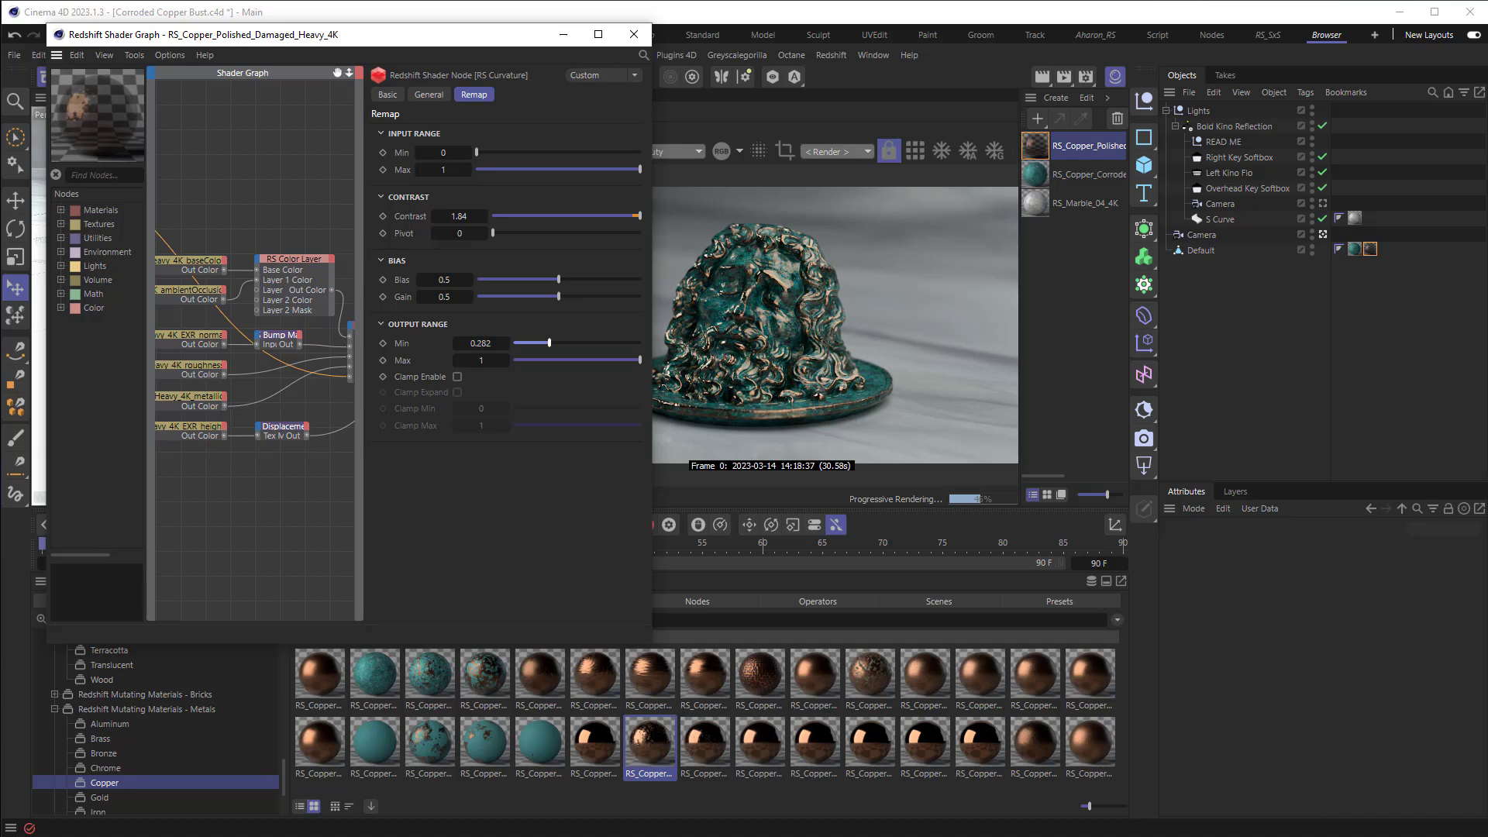
# Switch to the Sword_Tut_2 scene, layer the RS_Metal_Dented_01_4K.1 material on the sword (Cube.009), and open its shader graph
pyautogui.moveTo(1487, 121); pyautogui.dragTo(668, 47)
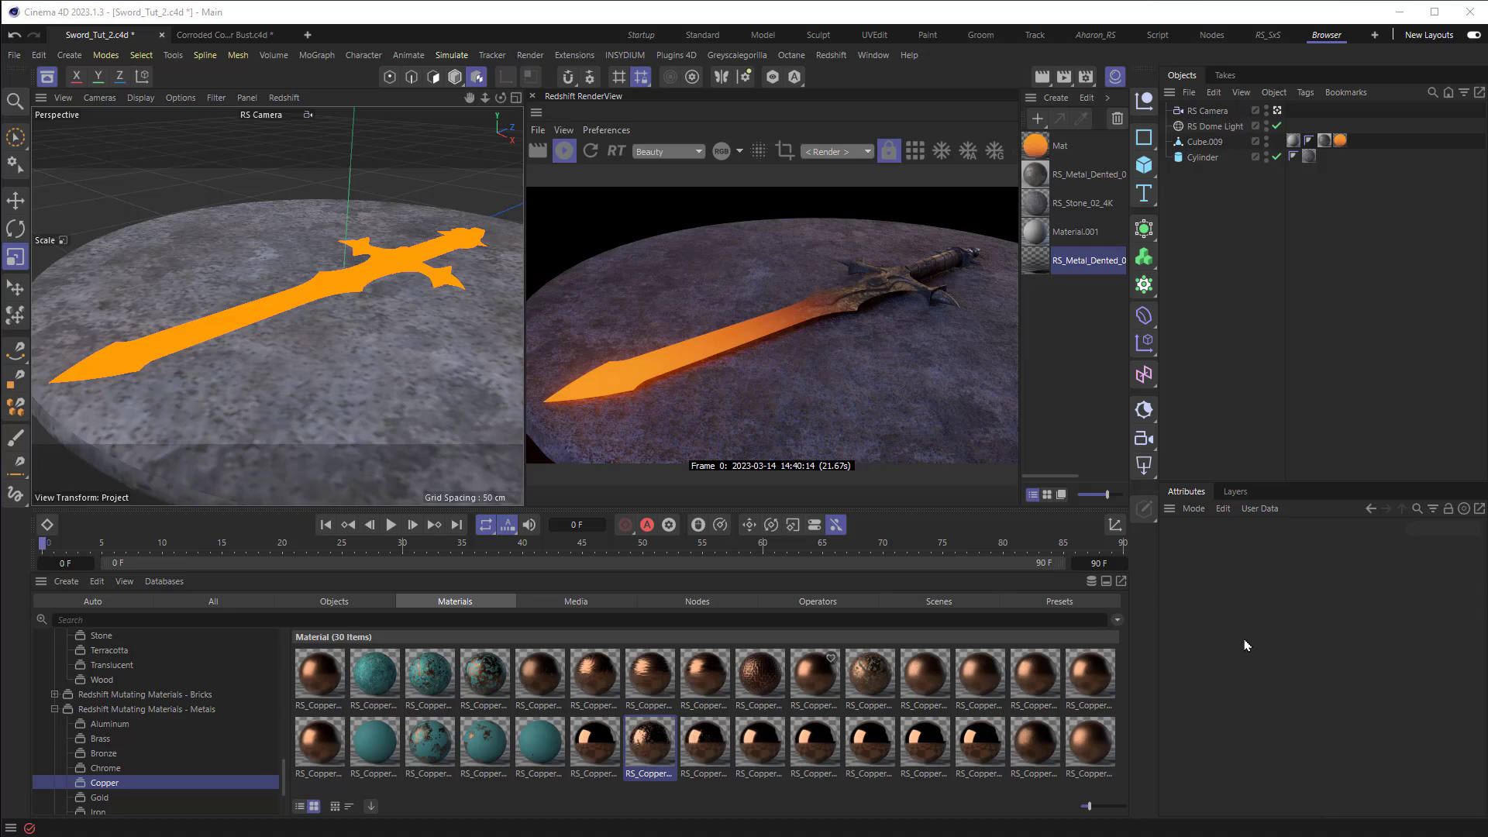
pyautogui.click(1045, 266)
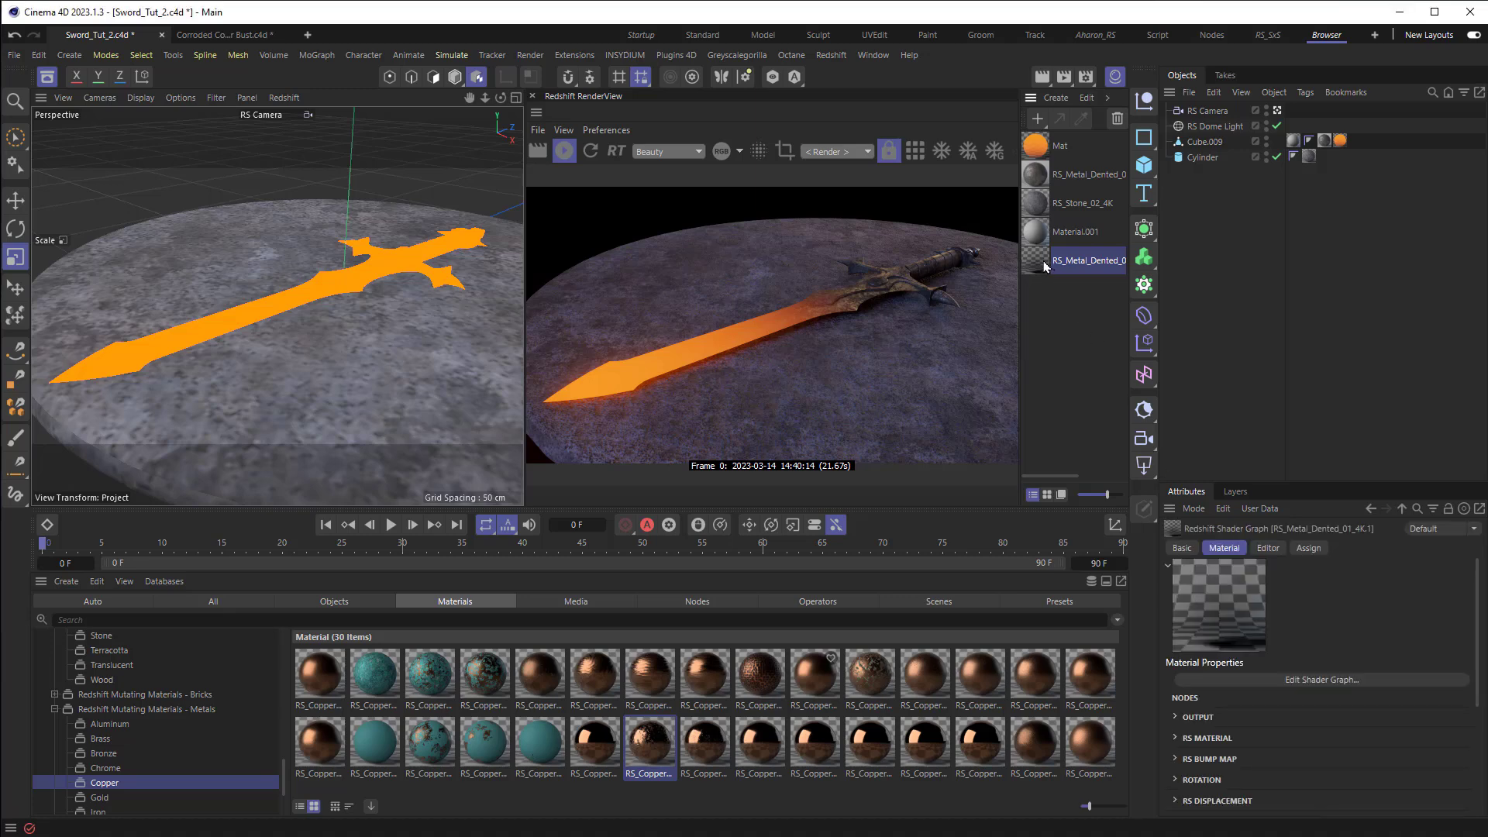
pyautogui.moveTo(1042, 265); pyautogui.dragTo(1203, 142)
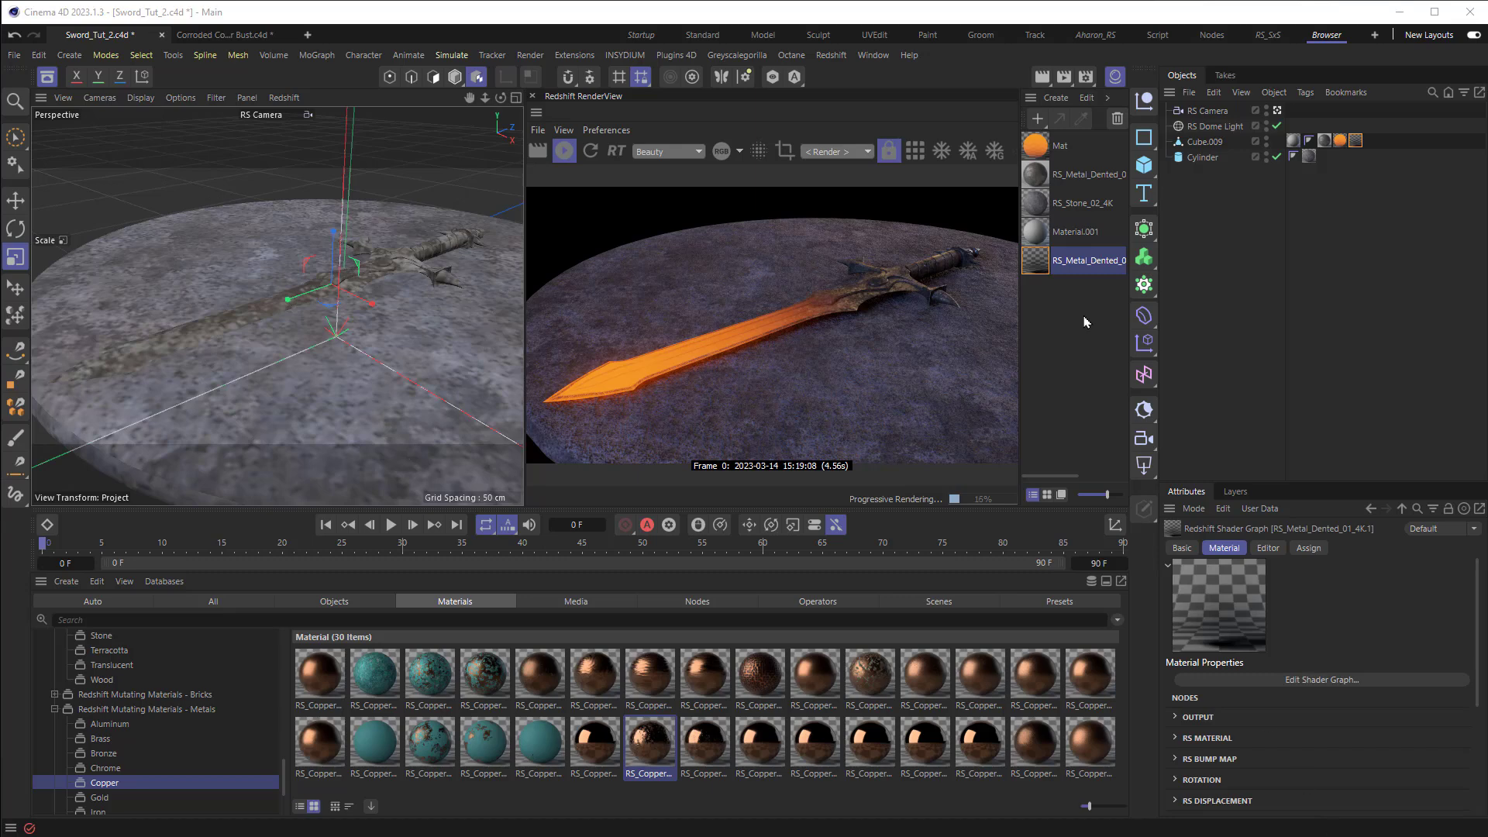
pyautogui.doubleClick(1037, 264)
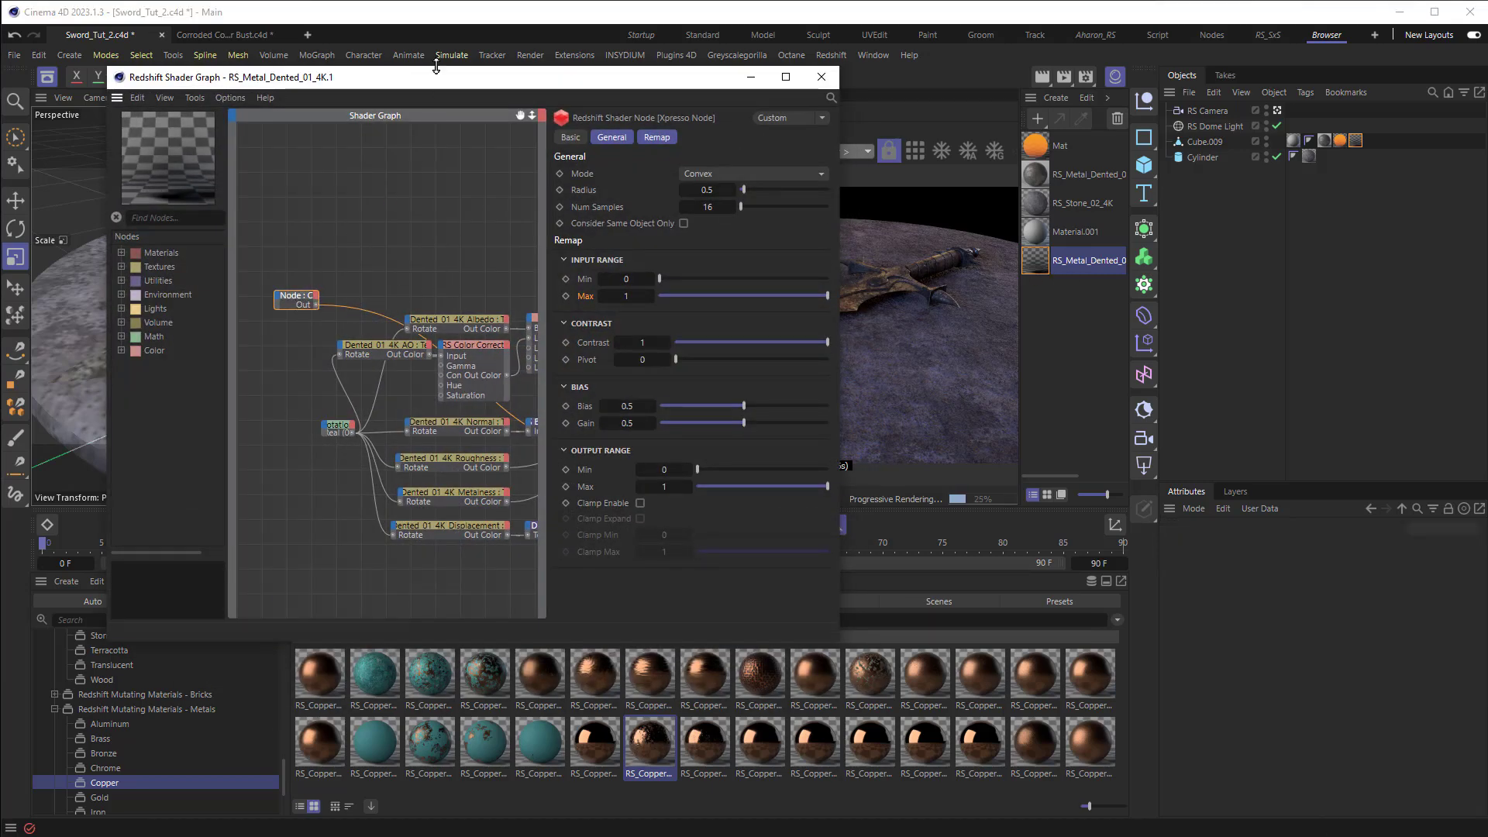
pyautogui.moveTo(457, 77); pyautogui.dragTo(50, 109)
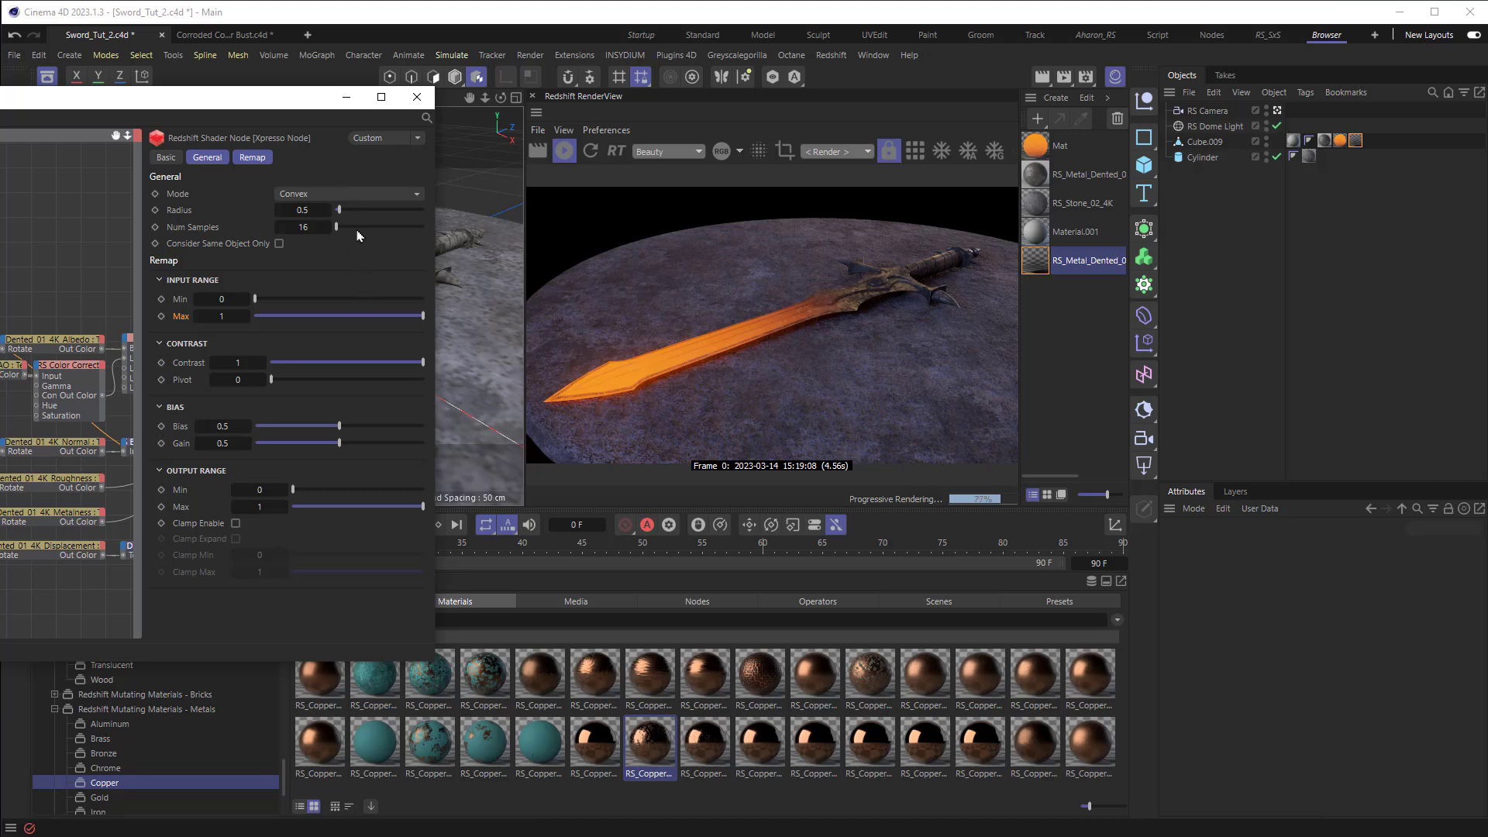
# Set the curvature mode to Convex (AL Curvature), enable Clamp and Clamp Expand, and set Clamp Max to about 0.295 and output Min to about 0.208
pyautogui.click(351, 194)
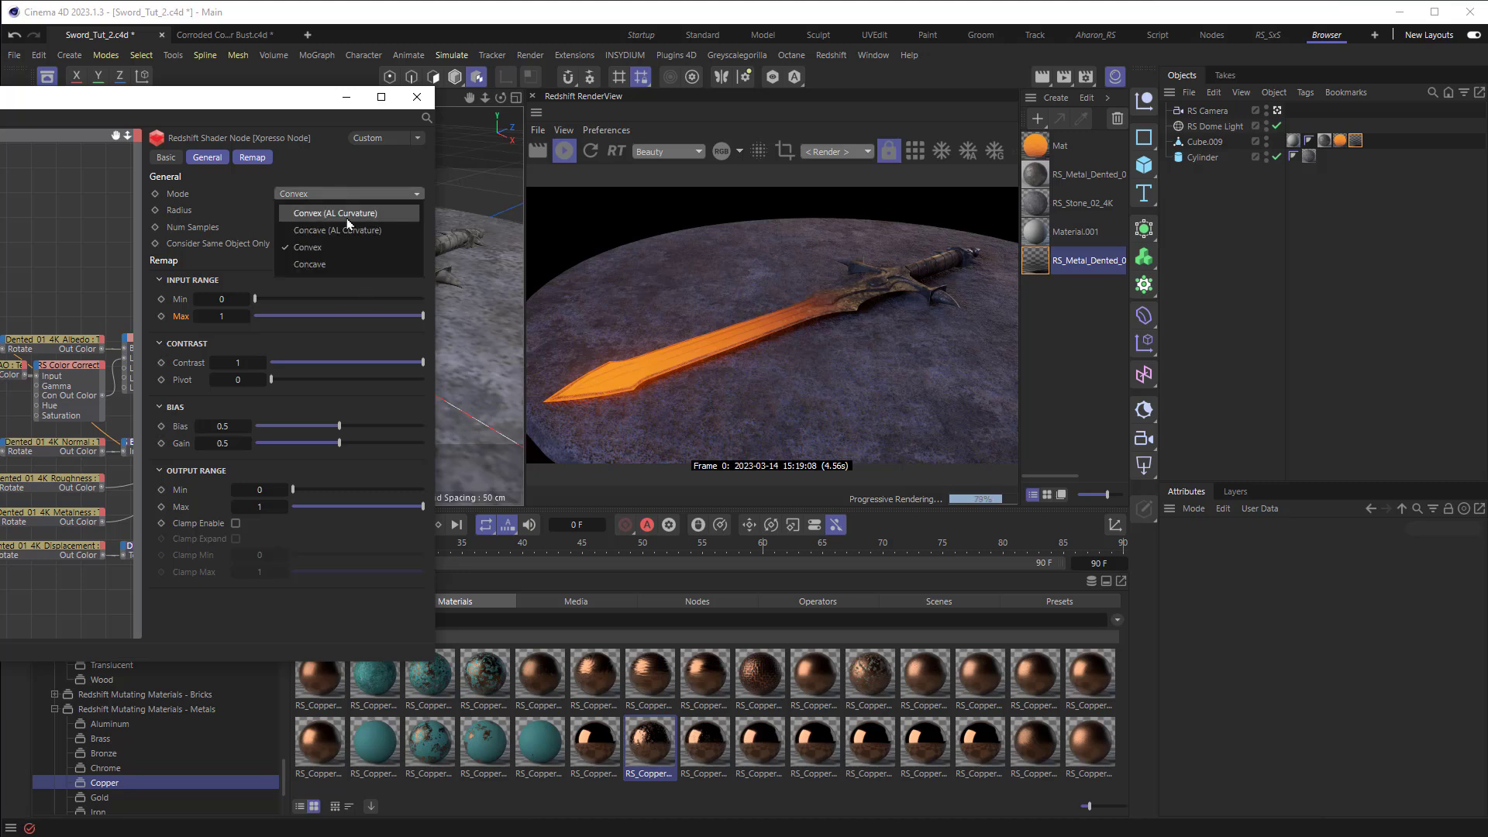
pyautogui.click(351, 213)
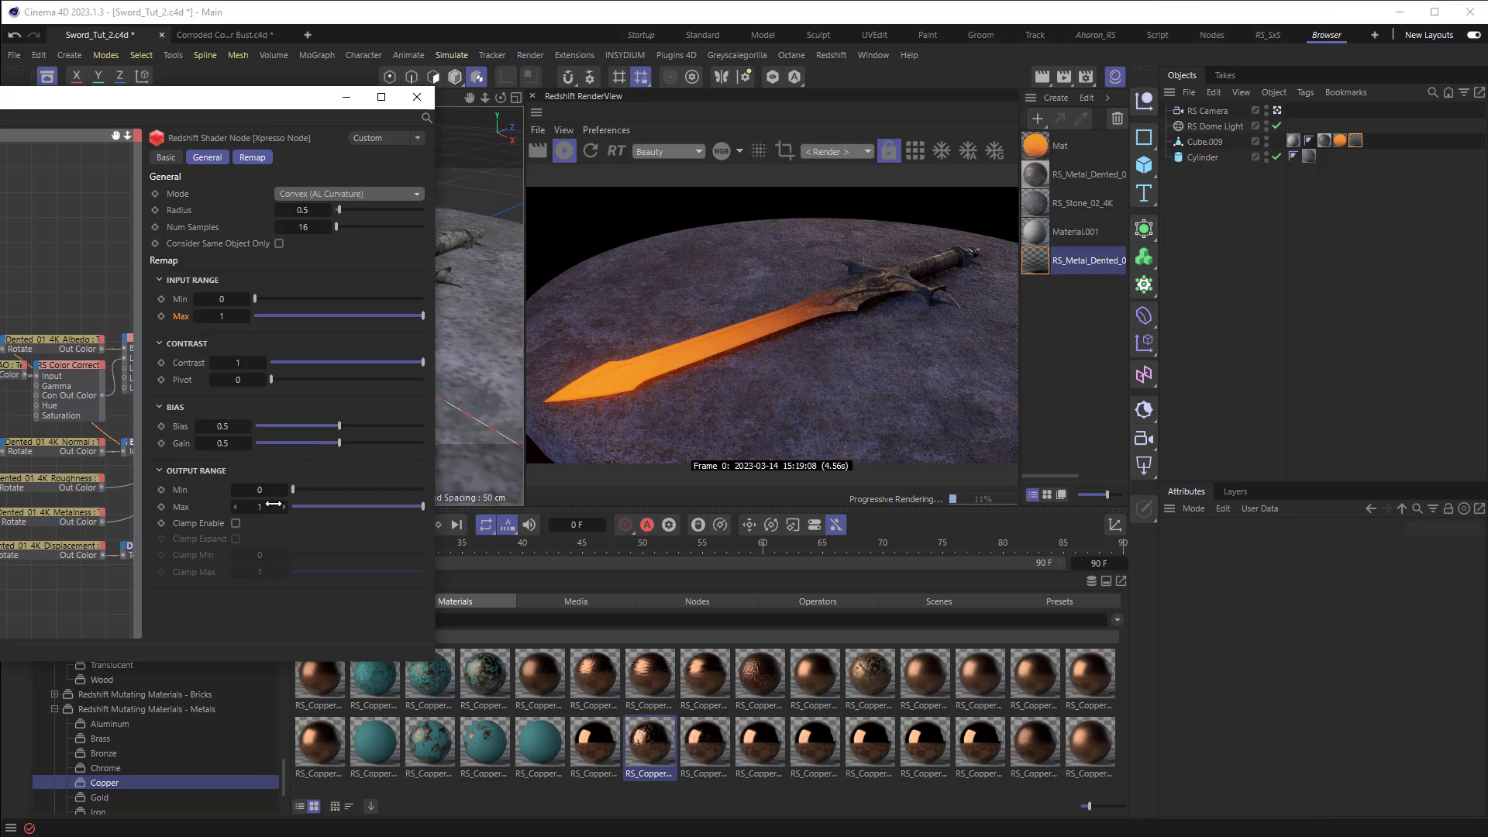
pyautogui.click(236, 524)
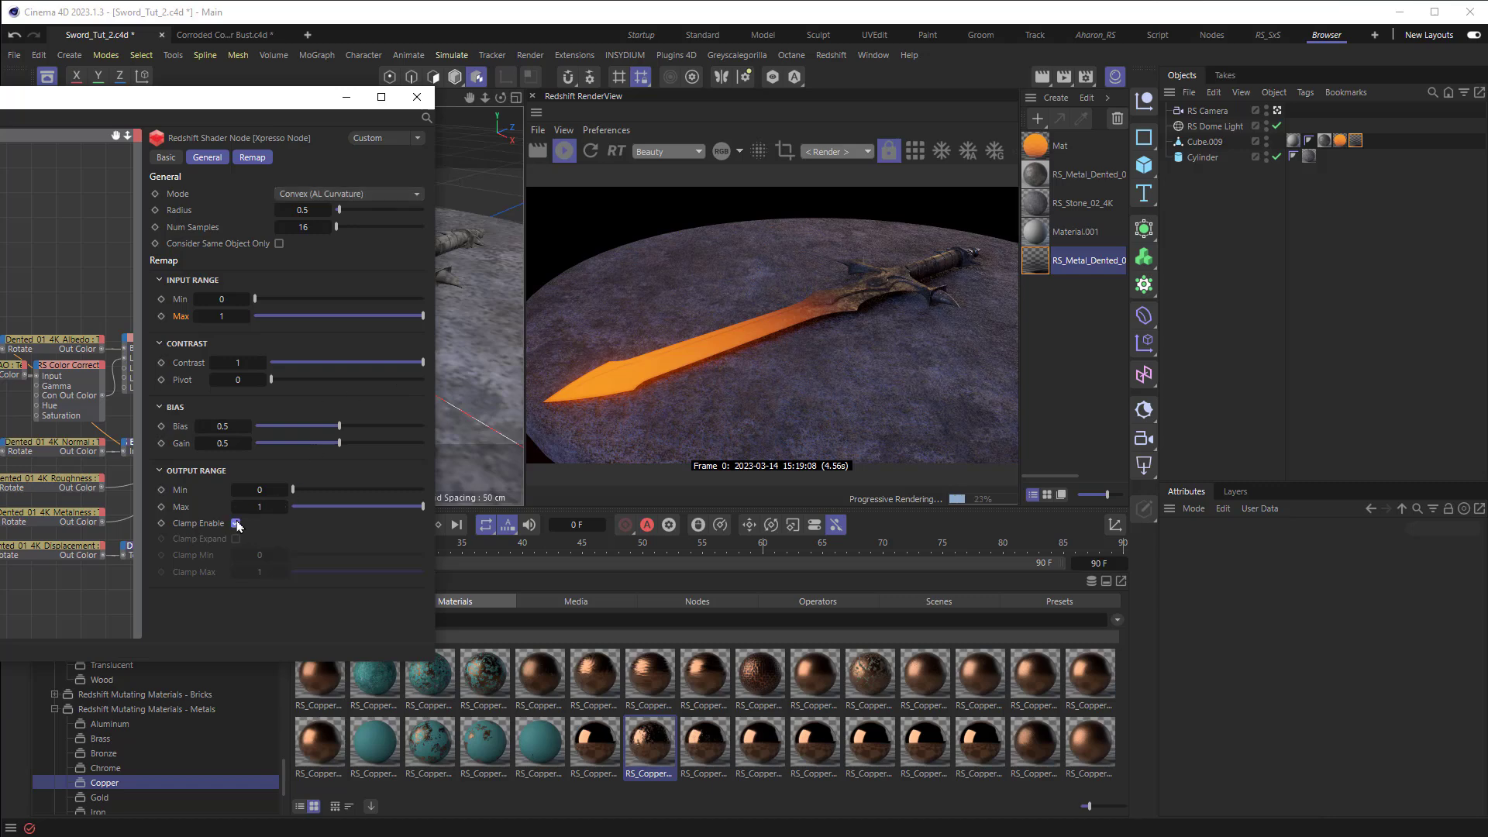
pyautogui.click(237, 539)
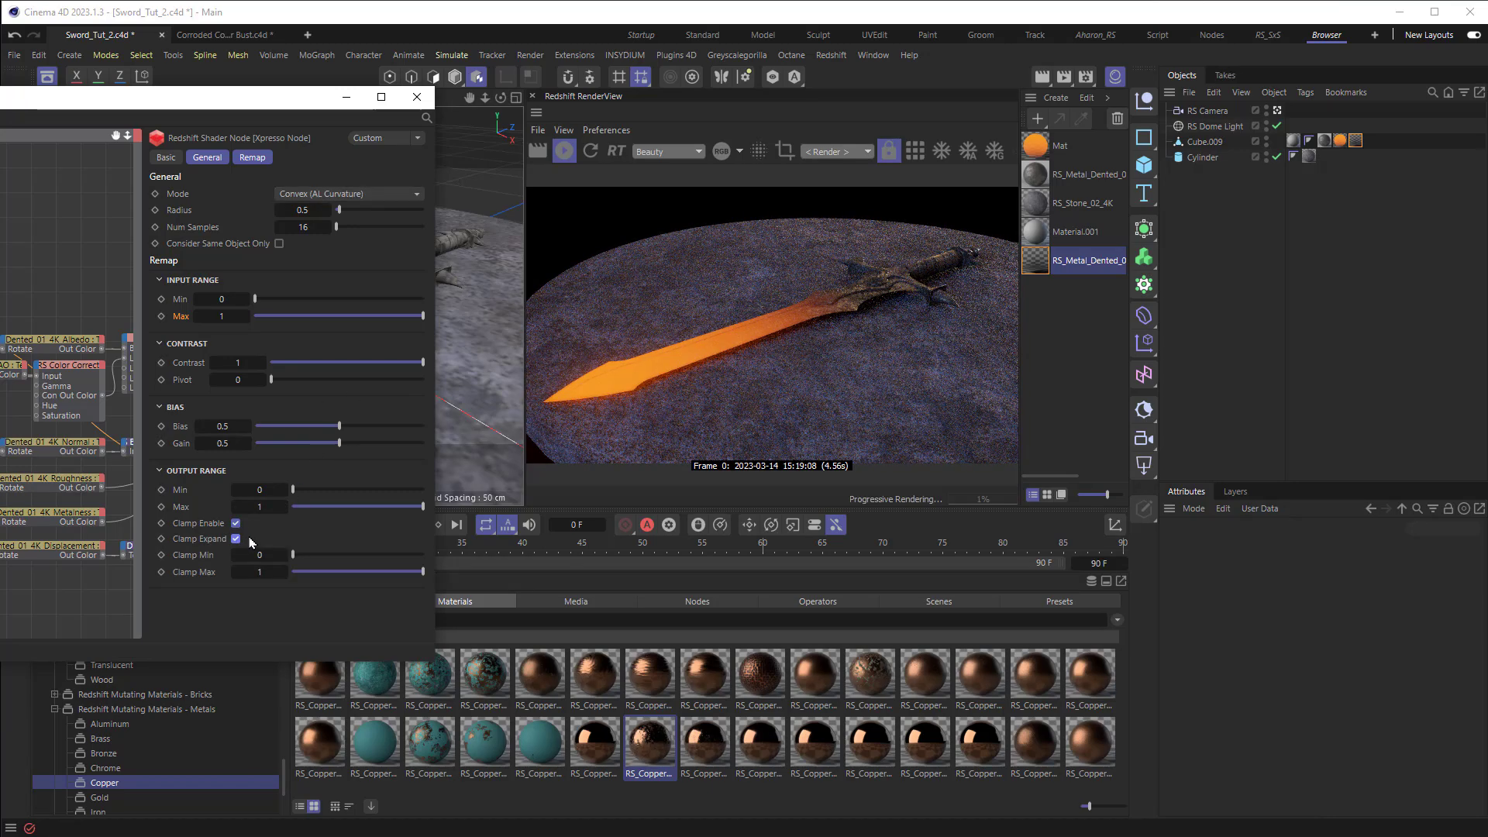
pyautogui.moveTo(350, 578); pyautogui.dragTo(331, 577)
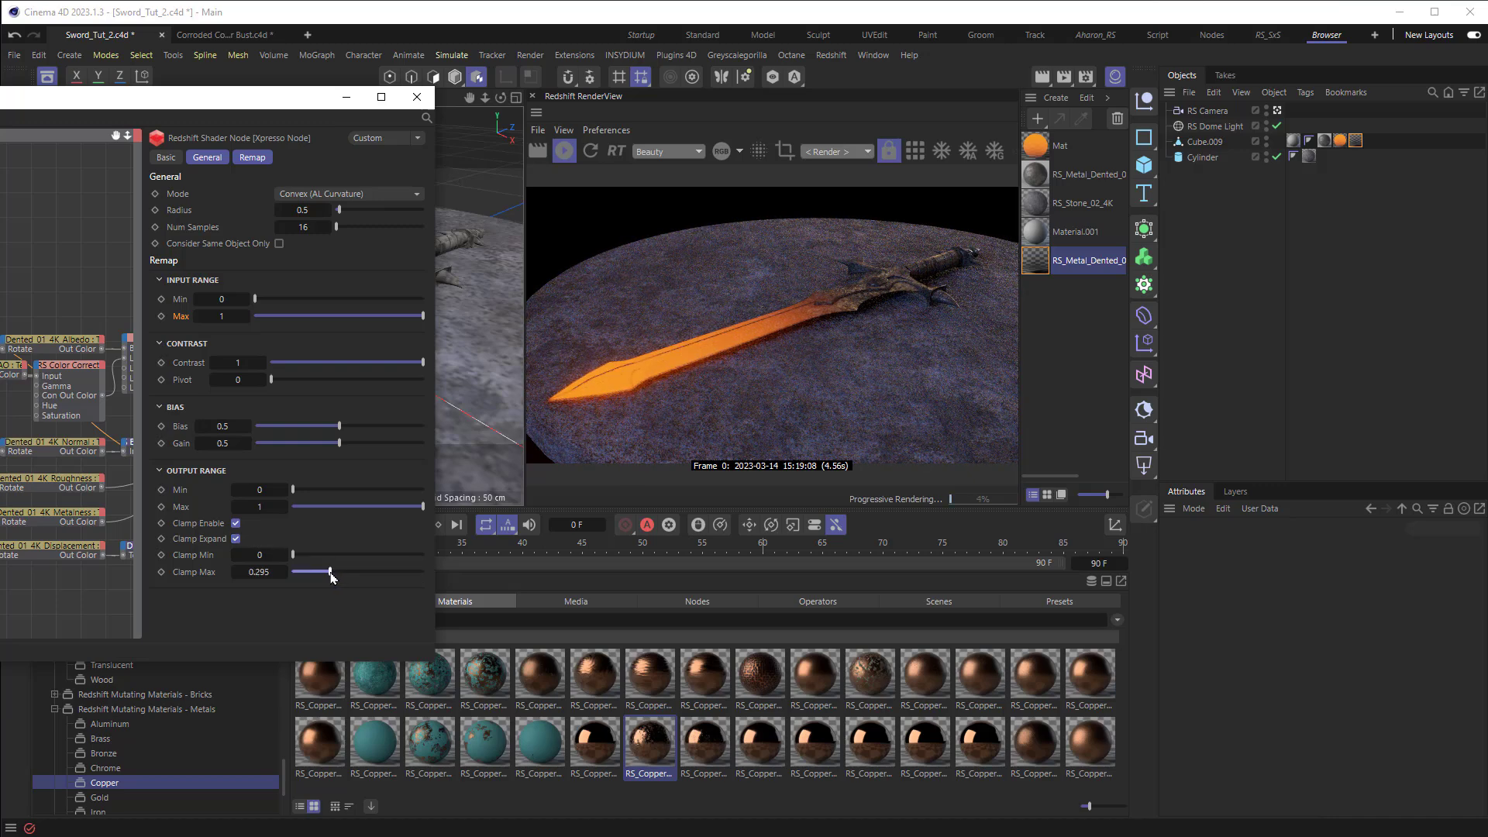
pyautogui.moveTo(298, 493); pyautogui.dragTo(319, 492)
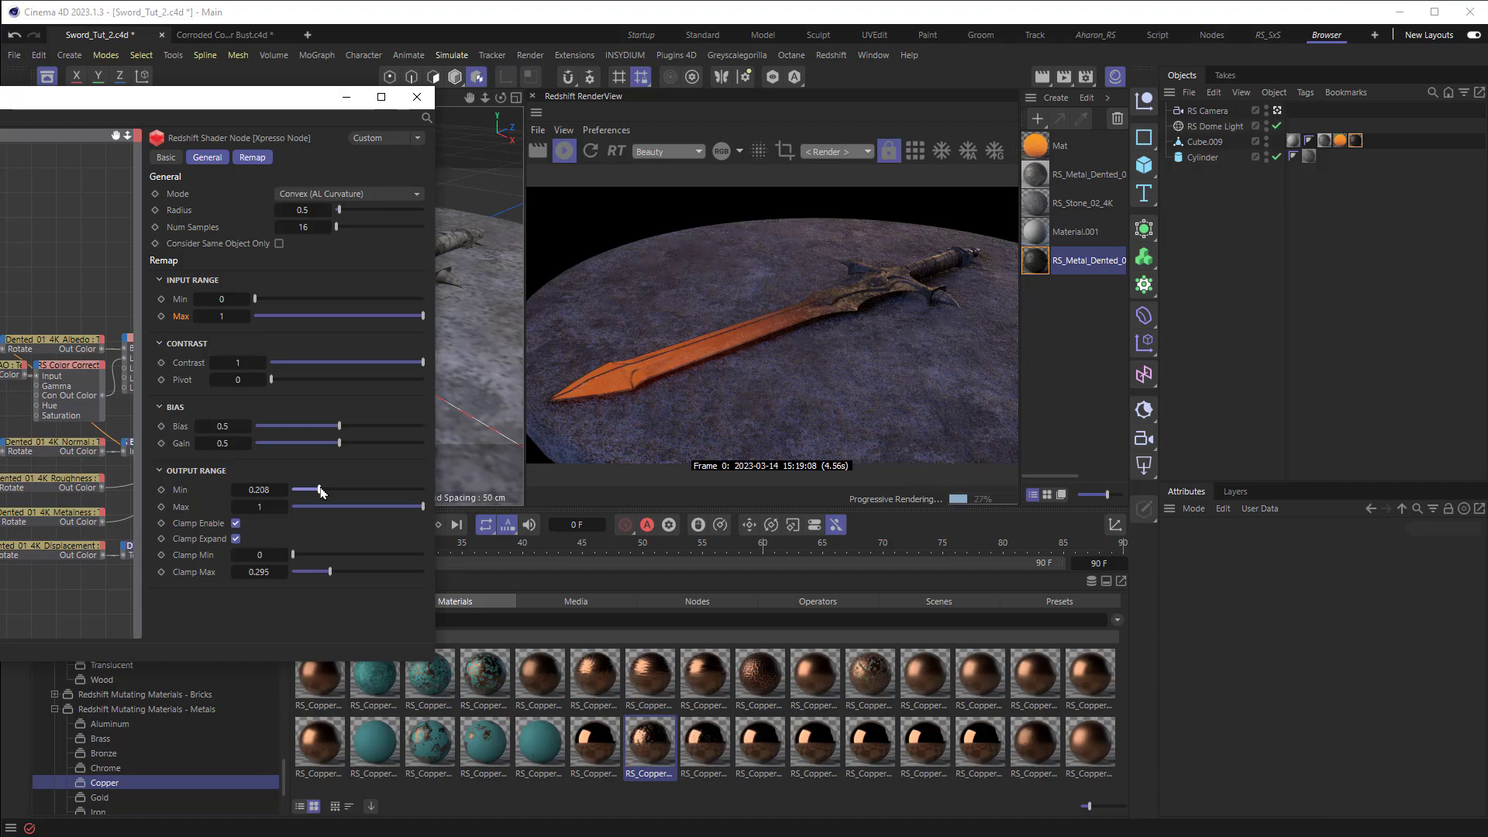
# Set the curvature contrast to about 0.204, radius to 1, and input range to about 0.148 minimum and 0.334 maximum
pyautogui.moveTo(391, 367); pyautogui.dragTo(301, 364)
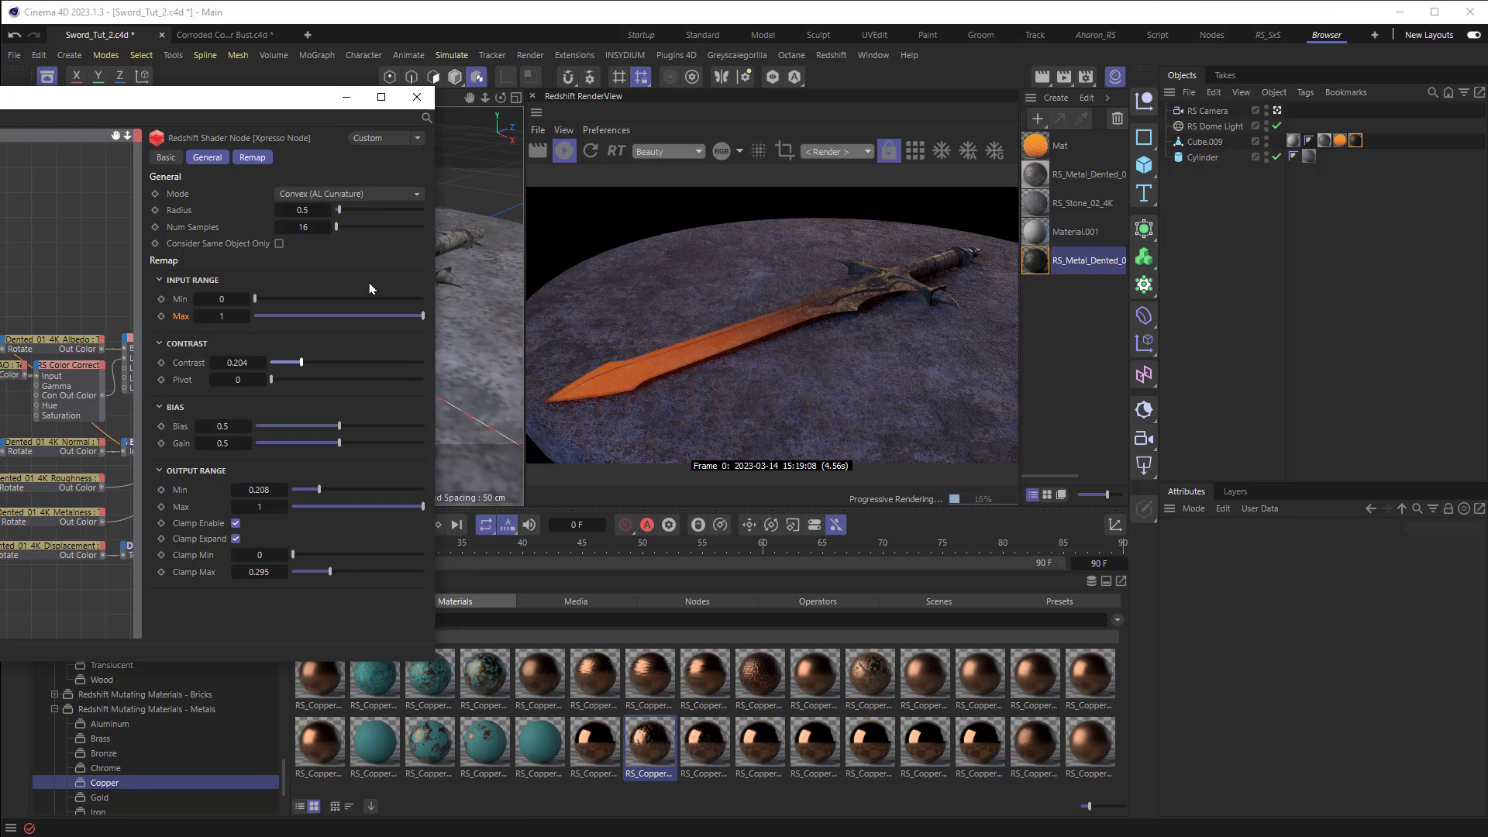
pyautogui.click(329, 212)
pyautogui.press('Return')
pyautogui.moveTo(255, 300); pyautogui.dragTo(279, 303)
pyautogui.moveTo(422, 316); pyautogui.dragTo(309, 330)
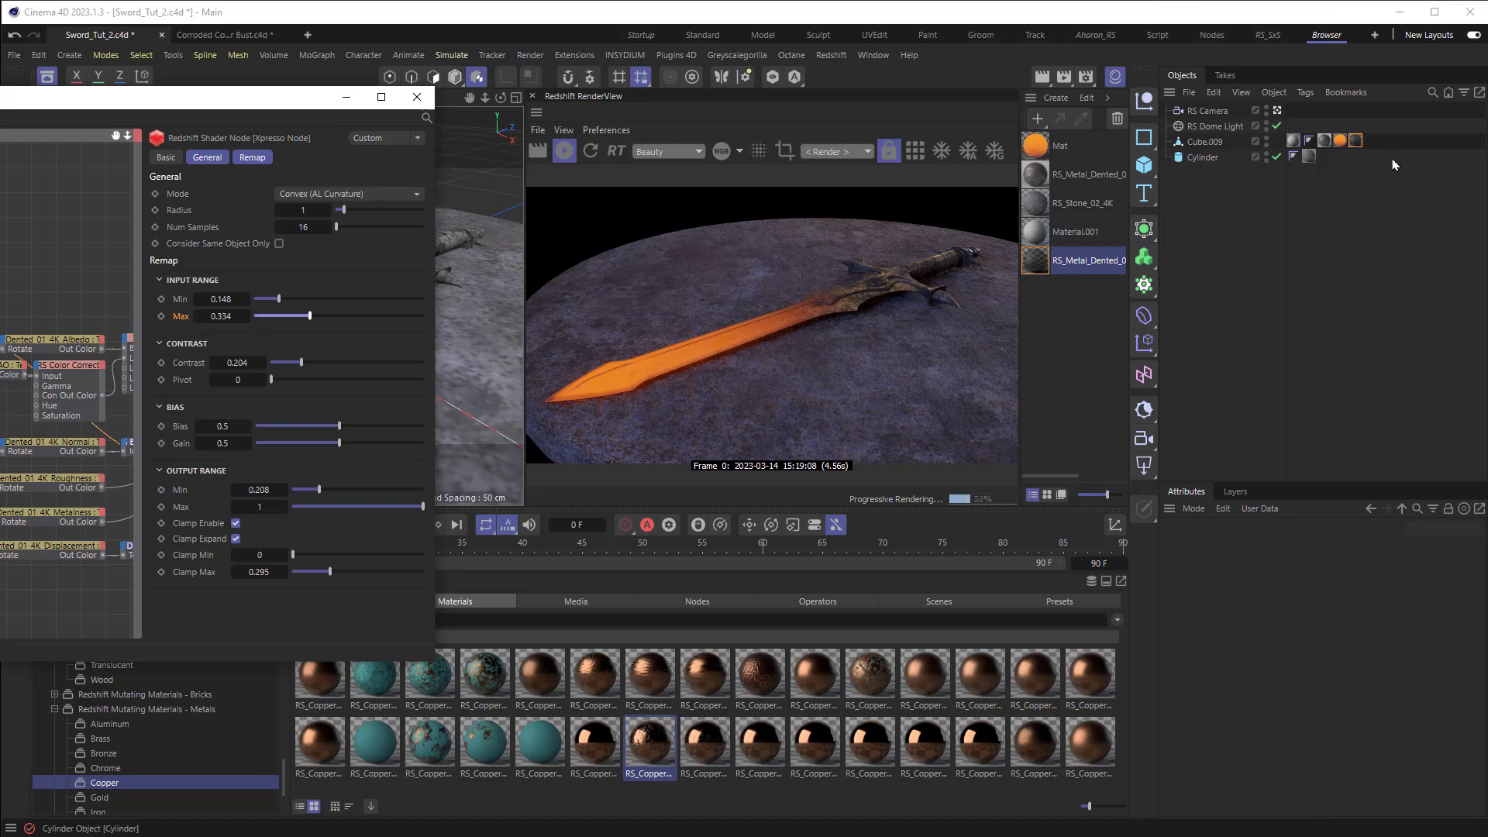
pyautogui.click(1355, 141)
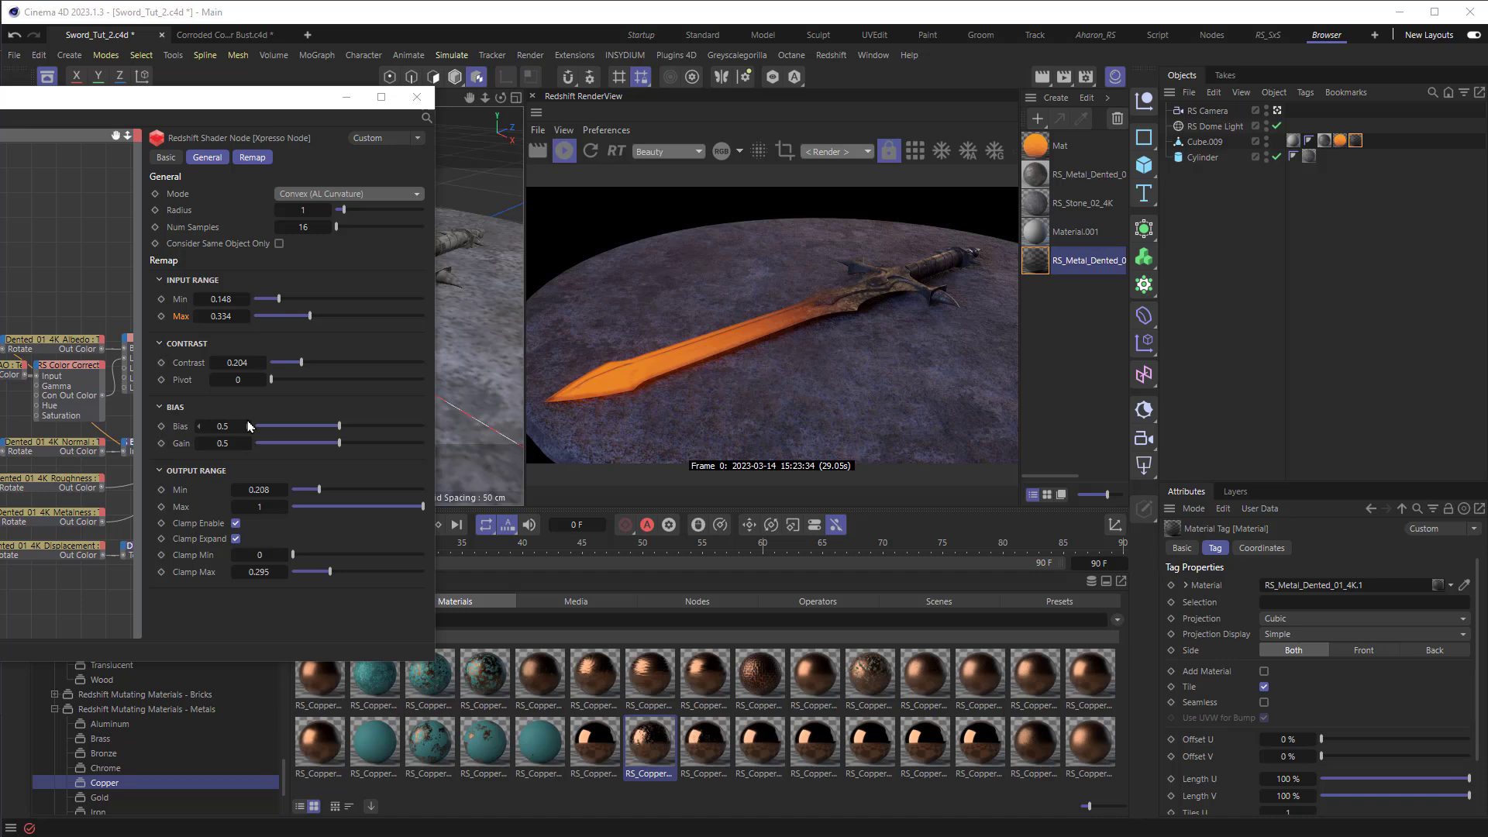
pyautogui.click(262, 379)
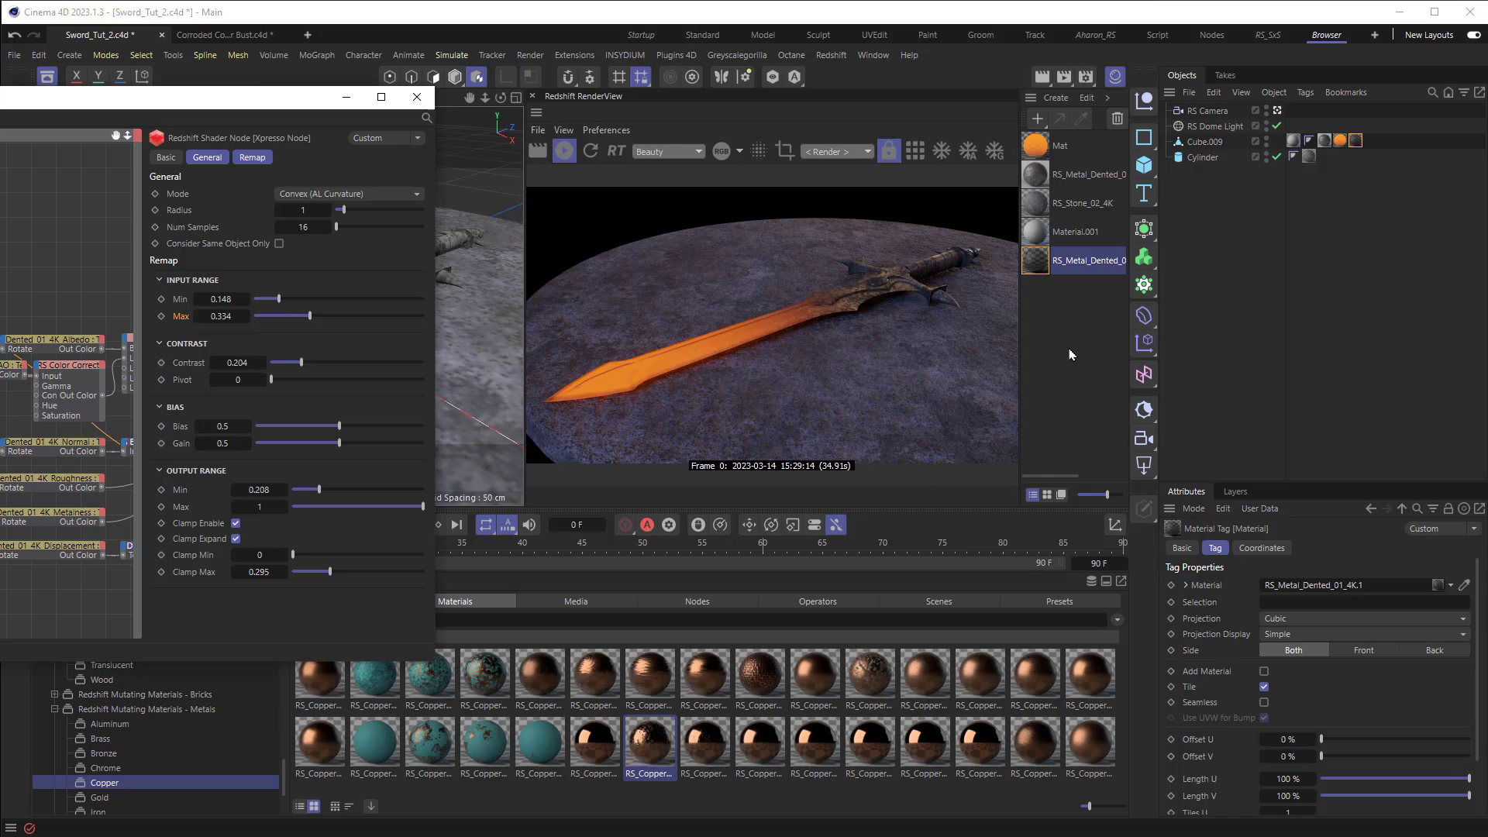
# Duplicate the RS_Metal_Dented_01_4K.1 material and delete the Curvature node from the copy's shader graph
pyautogui.keyDown('ctrl'); pyautogui.moveTo(1036, 264); pyautogui.dragTo(1039, 293); pyautogui.keyUp('ctrl')
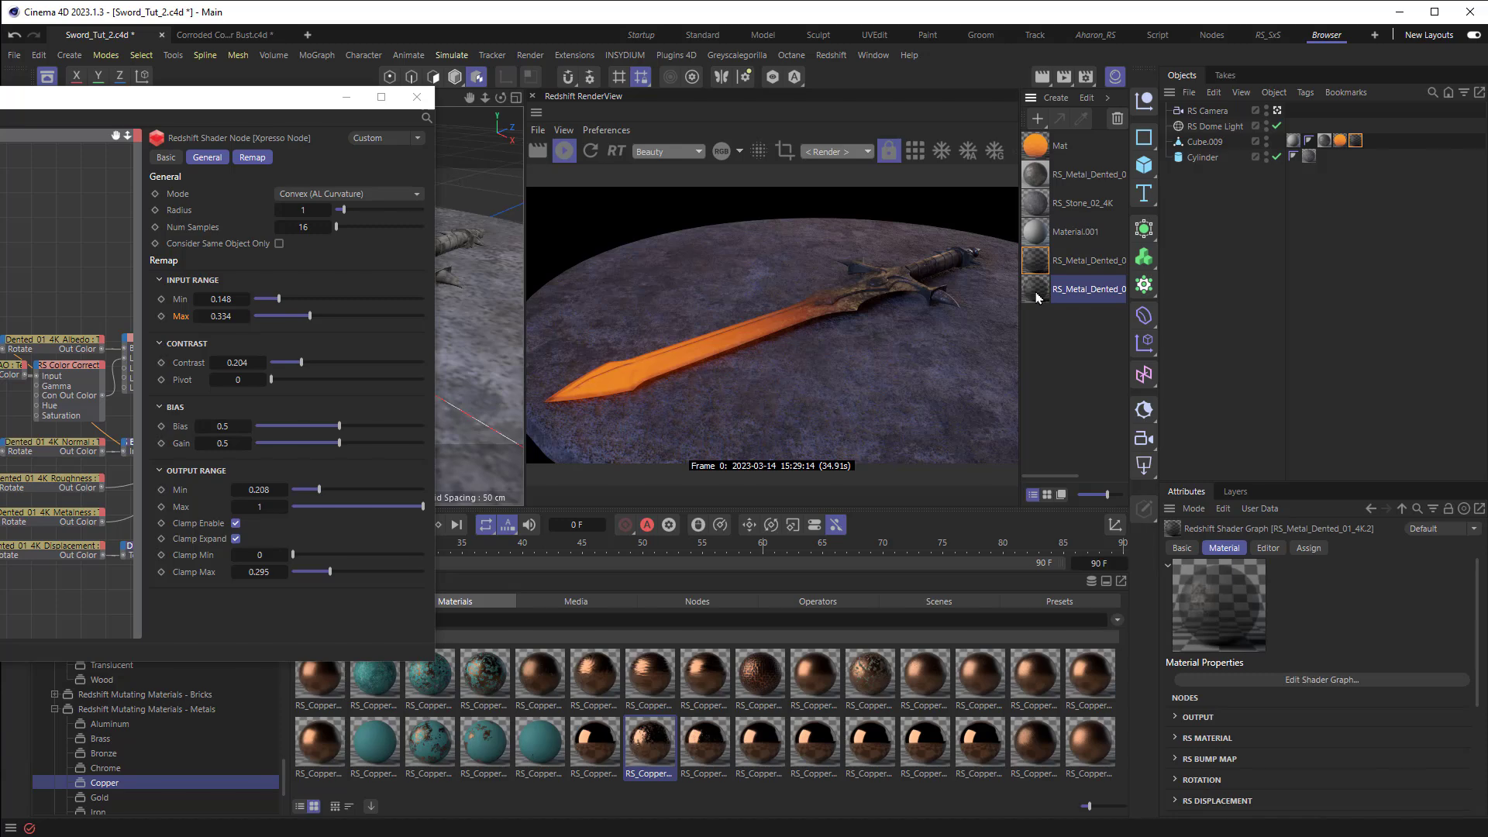
pyautogui.moveTo(289, 97); pyautogui.dragTo(833, 99)
pyautogui.moveTo(979, 536); pyautogui.dragTo(1251, 536)
pyautogui.moveTo(721, 493); pyautogui.dragTo(606, 450, button='middle')
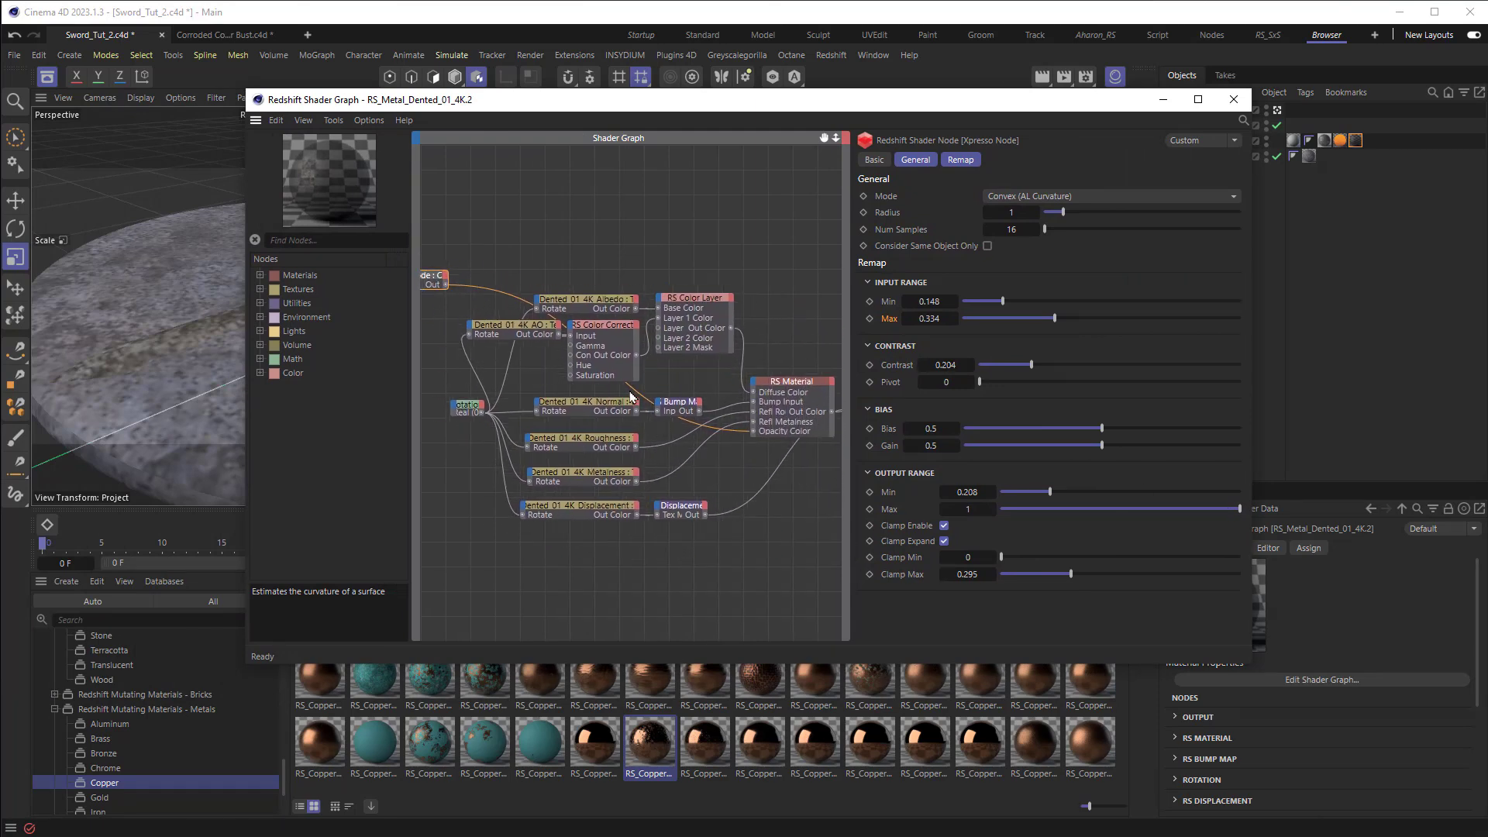
pyautogui.moveTo(631, 398); pyautogui.dragTo(653, 412, button='middle')
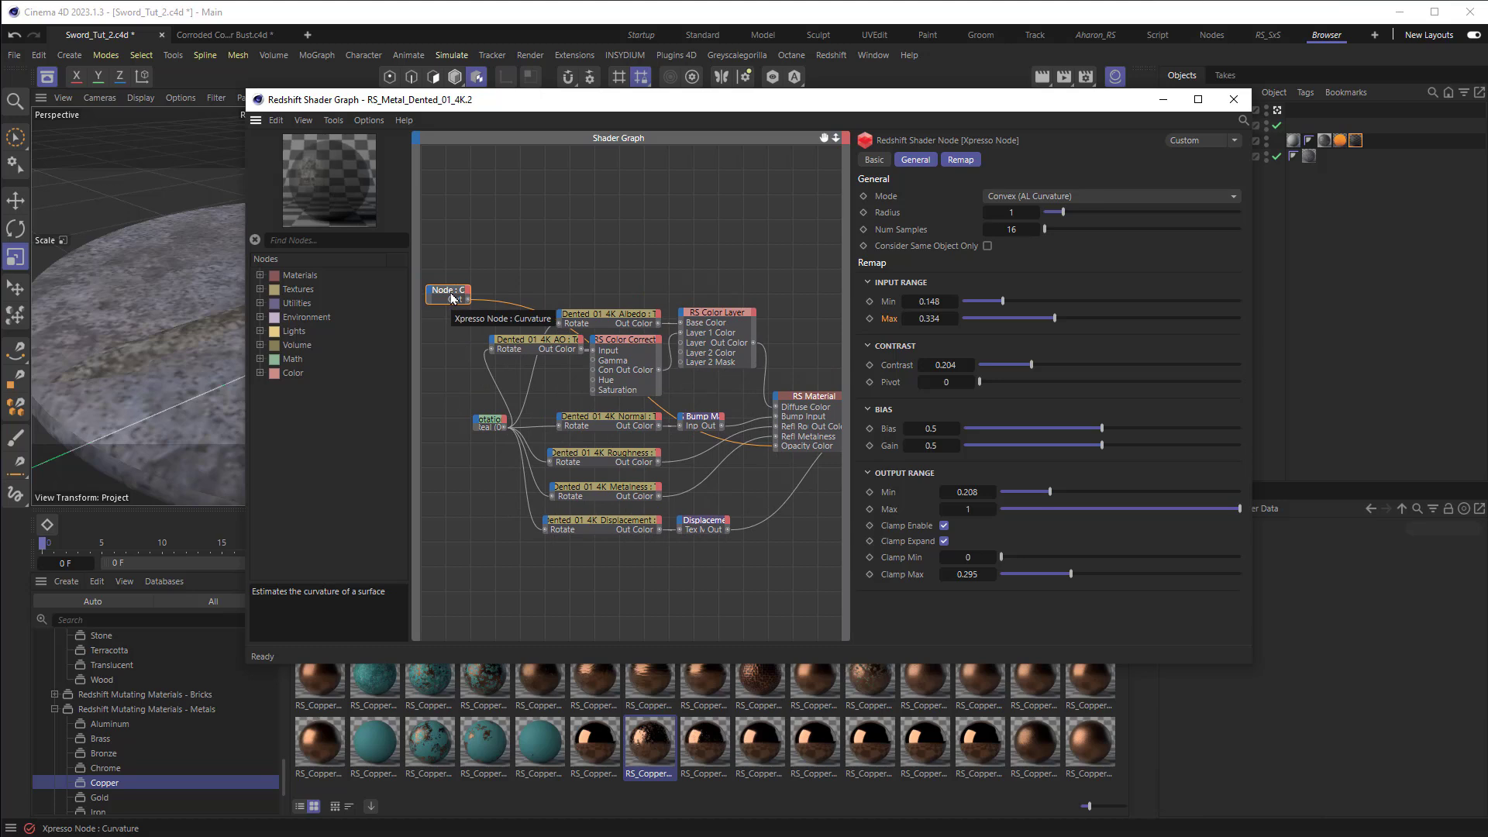
pyautogui.press('Delete')
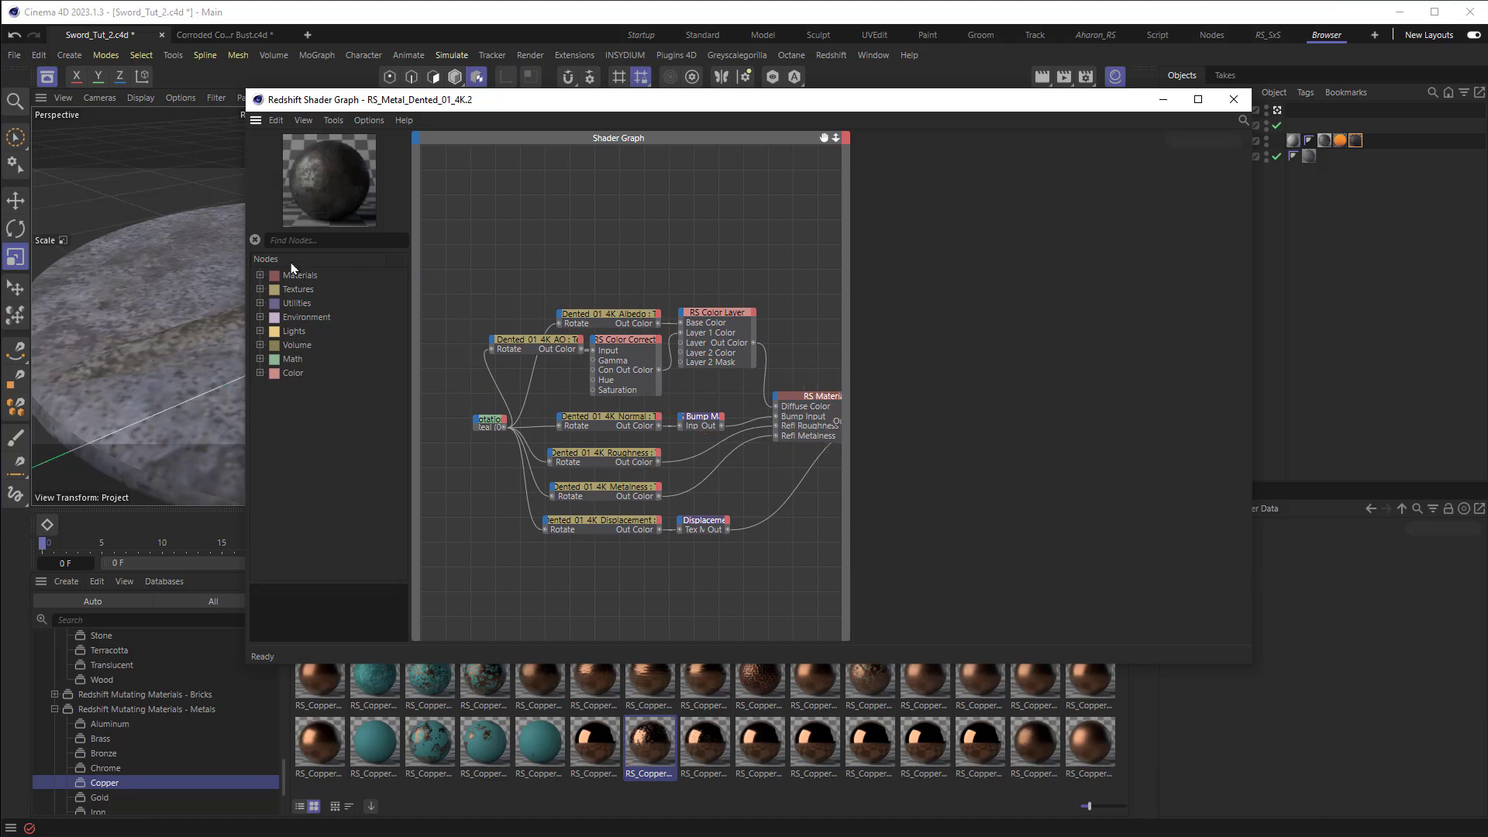
# Add a Maxon Noise node to the duplicated material's graph and connect it to the RS Material's Opacity Color
pyautogui.click(303, 238)
pyautogui.write('noise')
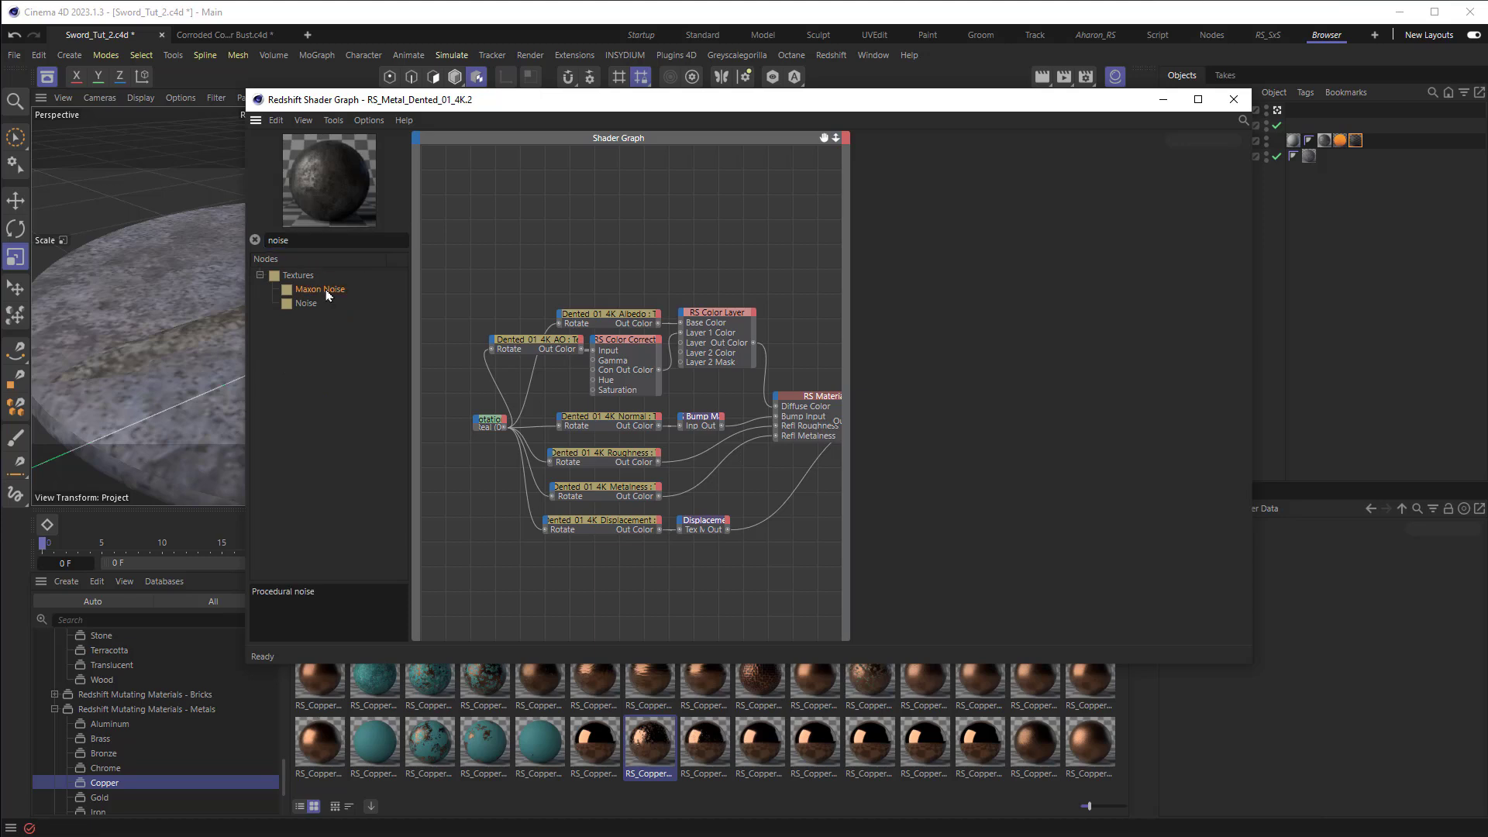
pyautogui.moveTo(325, 291); pyautogui.dragTo(777, 401)
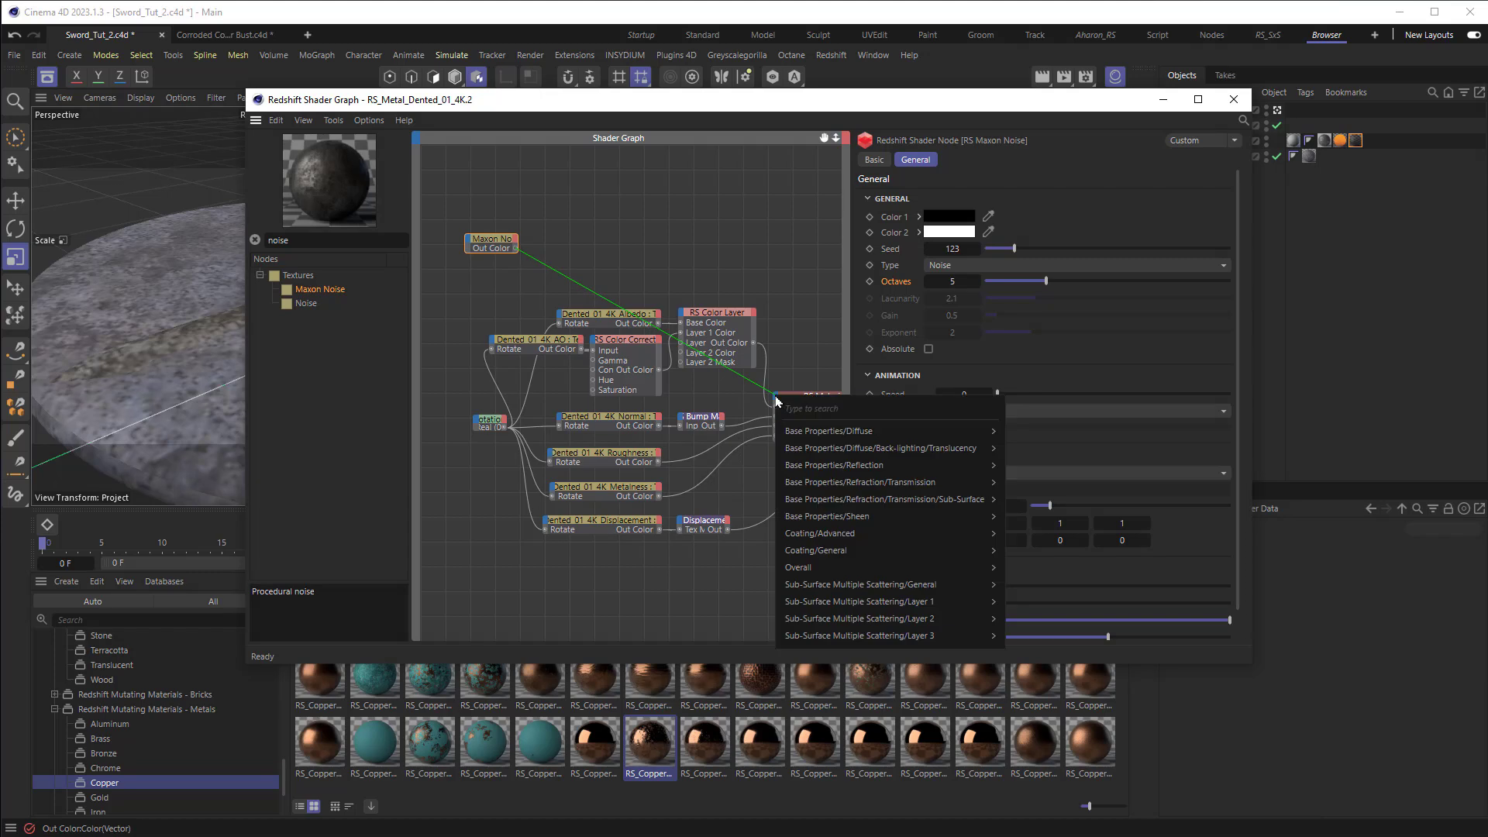
pyautogui.moveTo(861, 560)
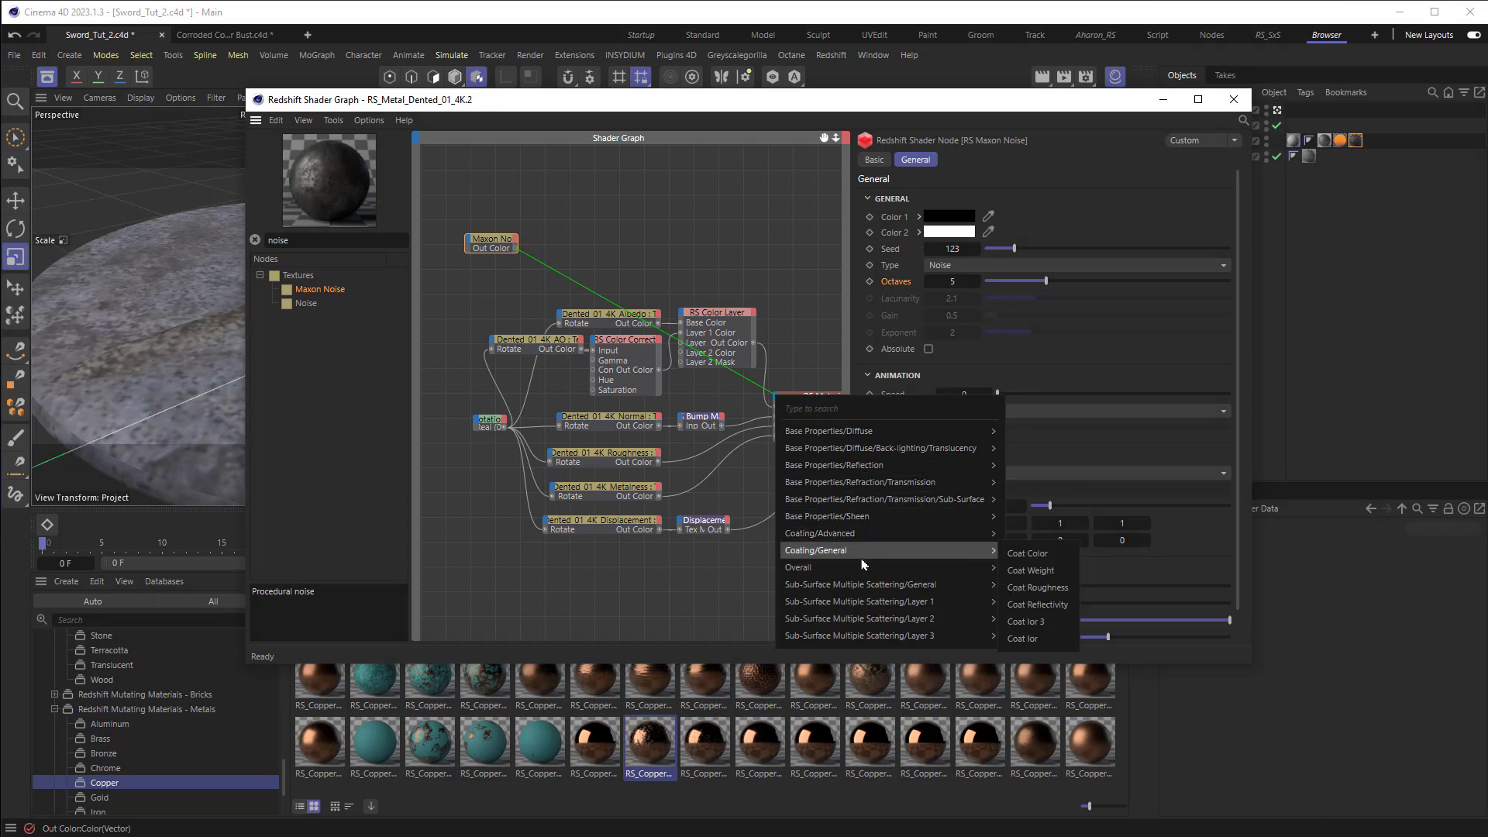
pyautogui.click(1029, 588)
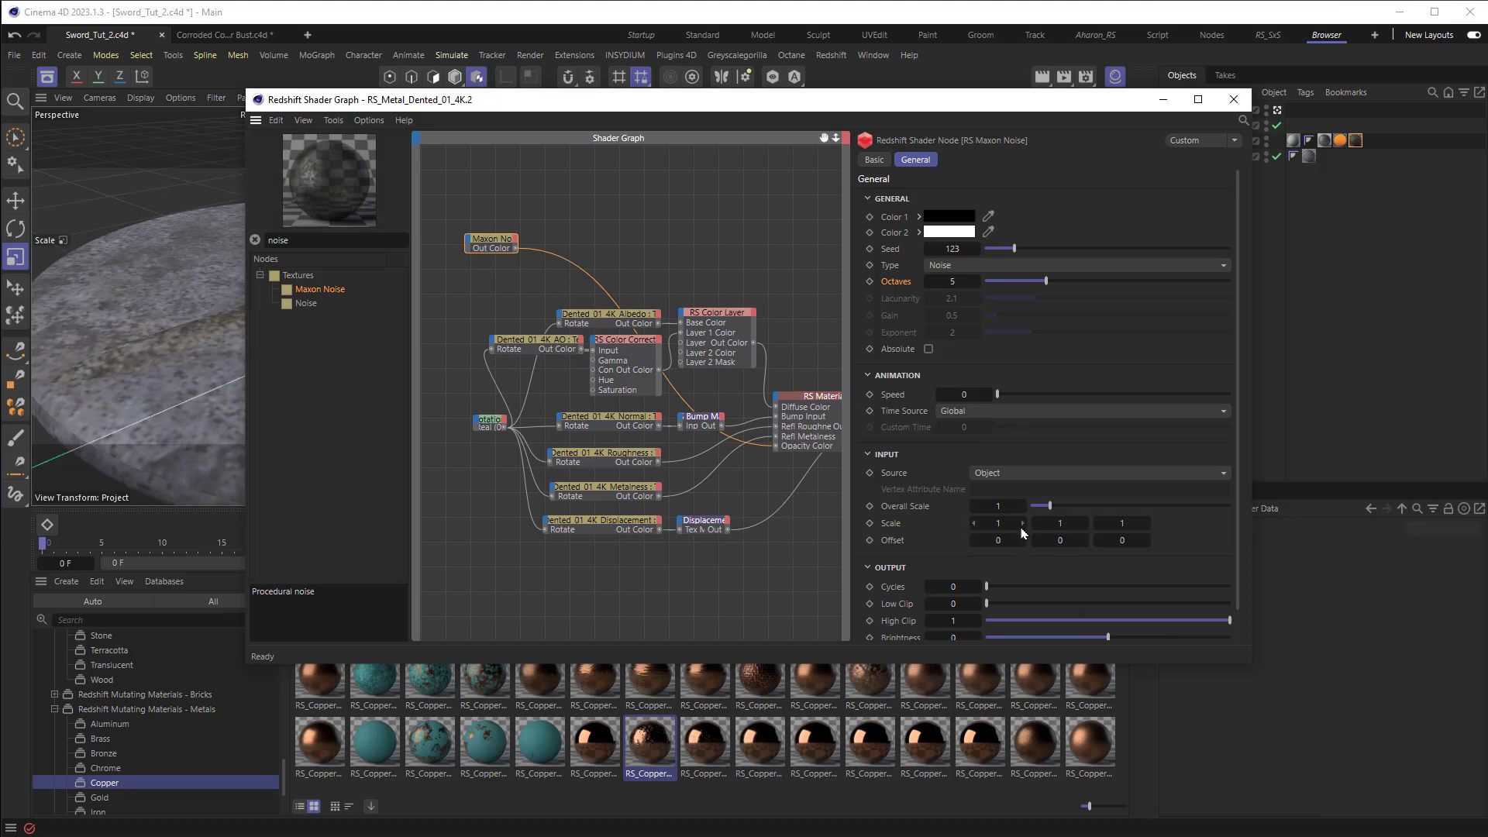
# Set the Maxon Noise type to Blistered turbulence and layer the RS_Metal_Dented_01_4K.2 material on the sword (Cube.009)
pyautogui.click(966, 267)
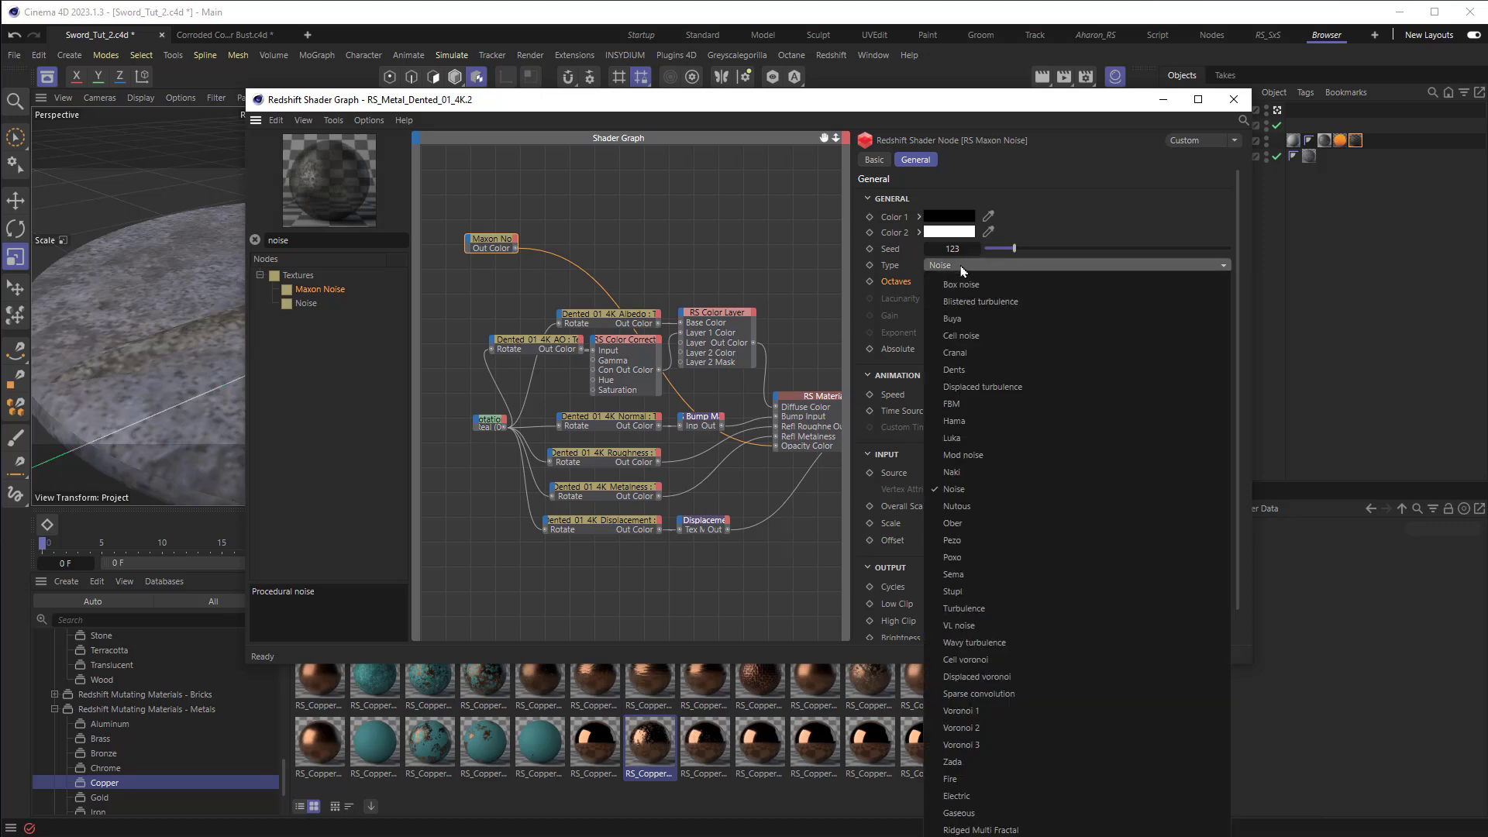
pyautogui.click(979, 307)
pyautogui.moveTo(918, 106); pyautogui.dragTo(200, 172)
pyautogui.moveTo(1031, 294); pyautogui.dragTo(1221, 143)
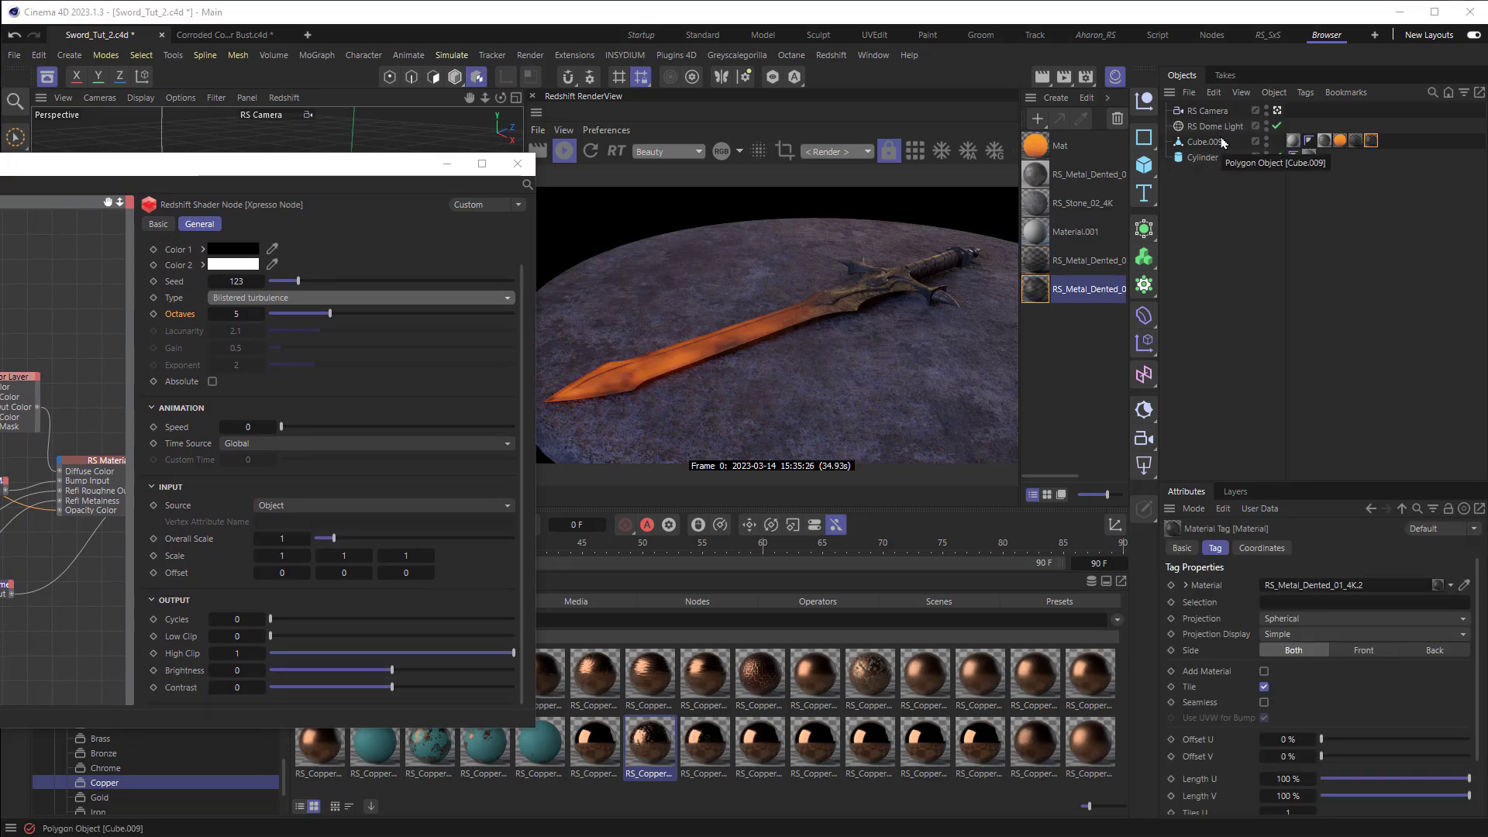
# Set the noise's Overall Scale to 0.1, Low Clip to 0.516, High Clip to 0.995, Brightness to 0.278 and Contrast to -0.448, and close the graph
pyautogui.click(282, 538)
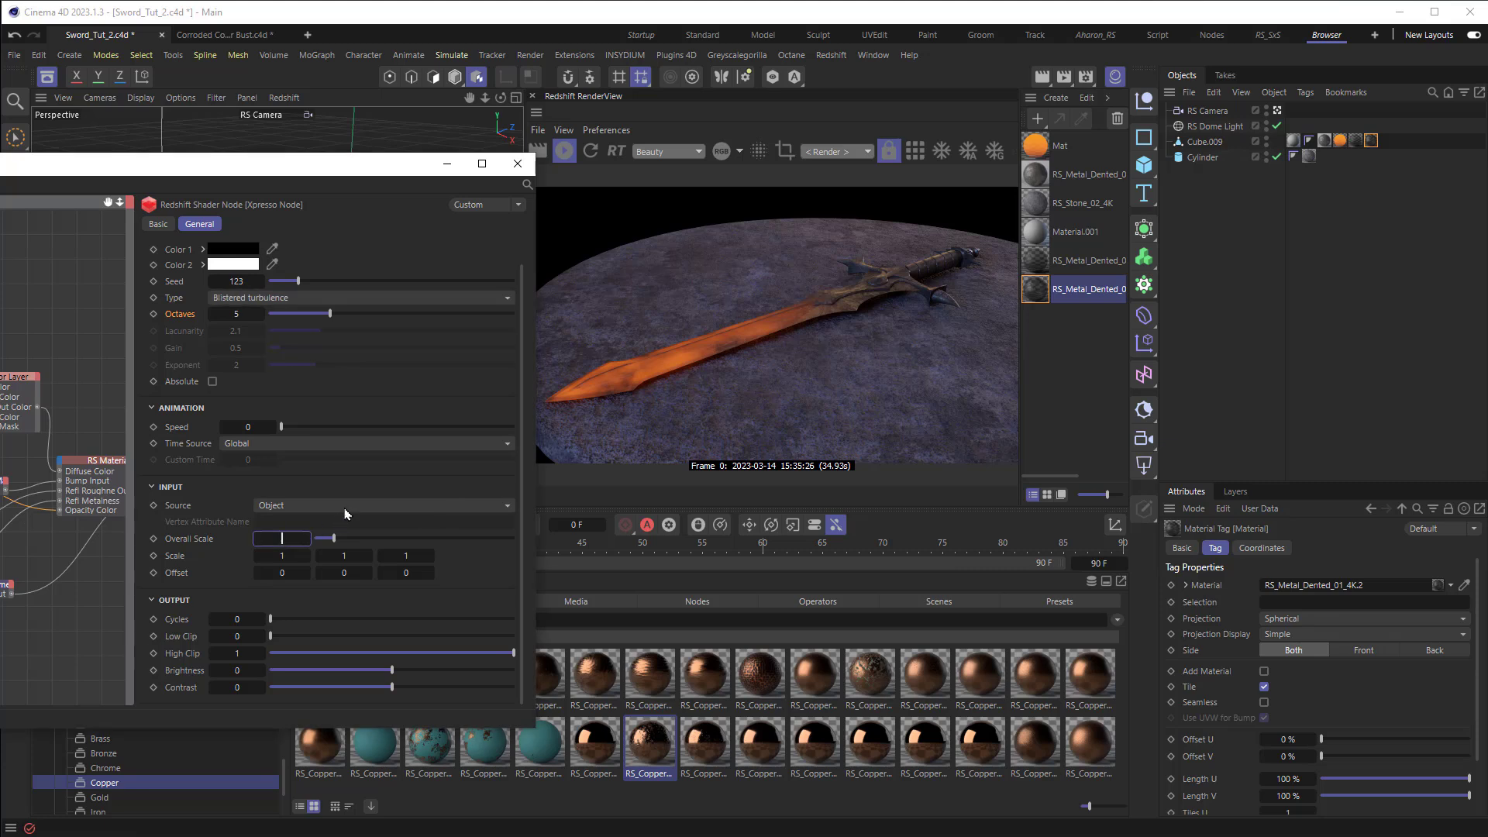
pyautogui.press('Return')
pyautogui.moveTo(286, 642); pyautogui.dragTo(514, 655)
pyautogui.moveTo(391, 671); pyautogui.dragTo(337, 687)
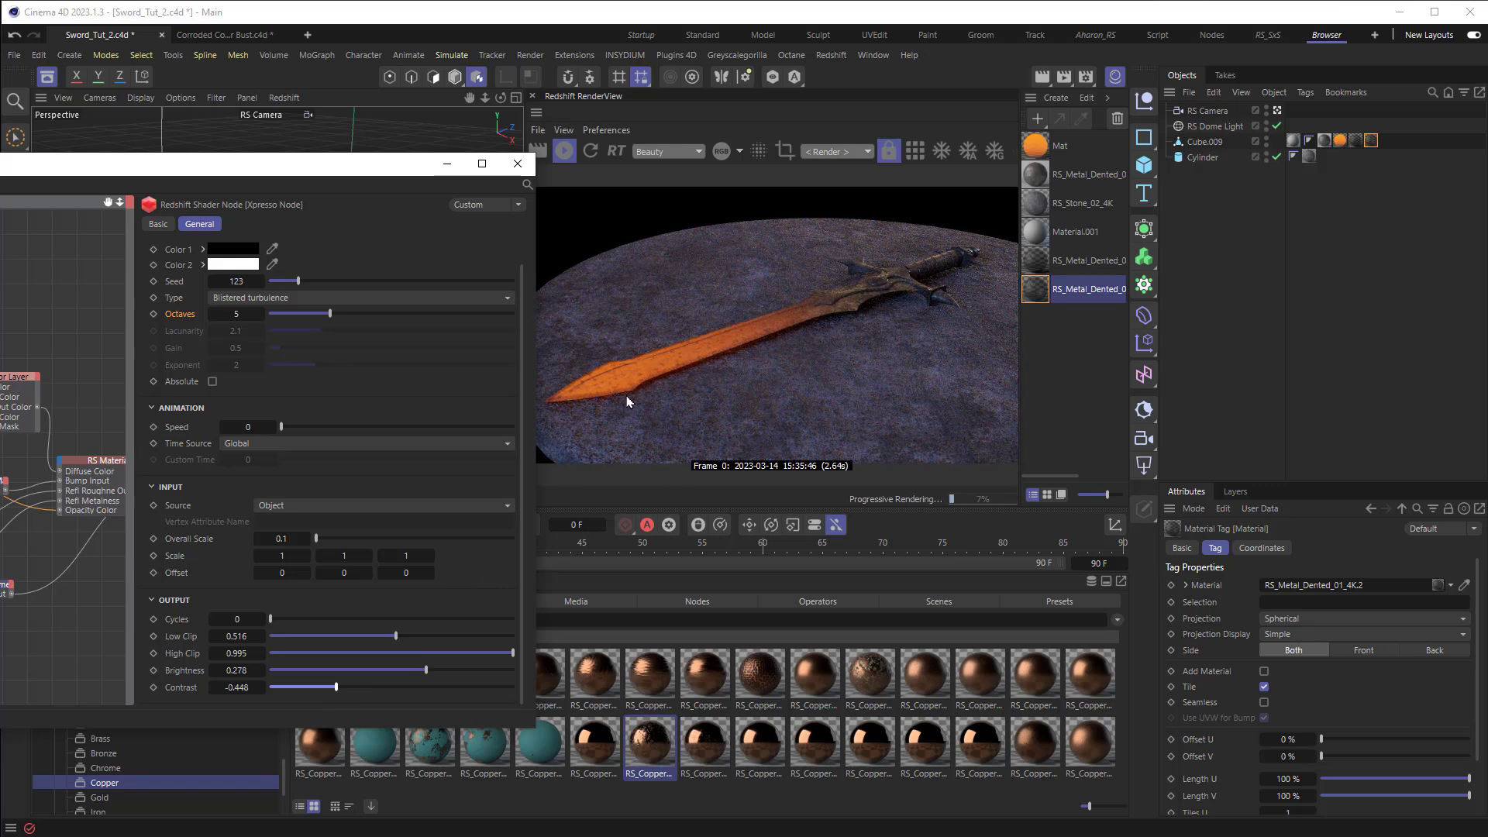
pyautogui.click(517, 164)
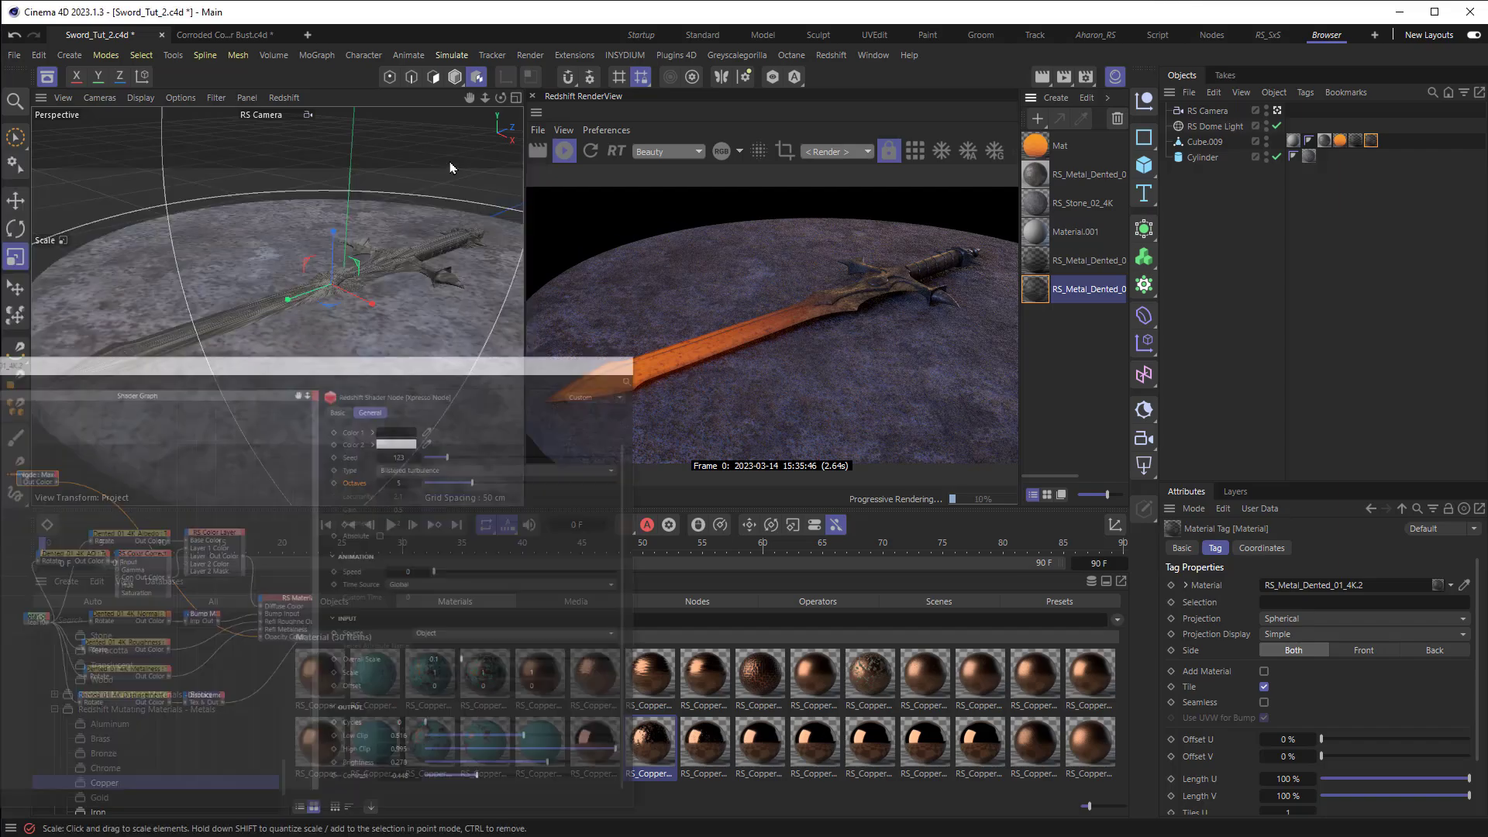
# Delete the RS Camera from the sword scene
pyautogui.keyDown('alt'); pyautogui.moveTo(268, 364); pyautogui.dragTo(248, 391); pyautogui.keyUp('alt')
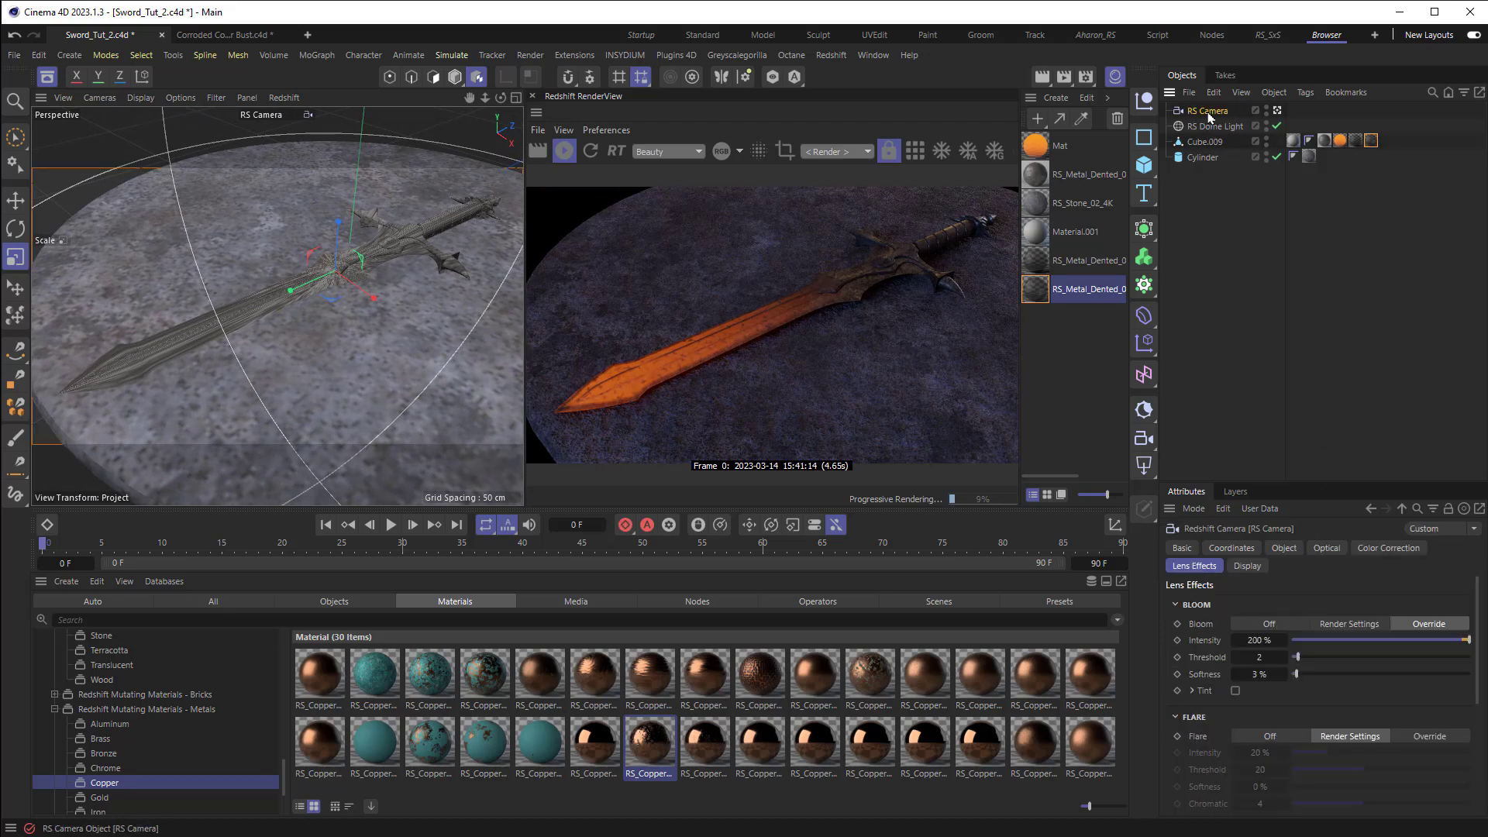
pyautogui.press('Delete')
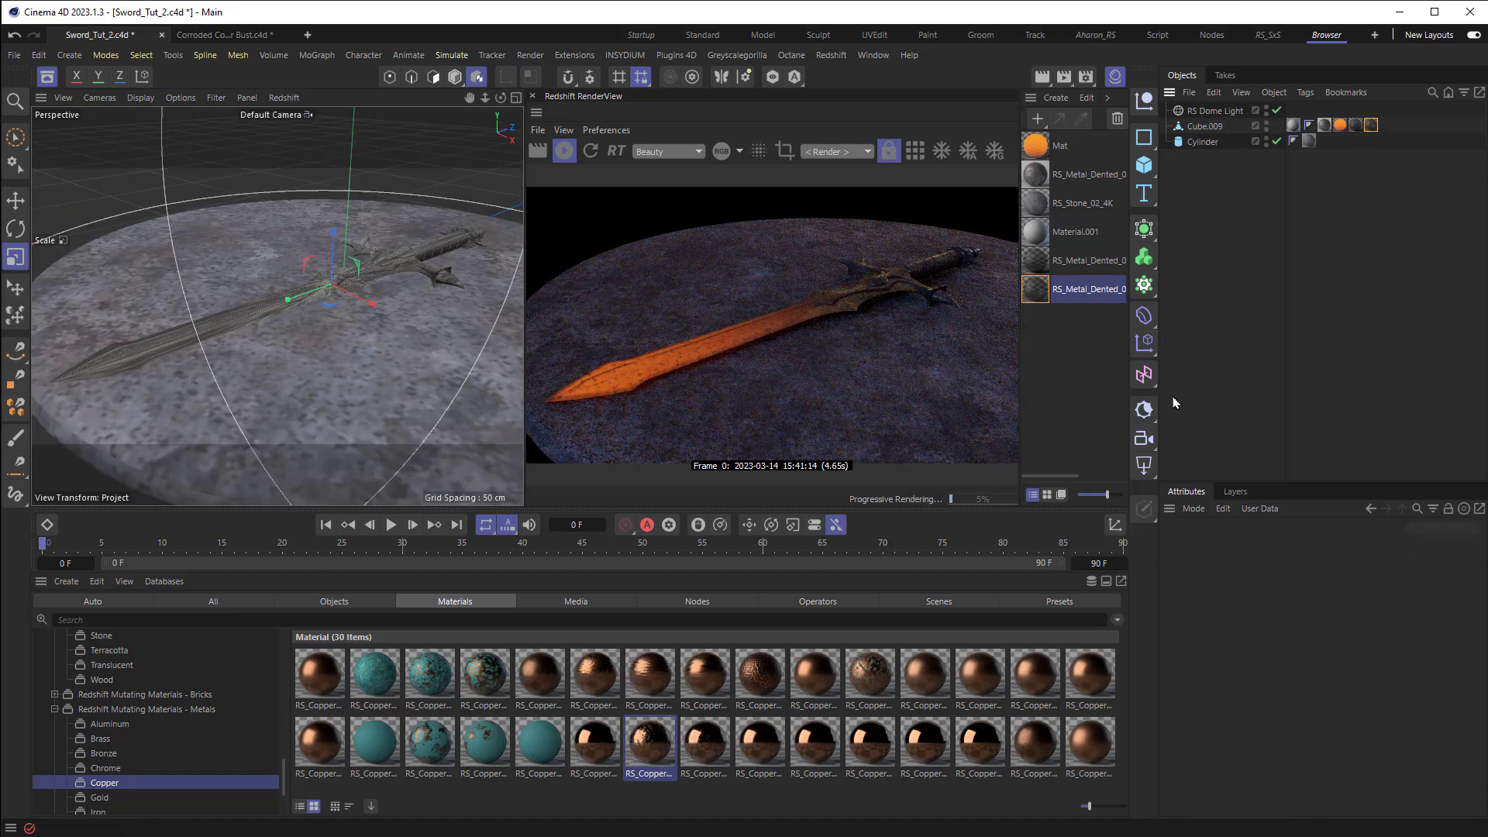
# Add a Redshift camera, look through it, and set its Bloom lens effect to Override
pyautogui.click(1149, 445)
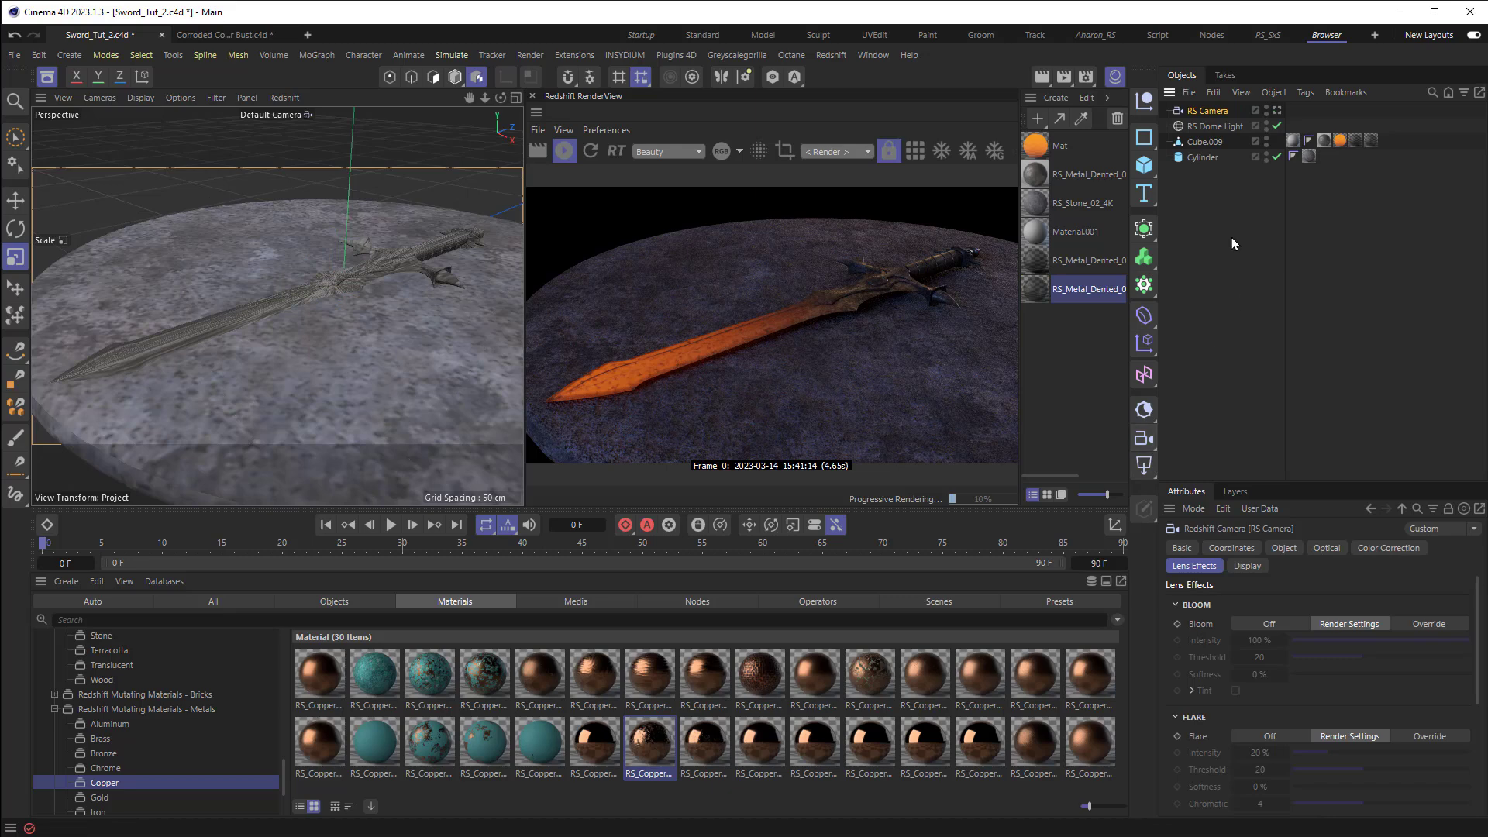
pyautogui.click(1277, 111)
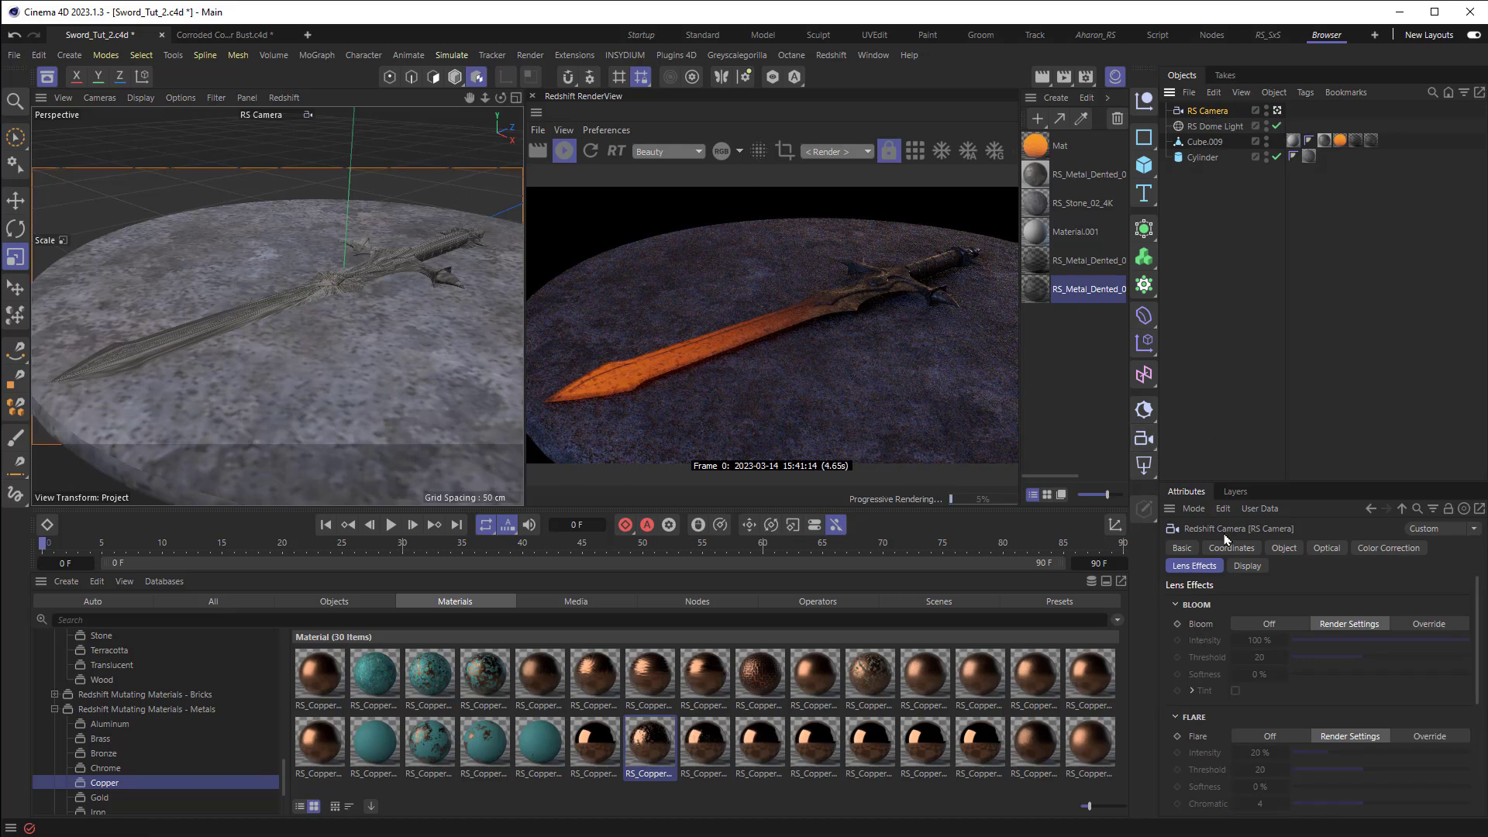
pyautogui.click(1204, 569)
pyautogui.click(1426, 623)
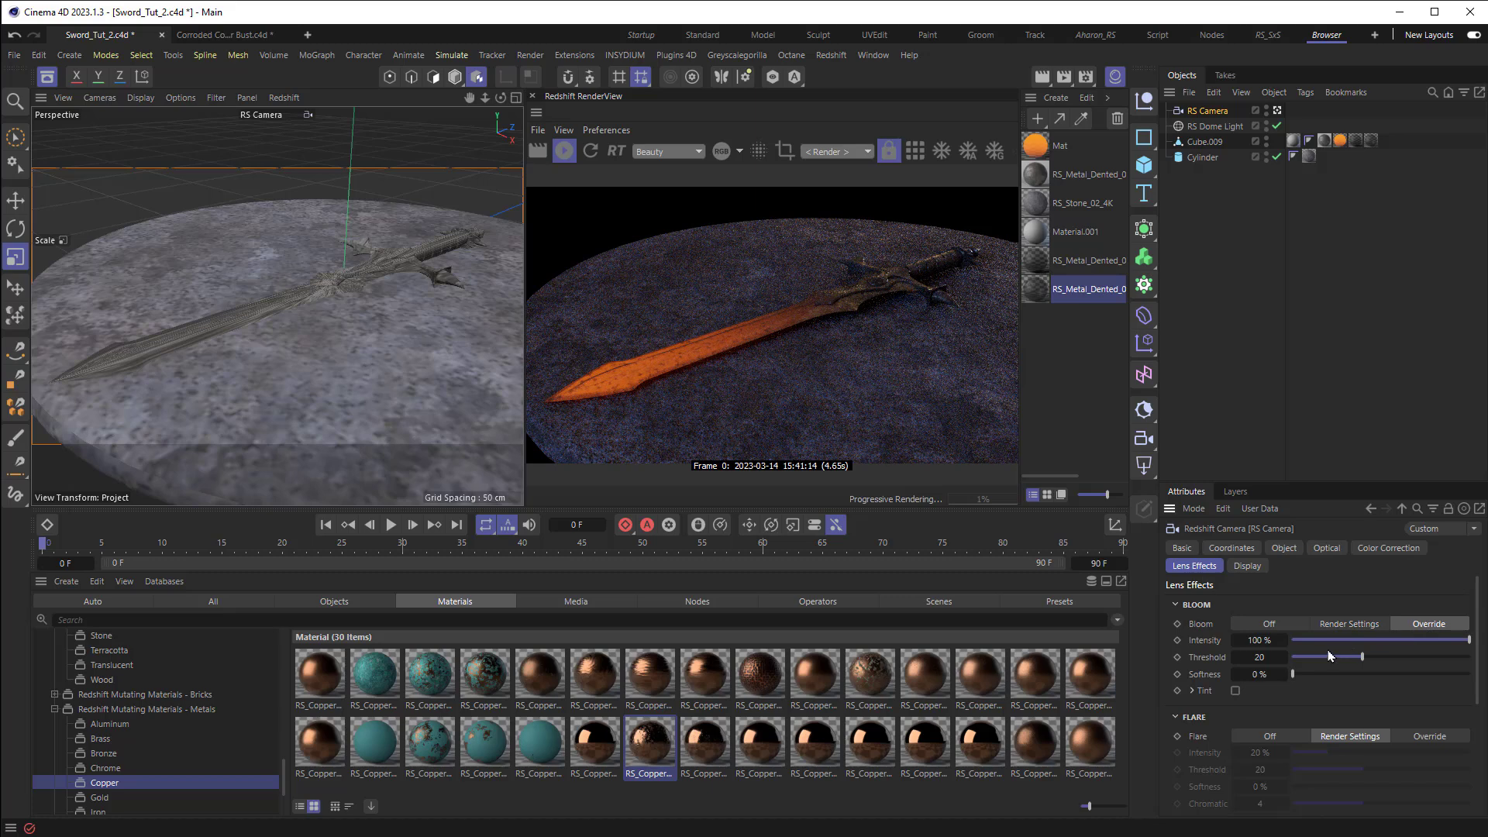
# Set the RS Camera's bloom Intensity to 200% and lower its Threshold
pyautogui.click(1261, 640)
pyautogui.write('2')
pyautogui.moveTo(1310, 657); pyautogui.dragTo(1298, 658)
# Raise the emission Weight of the glowing Mat material, trying 5 and settling on 10
pyautogui.doubleClick(1040, 149)
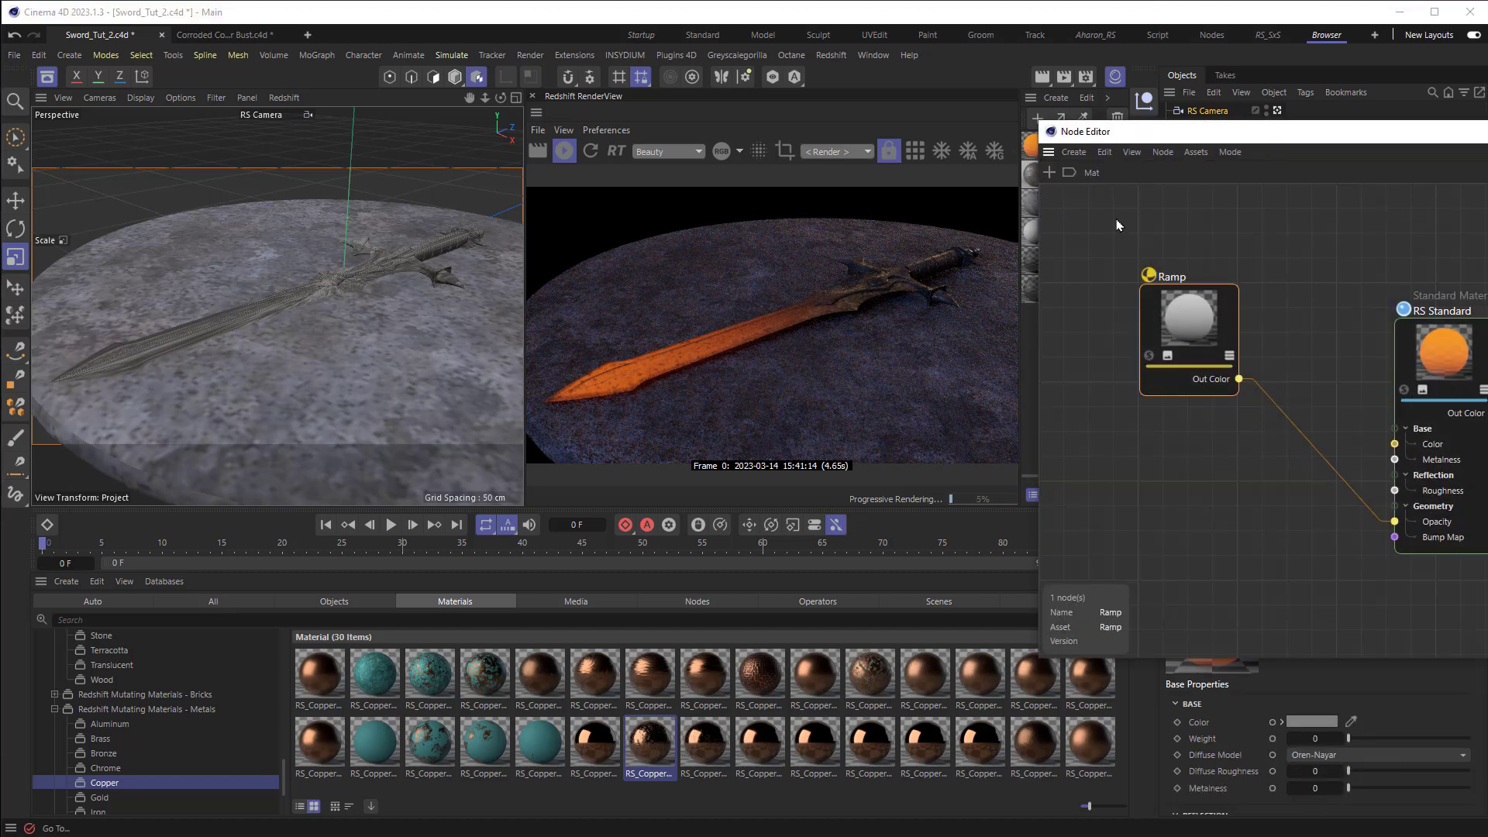
pyautogui.scroll(-10, 1343, 651)
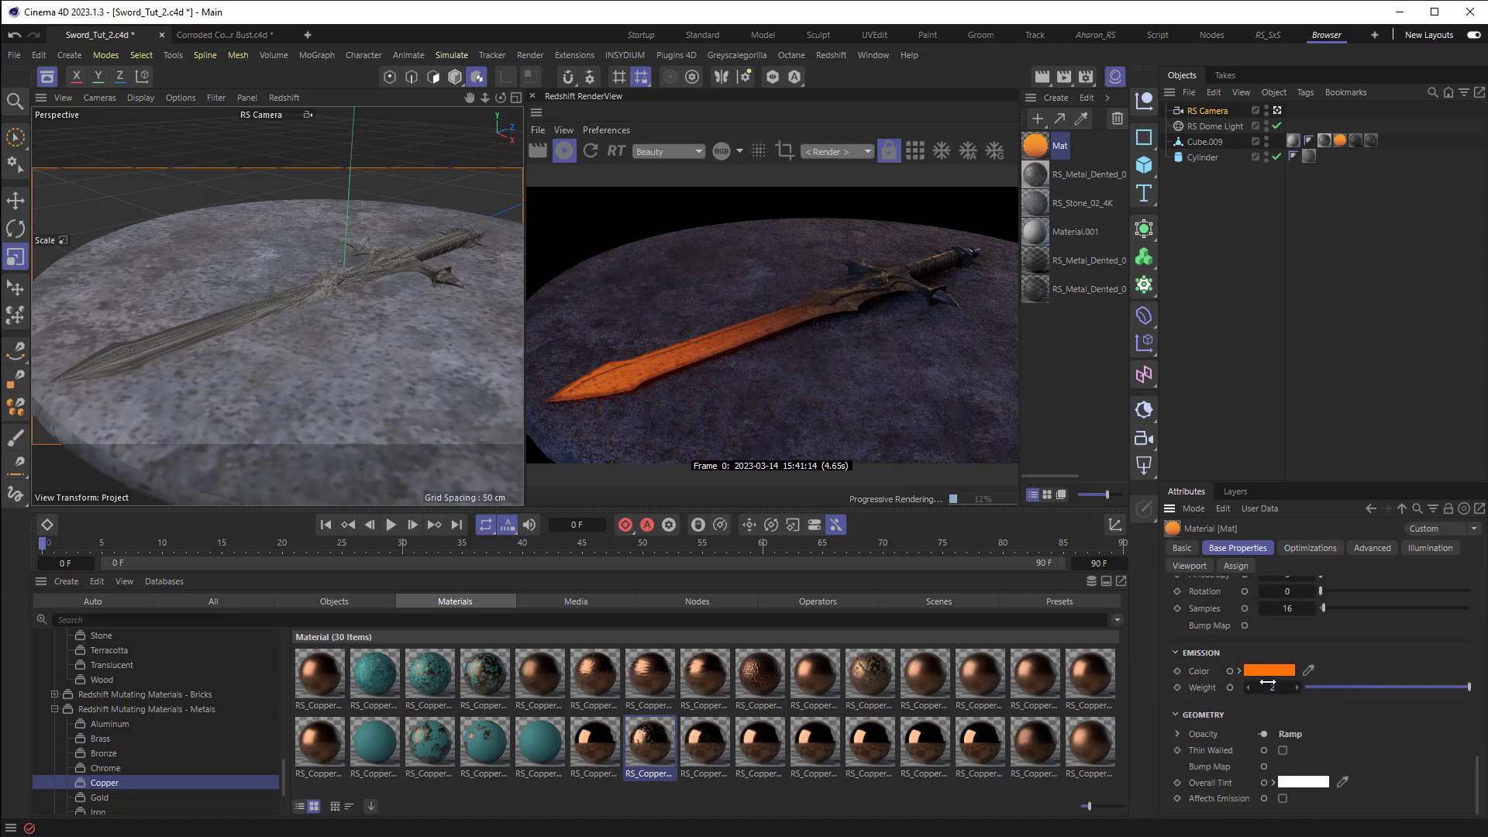
pyautogui.doubleClick(1271, 688)
pyautogui.write('5')
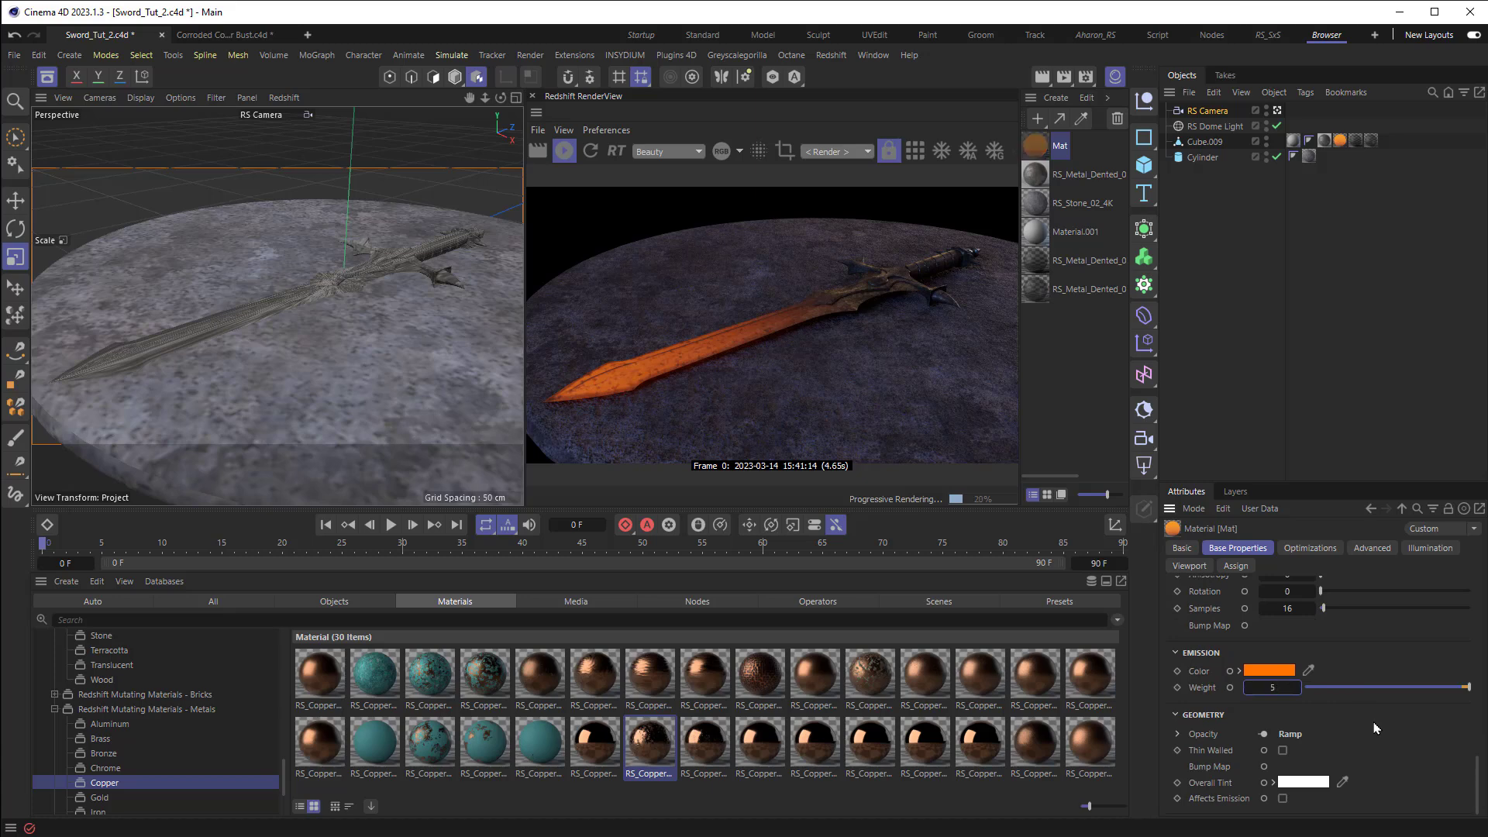
pyautogui.press('Return')
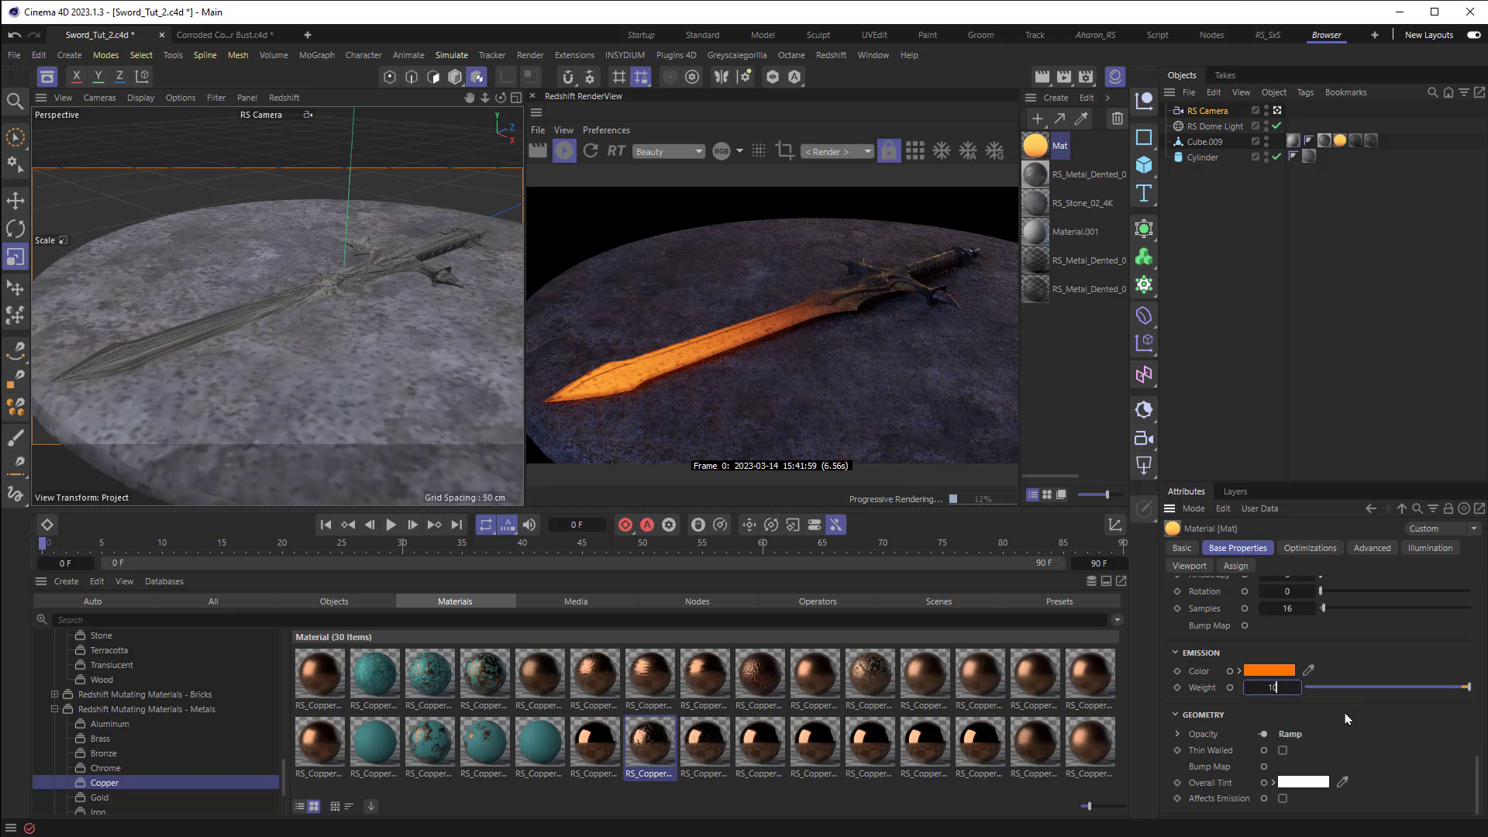
pyautogui.press('Return')
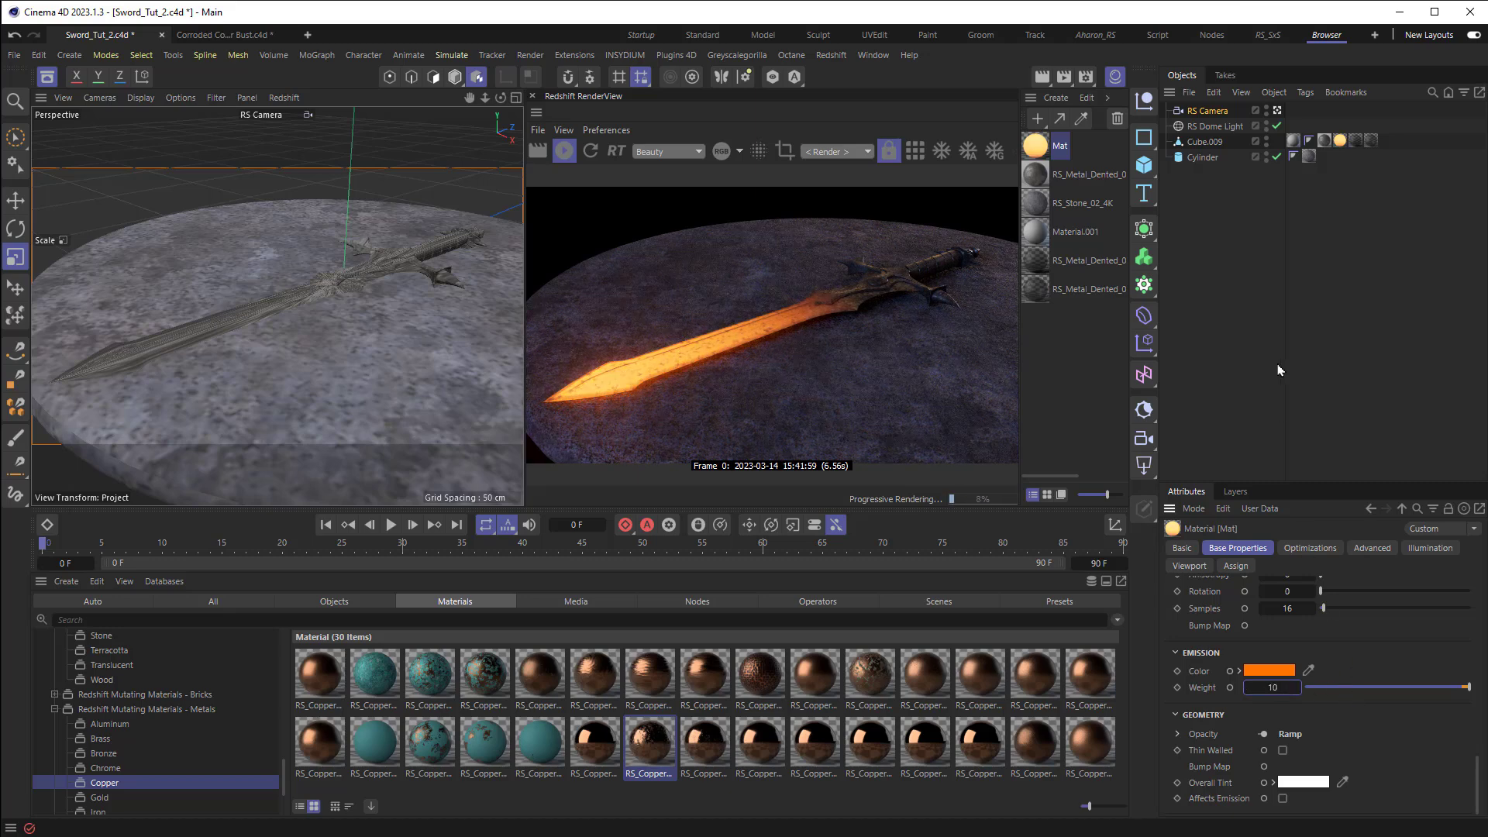
# Reduce the RS Camera's bloom Threshold to about 1
pyautogui.click(1209, 110)
pyautogui.moveTo(1298, 656); pyautogui.dragTo(1296, 657)
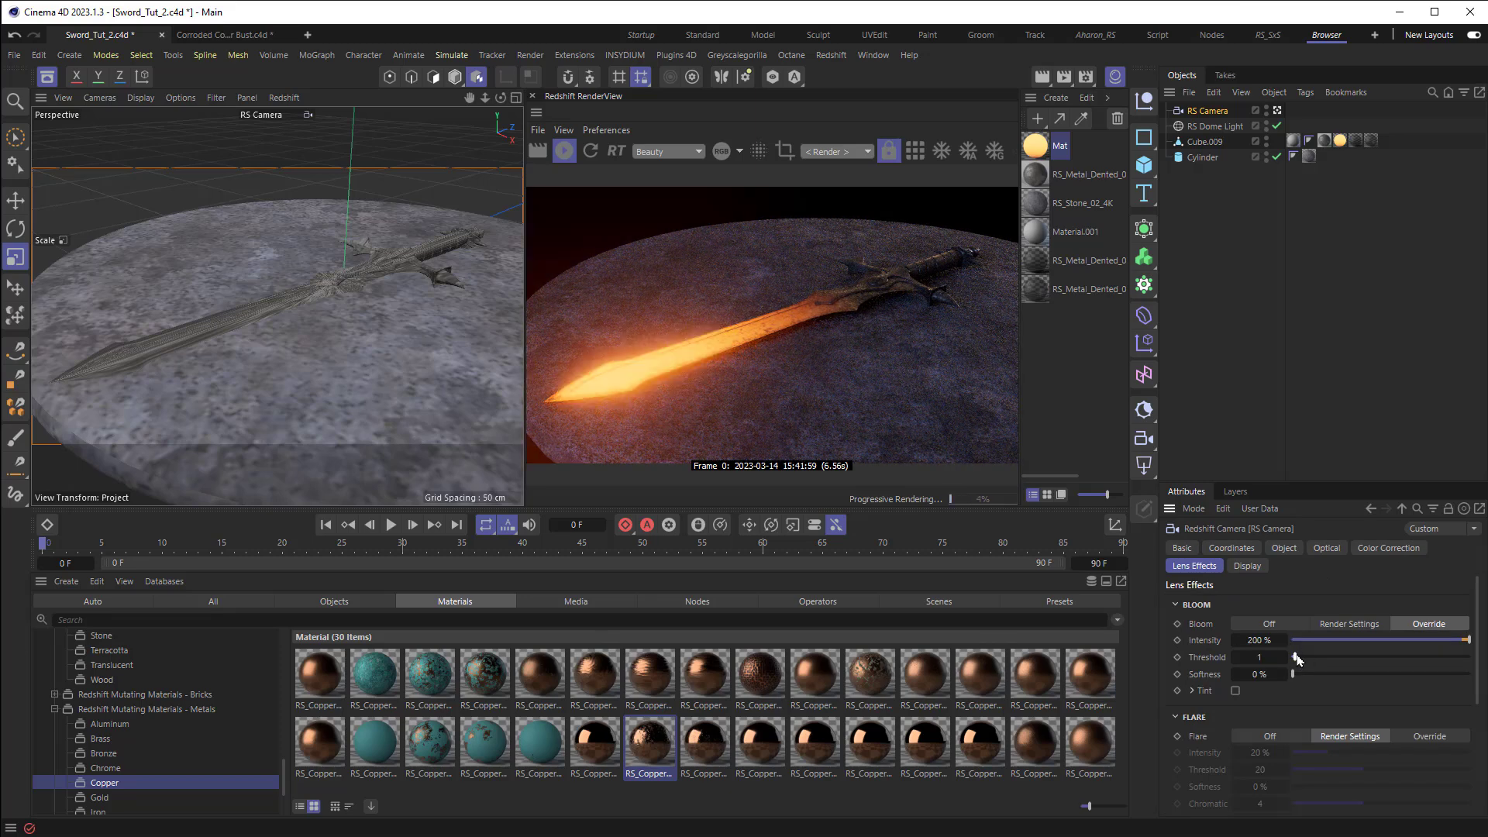
pyautogui.doubleClick(1278, 657)
pyautogui.write('1.')
pyautogui.press('Return')
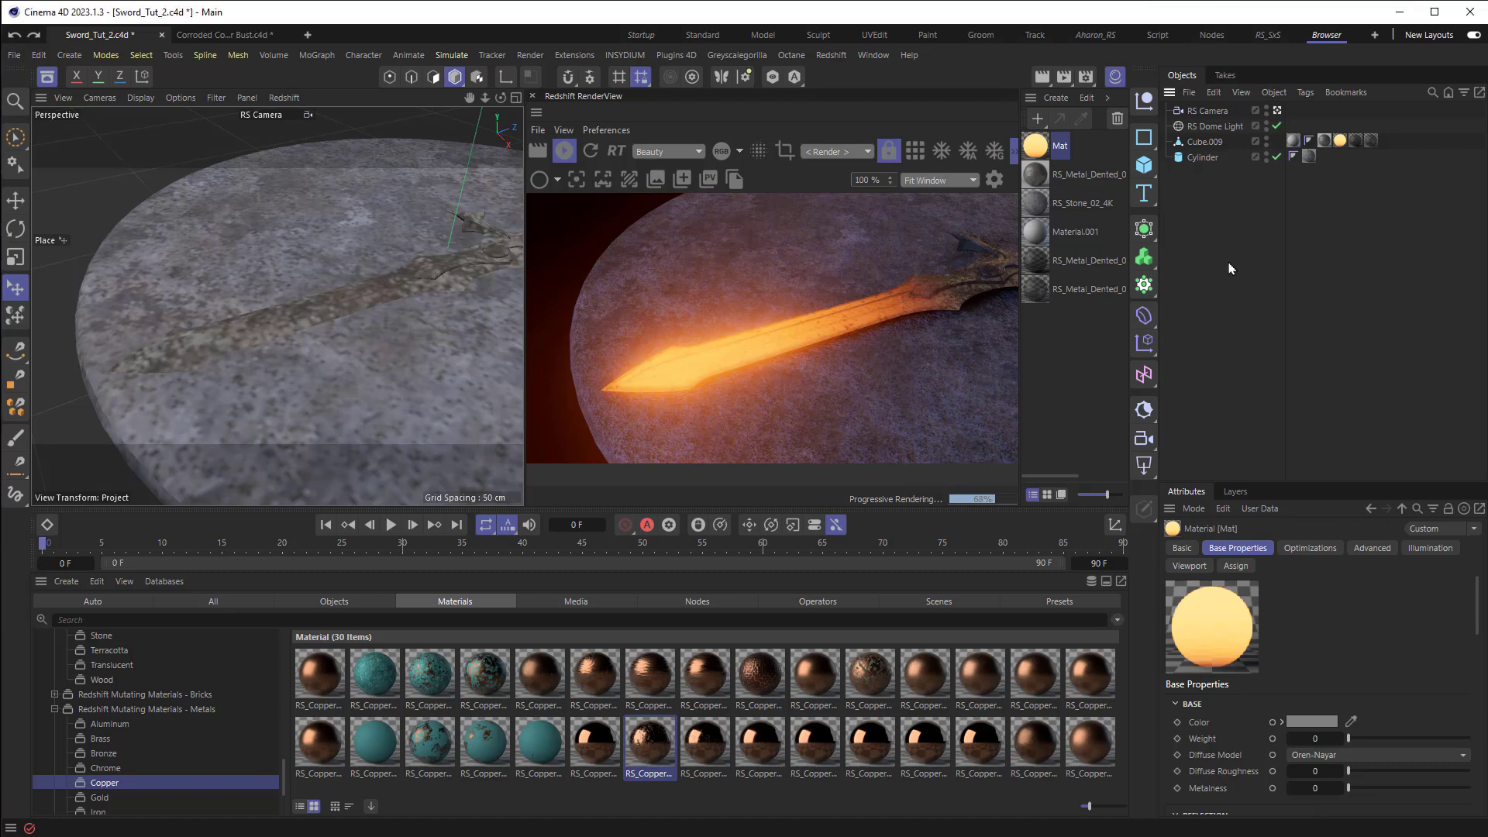
# Paste the copied bust onto the stone disc with the Place tool and hide the sword (Cube.009)
pyautogui.hotkey('ctrl', 'v')
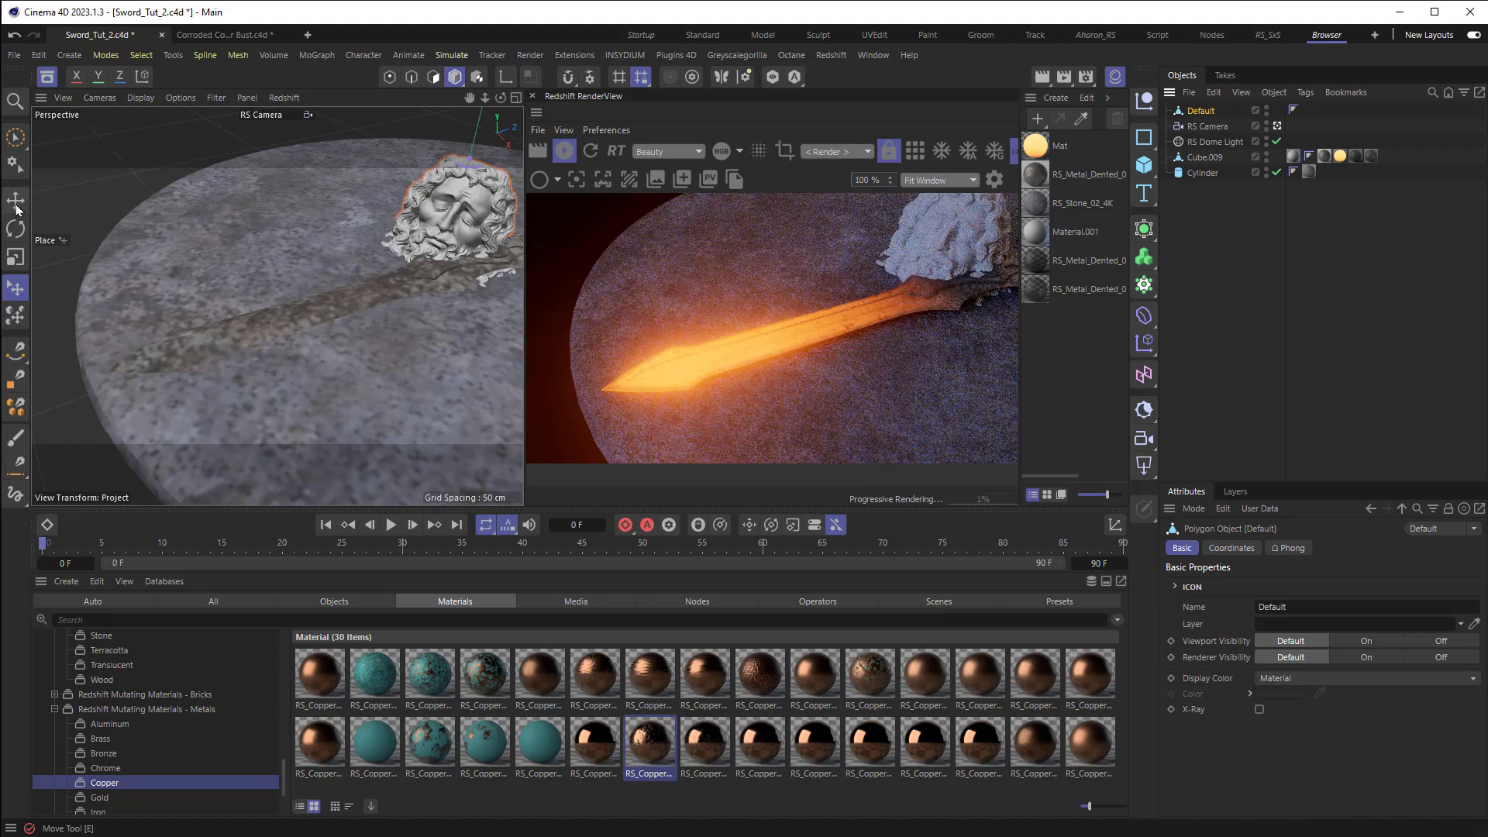
pyautogui.click(13, 289)
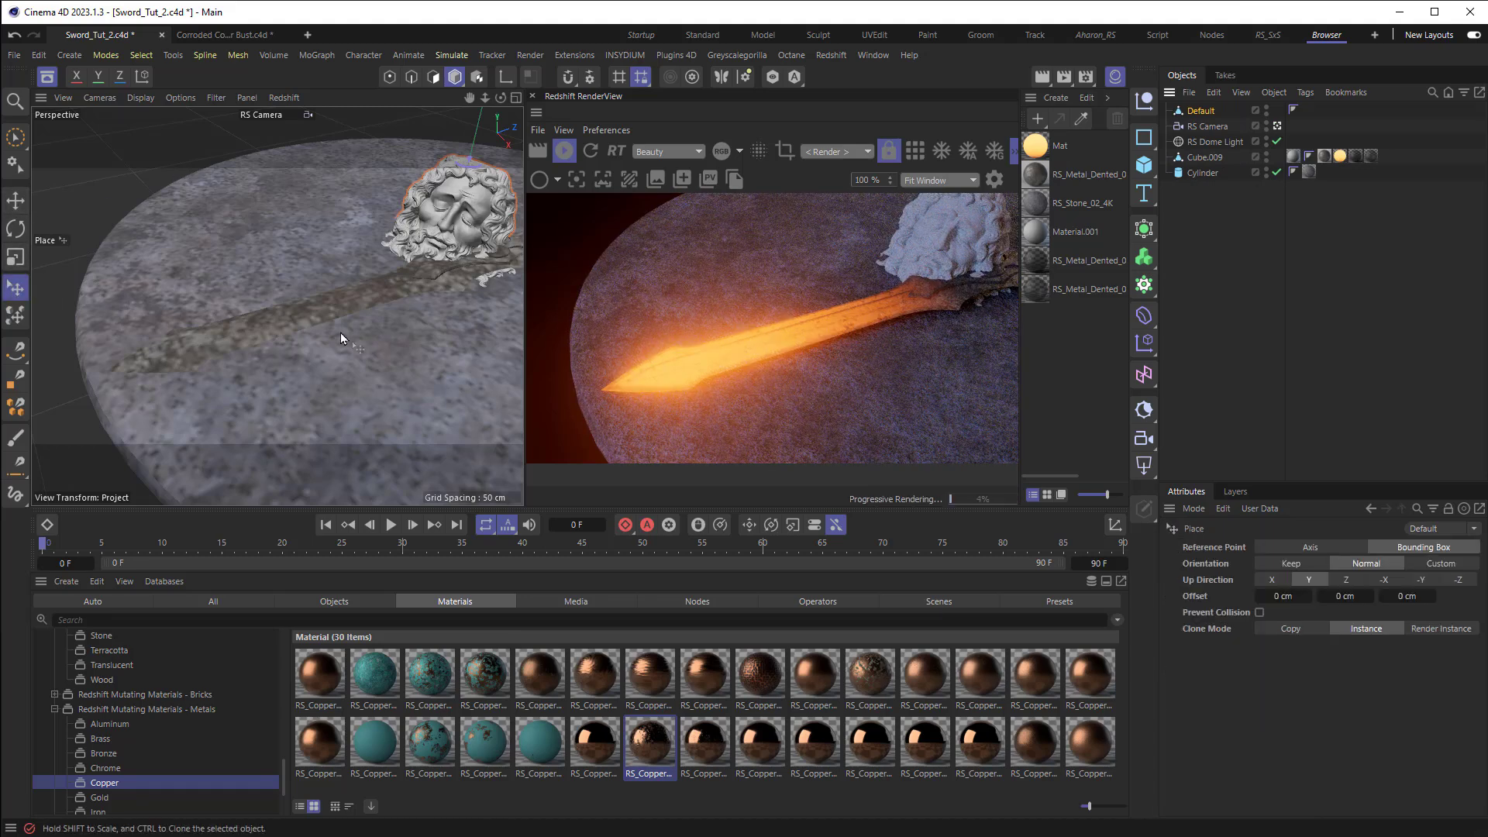
pyautogui.click(379, 352)
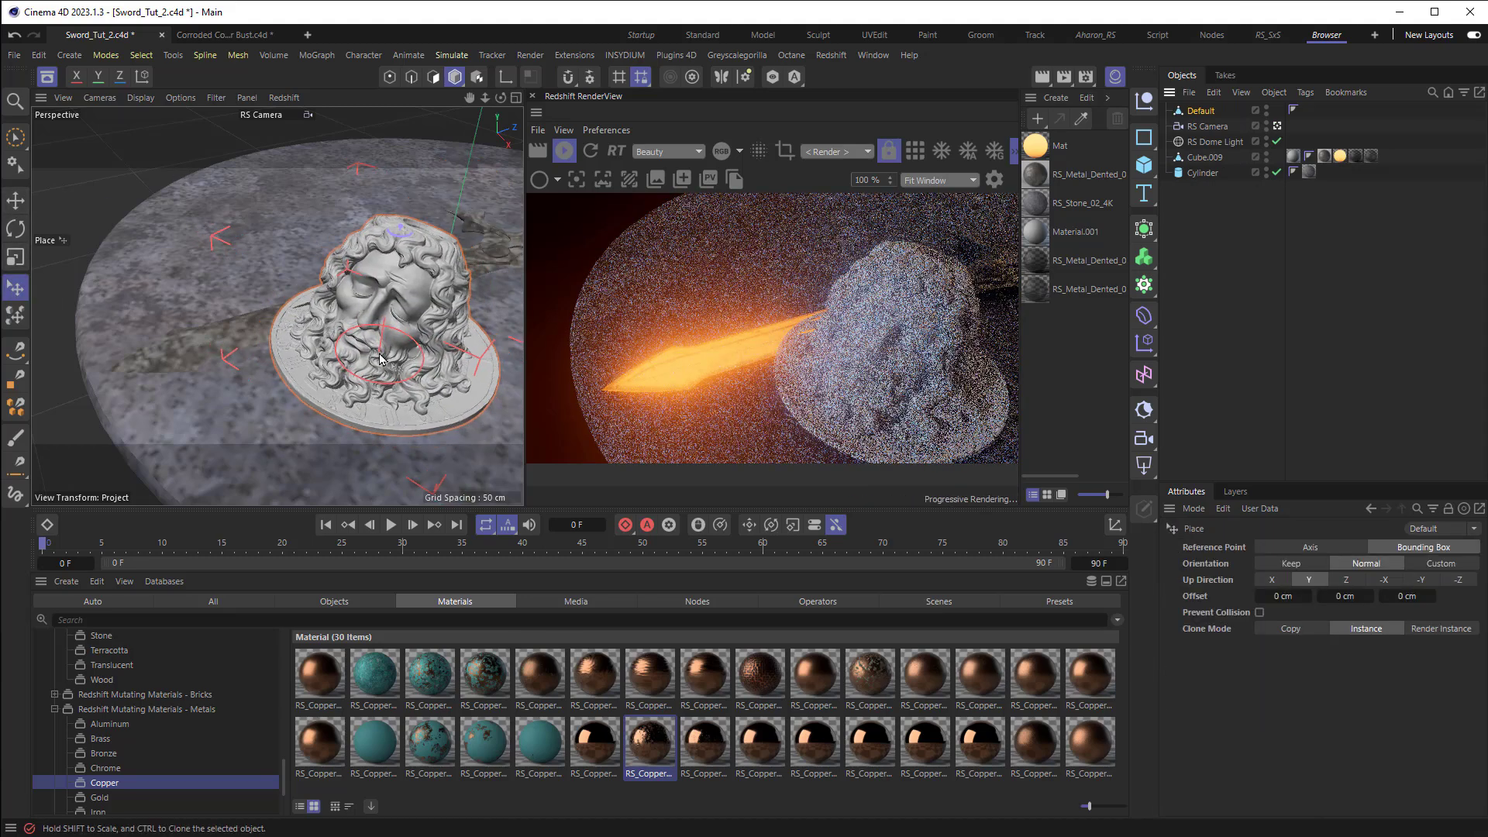
pyautogui.click(1267, 161)
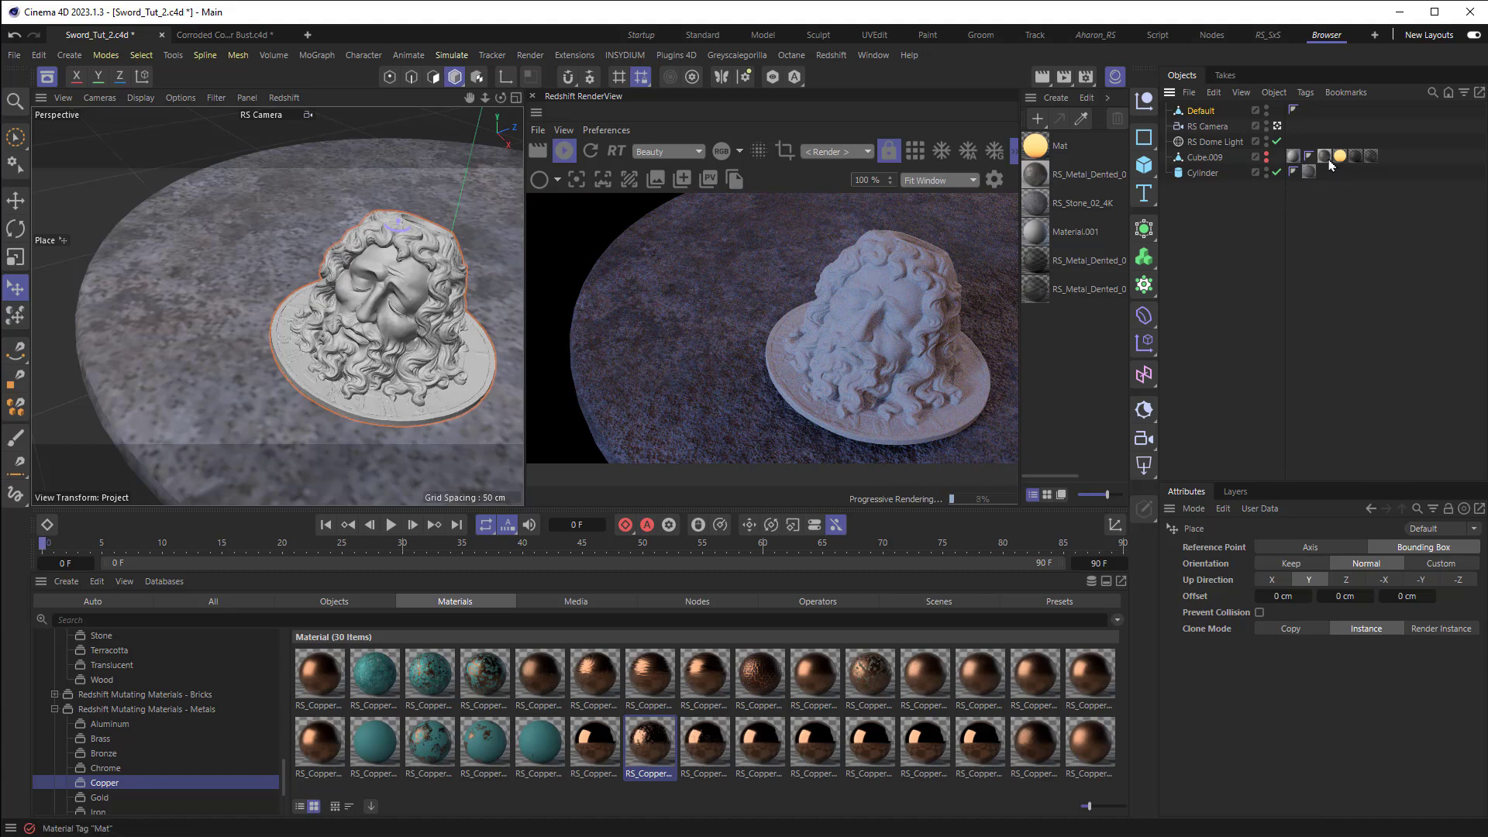
# Copy the sword's four layered material tags, from RS_Metal_Dented_01_4K through Mat to the last dented metal, onto the bust (Default)
pyautogui.click(1356, 161)
pyautogui.keyDown('shift'); pyautogui.click(1371, 157); pyautogui.keyUp('shift')
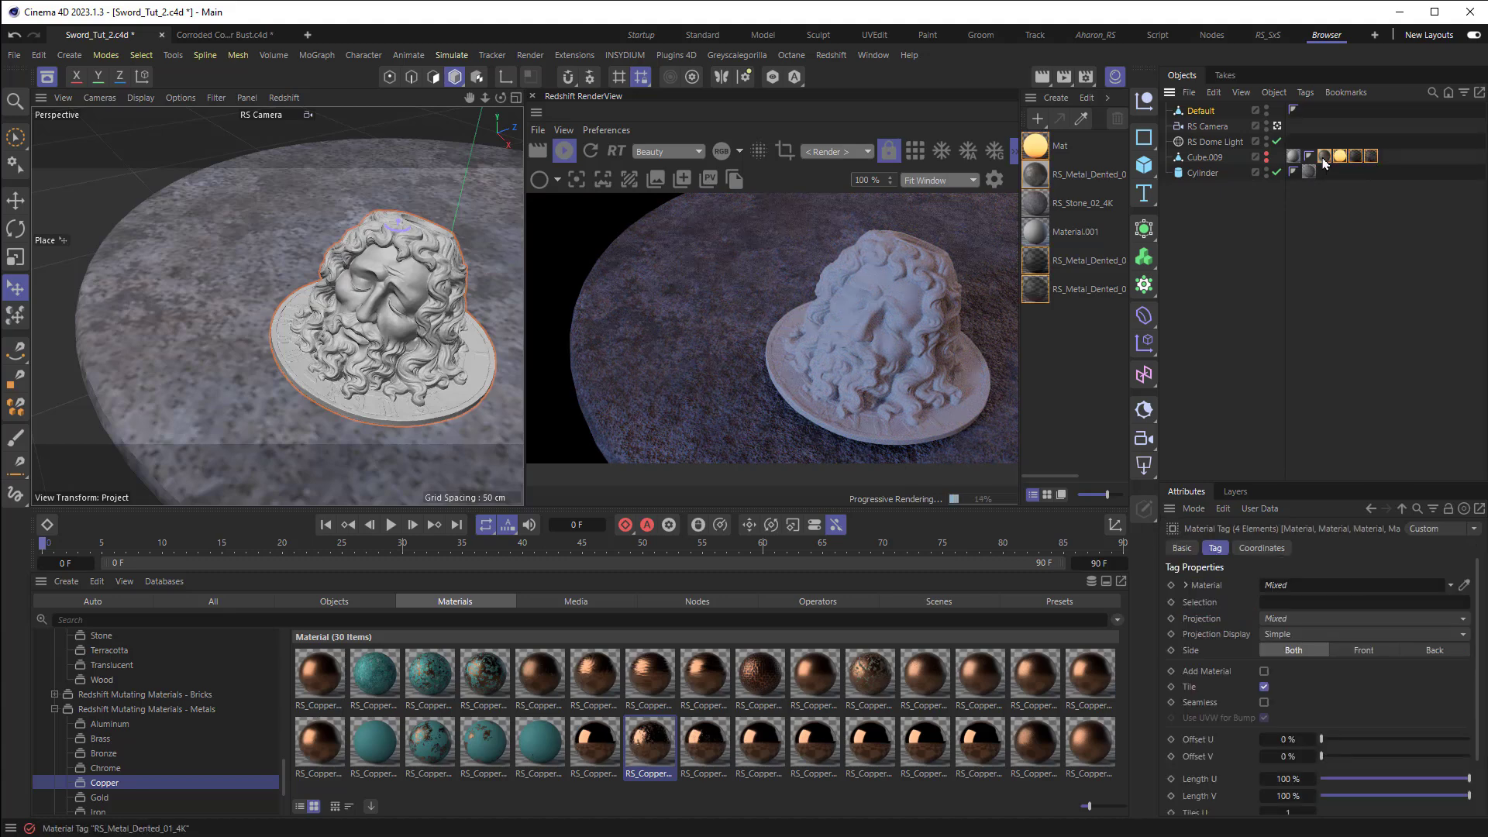
pyautogui.keyDown('ctrl'); pyautogui.moveTo(1328, 118); pyautogui.dragTo(1328, 118); pyautogui.keyUp('ctrl')
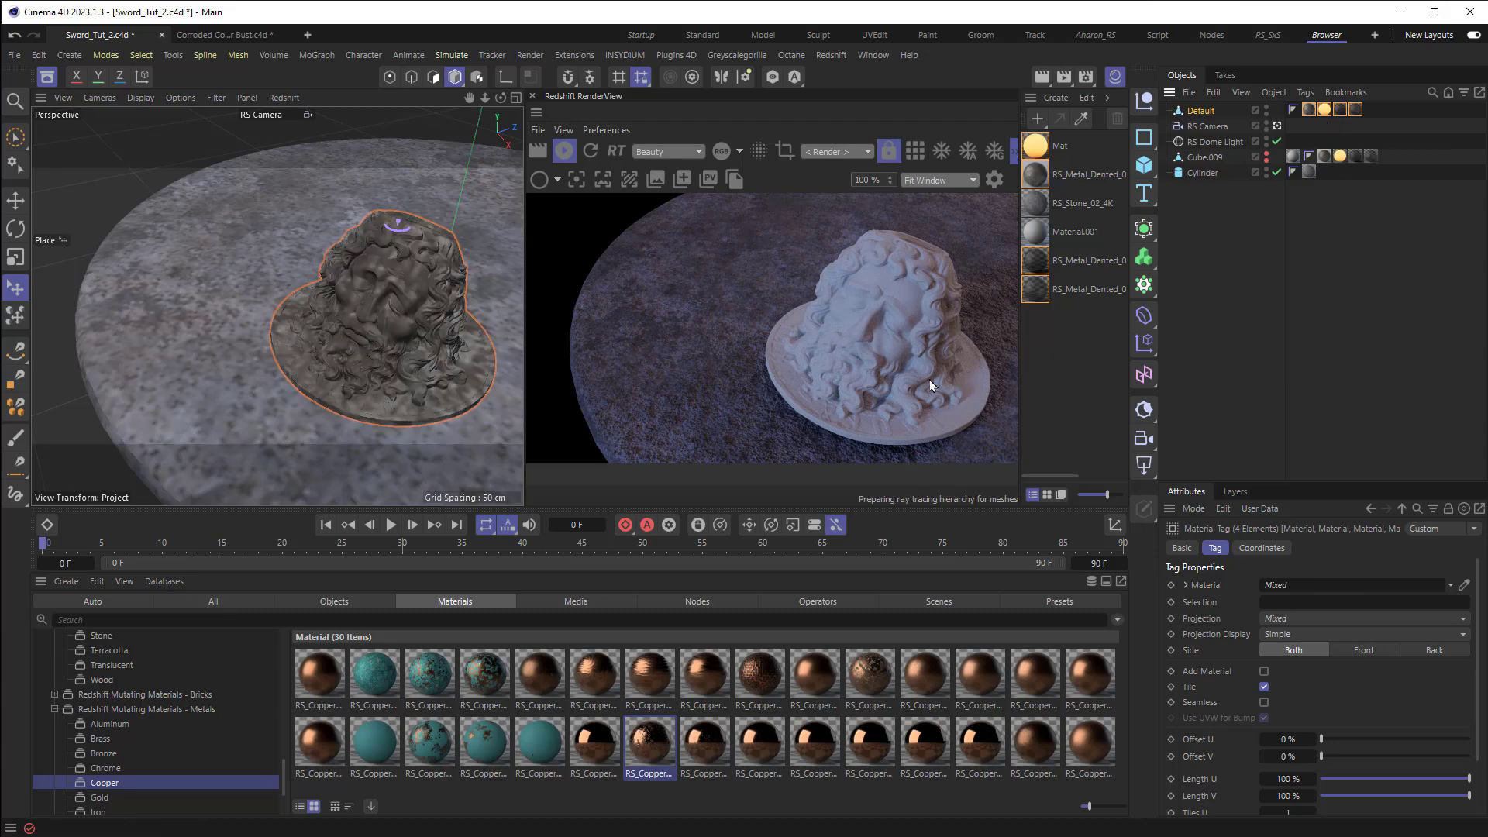
pyautogui.keyDown('alt'); pyautogui.moveTo(352, 343); pyautogui.dragTo(375, 265); pyautogui.keyUp('alt')
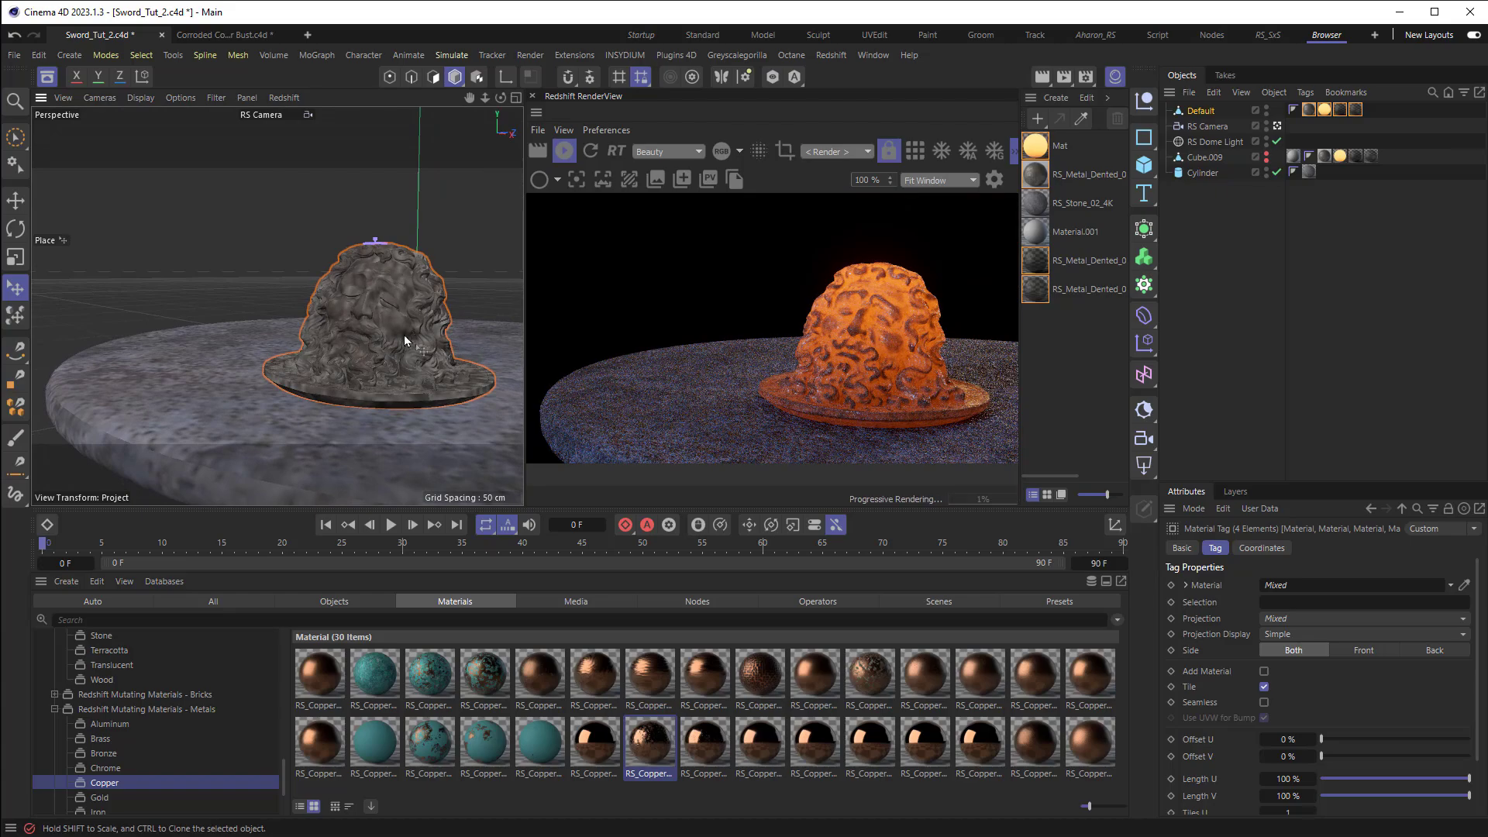